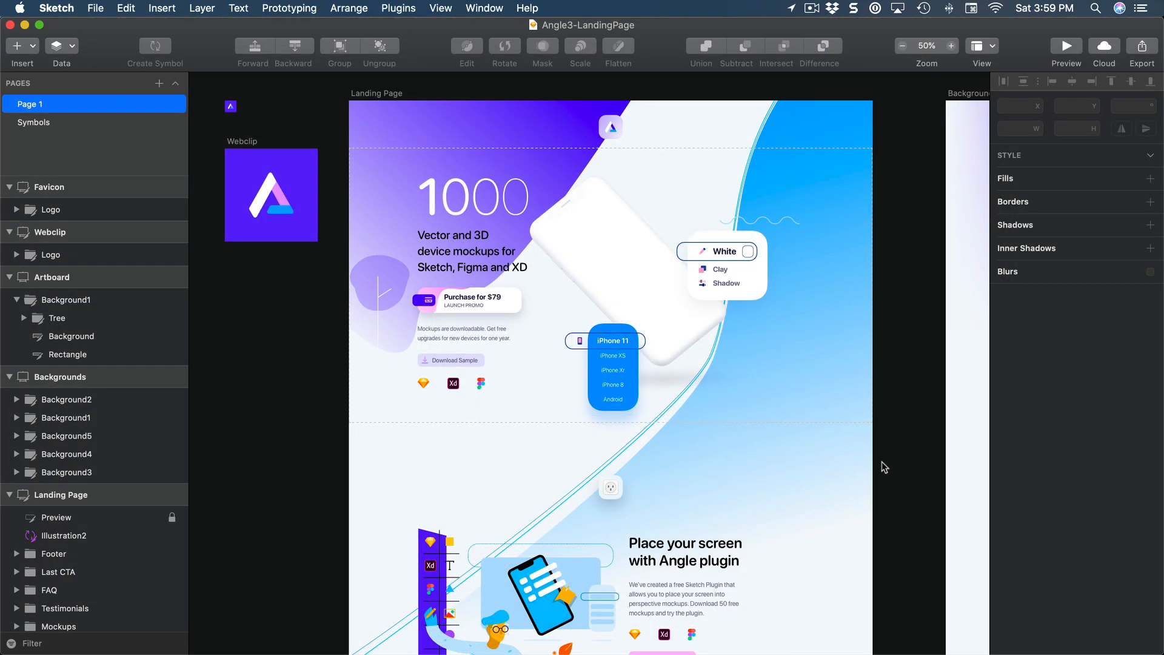
Step: Examine the Landing Page design in Angle3-LandingPage from the hero down through the Compositions and mockups sections
{"action": "key", "text": "super+plus"}
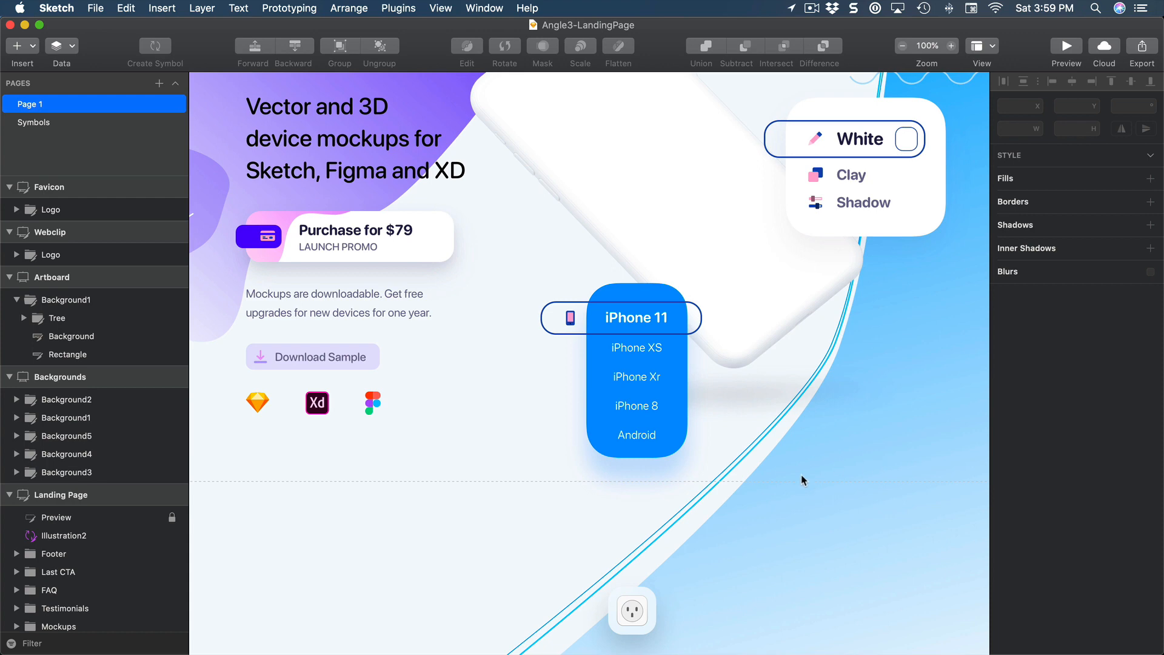
{"action": "scroll", "coordinate": [636, 471], "scroll_direction": "down", "scroll_amount": 10}
{"action": "scroll", "coordinate": [636, 472], "scroll_direction": "down", "scroll_amount": 15}
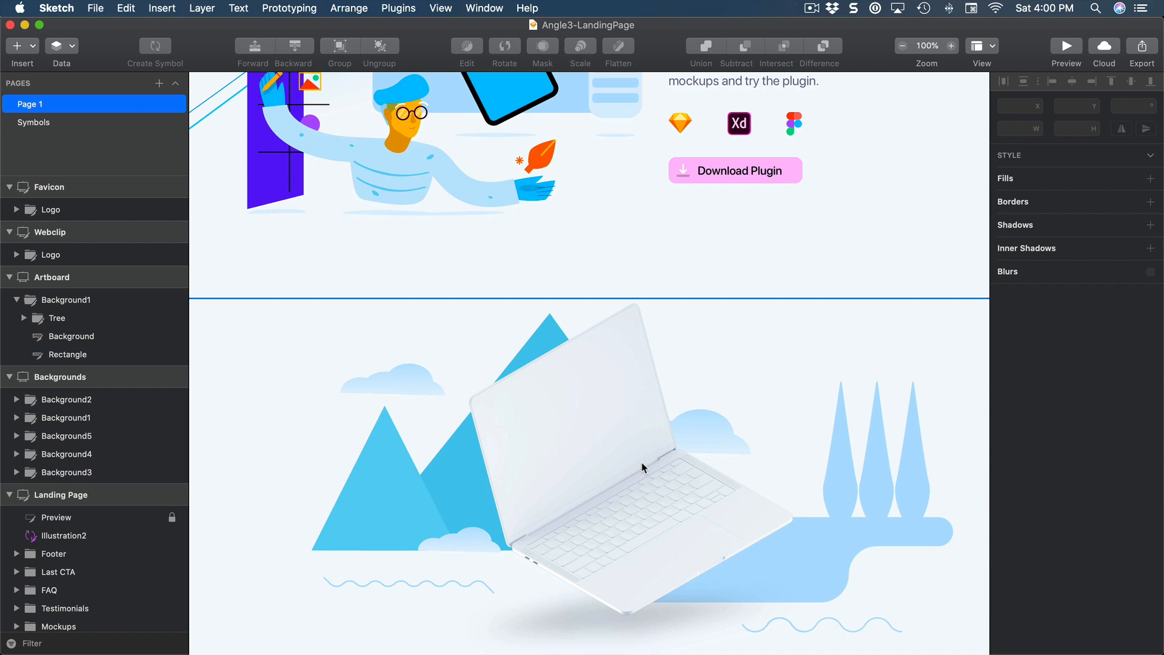
{"action": "scroll", "coordinate": [623, 257], "scroll_direction": "down", "scroll_amount": 3}
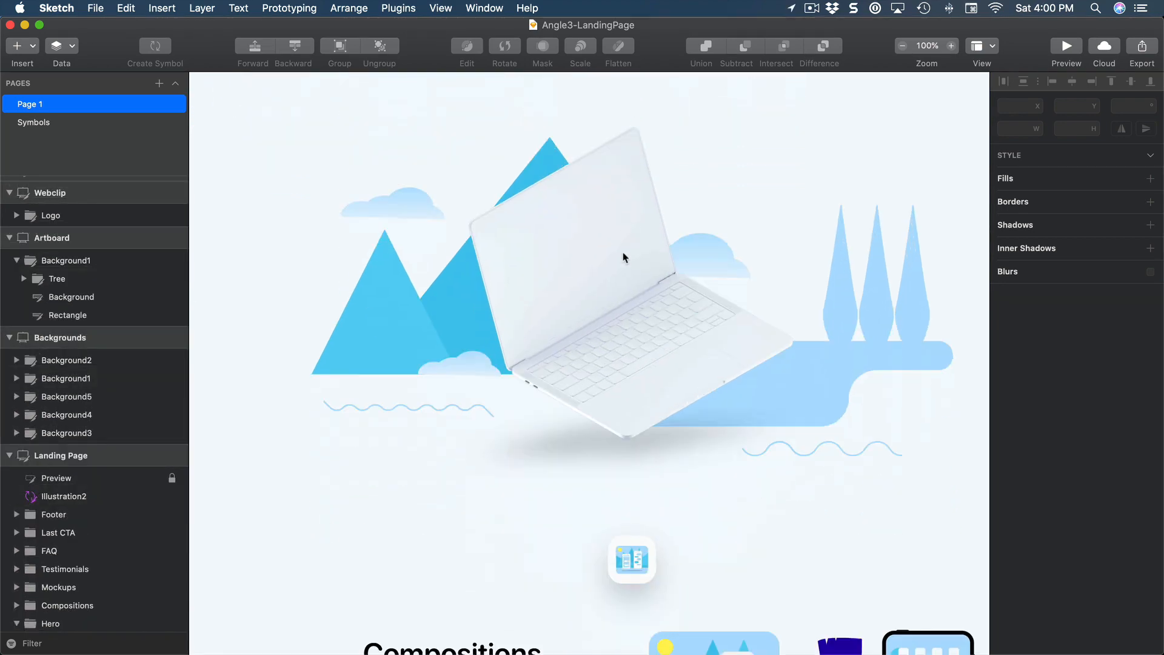
{"action": "scroll", "coordinate": [623, 257], "scroll_direction": "down", "scroll_amount": 8}
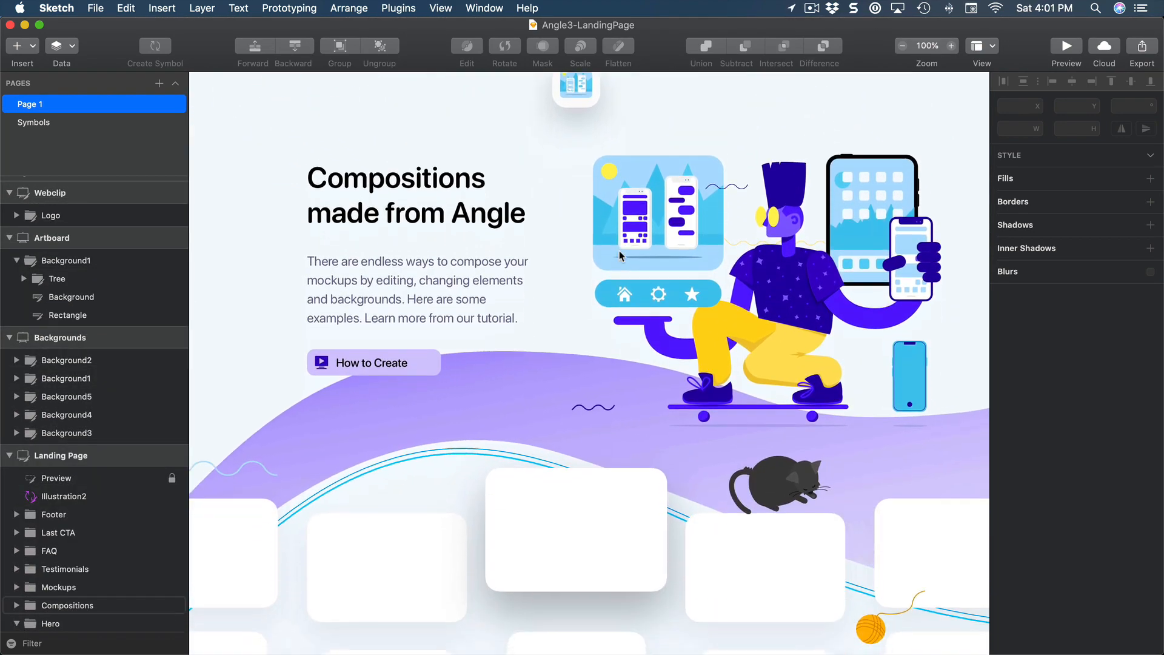
{"action": "scroll", "coordinate": [620, 254], "scroll_direction": "down", "scroll_amount": 10}
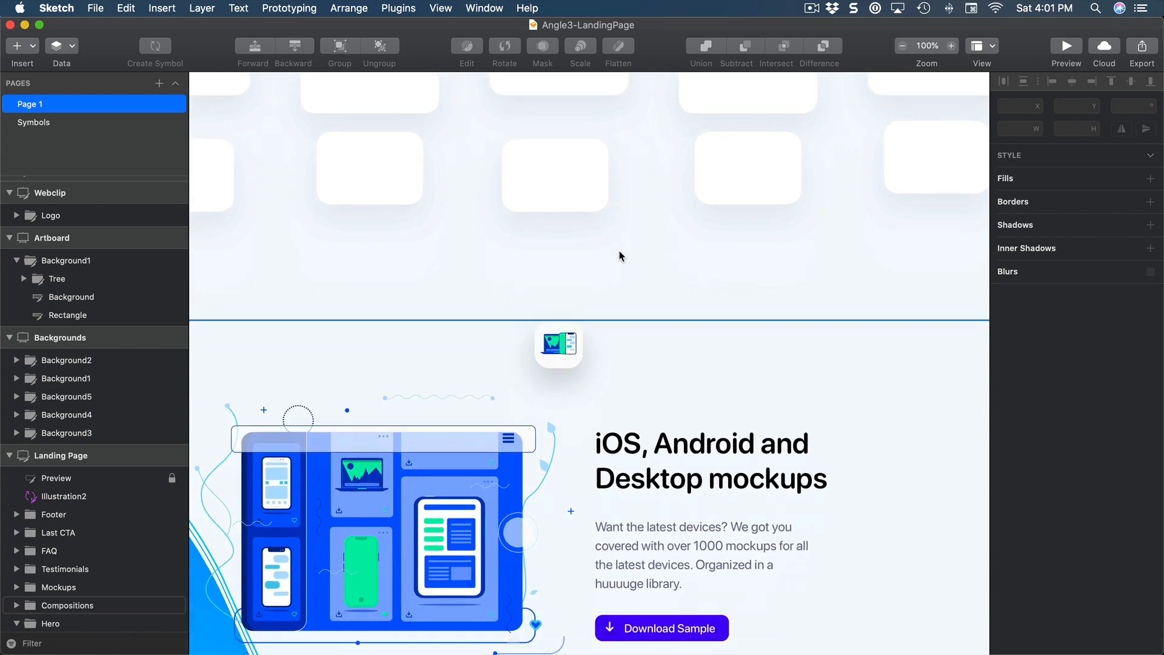
{"action": "scroll", "coordinate": [620, 256], "scroll_direction": "down", "scroll_amount": 7}
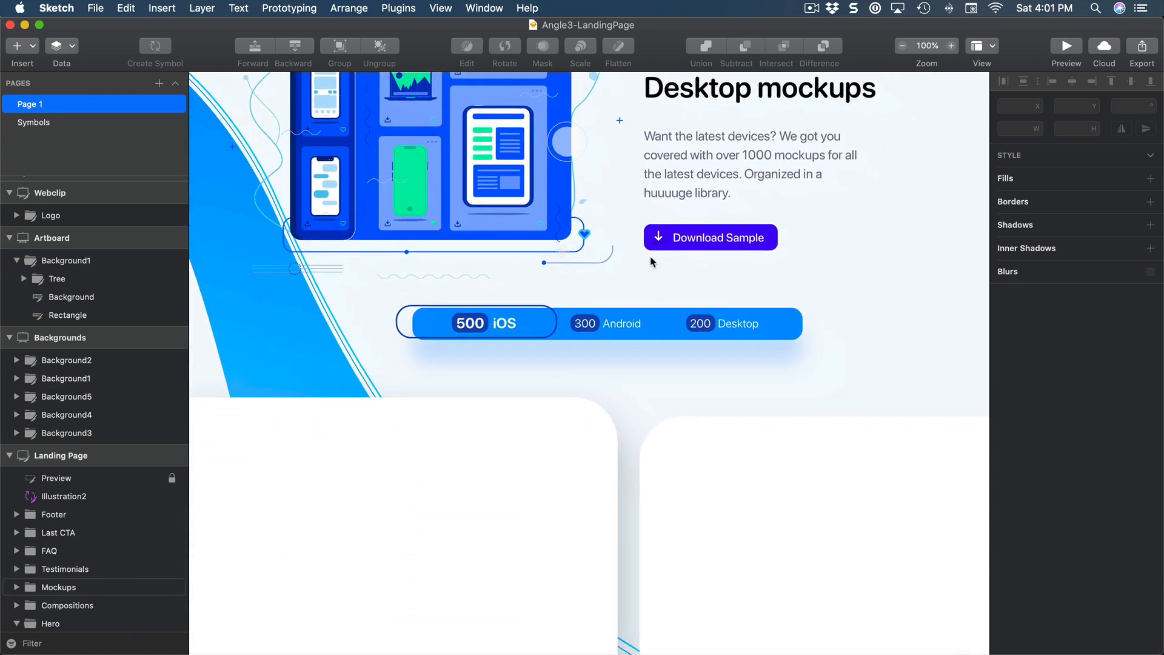
{"action": "scroll", "coordinate": [651, 261], "scroll_direction": "up", "scroll_amount": 3}
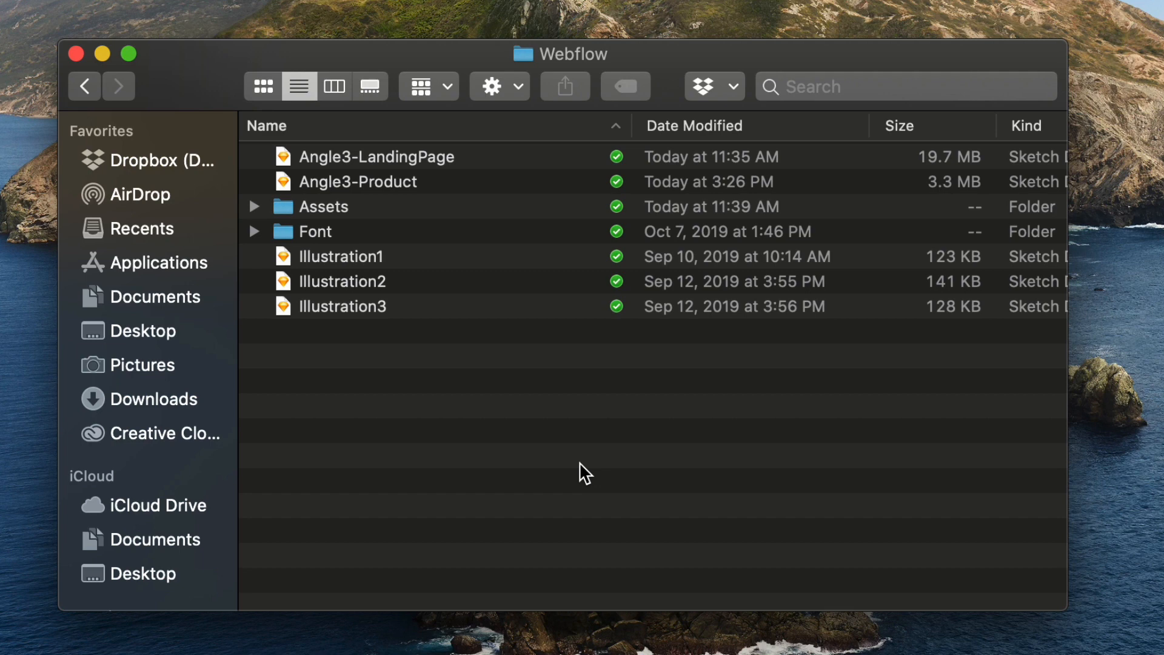
Step: Review the contents of the Webflow project folder, including the files inside its Assets folder
{"action": "left_click", "coordinate": [381, 157]}
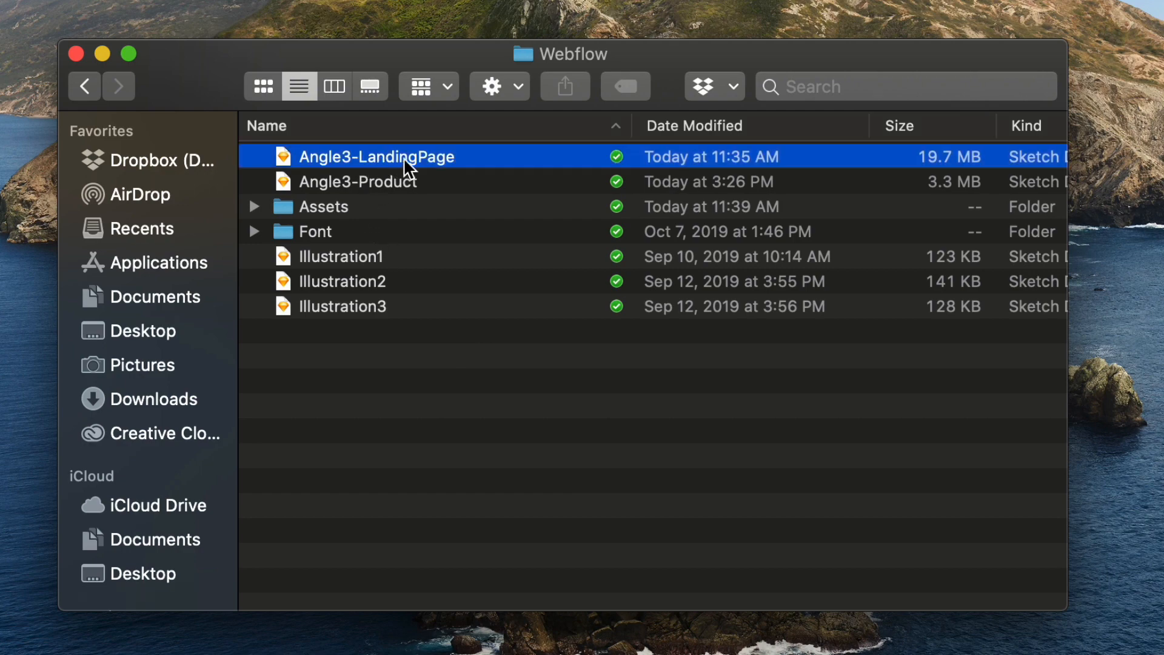
{"action": "left_click", "coordinate": [354, 207]}
{"action": "left_click", "coordinate": [254, 207]}
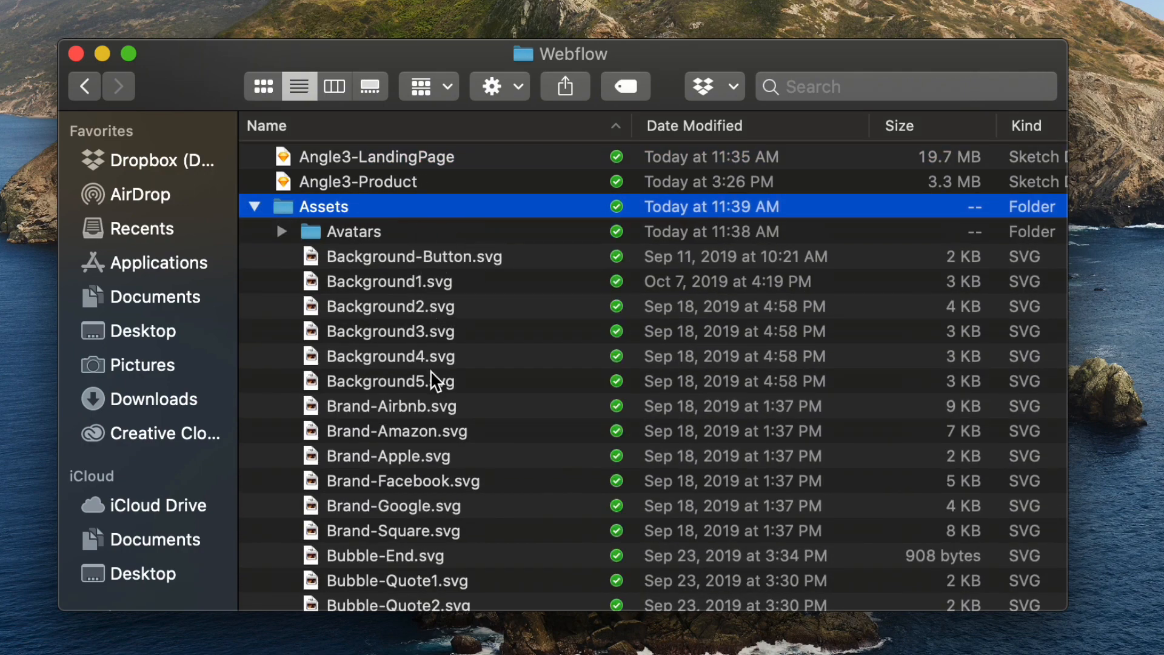
{"action": "scroll", "coordinate": [478, 345], "scroll_direction": "down", "scroll_amount": 10}
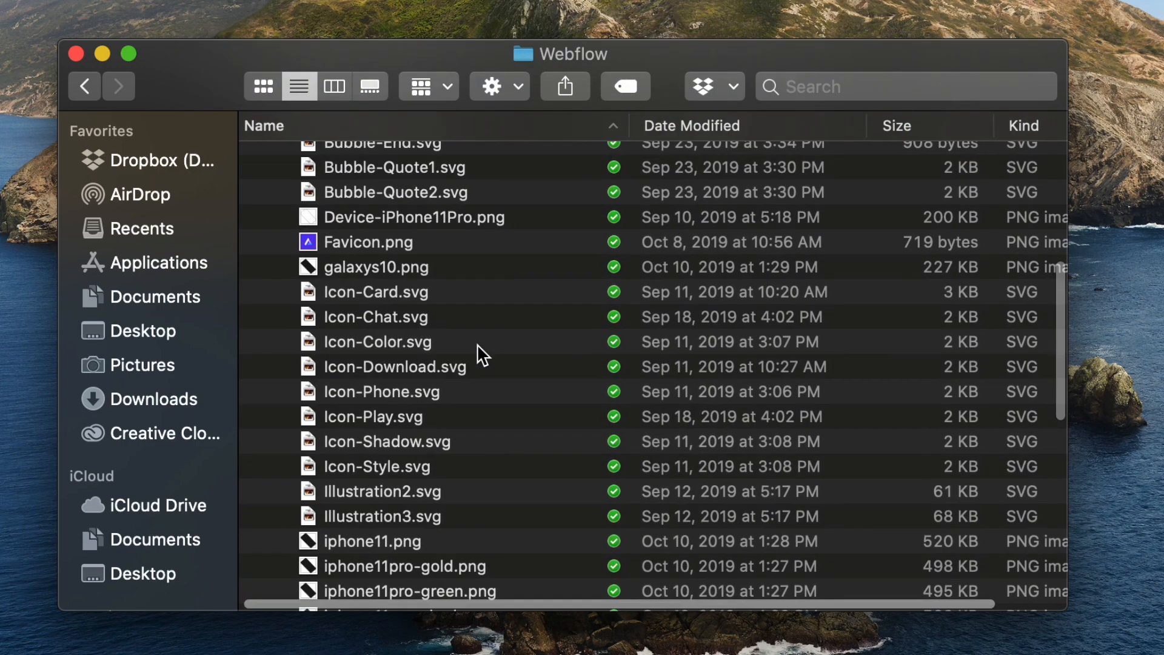
{"action": "scroll", "coordinate": [477, 346], "scroll_direction": "up", "scroll_amount": 6}
{"action": "scroll", "coordinate": [477, 344], "scroll_direction": "up", "scroll_amount": 3}
{"action": "left_click", "coordinate": [247, 207]}
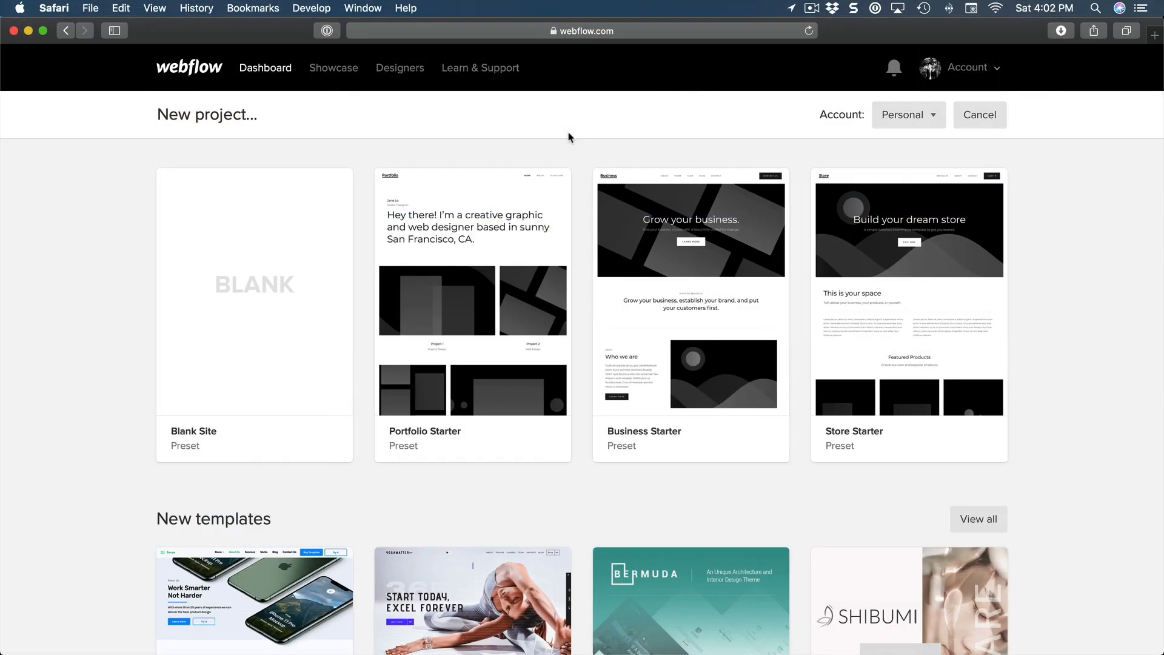
Step: Create a new Webflow project from the Blank Site preset and name it Angle 3
{"action": "left_click", "coordinate": [256, 384]}
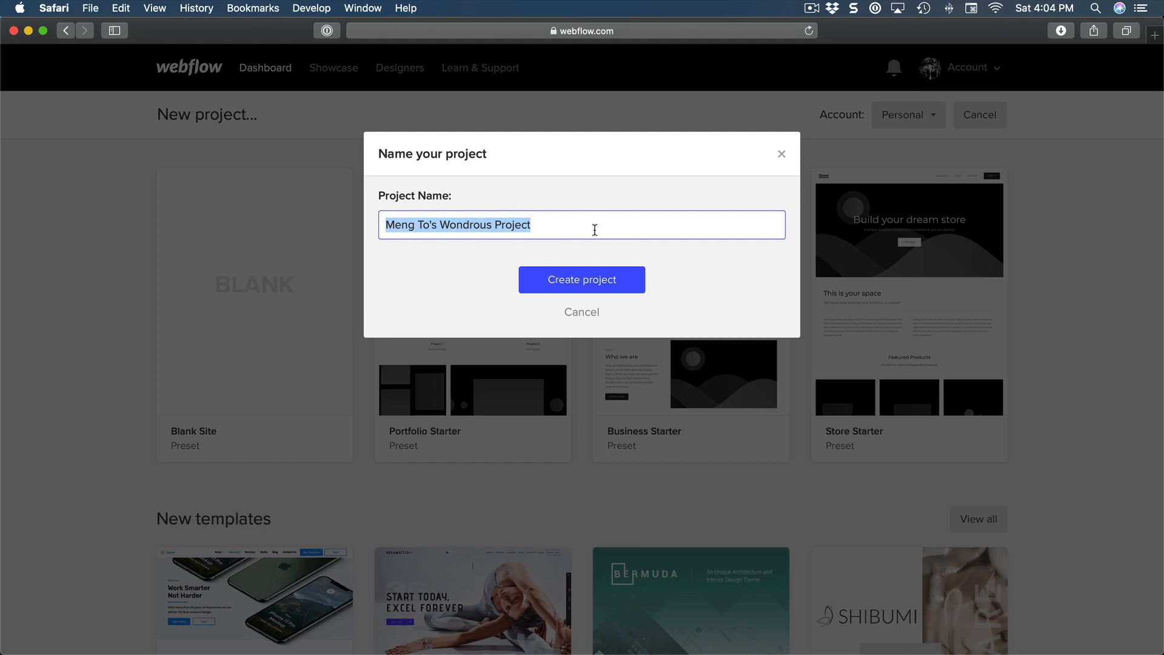
{"action": "type", "text": "Angle 3"}
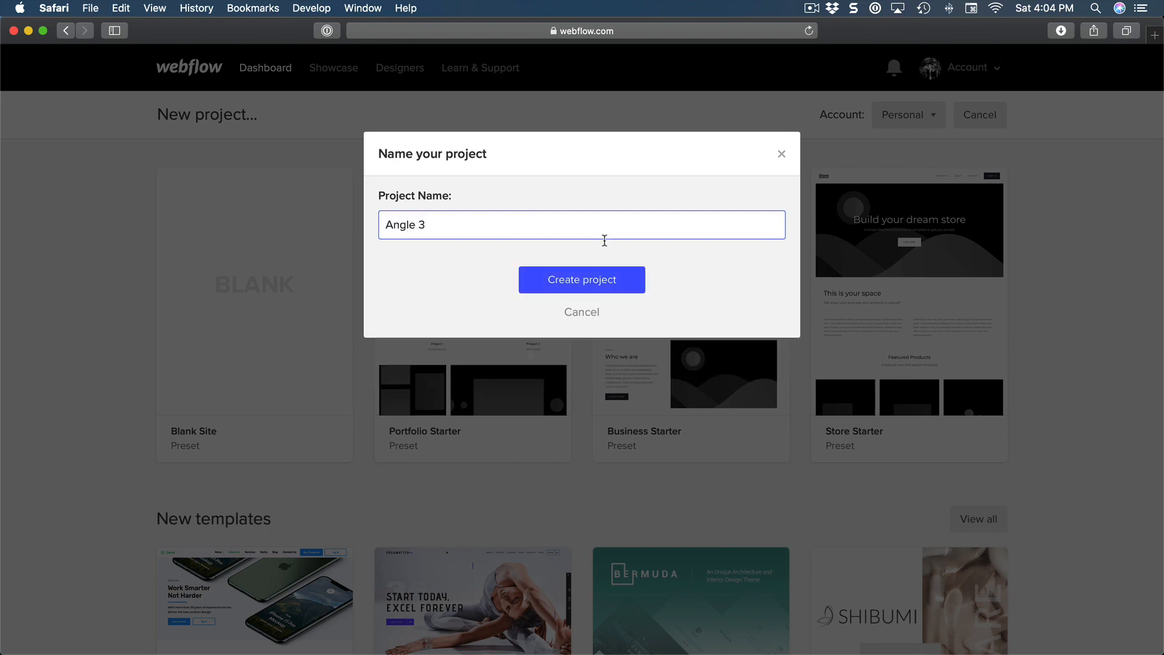
{"action": "left_click", "coordinate": [597, 279]}
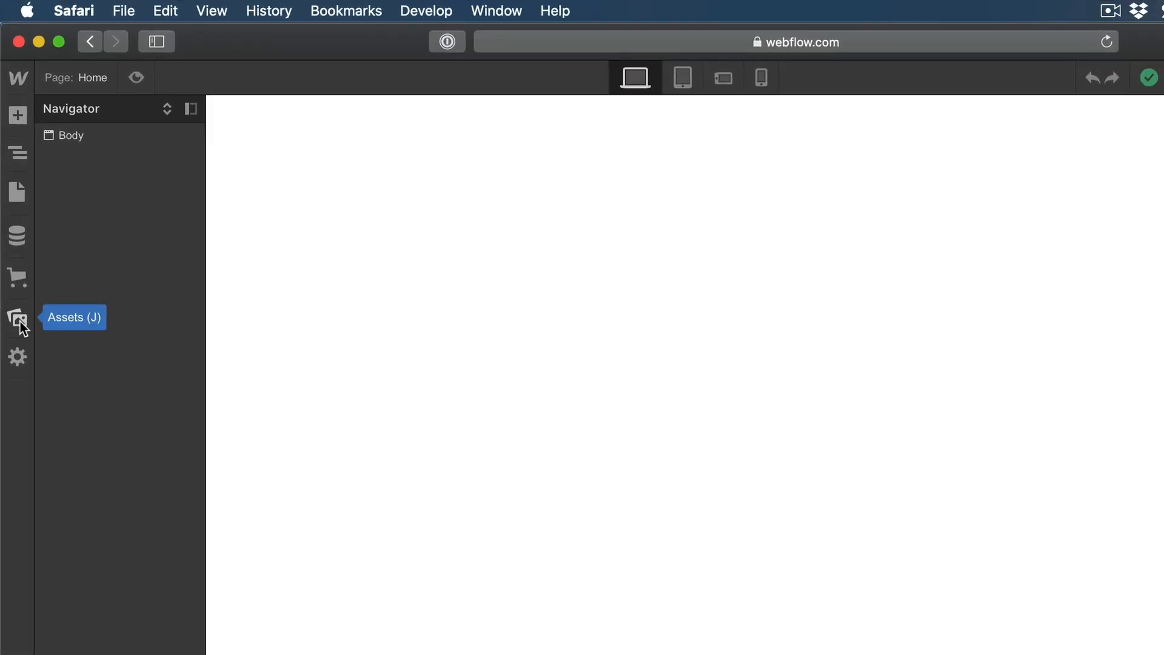
Step: Upload all the files from the local Assets folder to the Webflow project's asset manager
{"action": "left_click", "coordinate": [20, 321]}
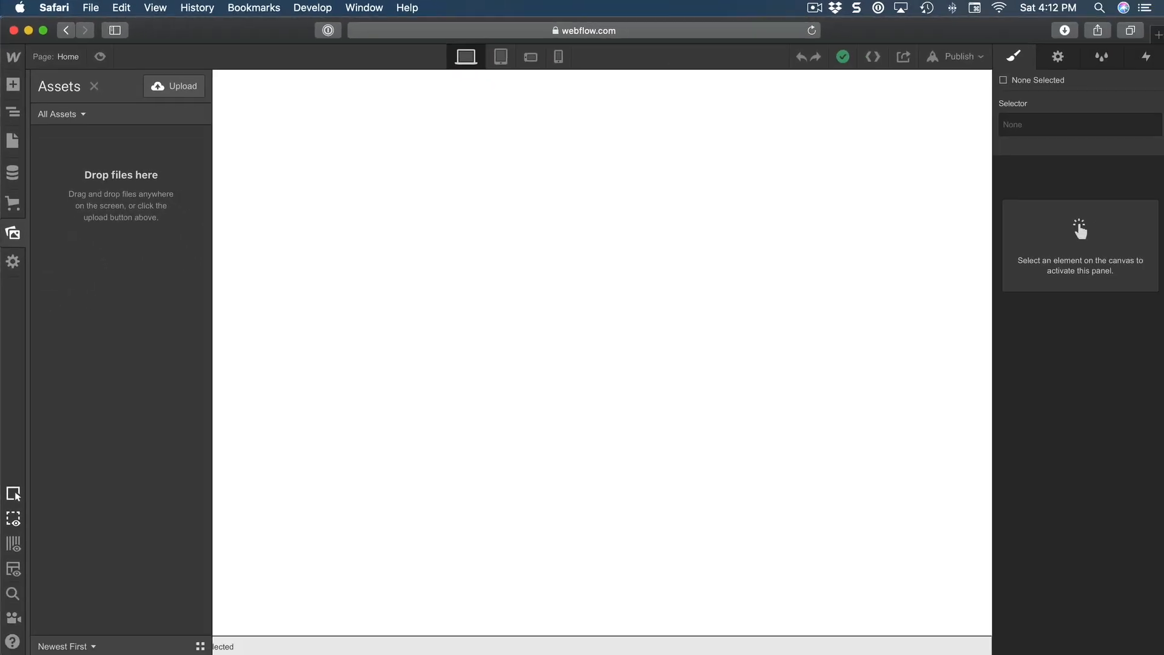
{"action": "mouse_move", "coordinate": [209, 648]}
{"action": "left_click", "coordinate": [151, 624]}
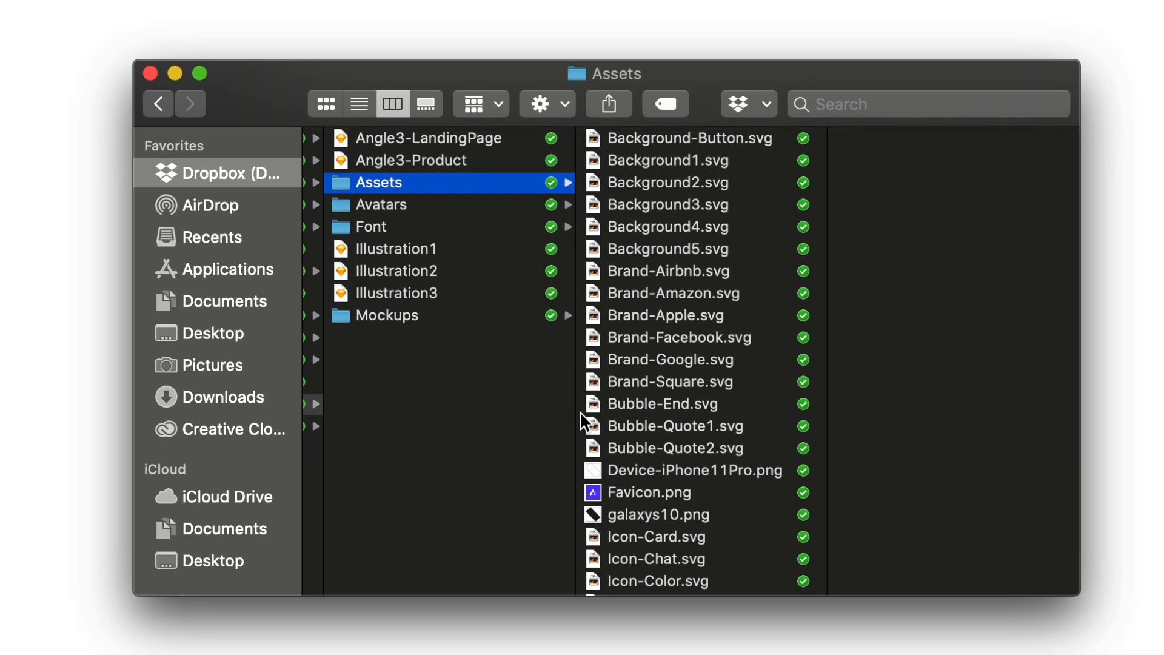
{"action": "left_click", "coordinate": [704, 315]}
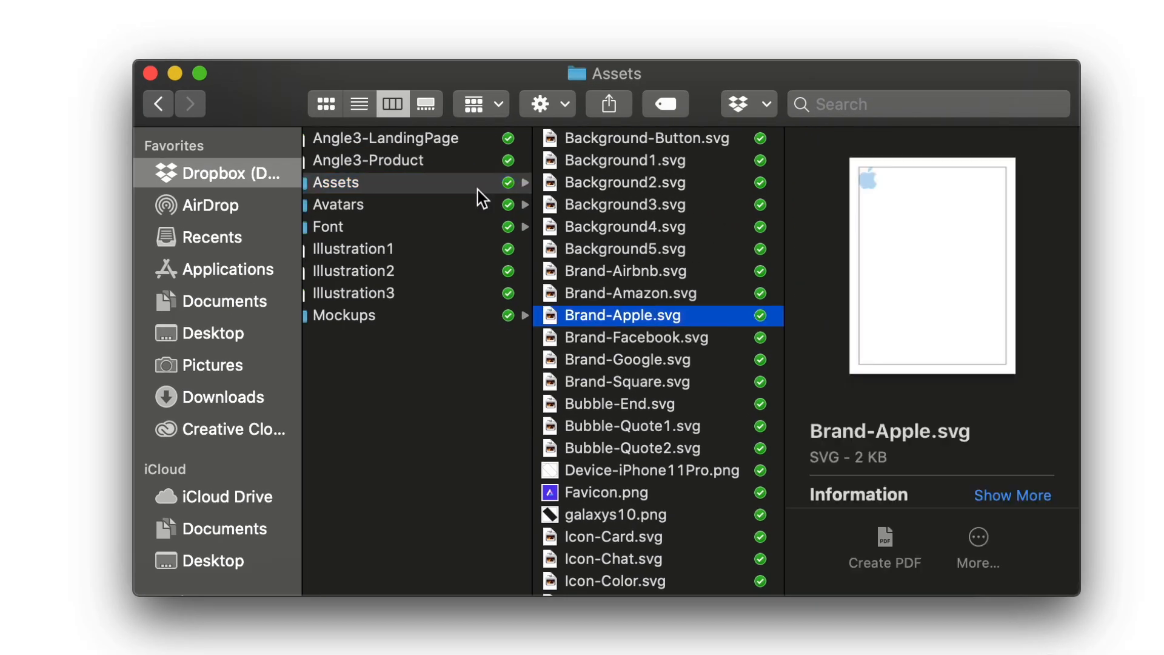
{"action": "left_click", "coordinate": [631, 226]}
{"action": "key", "text": "super+a"}
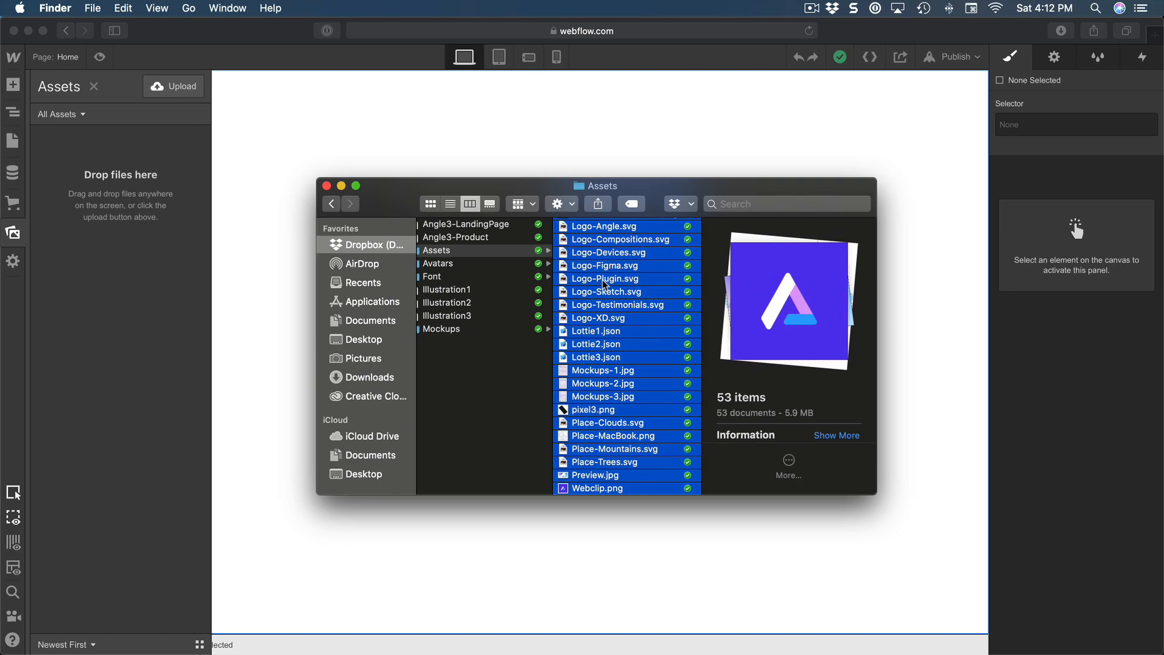
{"action": "left_click_drag", "start_coordinate": [614, 243], "coordinate": [0, 137]}
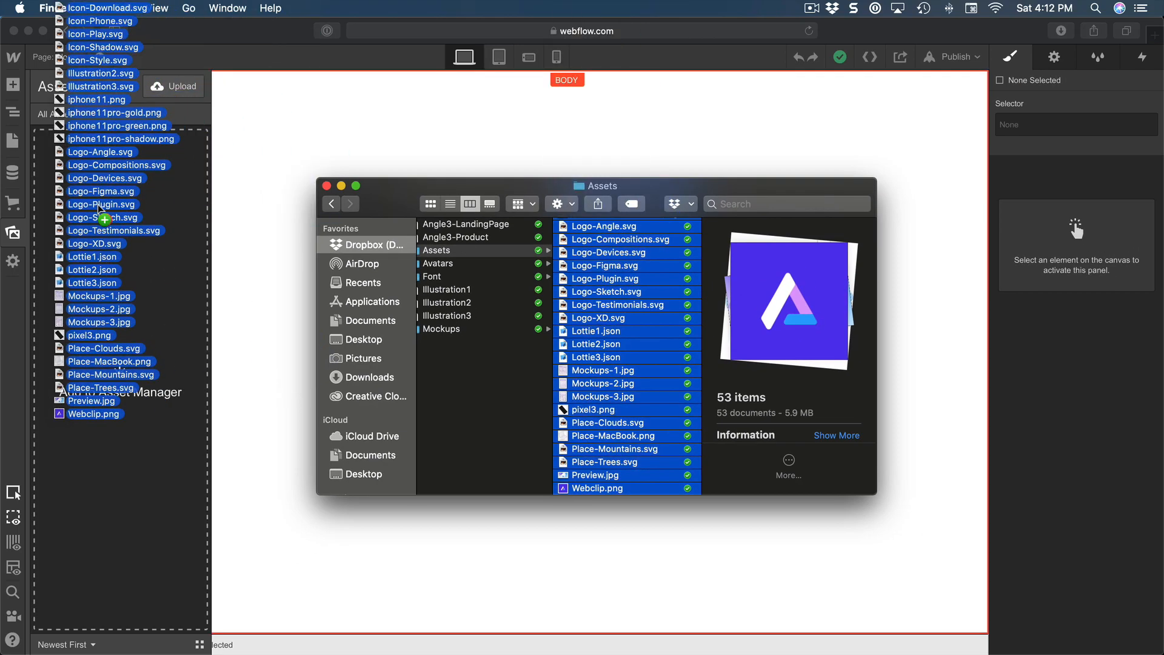
{"action": "left_click_drag", "start_coordinate": [100, 208], "coordinate": [99, 210]}
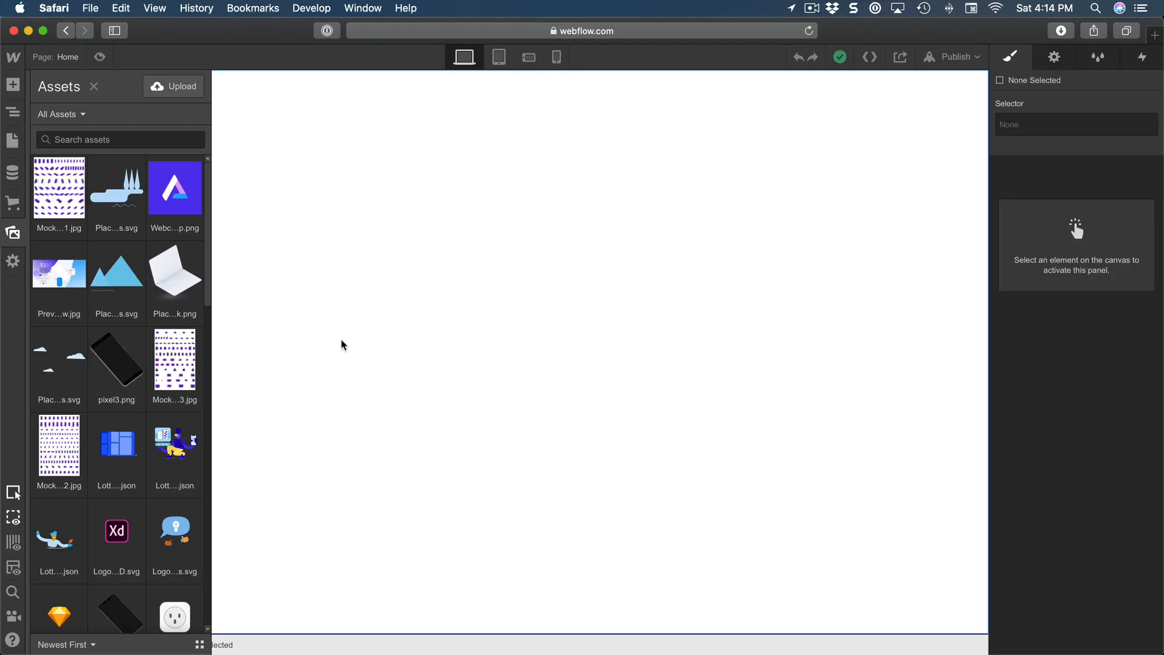
Step: Add a Section layout element to the Body of the Home page
{"action": "left_click", "coordinate": [18, 148]}
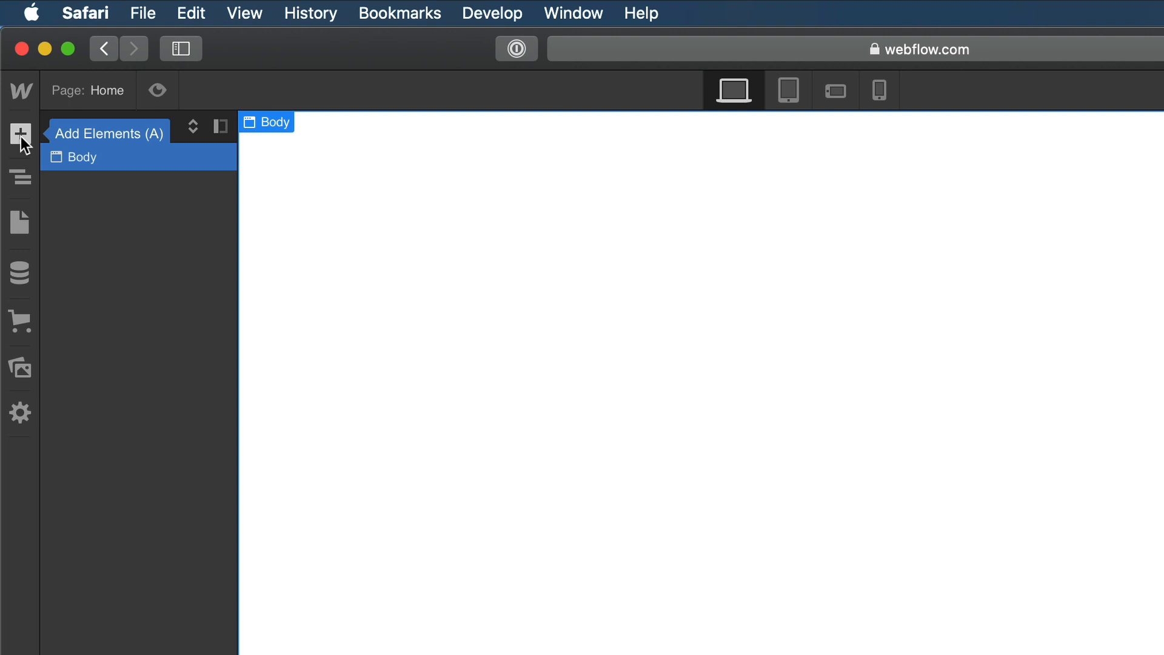
{"action": "left_click", "coordinate": [21, 135]}
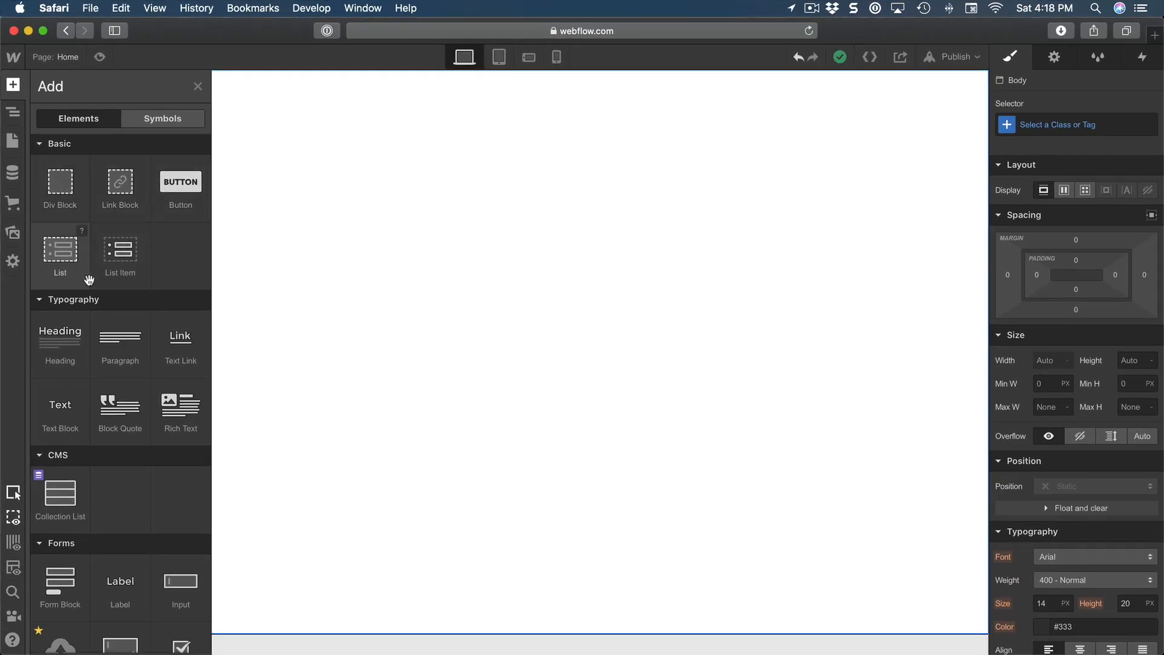
{"action": "scroll", "coordinate": [173, 303], "scroll_direction": "down", "scroll_amount": 10}
{"action": "scroll", "coordinate": [127, 364], "scroll_direction": "up", "scroll_amount": 15}
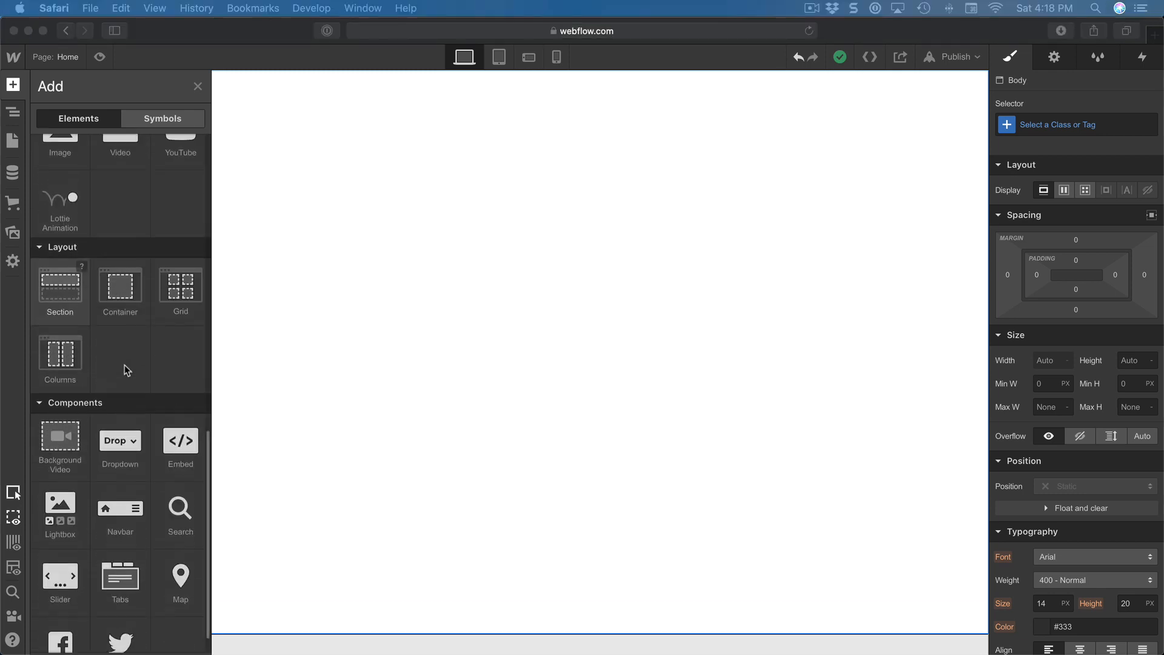
{"action": "scroll", "coordinate": [125, 365], "scroll_direction": "up", "scroll_amount": 10}
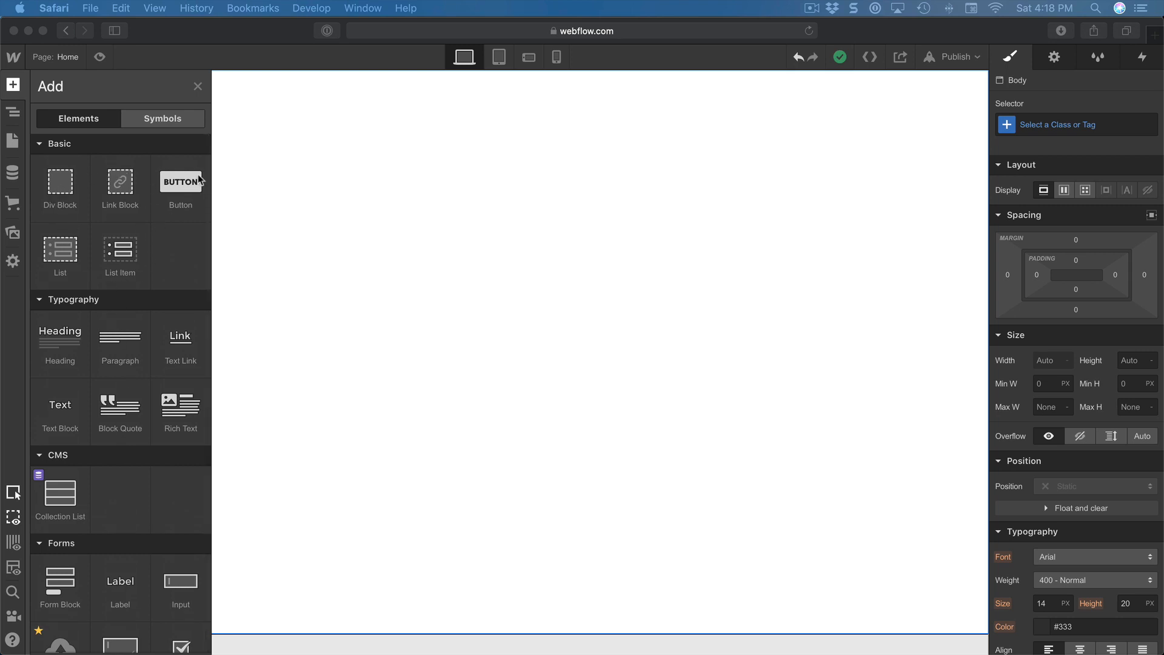
{"action": "scroll", "coordinate": [122, 280], "scroll_direction": "down", "scroll_amount": 20}
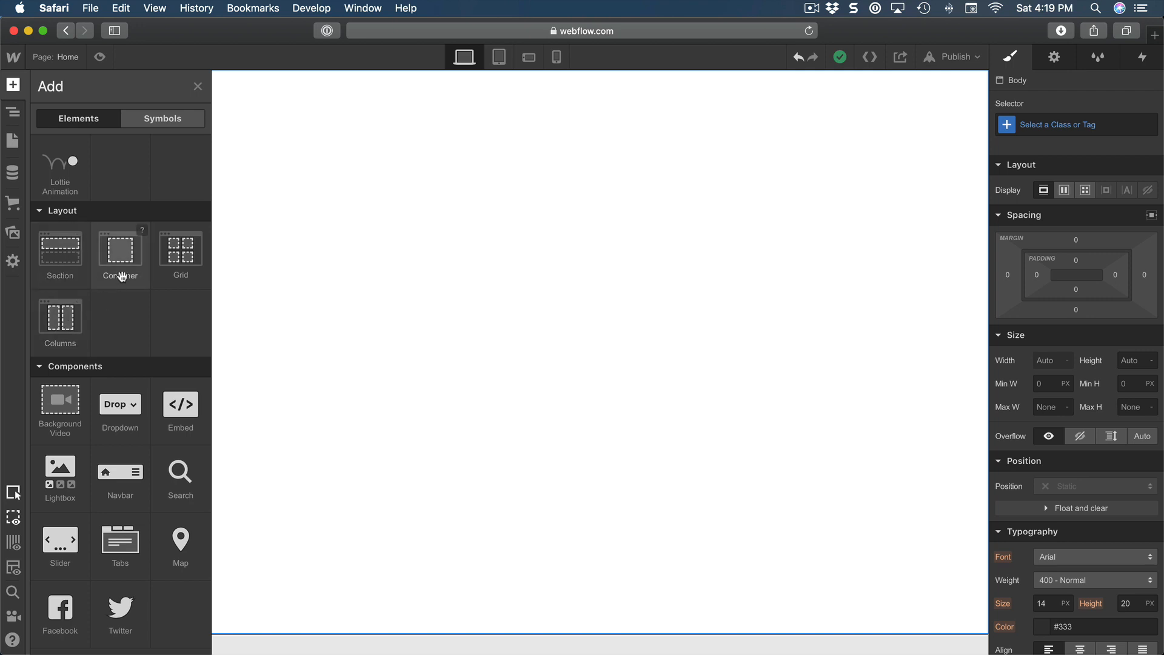
{"action": "left_click", "coordinate": [67, 275]}
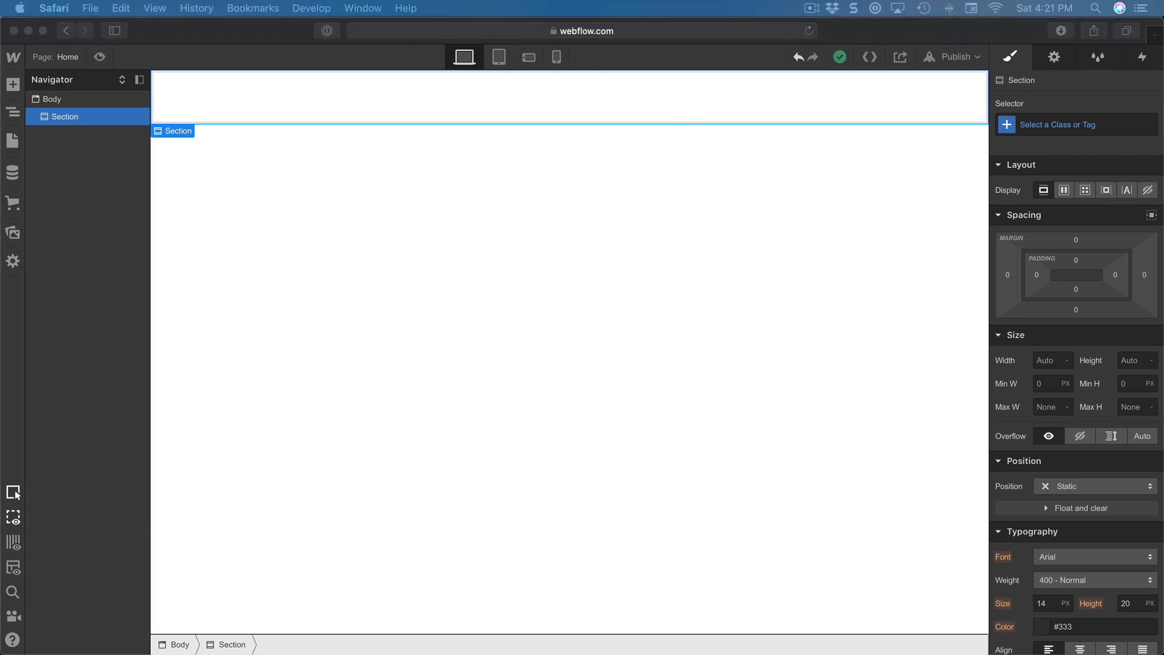
Step: Switch to the Sketch landing page design and collapse the Hero layer group
{"action": "left_click", "coordinate": [369, 606]}
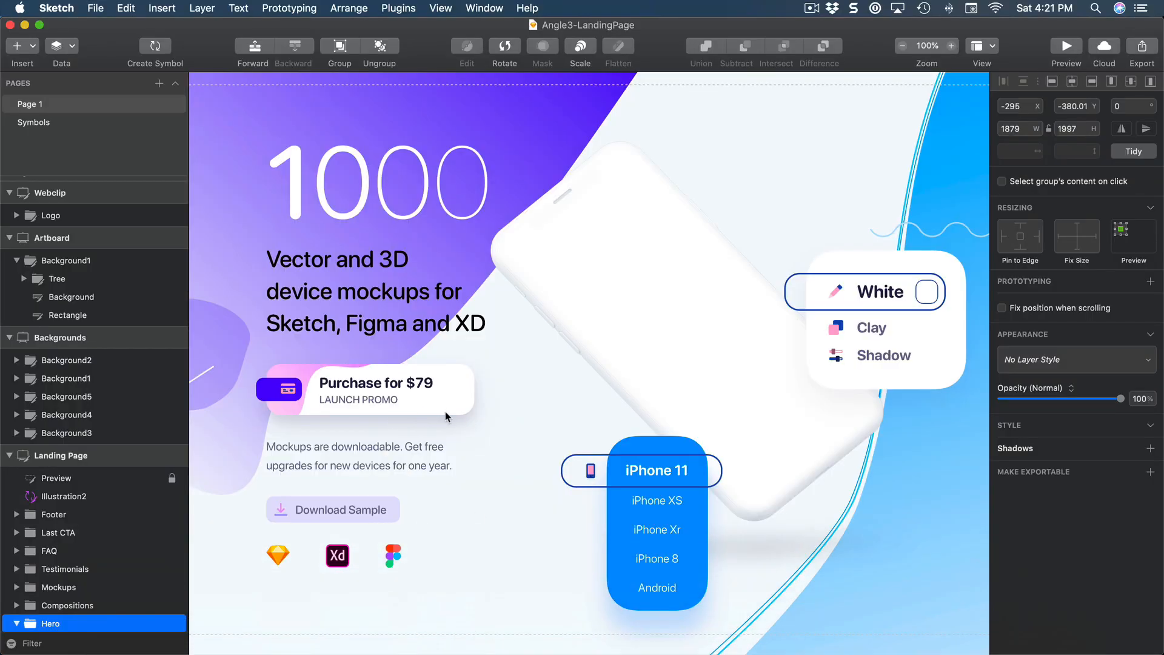
{"action": "scroll", "coordinate": [497, 416], "scroll_direction": "down", "scroll_amount": 5}
{"action": "scroll", "coordinate": [120, 465], "scroll_direction": "down", "scroll_amount": 5}
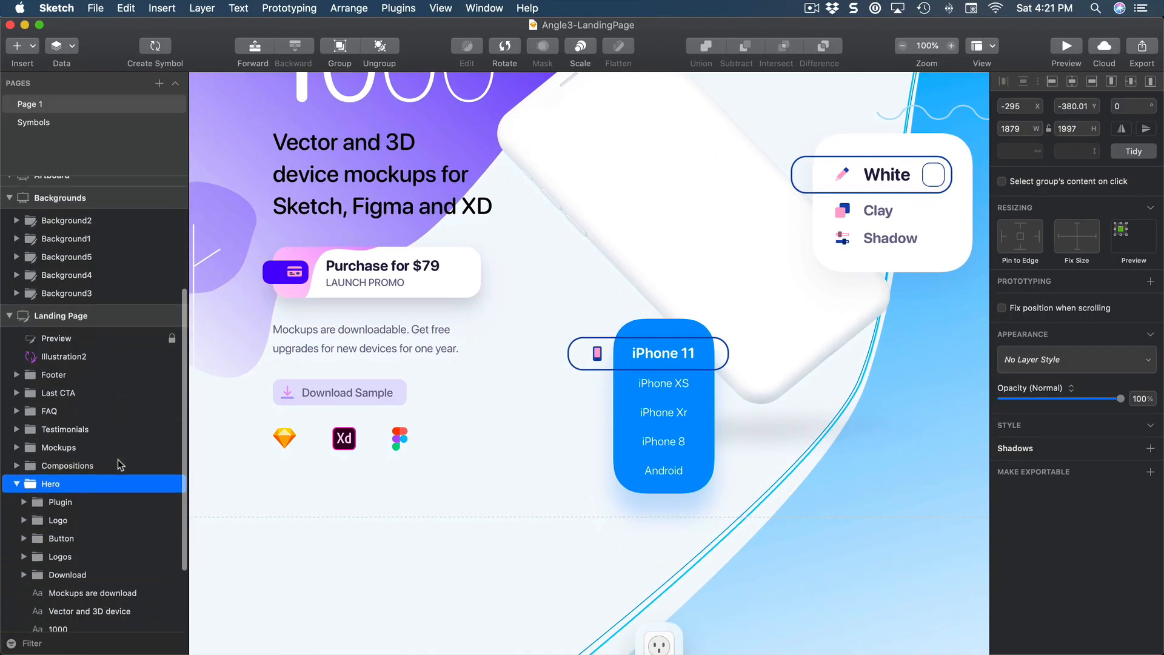
{"action": "scroll", "coordinate": [120, 465], "scroll_direction": "up", "scroll_amount": 2}
{"action": "left_click", "coordinate": [17, 530]}
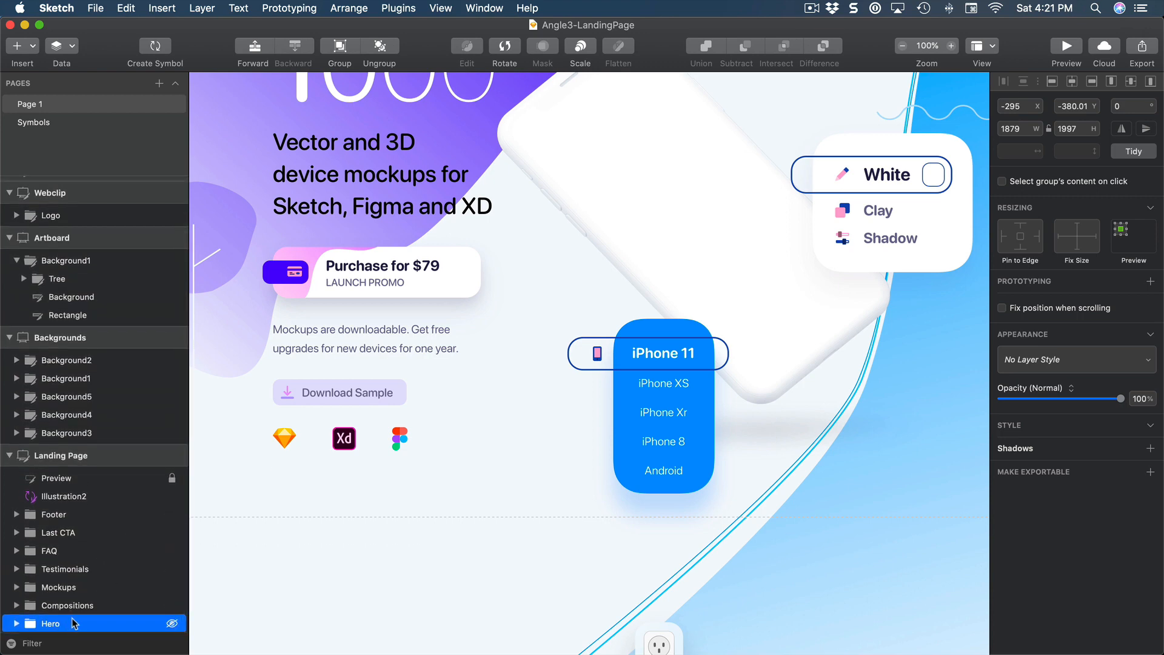
Step: Examine which parts of the Landing Page artboard the Hero and Compositions groups cover
{"action": "left_click", "coordinate": [81, 611]}
{"action": "left_click", "coordinate": [77, 625]}
{"action": "left_click", "coordinate": [89, 611]}
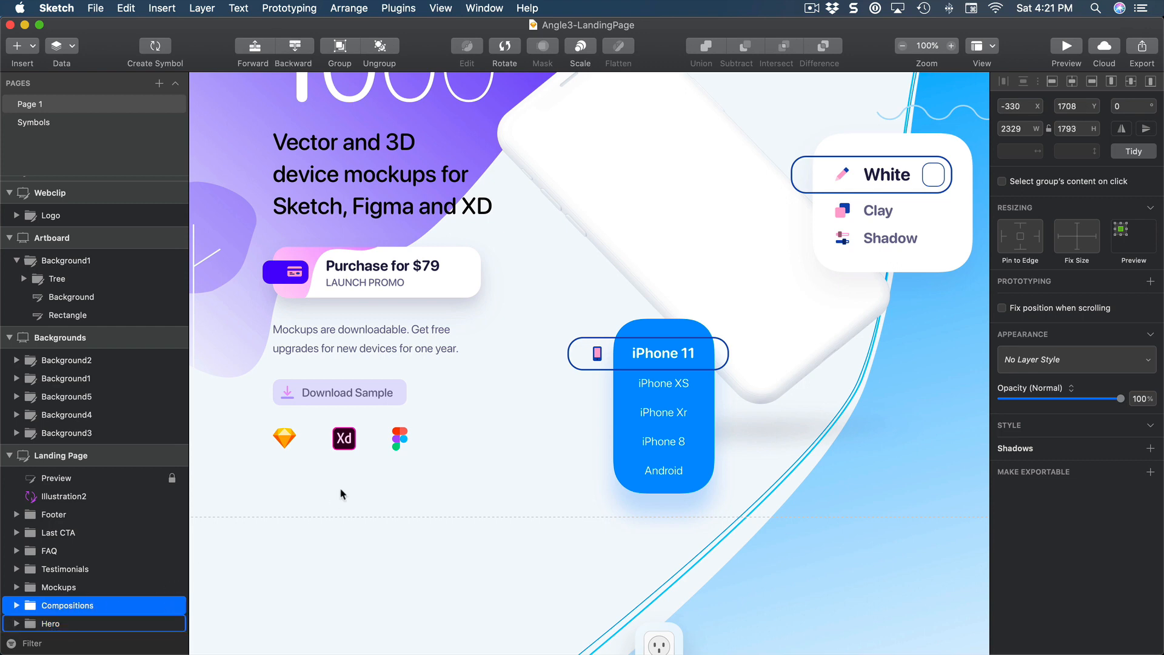
{"action": "key", "text": "super+minus"}
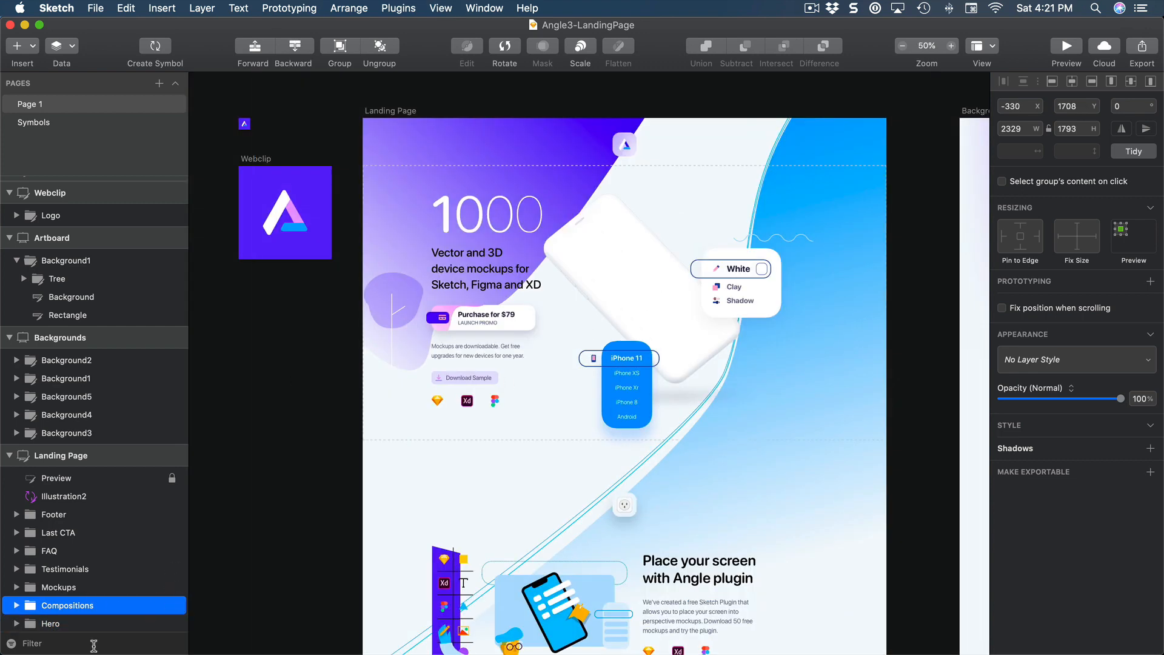
{"action": "left_click", "coordinate": [78, 625]}
{"action": "scroll", "coordinate": [449, 412], "scroll_direction": "down", "scroll_amount": 3}
{"action": "scroll", "coordinate": [461, 379], "scroll_direction": "down", "scroll_amount": 5}
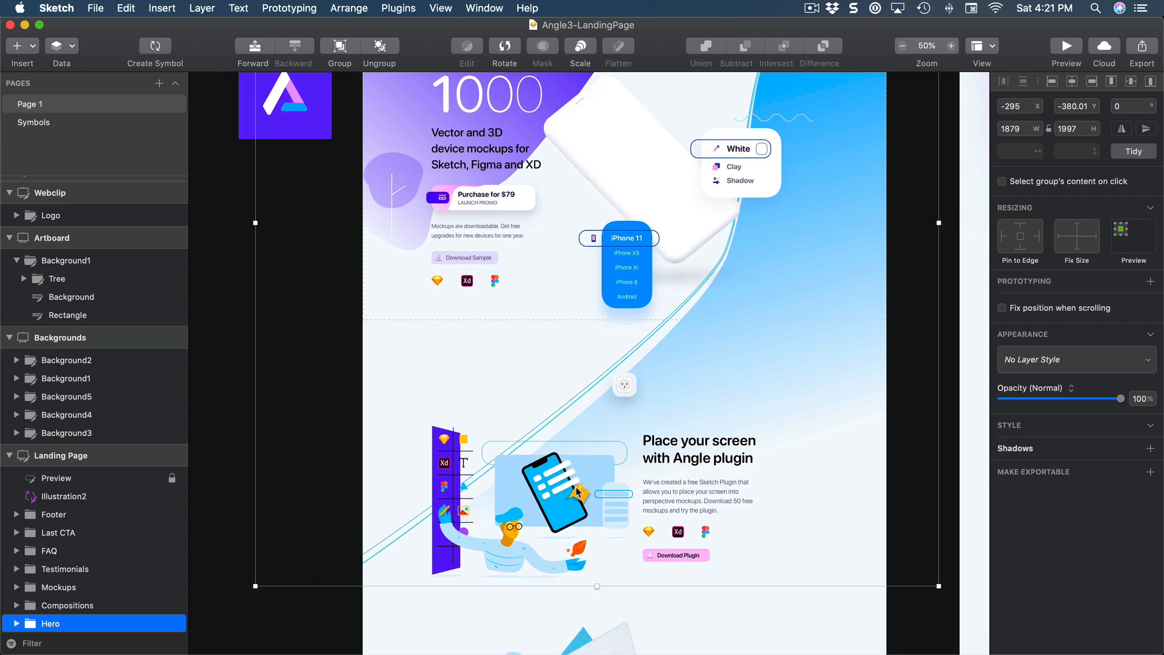
{"action": "scroll", "coordinate": [561, 511], "scroll_direction": "down", "scroll_amount": 20}
{"action": "left_click", "coordinate": [158, 605]}
{"action": "scroll", "coordinate": [554, 522], "scroll_direction": "down", "scroll_amount": 4}
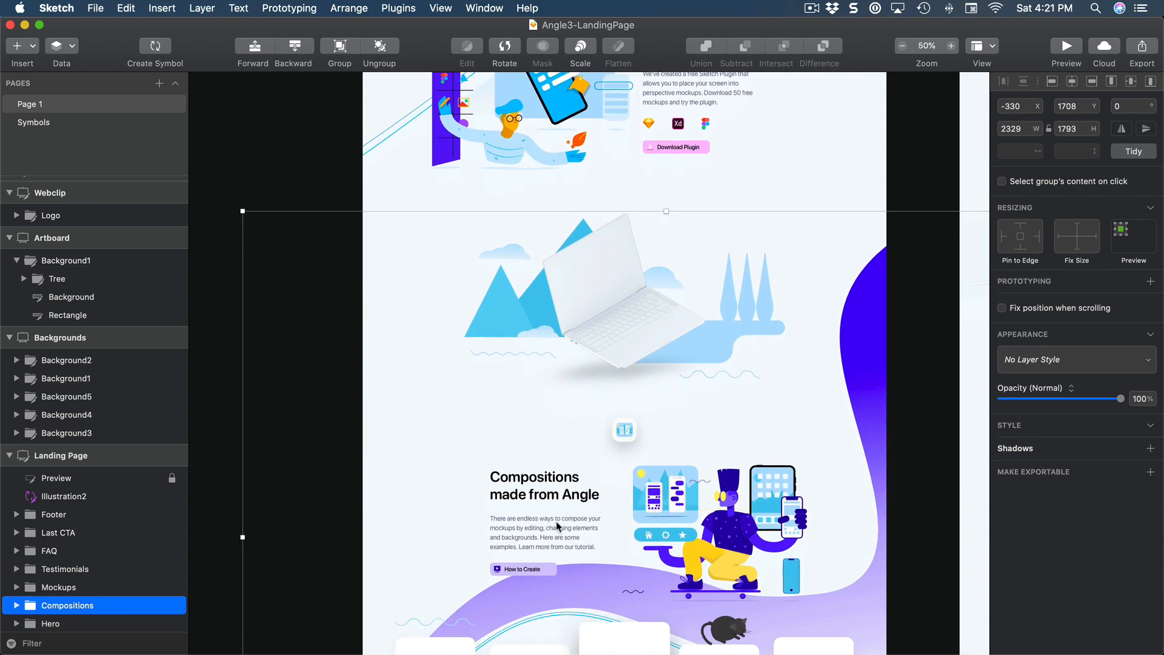
{"action": "scroll", "coordinate": [856, 497], "scroll_direction": "down", "scroll_amount": 6}
{"action": "scroll", "coordinate": [823, 491], "scroll_direction": "down", "scroll_amount": 6}
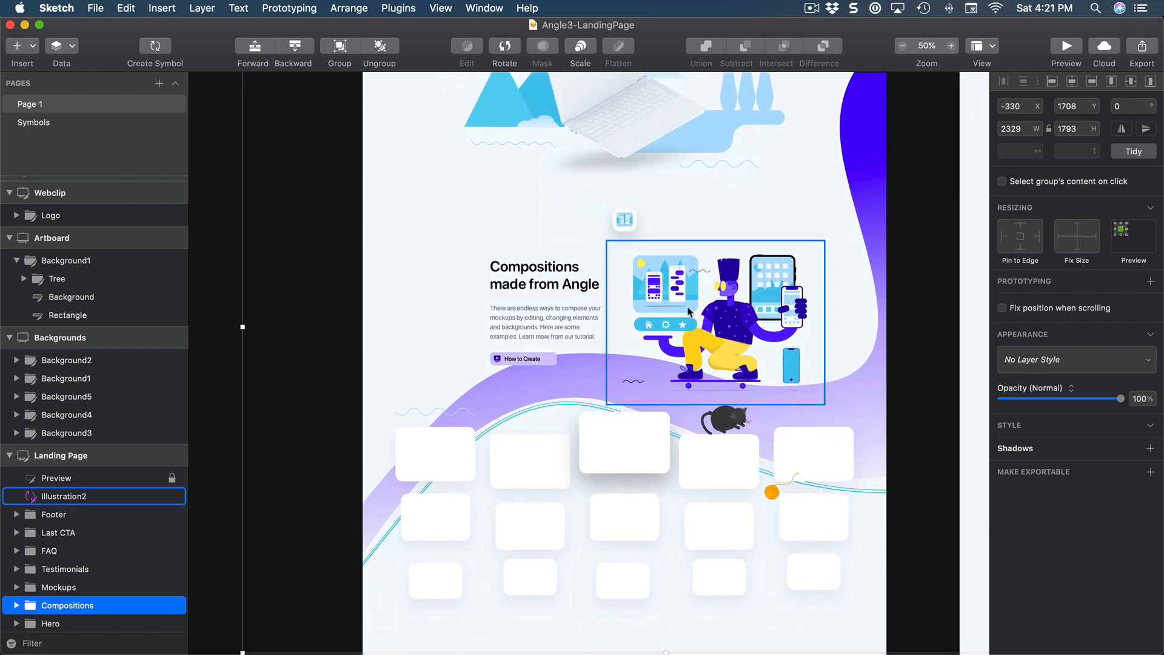
{"action": "scroll", "coordinate": [622, 343], "scroll_direction": "down", "scroll_amount": 6}
{"action": "scroll", "coordinate": [620, 344], "scroll_direction": "down", "scroll_amount": 8}
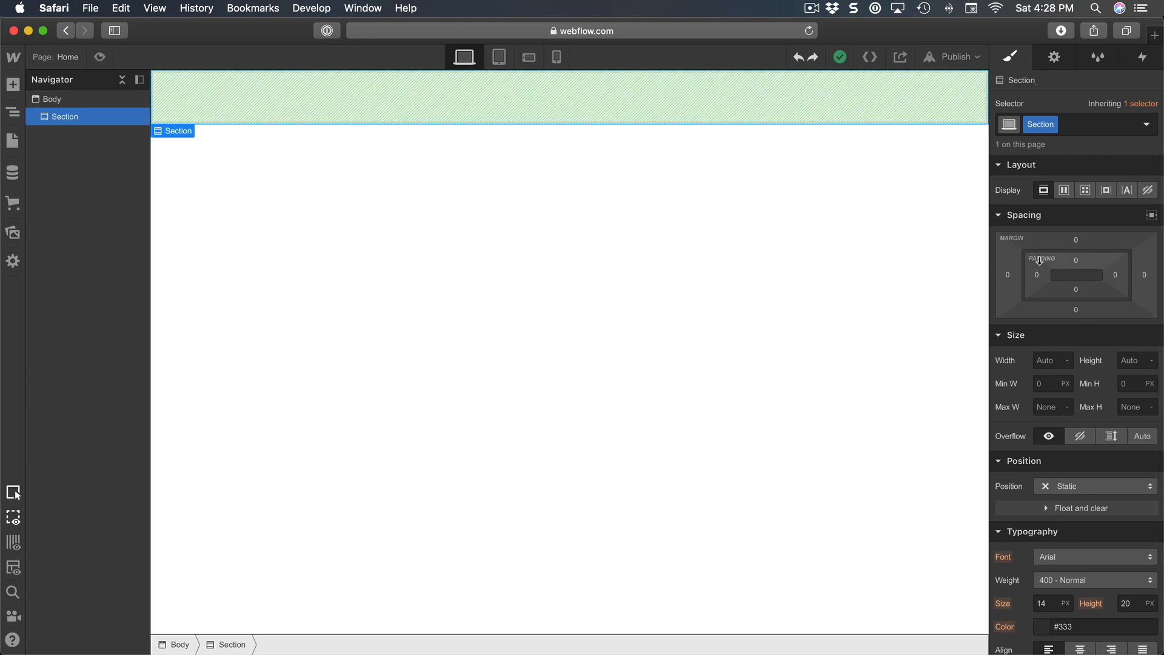
Step: Add a background image to the section using Background1.svg from the project's assets
{"action": "scroll", "coordinate": [1043, 259], "scroll_direction": "down", "scroll_amount": 8}
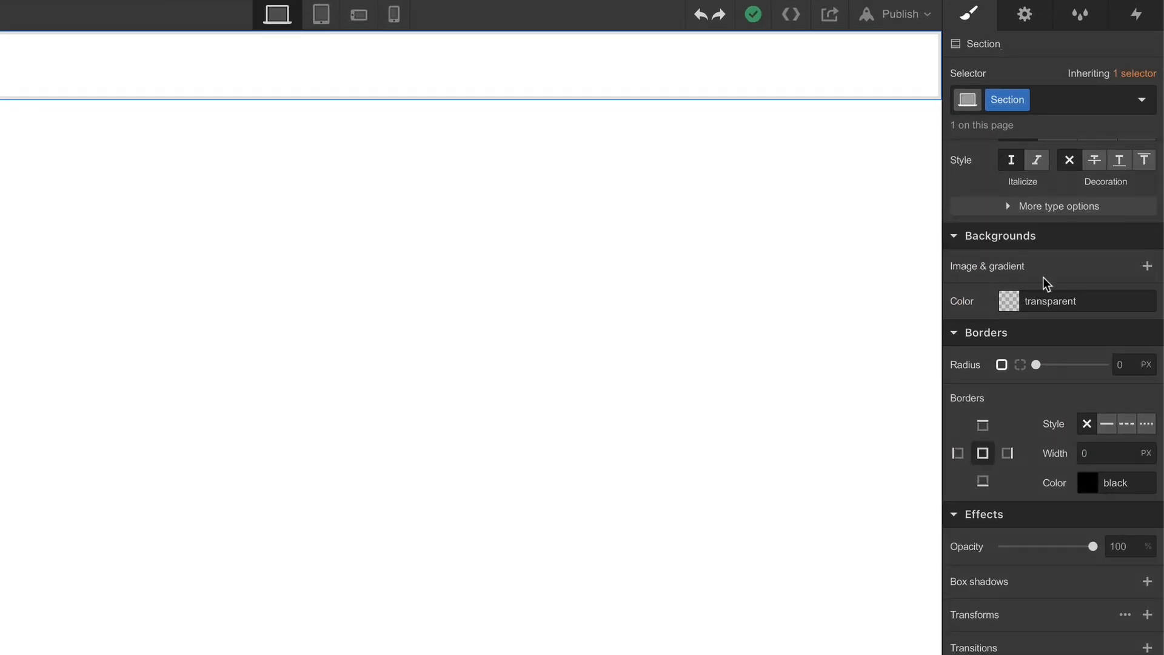
{"action": "left_click", "coordinate": [1146, 268]}
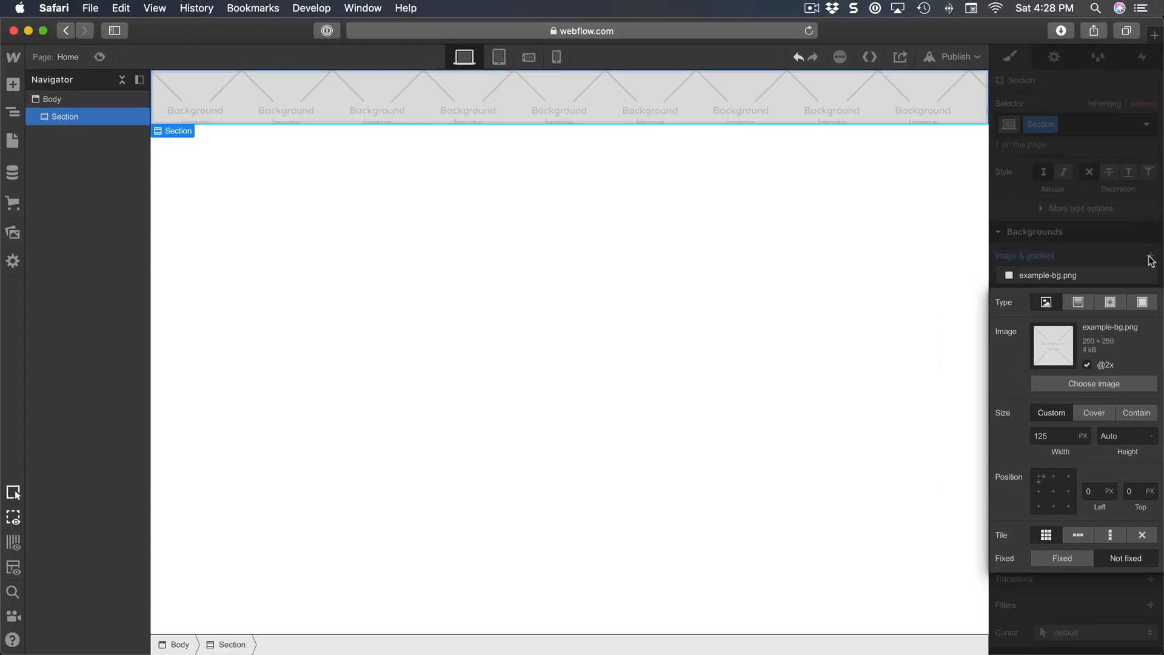
{"action": "left_click", "coordinate": [1098, 381]}
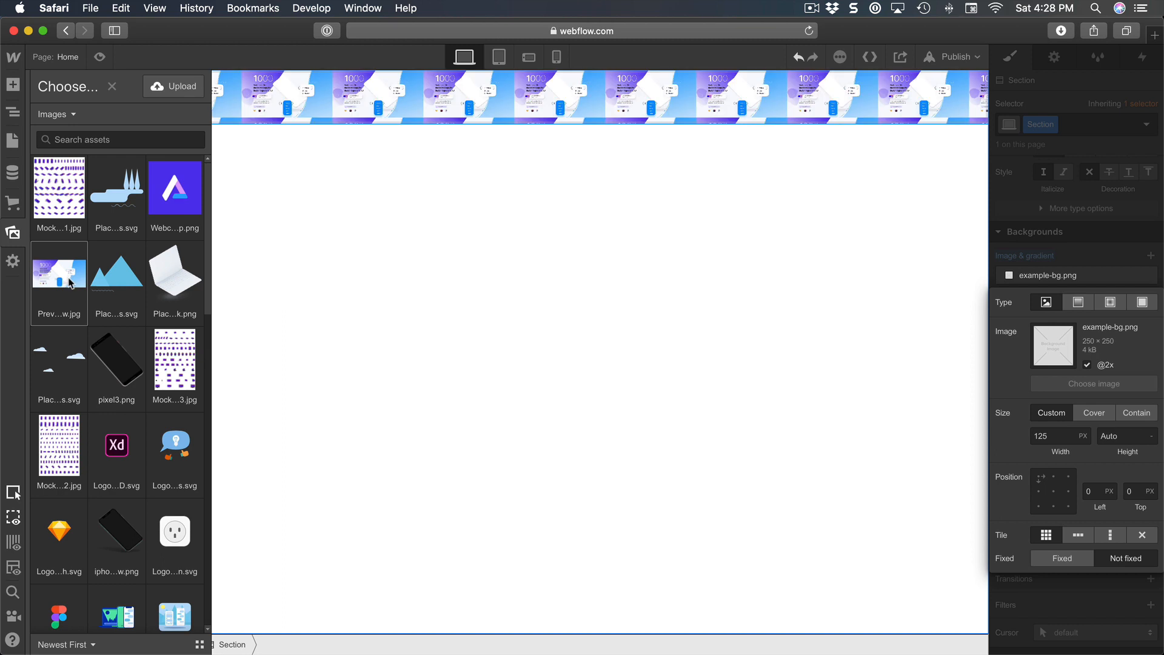
{"action": "scroll", "coordinate": [97, 338], "scroll_direction": "down", "scroll_amount": 10}
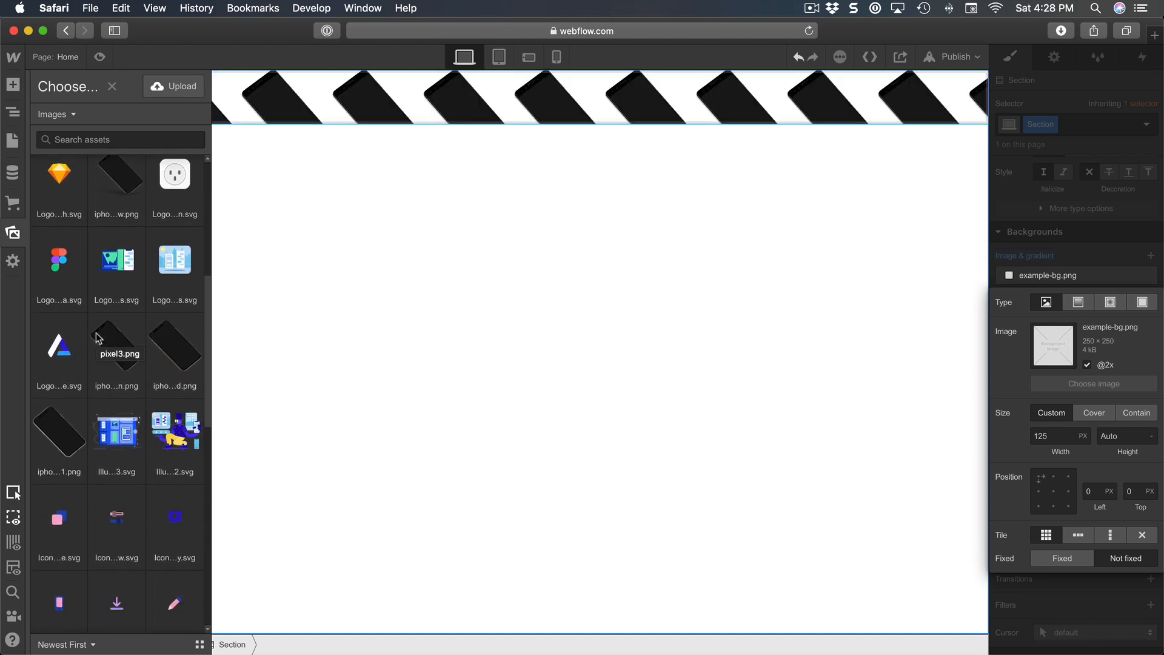
{"action": "scroll", "coordinate": [97, 337], "scroll_direction": "down", "scroll_amount": 6}
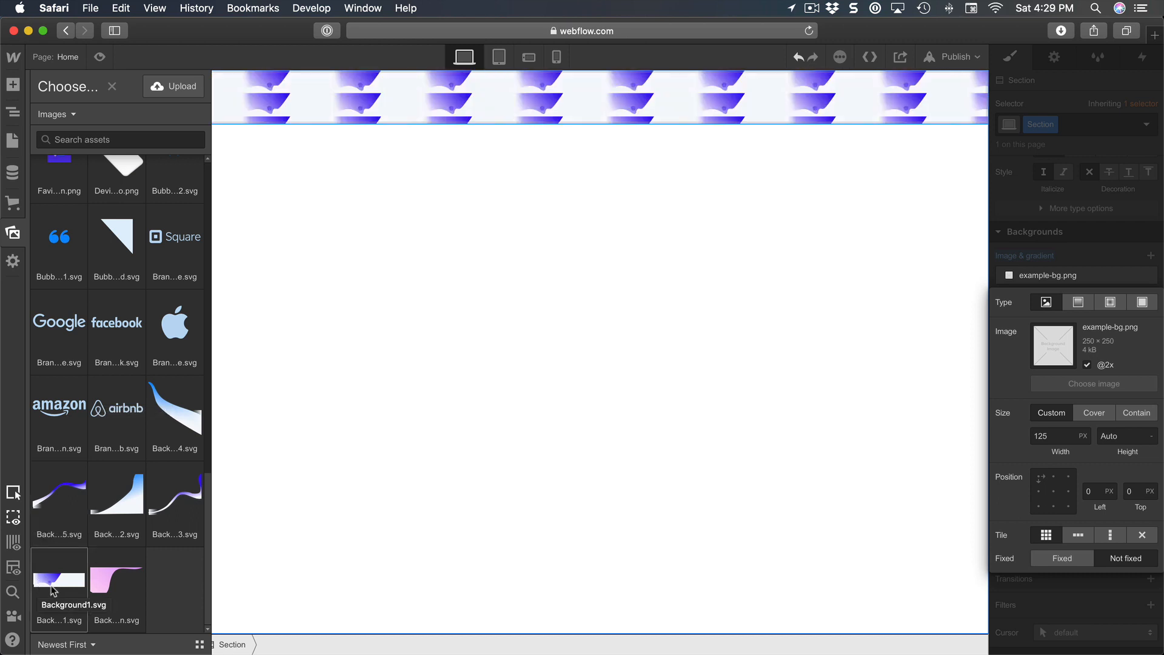
{"action": "left_click", "coordinate": [53, 586]}
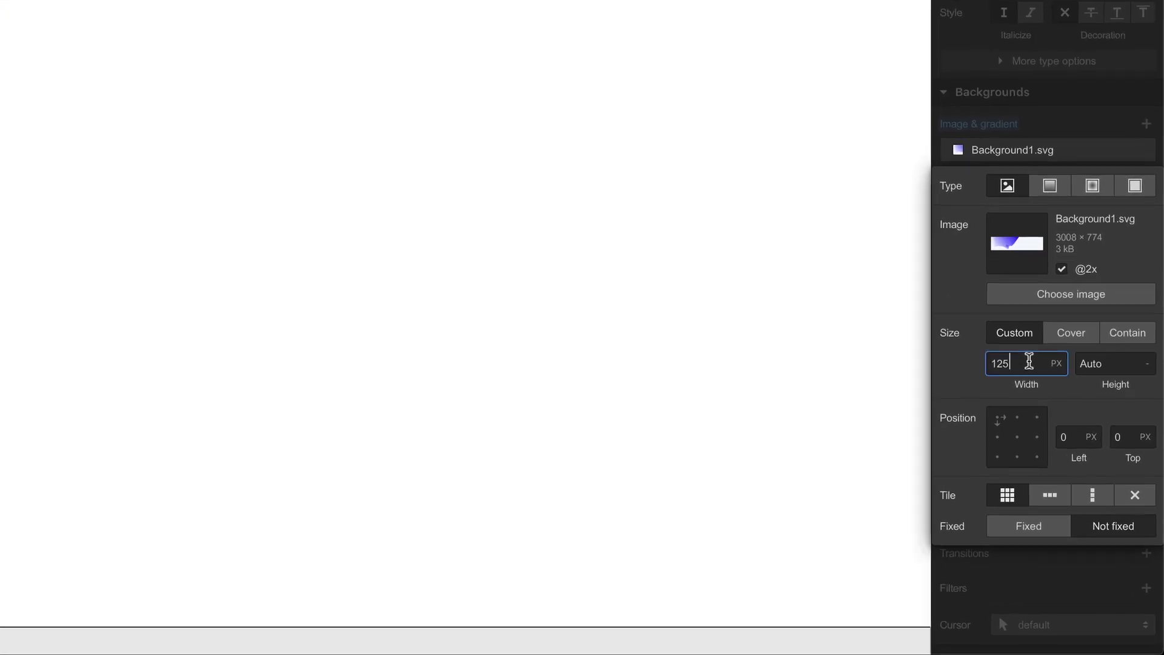
{"action": "left_click", "coordinate": [1067, 439]}
{"action": "type", "text": "auto"}
{"action": "key", "text": "Return"}
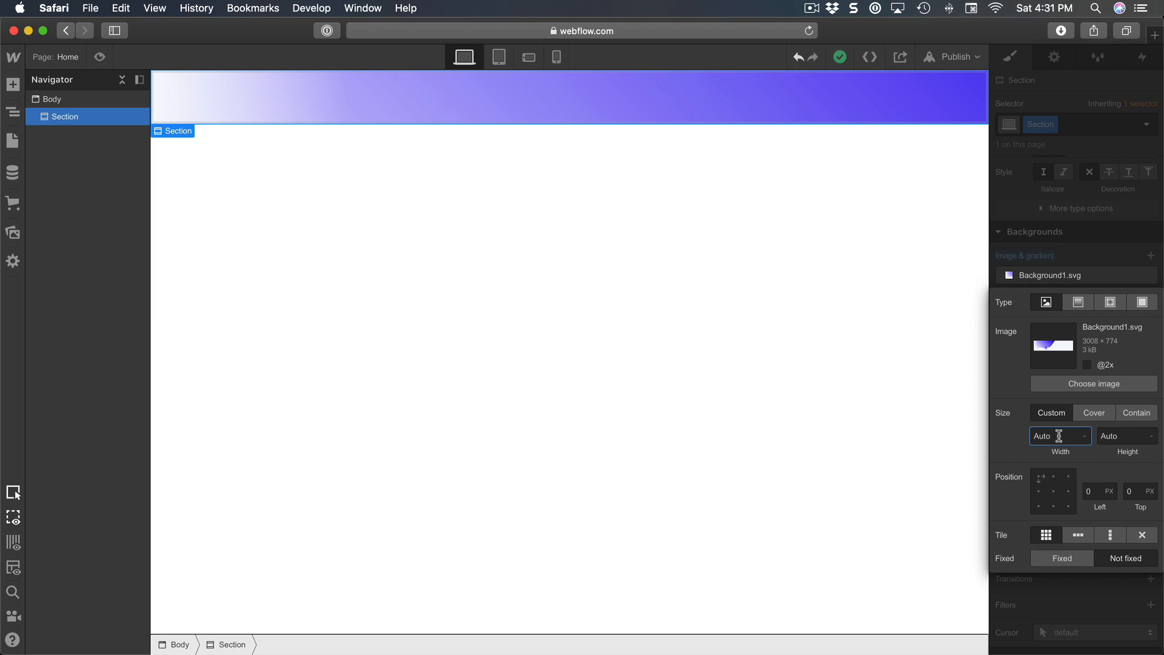
{"action": "left_click", "coordinate": [1055, 478]}
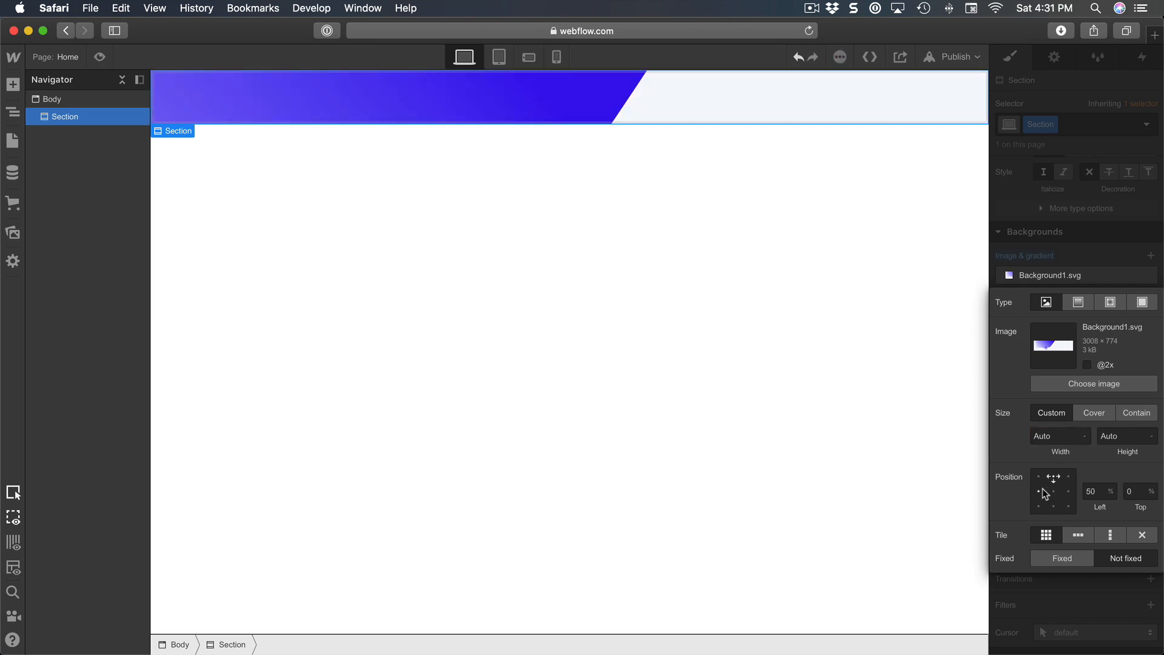
{"action": "left_click", "coordinate": [1143, 537]}
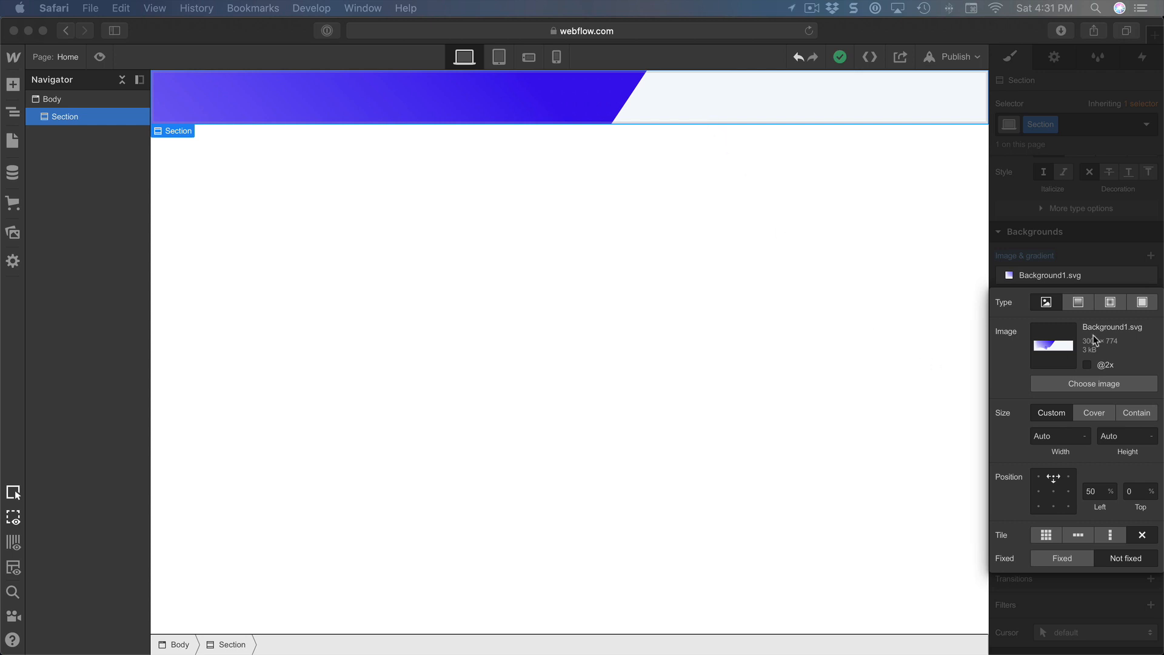
{"action": "left_click", "coordinate": [1147, 539]}
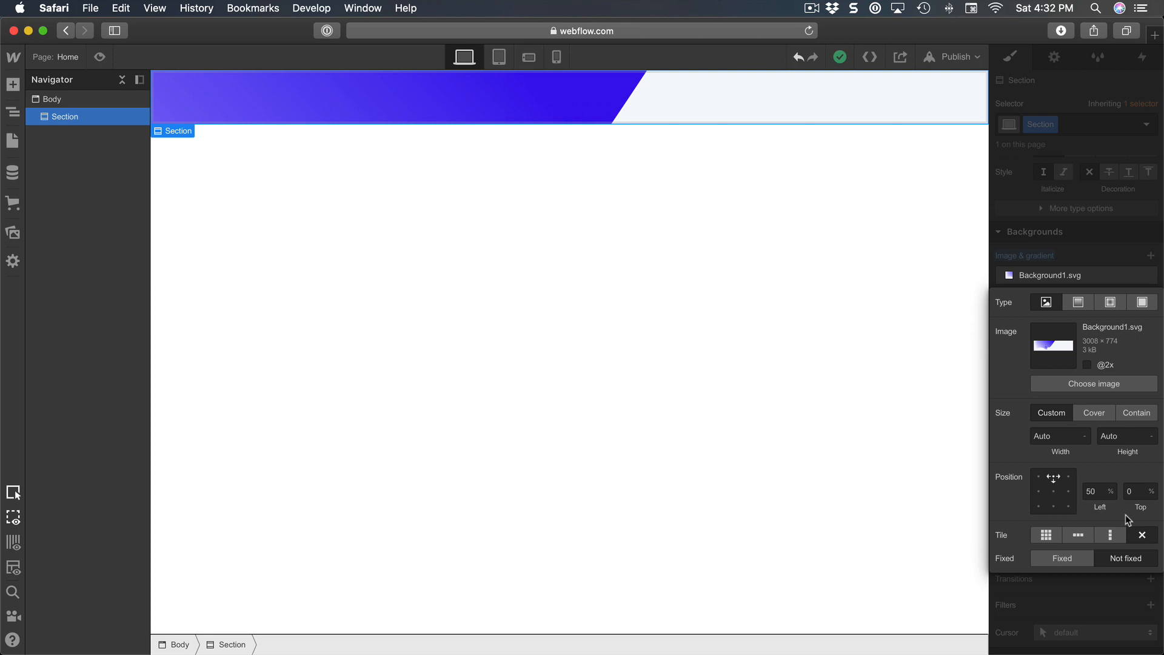
{"action": "left_click", "coordinate": [1106, 254]}
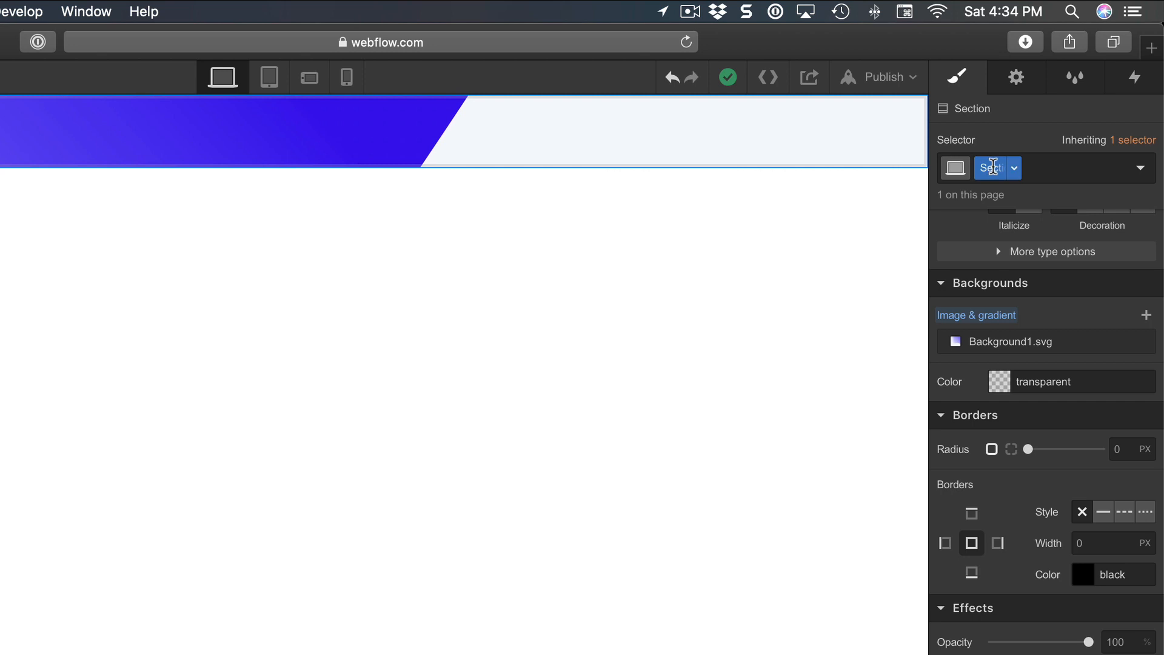
Step: Rename the section's class to Hero
{"action": "double_click", "coordinate": [1049, 124]}
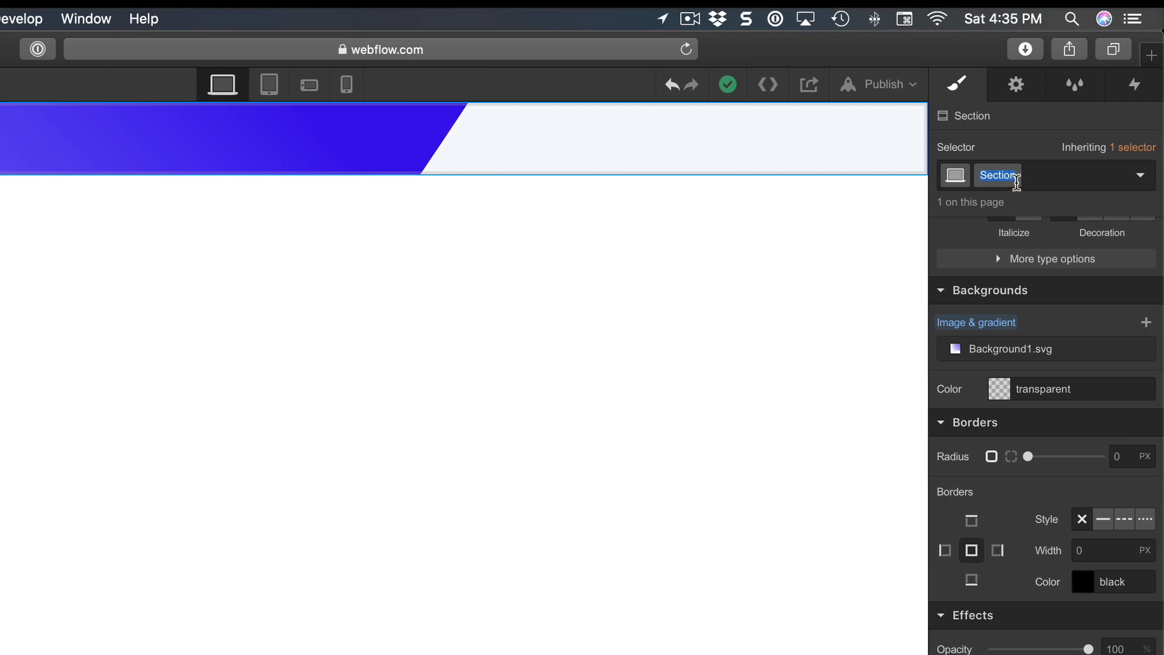
{"action": "type", "text": "Hero"}
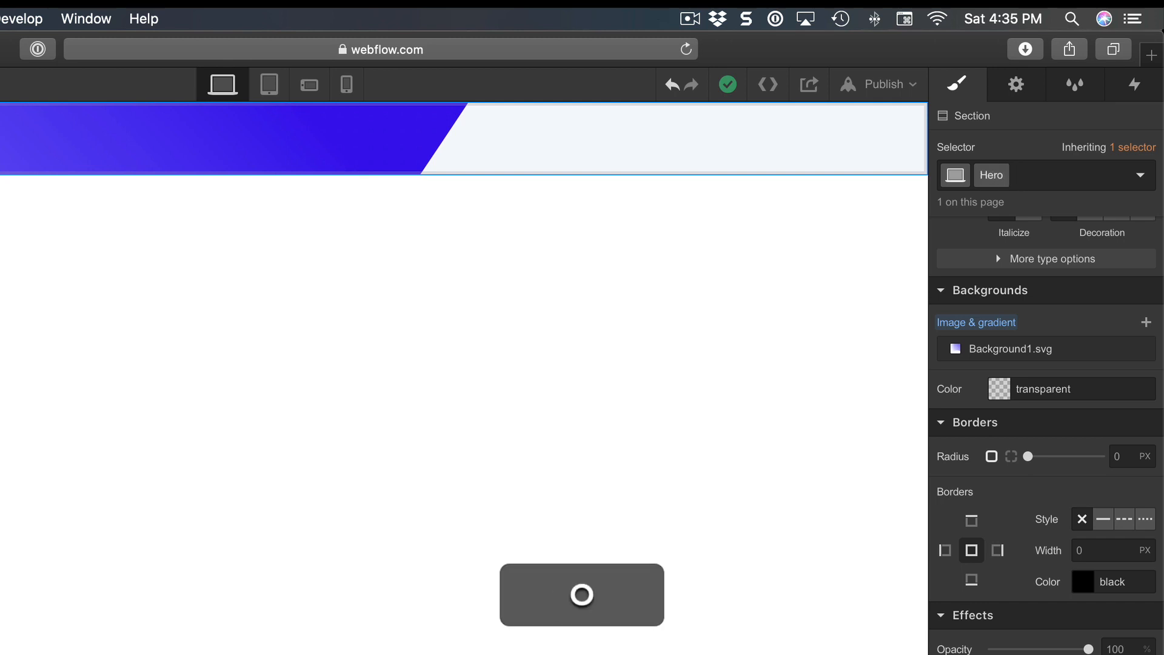
{"action": "key", "text": "Return"}
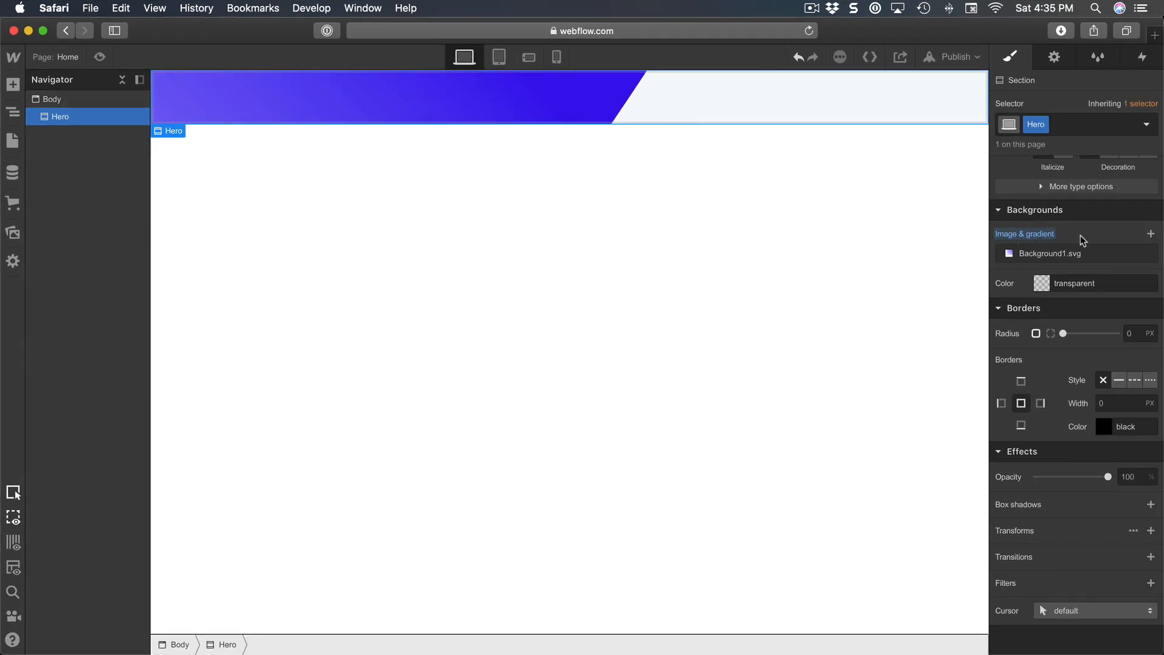
Step: Examine the Hero section's style properties, from size, position and typography to backgrounds, borders and effects
{"action": "scroll", "coordinate": [1081, 239], "scroll_direction": "up", "scroll_amount": 10}
{"action": "scroll", "coordinate": [1018, 343], "scroll_direction": "down", "scroll_amount": 5}
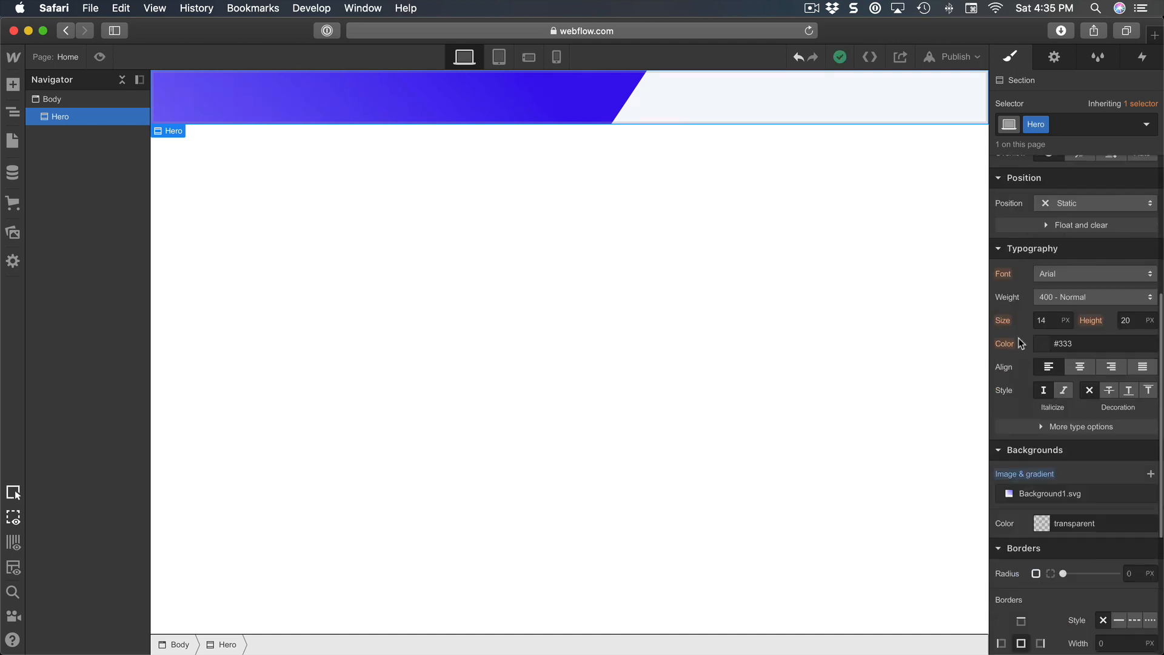
{"action": "scroll", "coordinate": [1020, 340], "scroll_direction": "up", "scroll_amount": 5}
{"action": "scroll", "coordinate": [1038, 353], "scroll_direction": "down", "scroll_amount": 4}
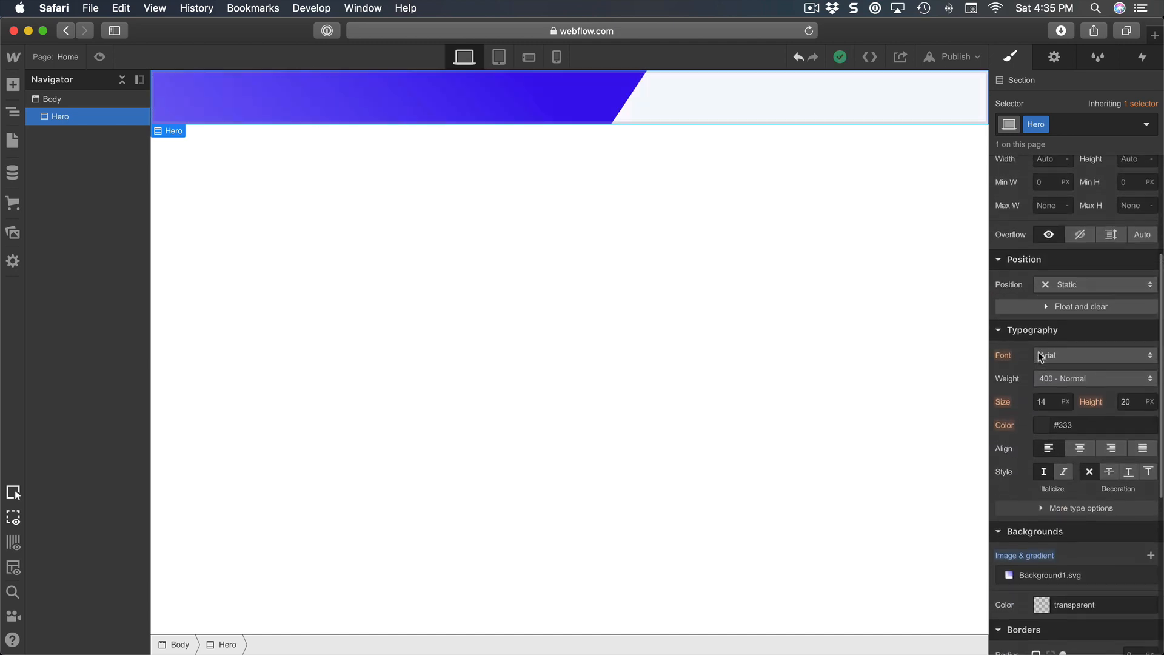
{"action": "scroll", "coordinate": [1022, 256], "scroll_direction": "up", "scroll_amount": 3}
{"action": "scroll", "coordinate": [1021, 257], "scroll_direction": "down", "scroll_amount": 10}
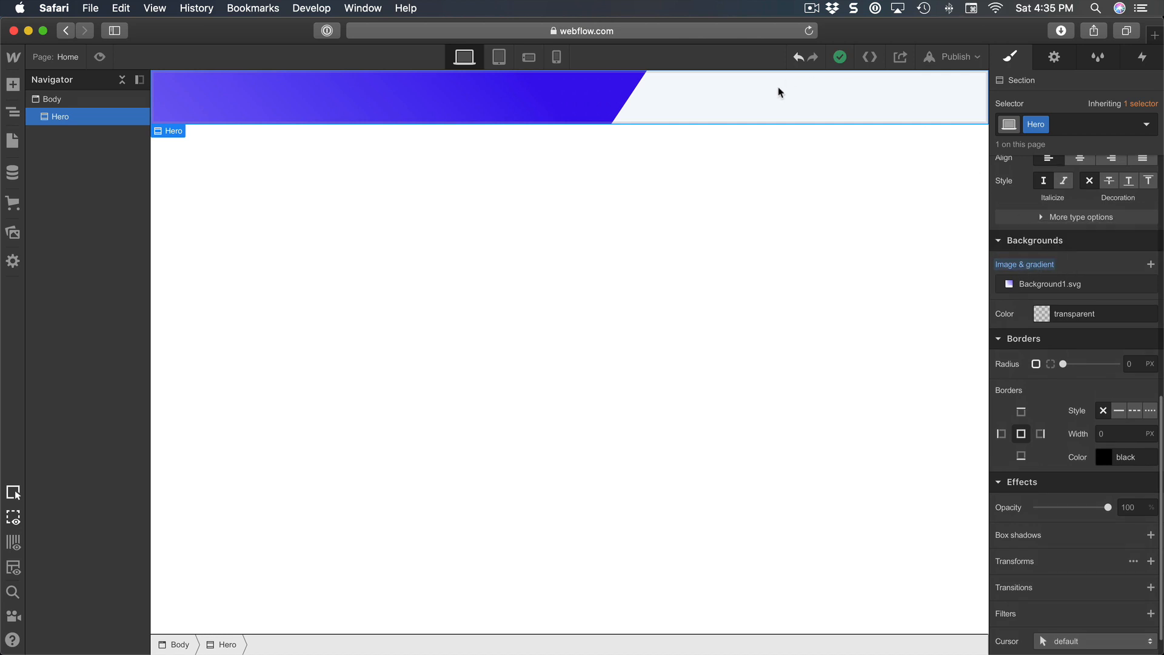
{"action": "scroll", "coordinate": [1058, 269], "scroll_direction": "up", "scroll_amount": 1}
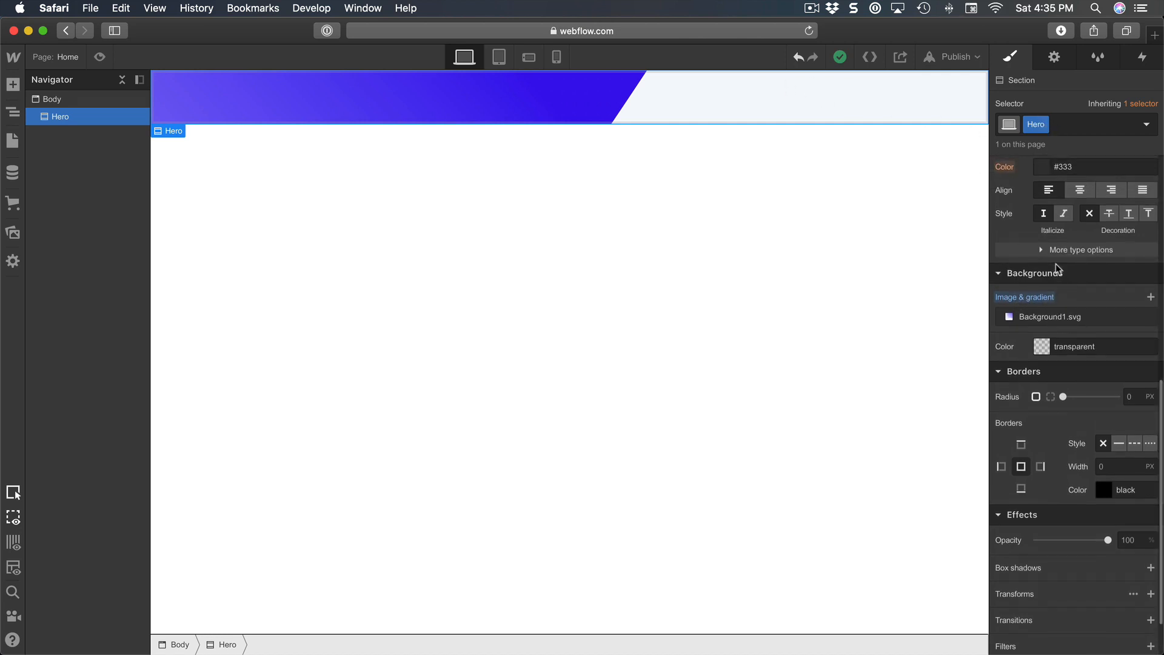
{"action": "scroll", "coordinate": [1058, 298], "scroll_direction": "up", "scroll_amount": 6}
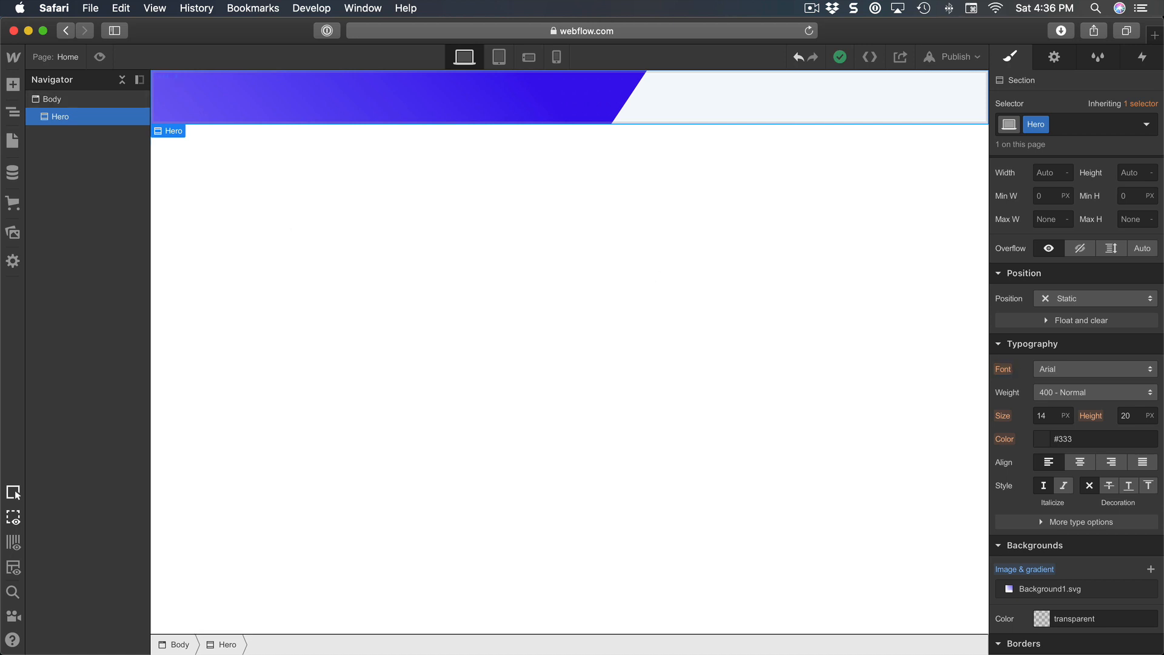
Step: Set the font of the Body element to Open Sans
{"action": "left_click", "coordinate": [102, 100]}
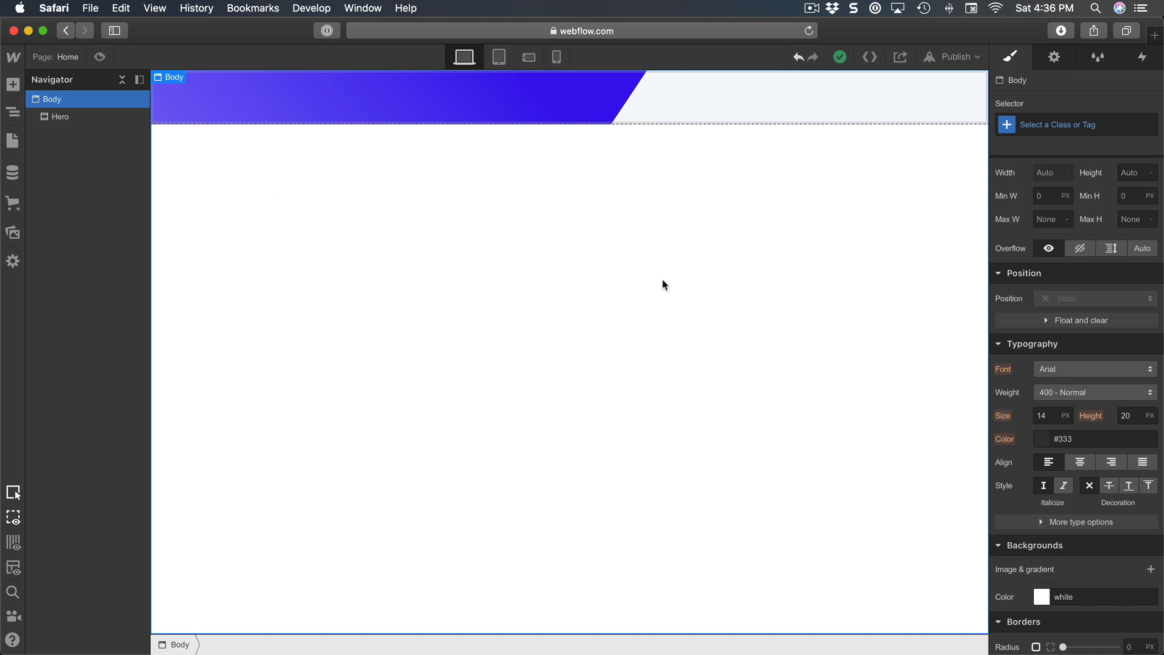
{"action": "left_click", "coordinate": [81, 118]}
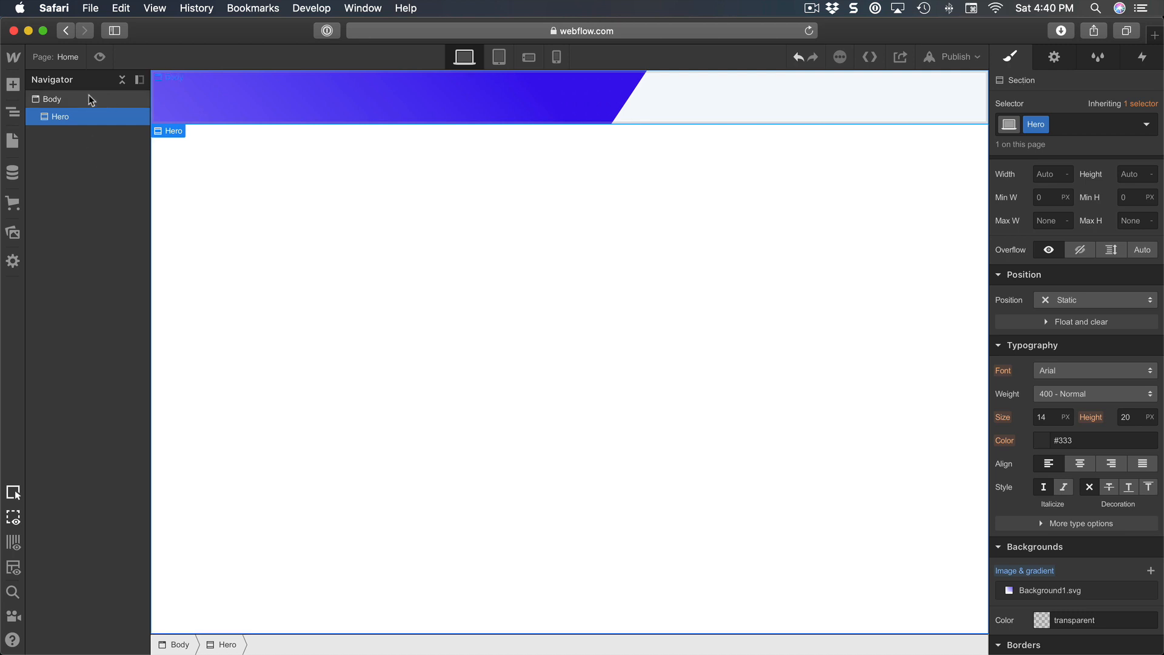
{"action": "left_click", "coordinate": [89, 98]}
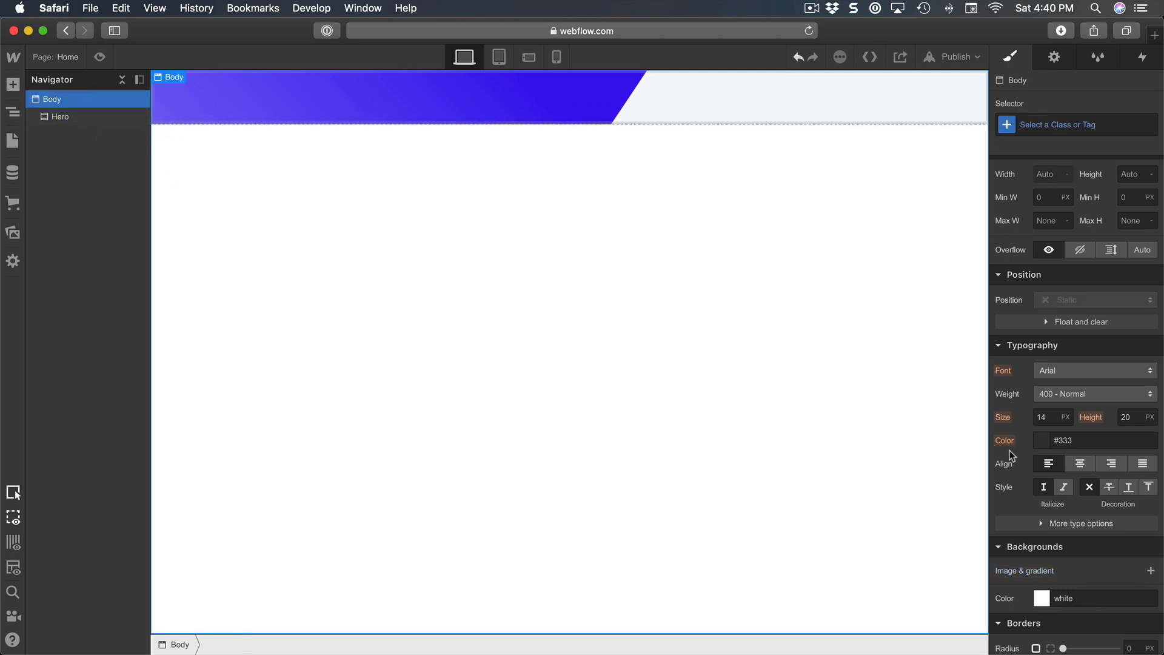
{"action": "left_click", "coordinate": [1070, 371]}
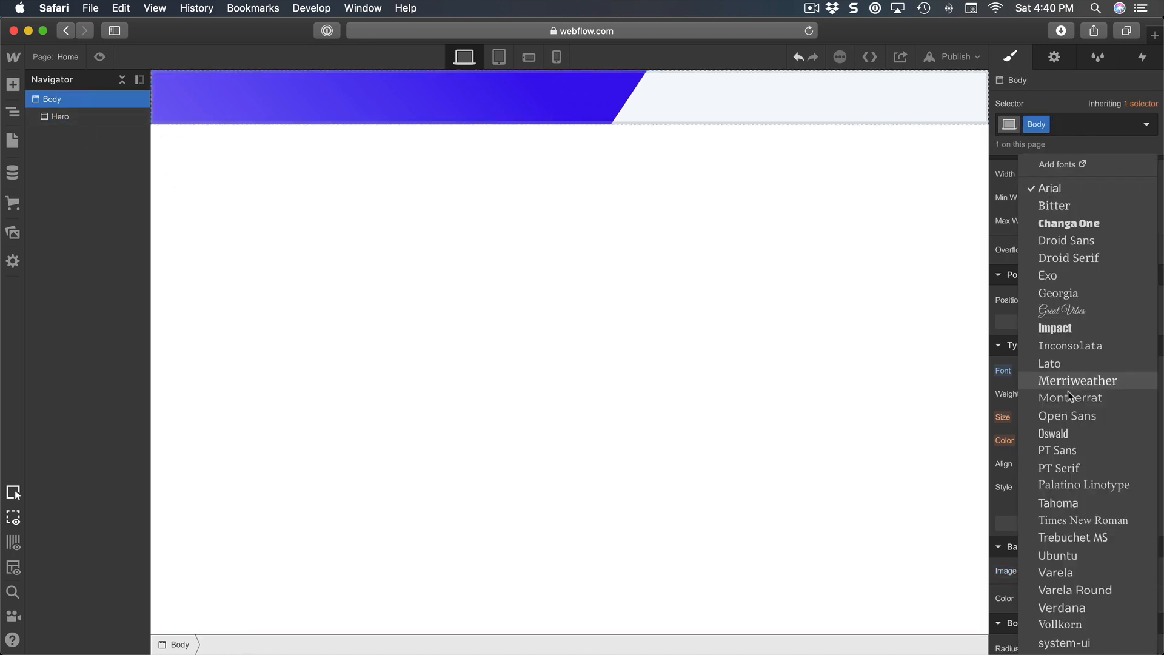
{"action": "left_click", "coordinate": [1065, 414]}
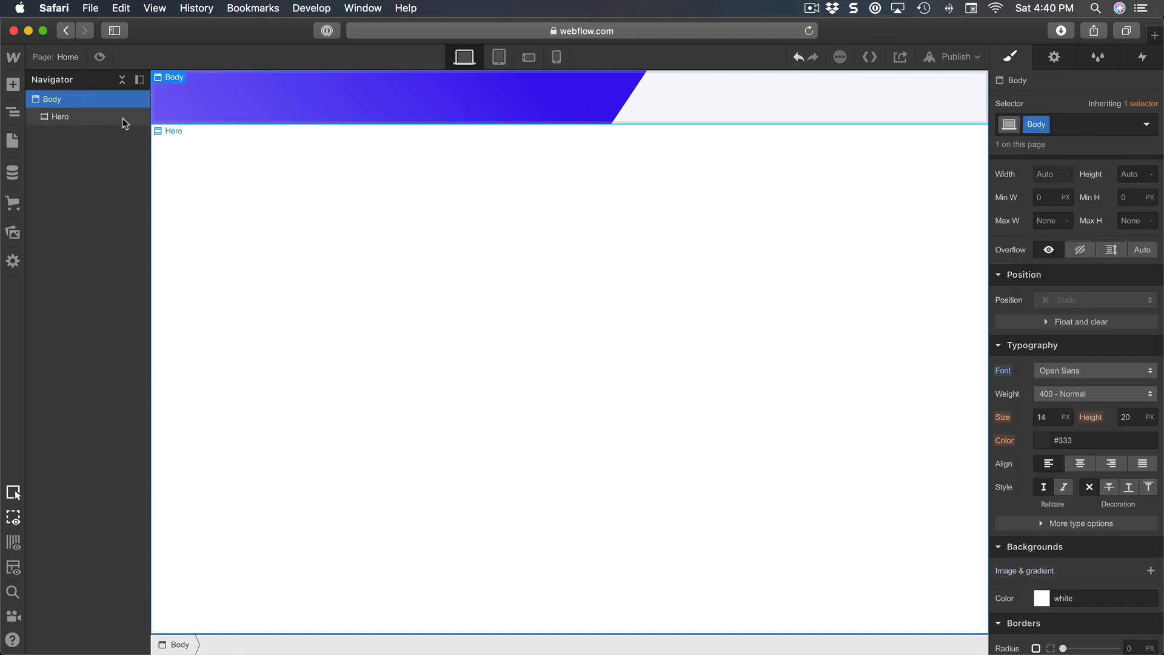
Step: Open the project's Fonts settings from the Hero section's font choices and look at the available Google Fonts
{"action": "left_click", "coordinate": [101, 119]}
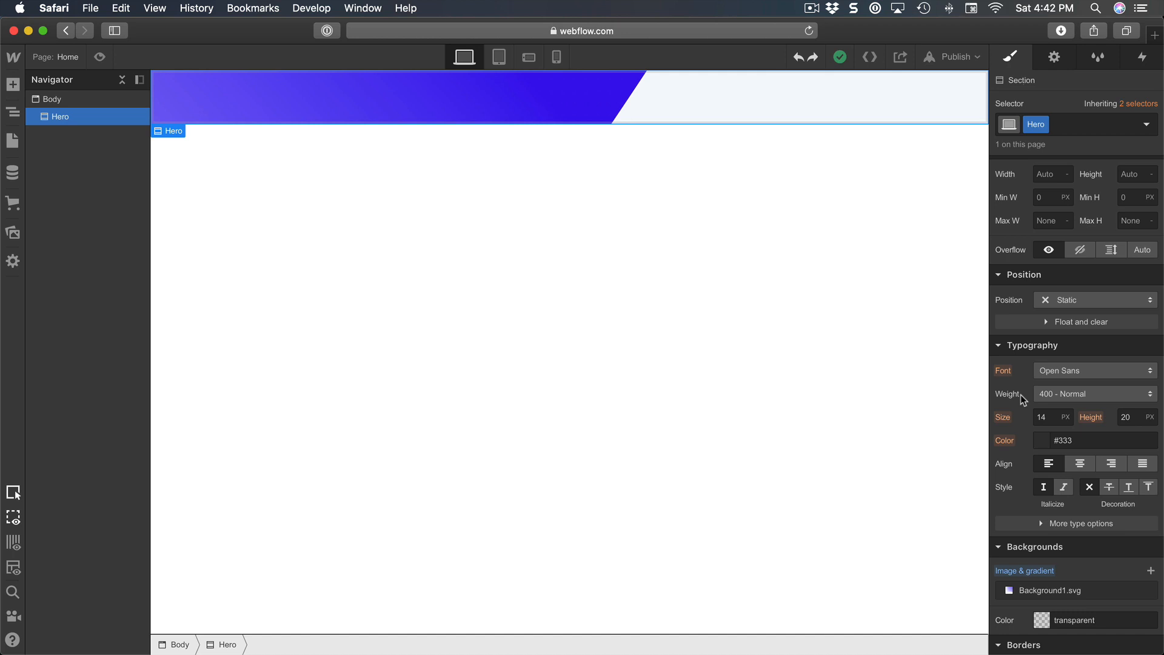
{"action": "left_click", "coordinate": [1080, 369]}
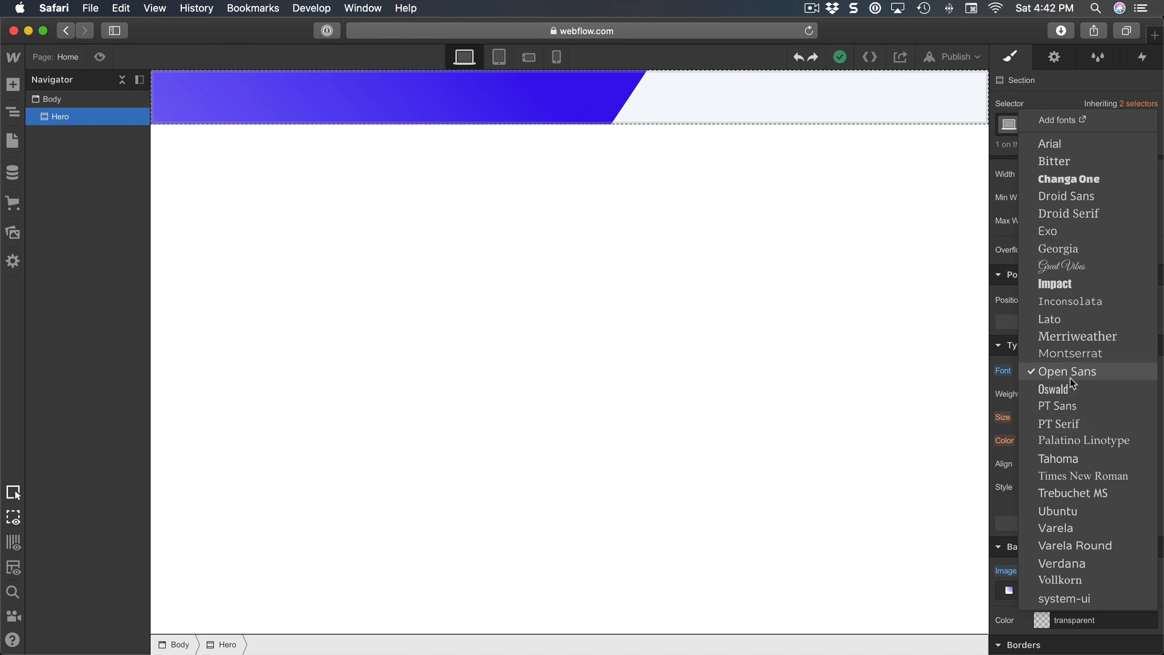
{"action": "left_click", "coordinate": [1049, 121]}
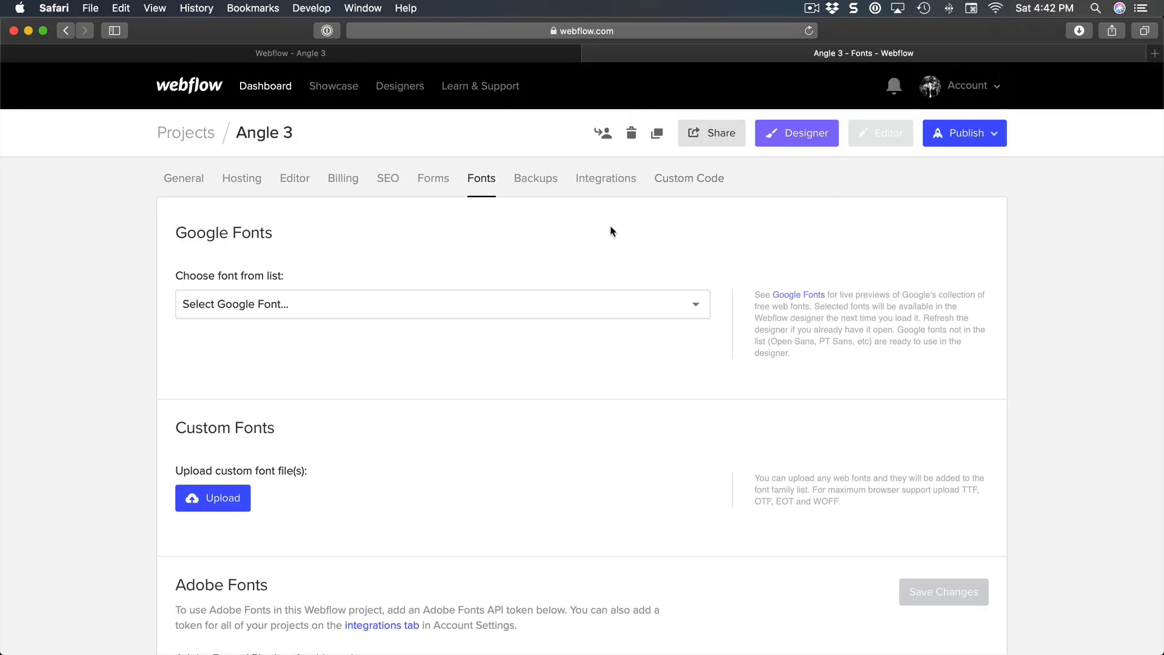
{"action": "left_click", "coordinate": [482, 307]}
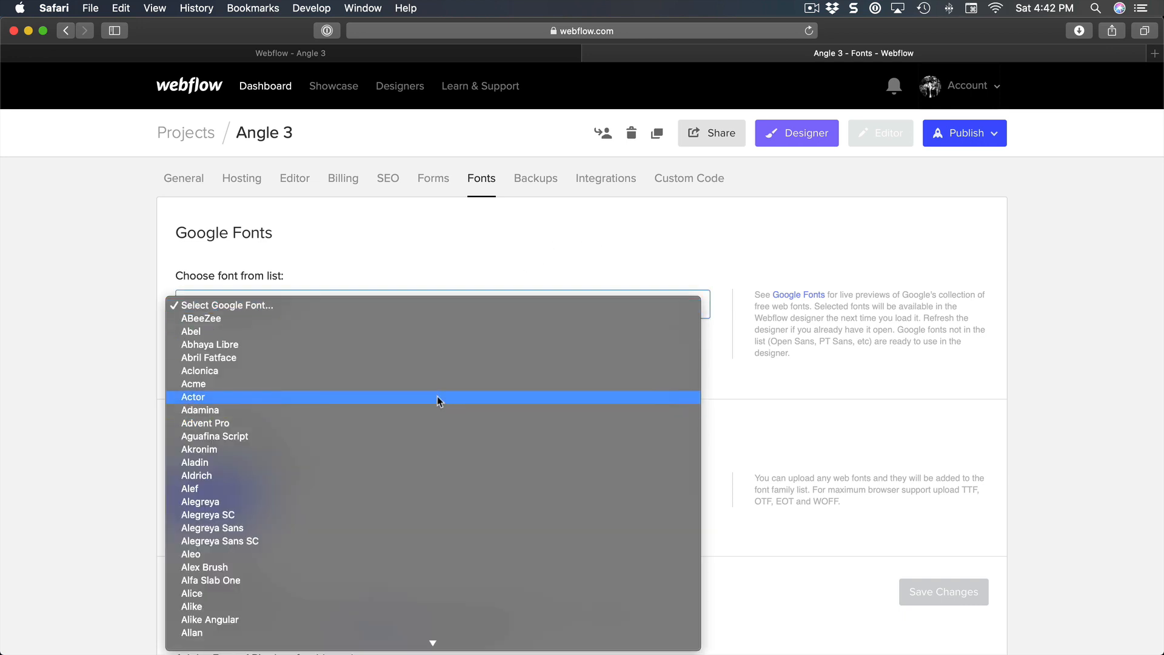
{"action": "left_click", "coordinate": [108, 391]}
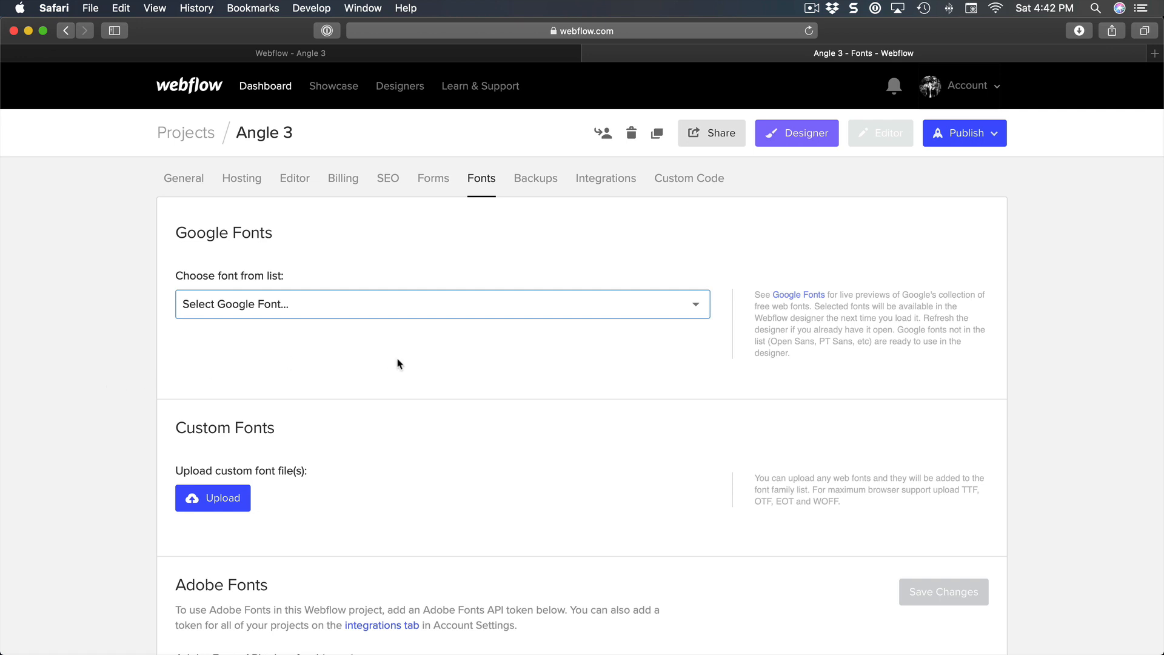
Step: Add the four SF-Pro-Rounded font files (Bold, Medium, Regular, Semibold) from Finder's Font folder to the project's custom font upload
{"action": "scroll", "coordinate": [442, 377], "scroll_direction": "down", "scroll_amount": 5}
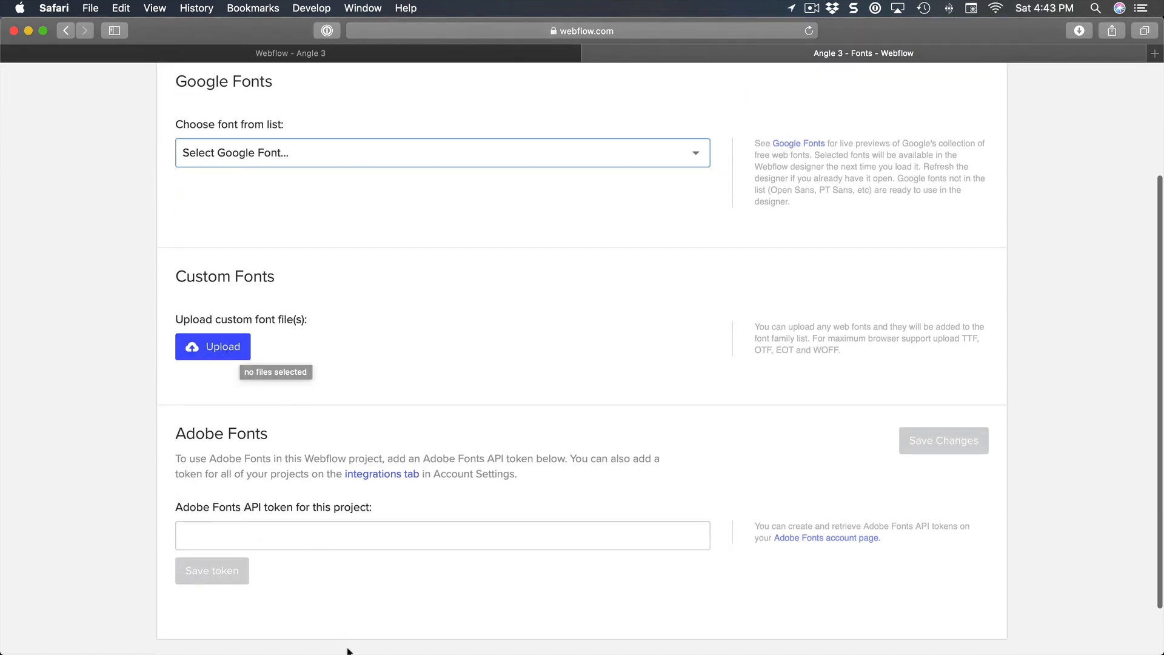
{"action": "mouse_move", "coordinate": [213, 622]}
{"action": "left_click", "coordinate": [131, 603]}
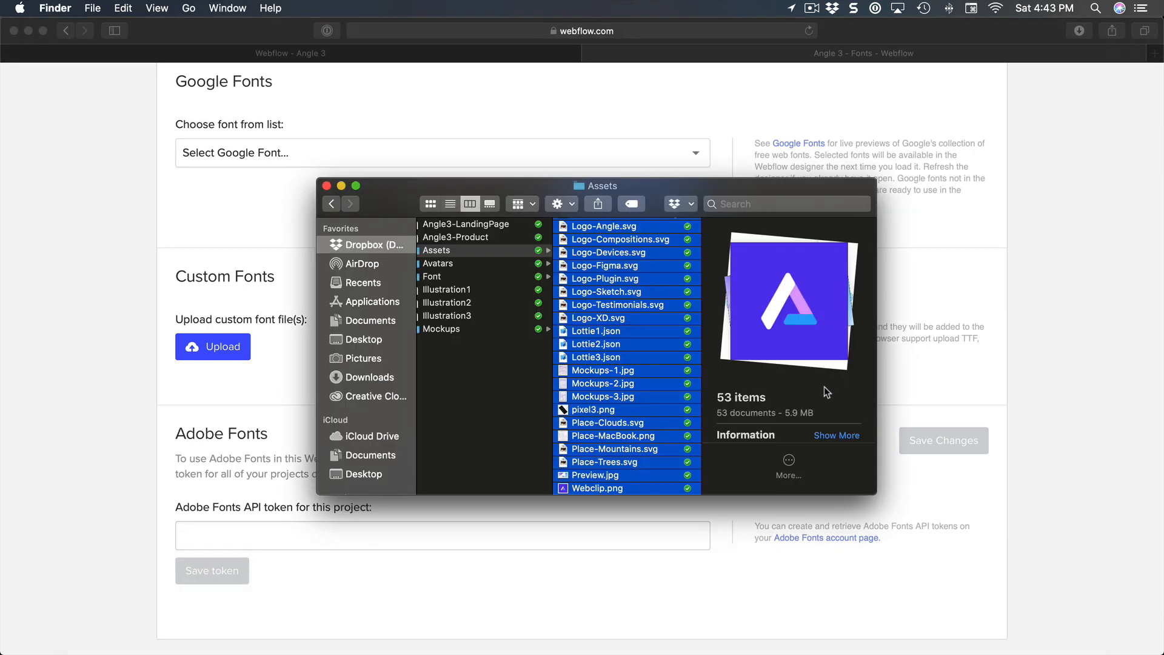
{"action": "scroll", "coordinate": [573, 349], "scroll_direction": "left", "scroll_amount": 3}
{"action": "left_click", "coordinate": [583, 277]}
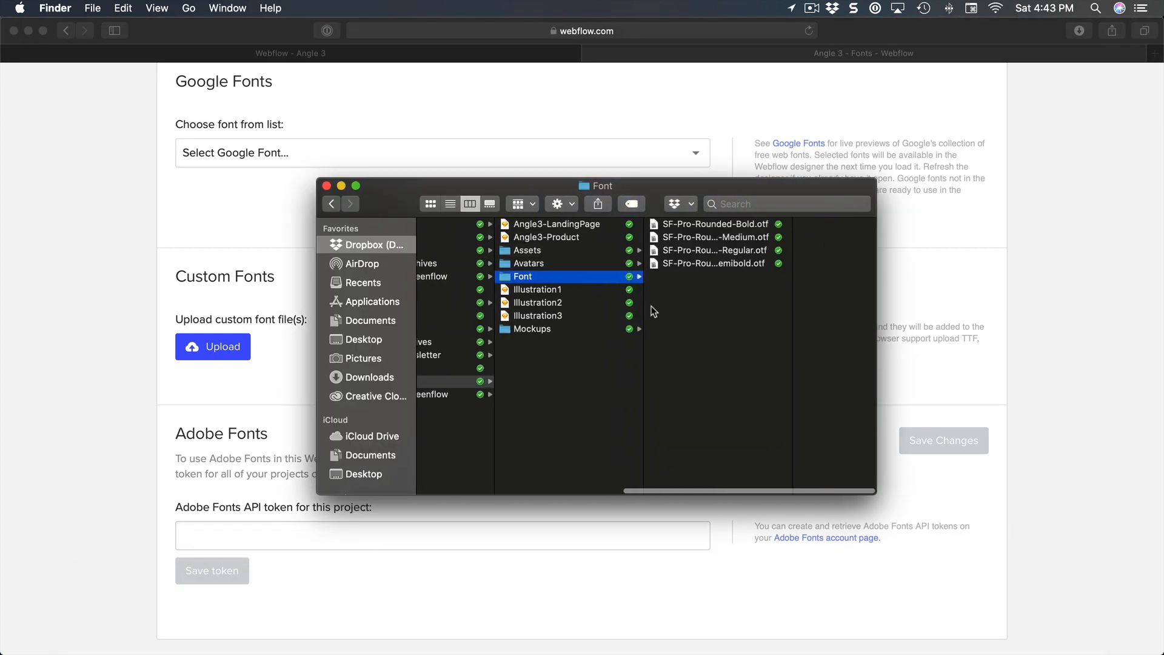
{"action": "left_click", "coordinate": [701, 263]}
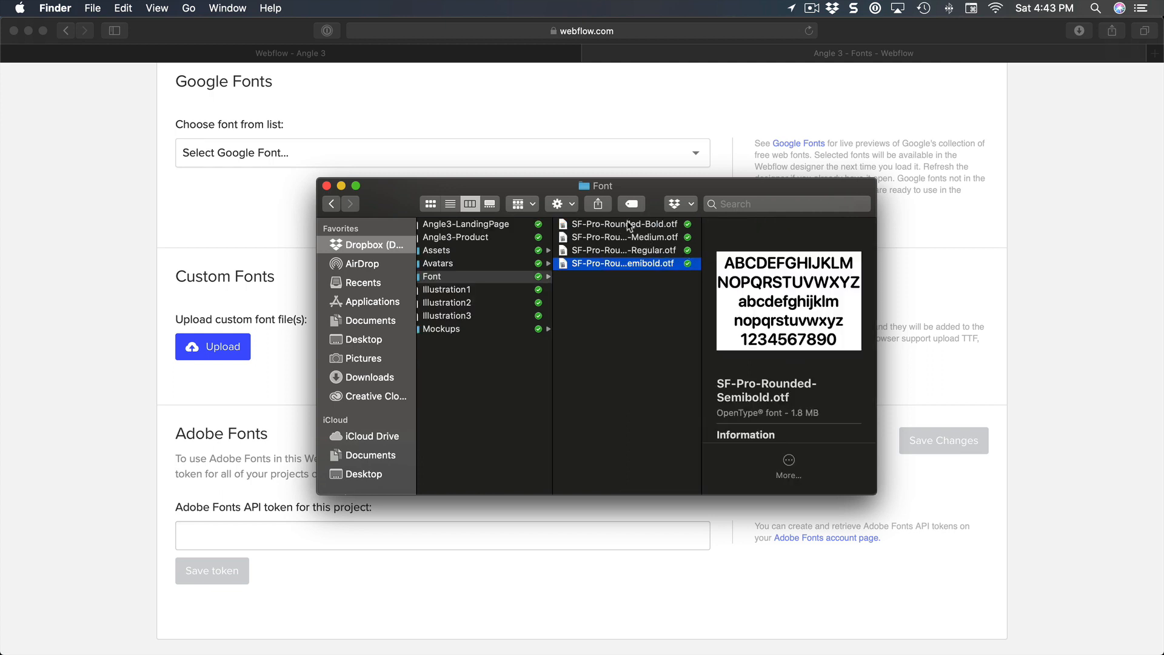
{"action": "left_click", "coordinate": [657, 226]}
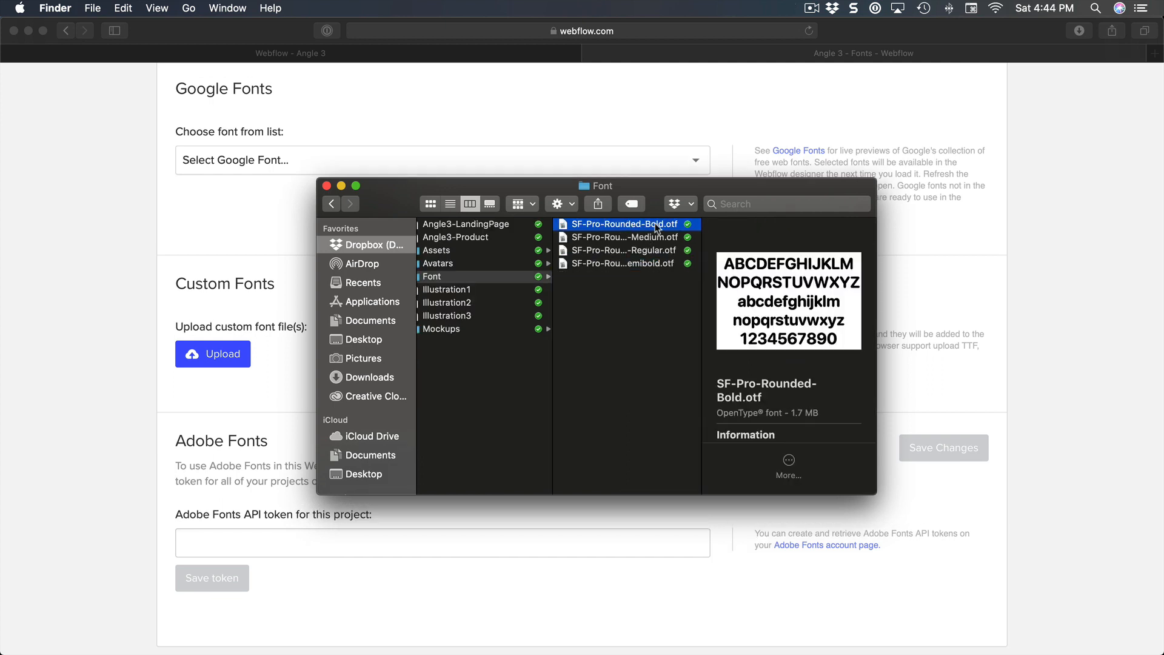
{"action": "left_click", "coordinate": [644, 262], "text": "shift"}
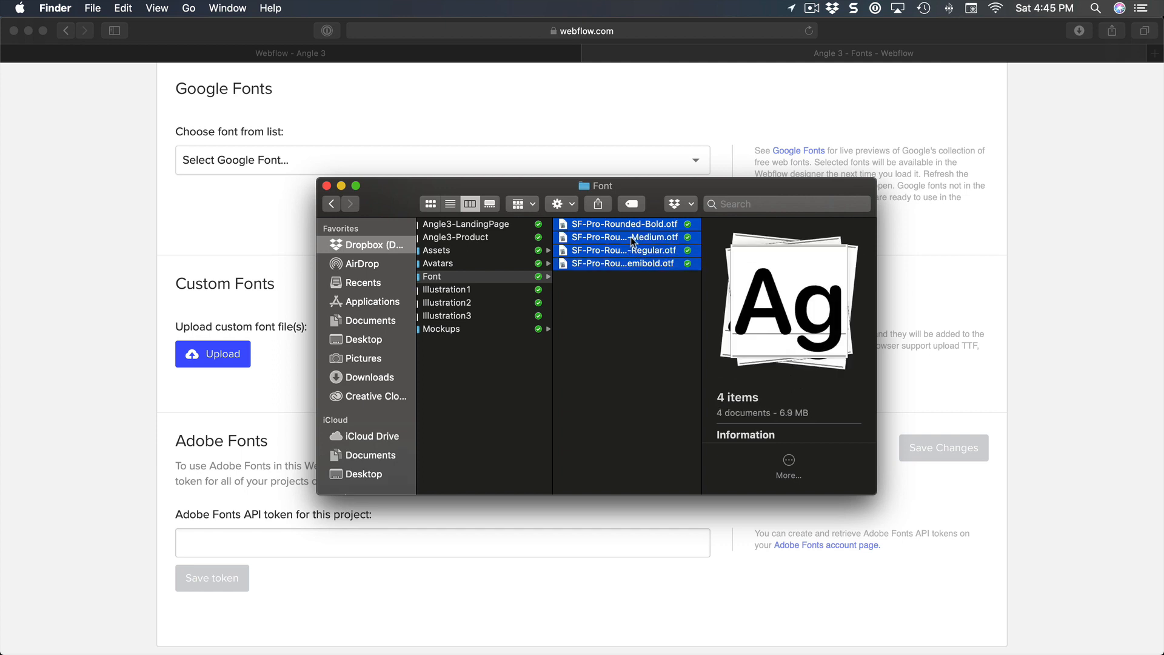
{"action": "left_click_drag", "start_coordinate": [632, 242], "coordinate": [224, 359]}
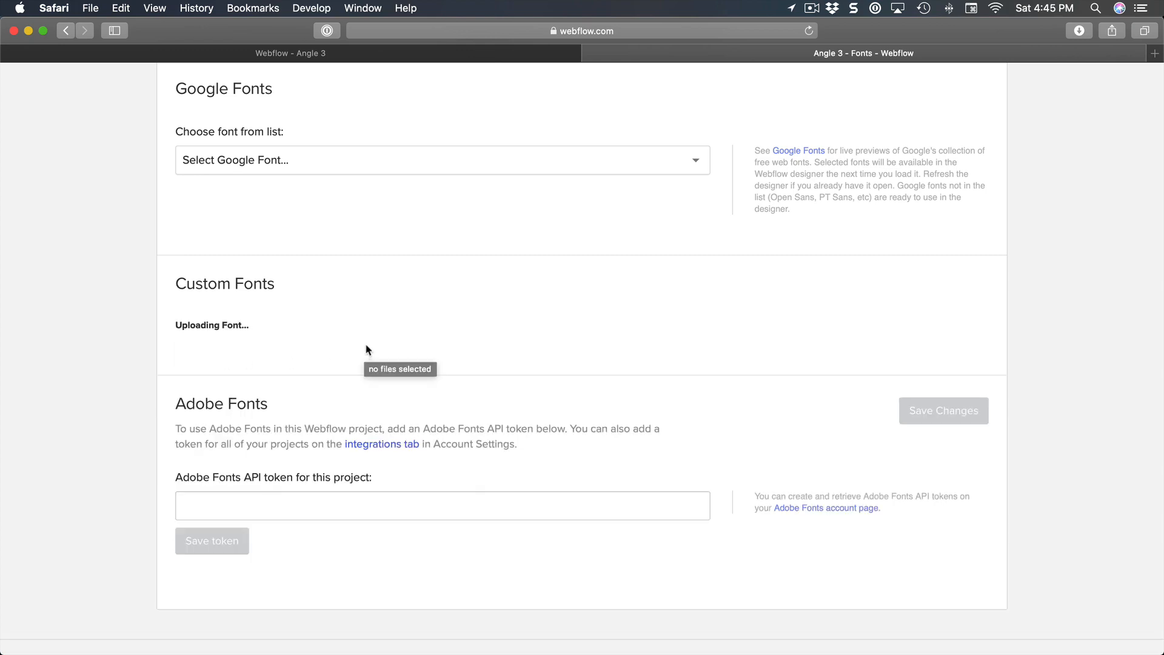
Step: Install the Bold, Regular, Semibold and Medium files as the Sf pro rounded family, keeping the proposed weights and Normal style
{"action": "scroll", "coordinate": [356, 330], "scroll_direction": "down", "scroll_amount": 5}
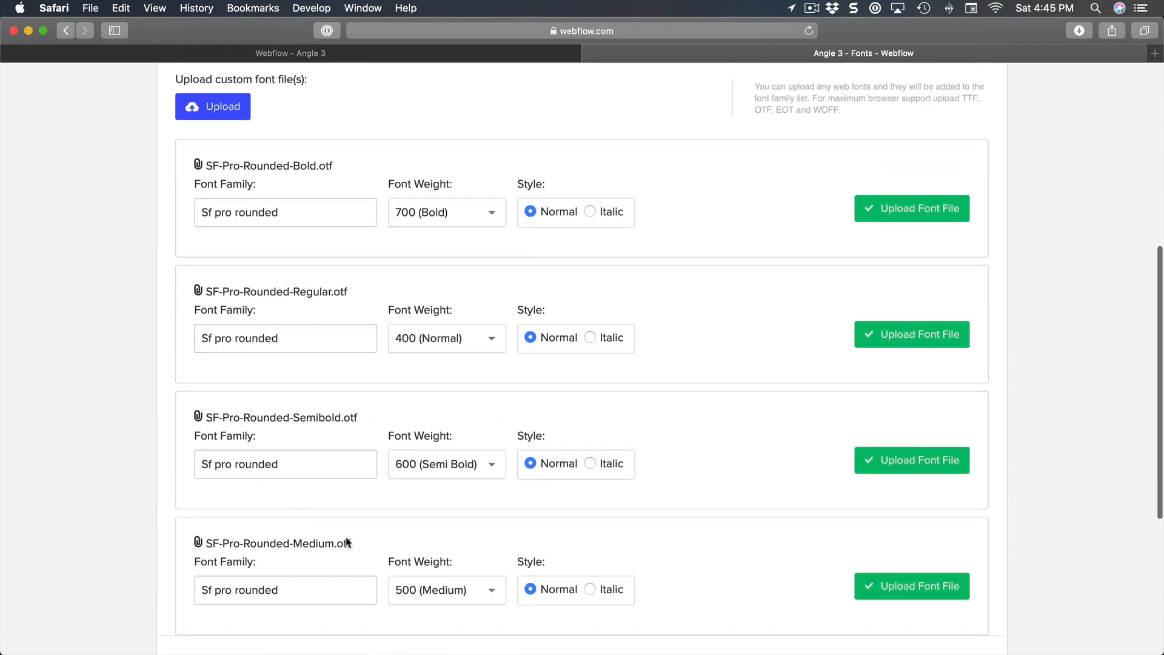
{"action": "left_click", "coordinate": [903, 211]}
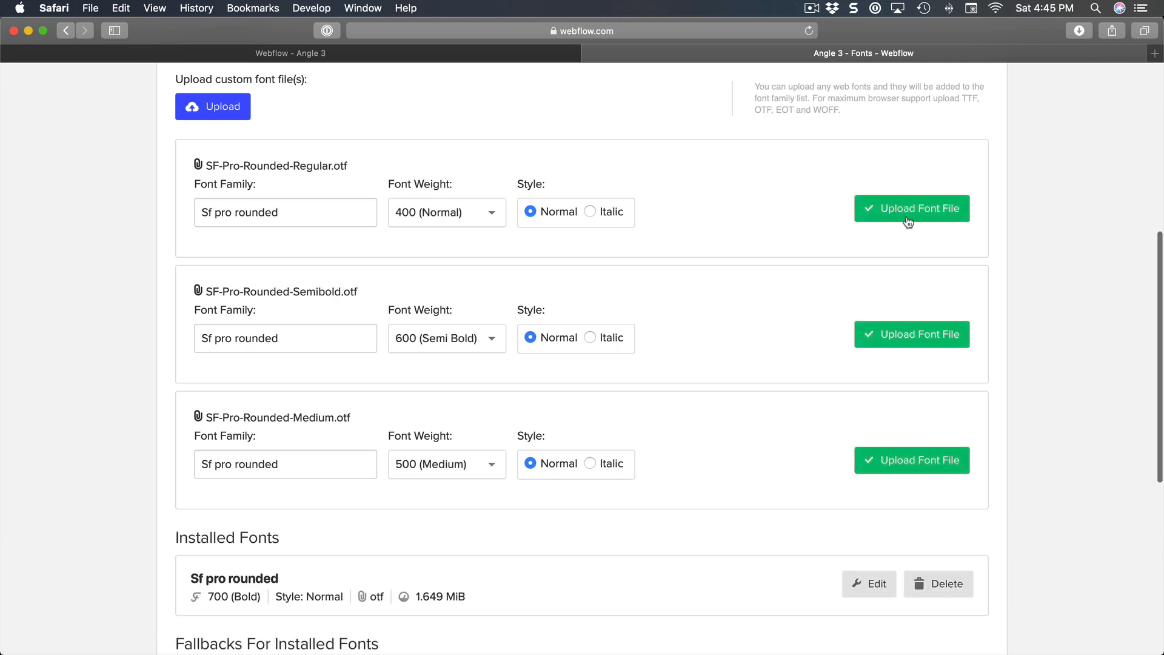
{"action": "left_click", "coordinate": [907, 215]}
{"action": "left_click", "coordinate": [912, 214]}
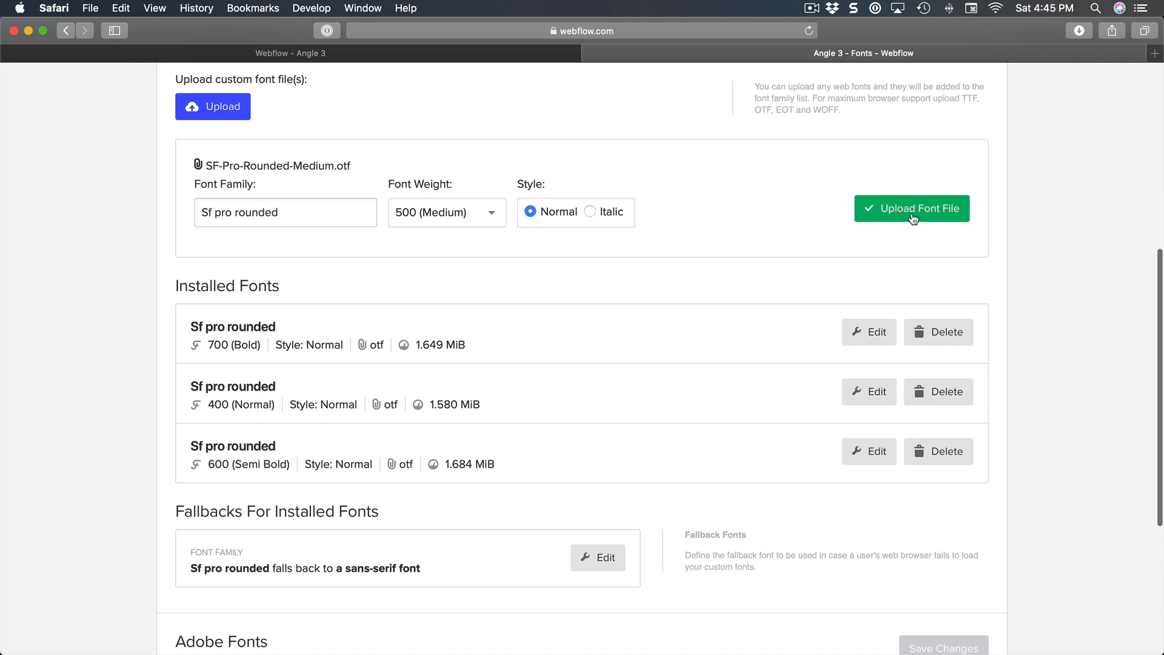
{"action": "left_click", "coordinate": [915, 217]}
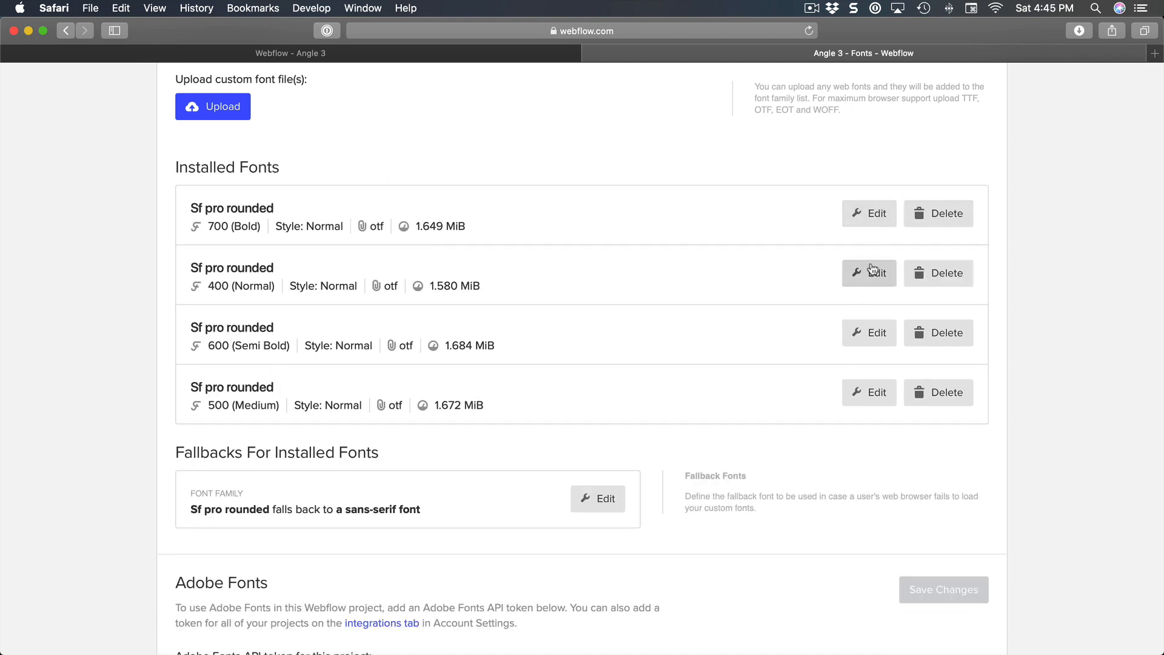
{"action": "scroll", "coordinate": [647, 336], "scroll_direction": "up", "scroll_amount": 8}
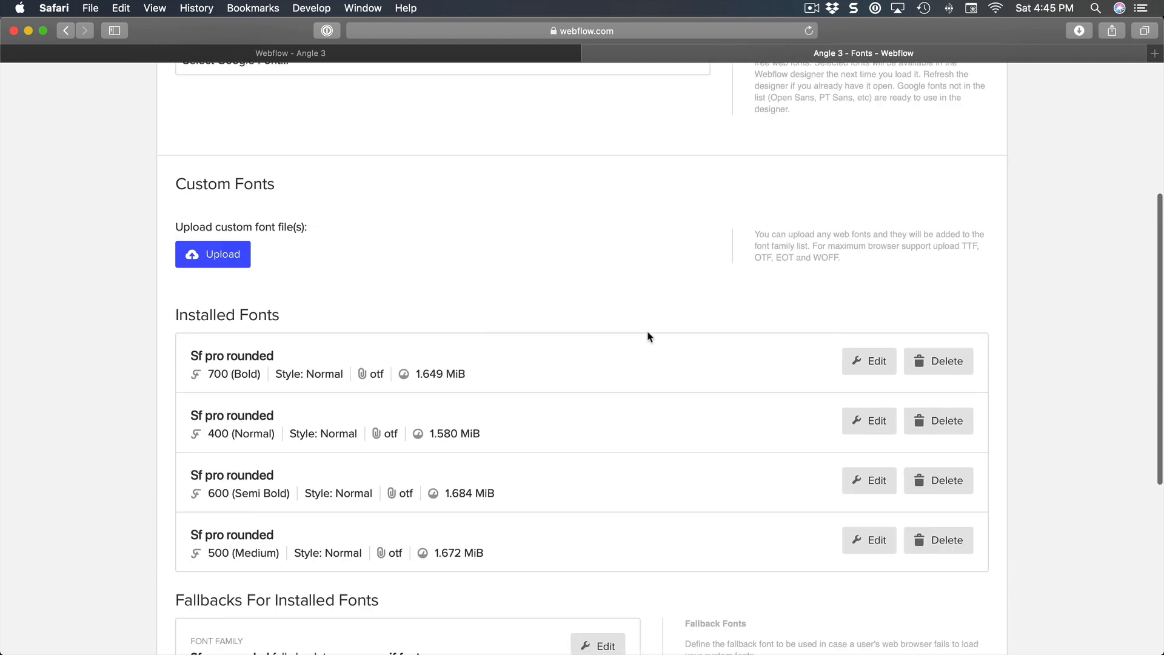
Step: Return to the Angle 3 project in the Webflow Designer and reload it to refresh its font list
{"action": "left_click", "coordinate": [461, 55]}
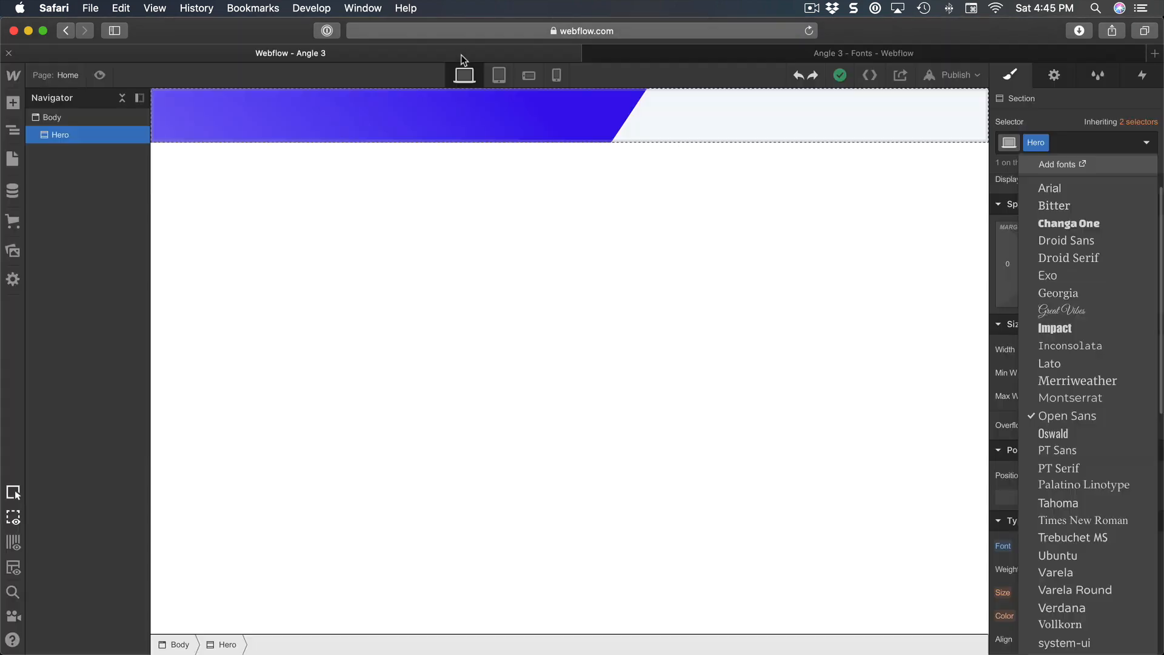
{"action": "left_click", "coordinate": [627, 255]}
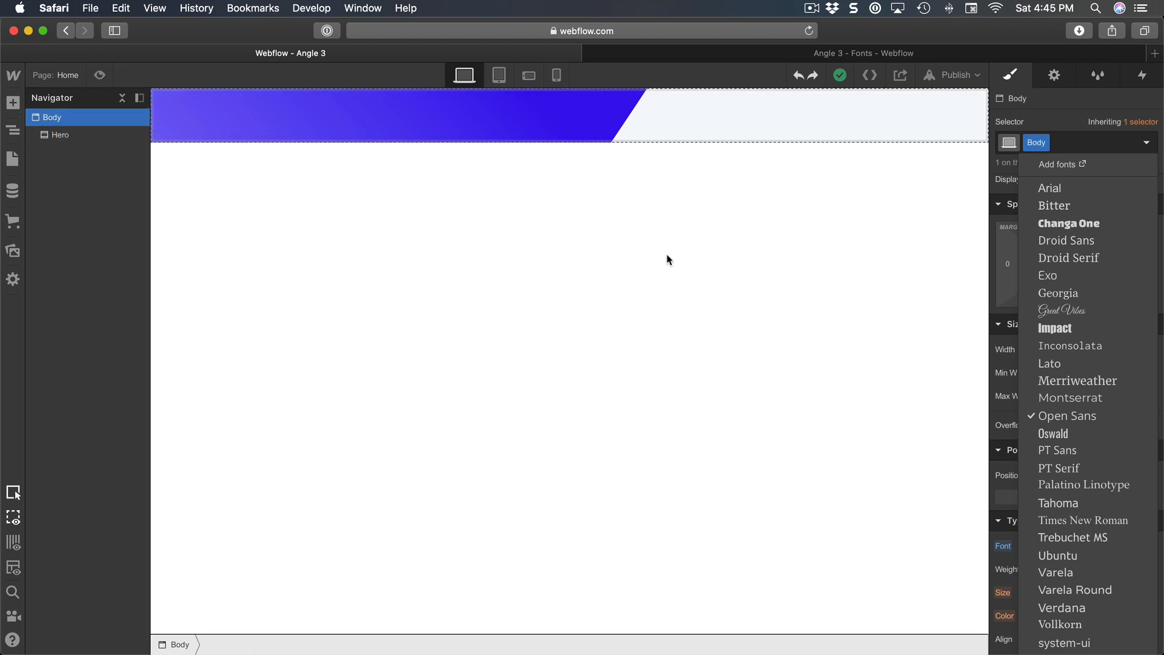
{"action": "key", "text": "super+r"}
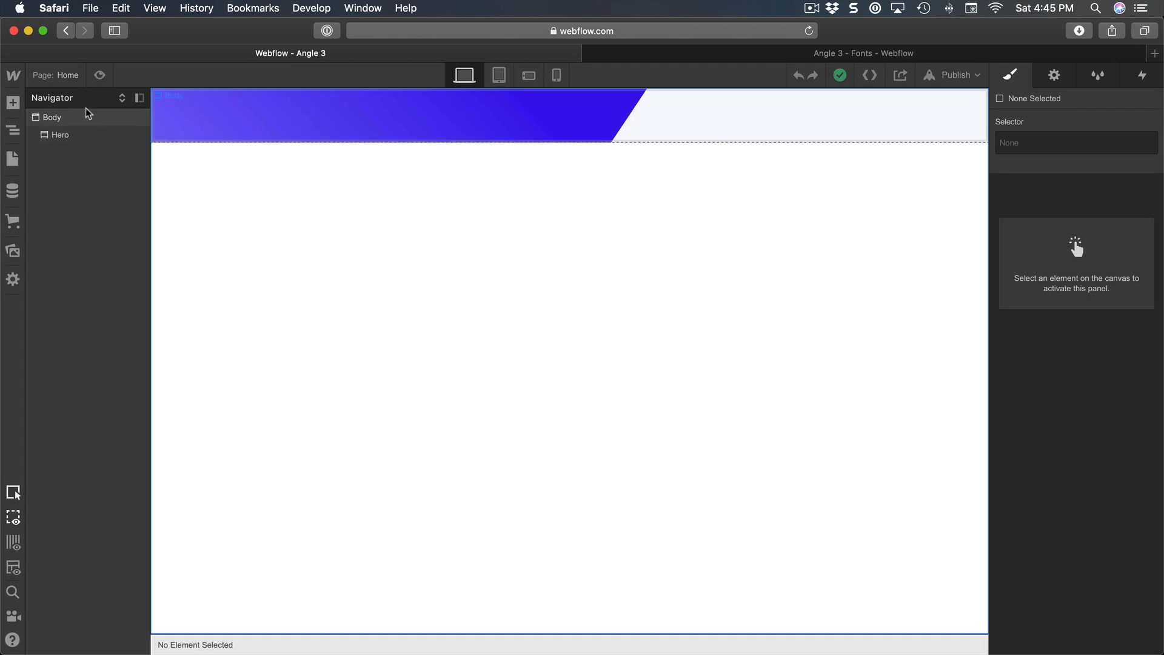
Step: Set the font of the Body element to Sf pro rounded and select the Hero section
{"action": "left_click", "coordinate": [64, 117]}
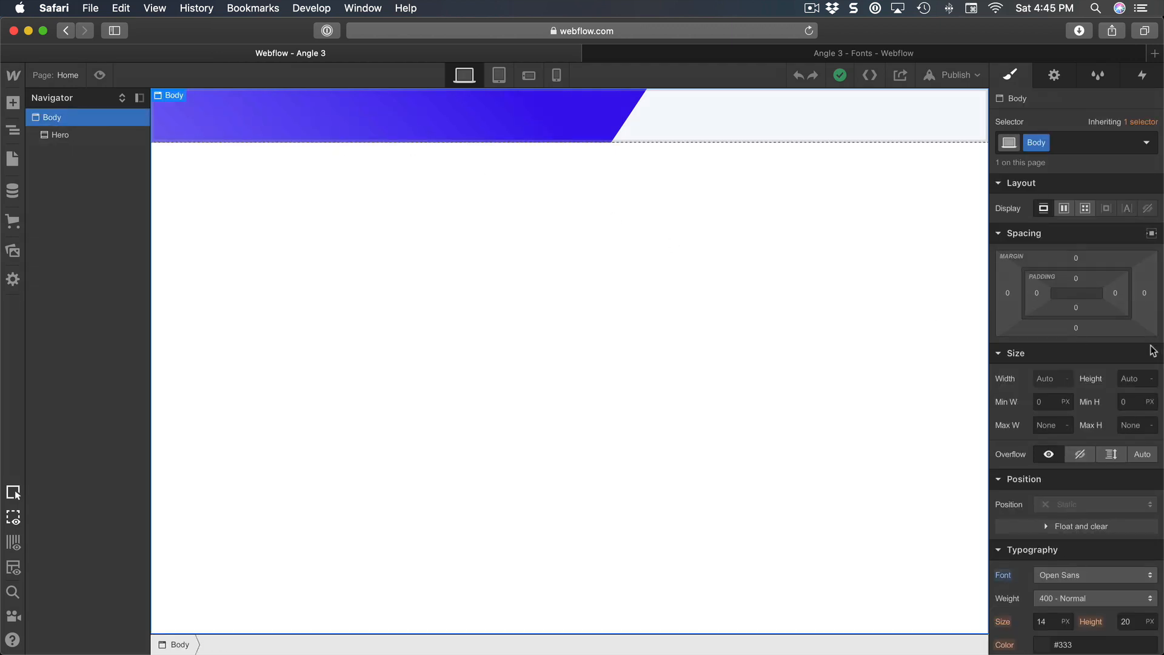
{"action": "scroll", "coordinate": [1112, 347], "scroll_direction": "down", "scroll_amount": 3}
{"action": "left_click", "coordinate": [1078, 443]}
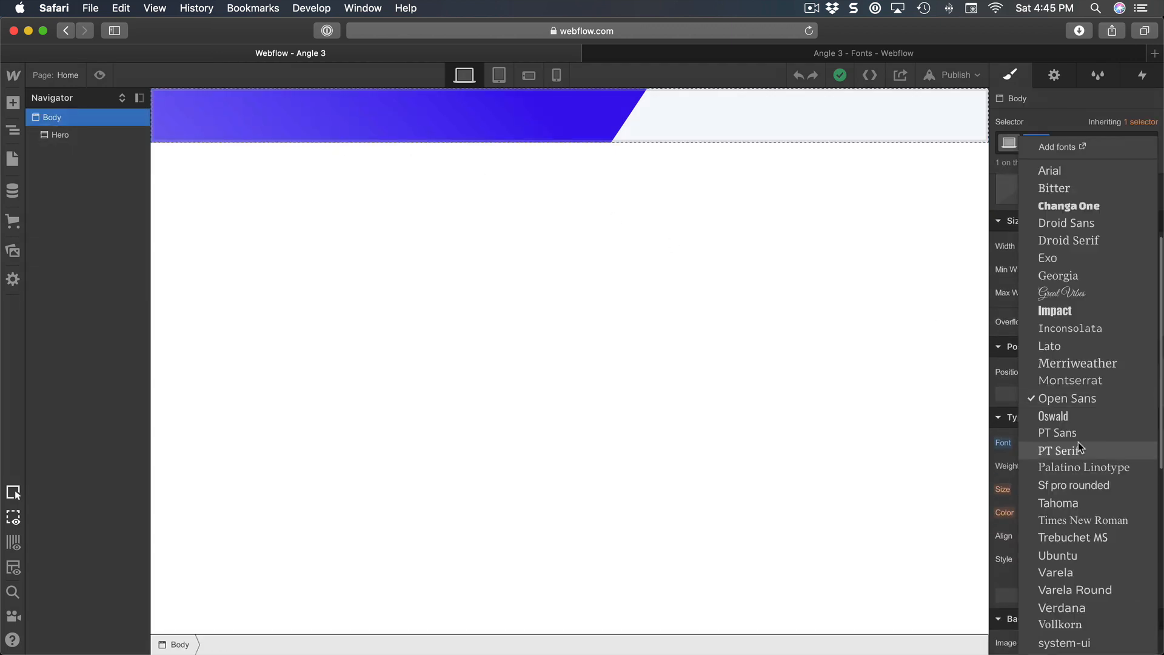
{"action": "left_click", "coordinate": [1078, 486]}
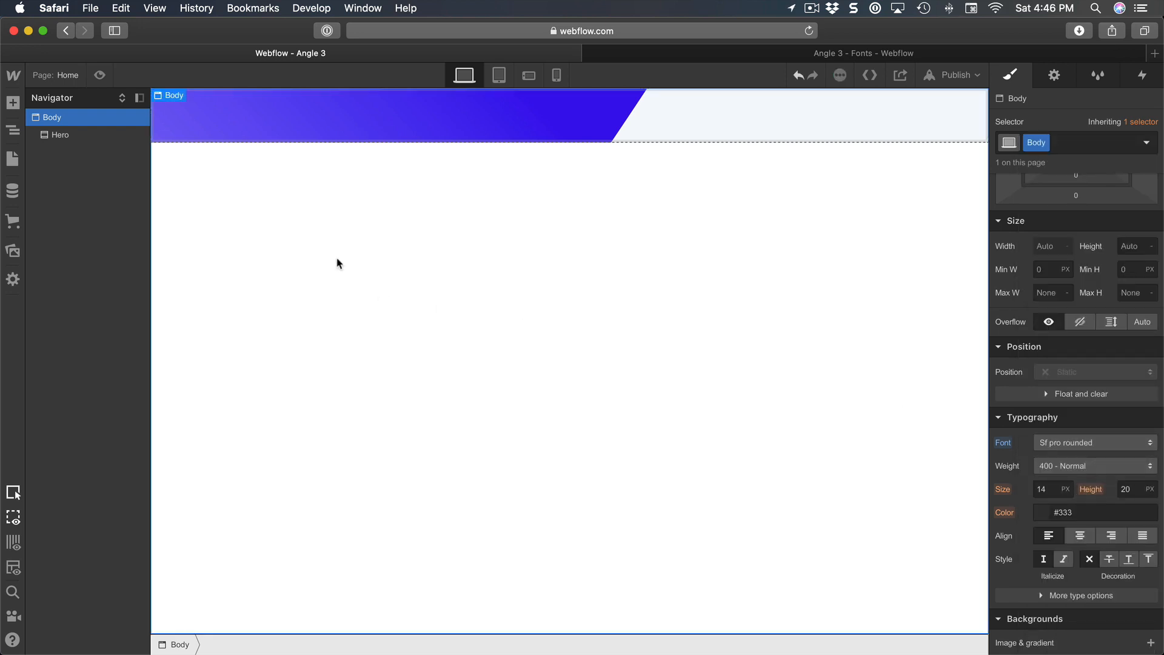
{"action": "left_click", "coordinate": [94, 138]}
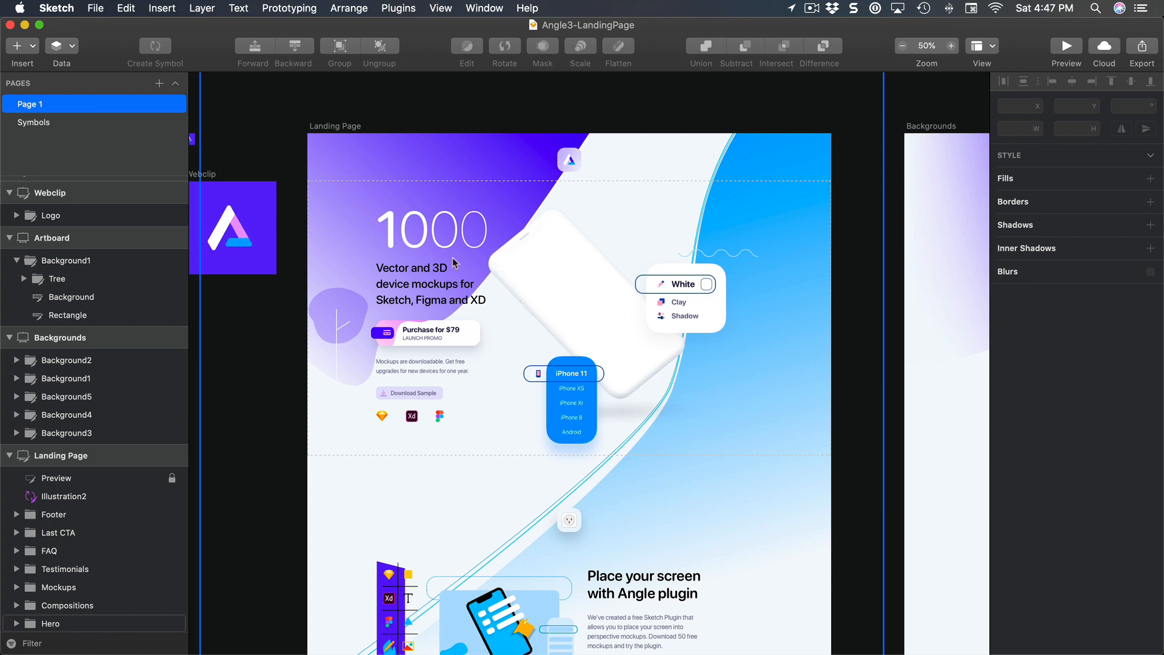
Step: Examine the Landing Page artboard in Sketch, from the Hero layout through the Angle plugin section to Compositions, noting how content is contained
{"action": "scroll", "coordinate": [442, 266], "scroll_direction": "down", "scroll_amount": 3}
{"action": "scroll", "coordinate": [442, 267], "scroll_direction": "down", "scroll_amount": 2}
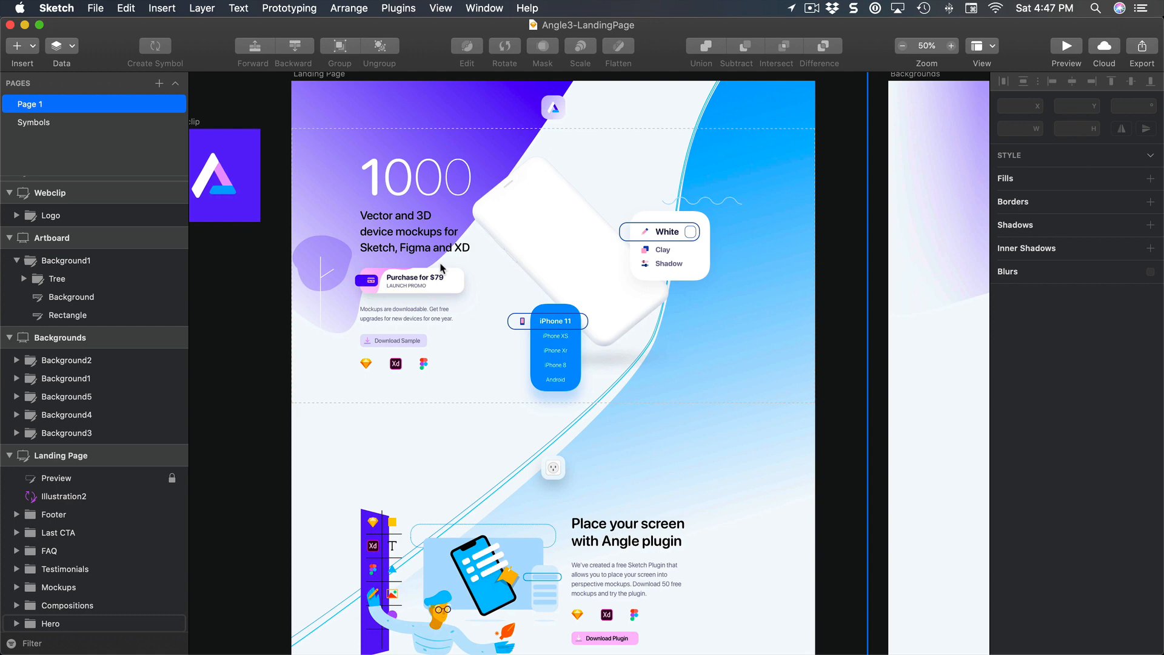
{"action": "scroll", "coordinate": [441, 267], "scroll_direction": "right", "scroll_amount": 5}
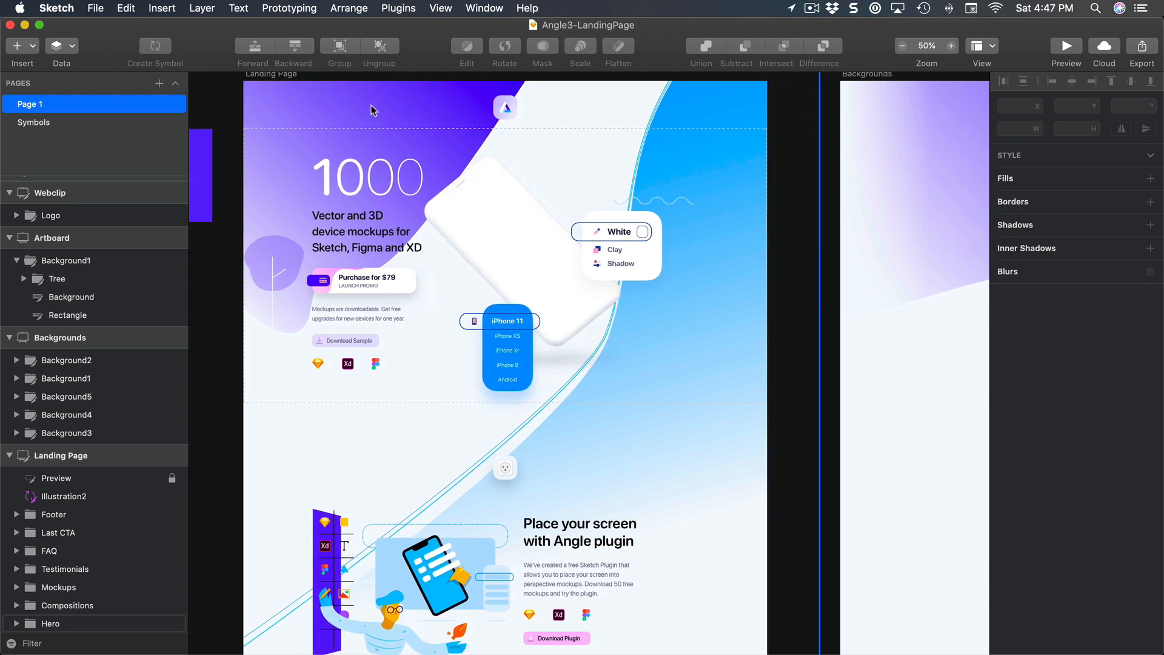
{"action": "scroll", "coordinate": [684, 219], "scroll_direction": "down", "scroll_amount": 1}
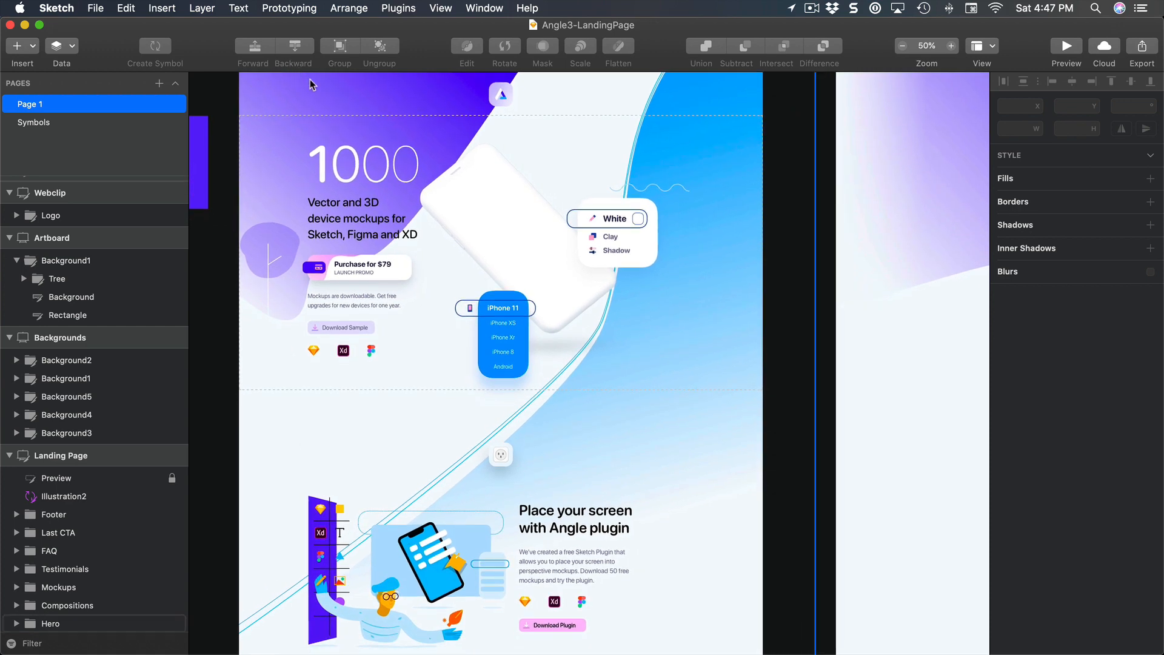
{"action": "scroll", "coordinate": [741, 289], "scroll_direction": "down", "scroll_amount": 3}
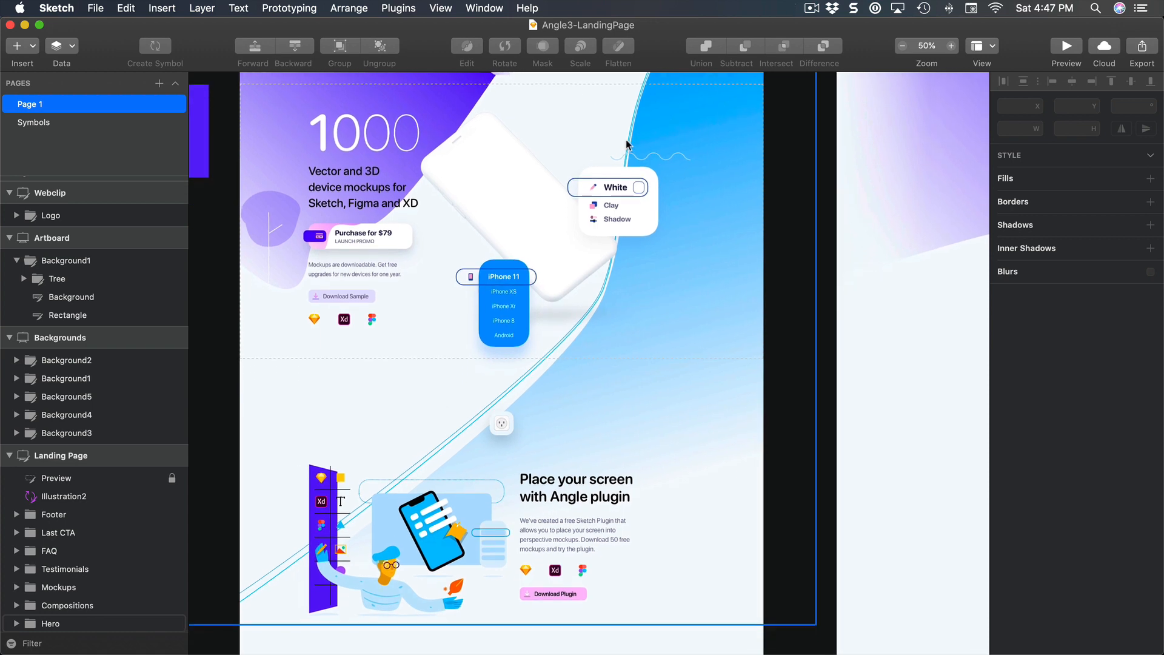
{"action": "scroll", "coordinate": [650, 616], "scroll_direction": "up", "scroll_amount": 5}
{"action": "scroll", "coordinate": [650, 616], "scroll_direction": "up", "scroll_amount": 5}
{"action": "scroll", "coordinate": [674, 403], "scroll_direction": "down", "scroll_amount": 5}
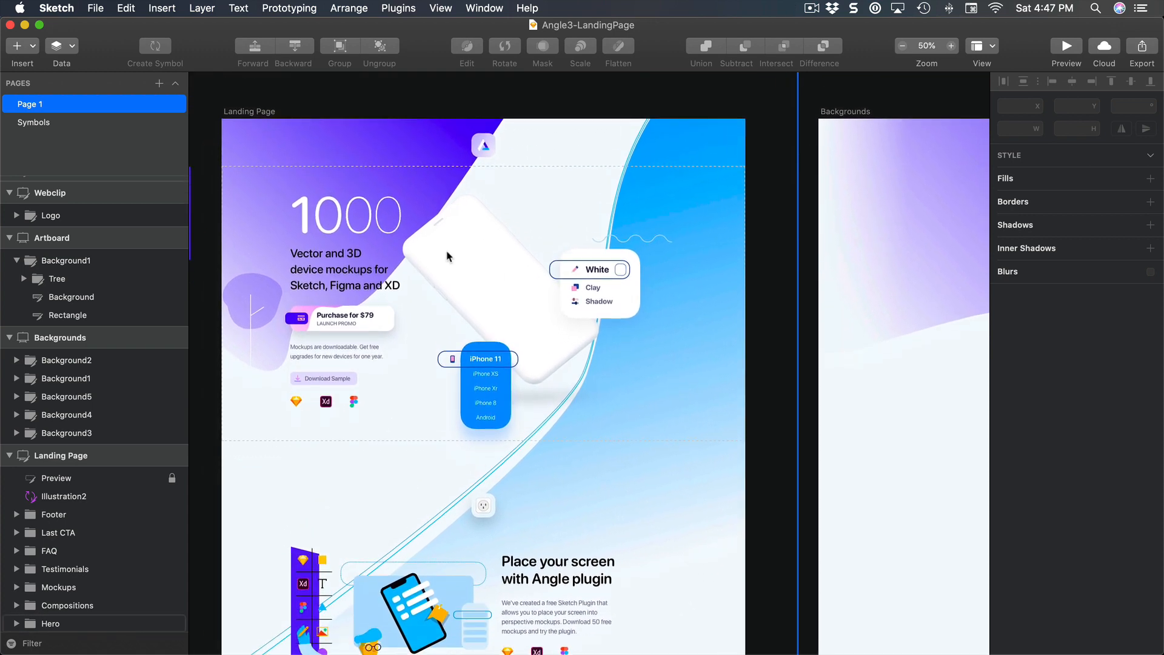
{"action": "scroll", "coordinate": [538, 379], "scroll_direction": "down", "scroll_amount": 1}
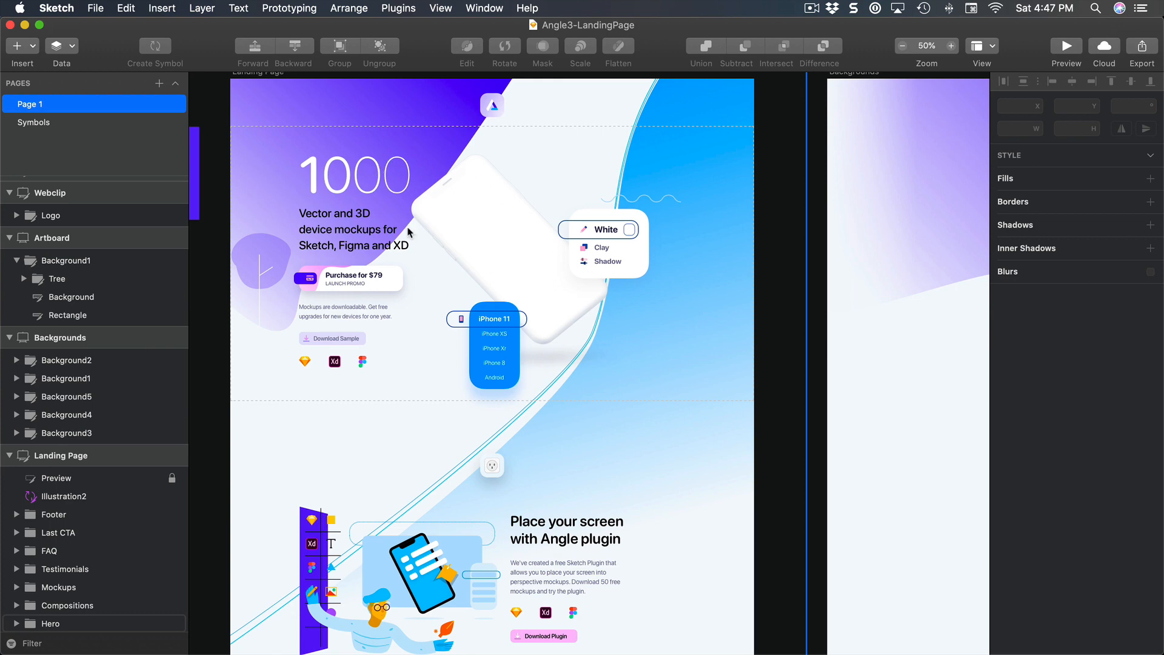
{"action": "scroll", "coordinate": [567, 282], "scroll_direction": "down", "scroll_amount": 5}
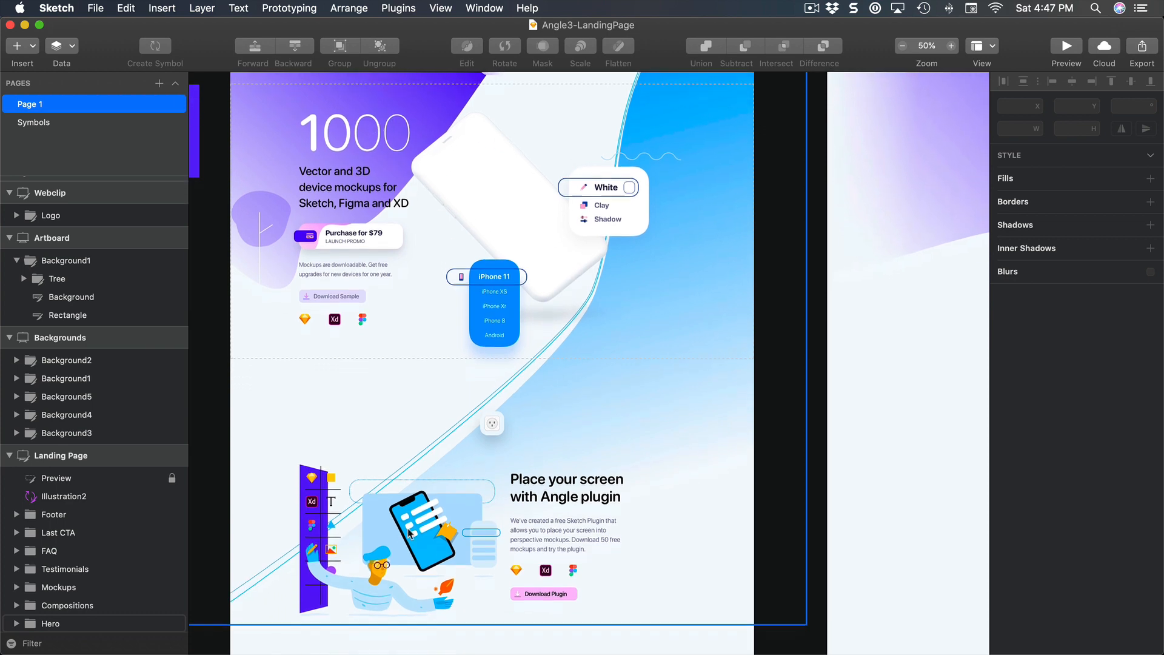
{"action": "scroll", "coordinate": [510, 517], "scroll_direction": "down", "scroll_amount": 10}
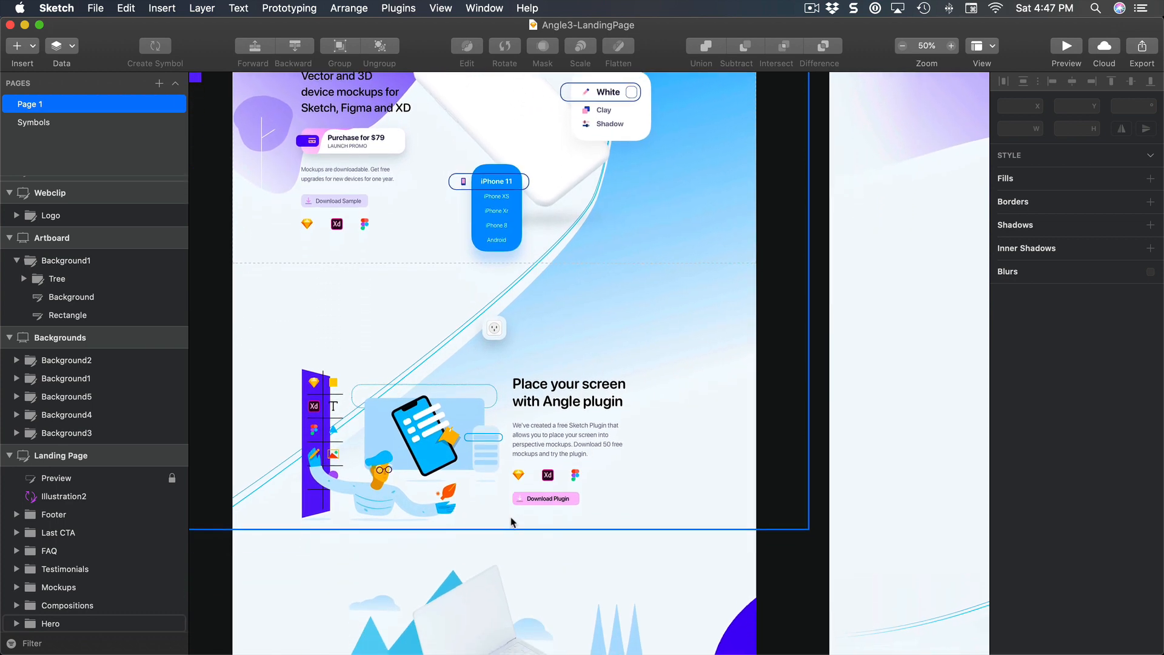
{"action": "scroll", "coordinate": [508, 517], "scroll_direction": "down", "scroll_amount": 20}
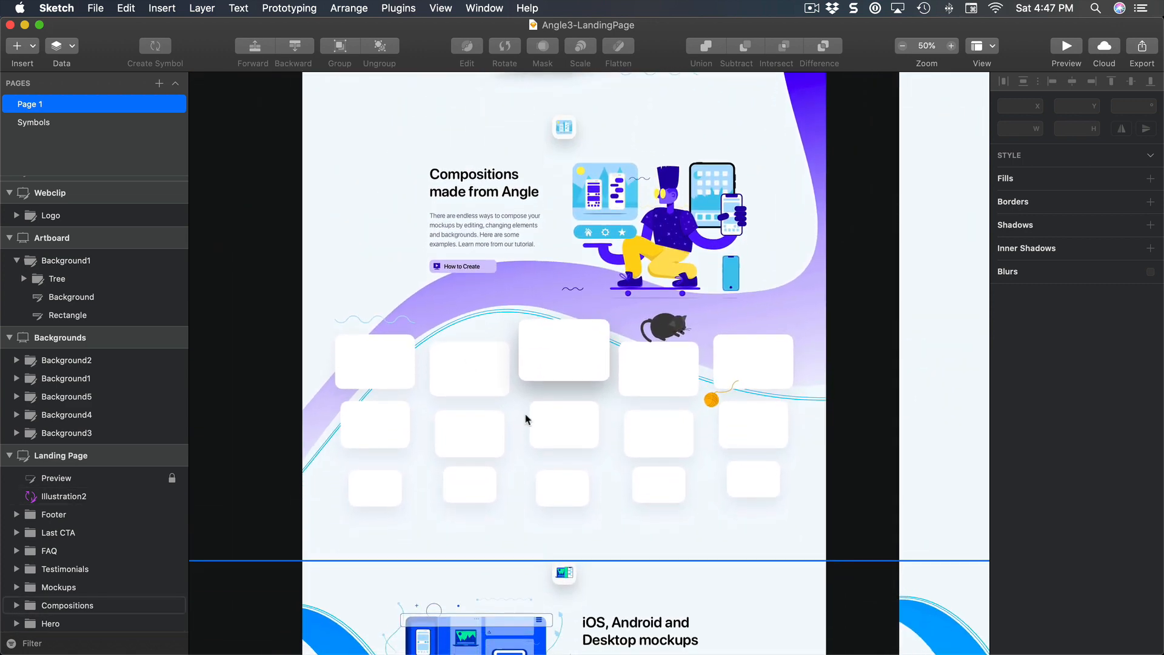
{"action": "scroll", "coordinate": [526, 417], "scroll_direction": "down", "scroll_amount": 5}
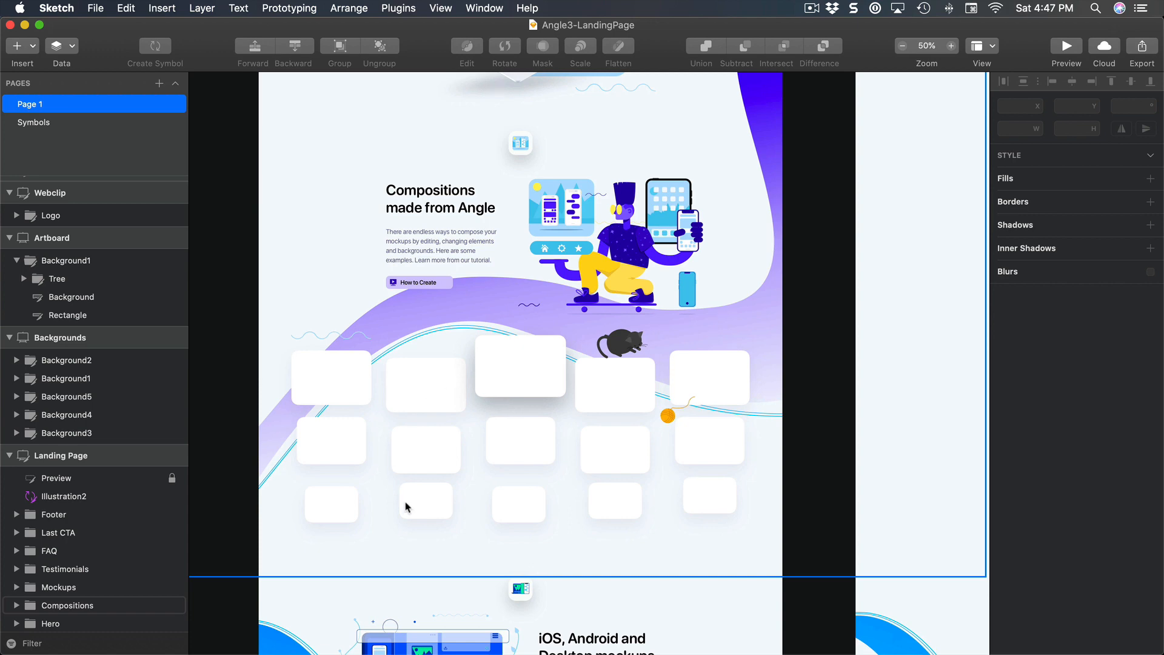
Step: Switch back to Webflow, add a Container inside the Hero section, and check it at the tablet and mobile breakpoints
{"action": "key", "text": "super+Tab"}
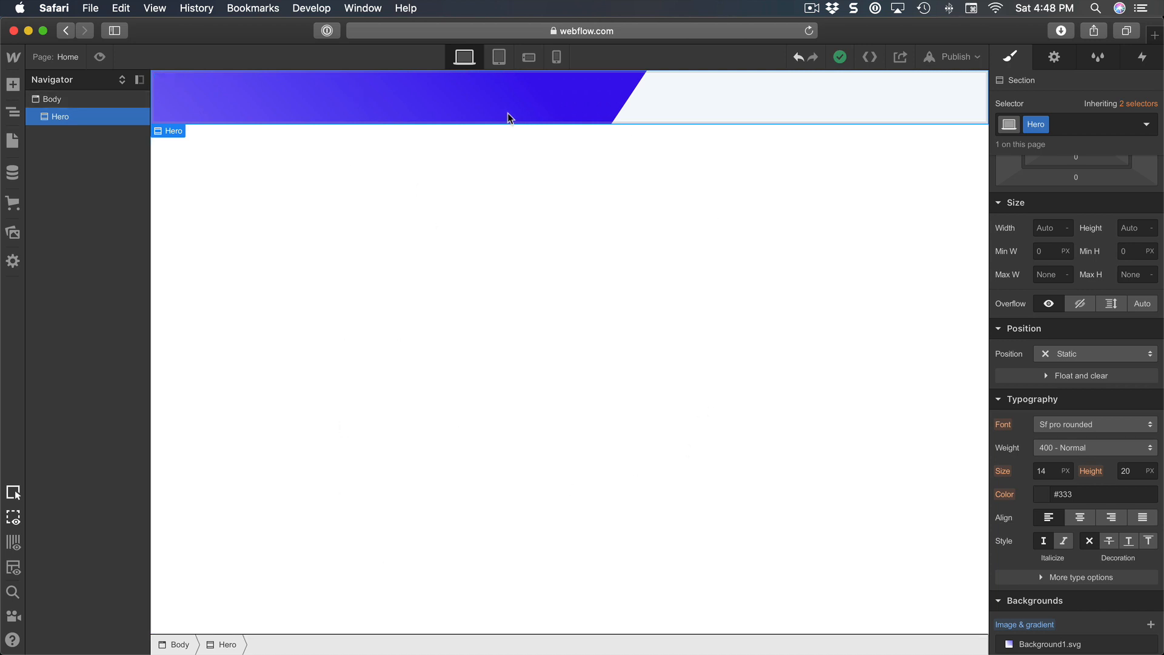
{"action": "left_click", "coordinate": [13, 84]}
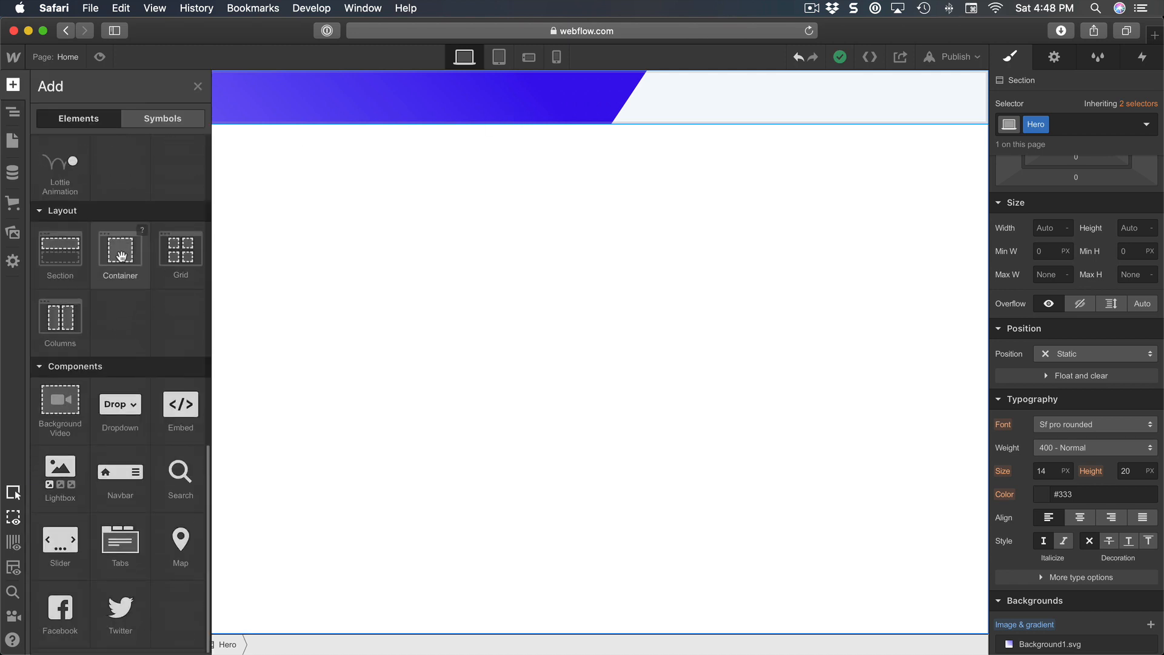
{"action": "left_click", "coordinate": [120, 259]}
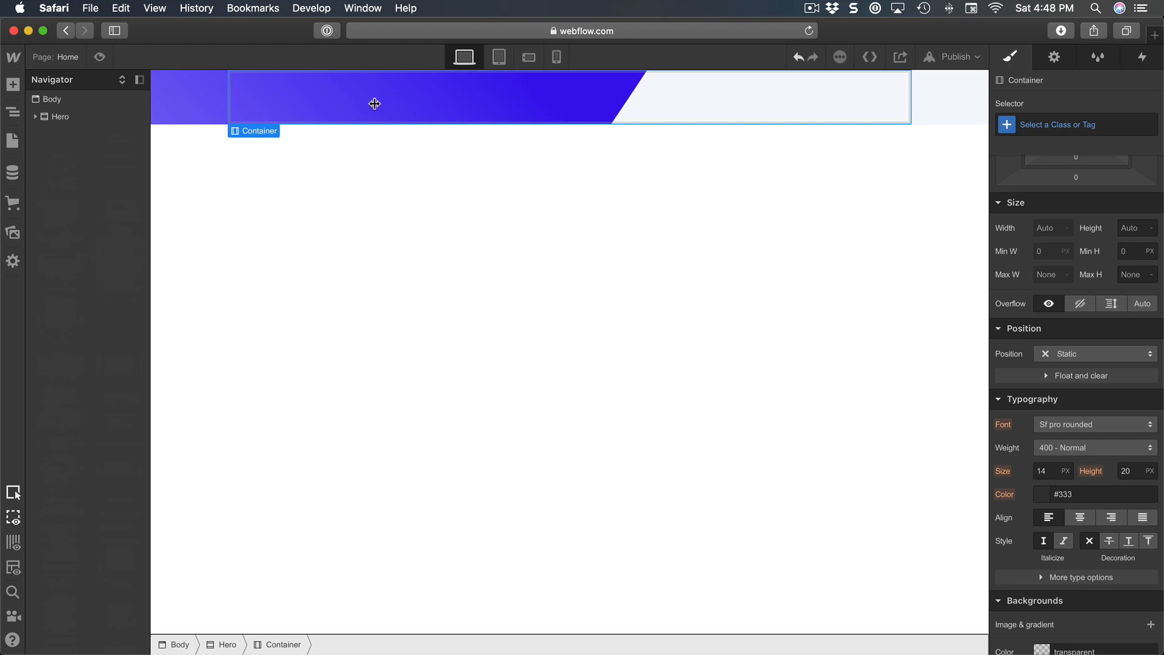
{"action": "left_click", "coordinate": [501, 63]}
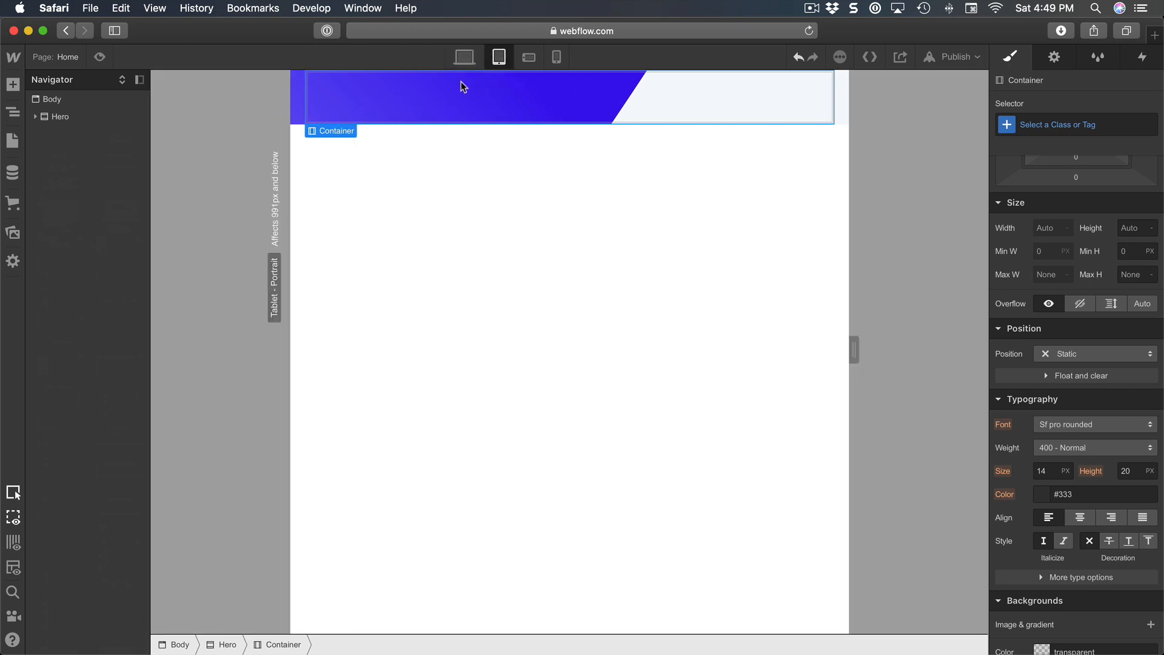
{"action": "left_click", "coordinate": [529, 57]}
{"action": "left_click", "coordinate": [557, 57]}
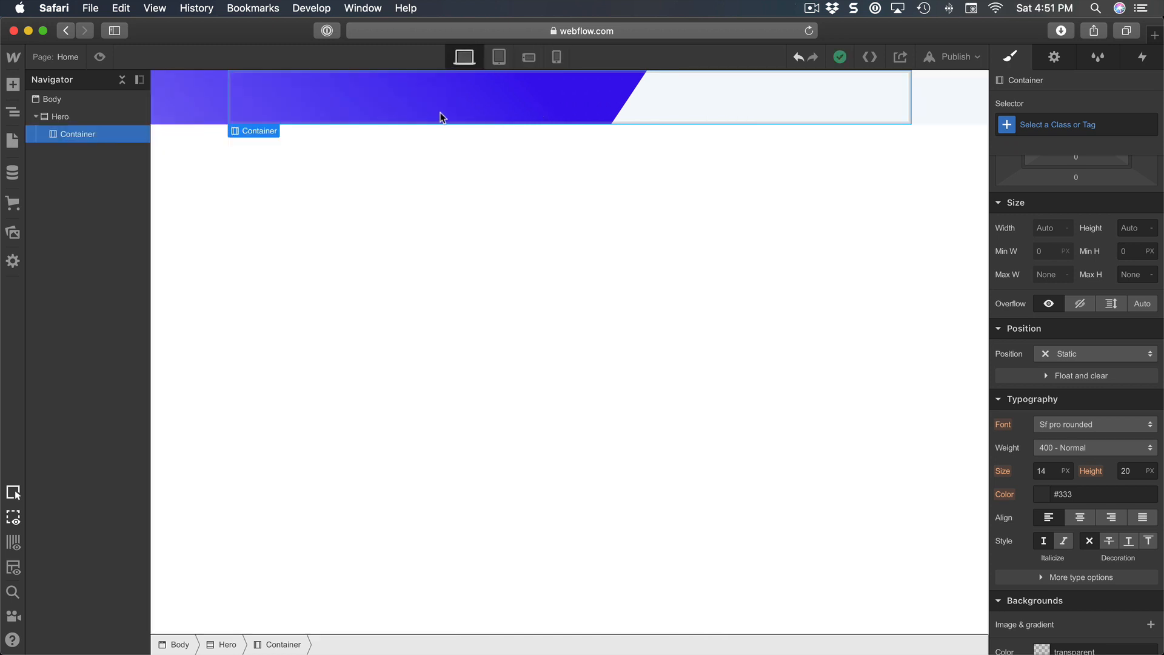
Step: Switch to Sketch and examine the Landing Page's Hero layers, including the 1000 title's text properties and the phone mockup group
{"action": "mouse_move", "coordinate": [437, 653]}
{"action": "left_click", "coordinate": [366, 631]}
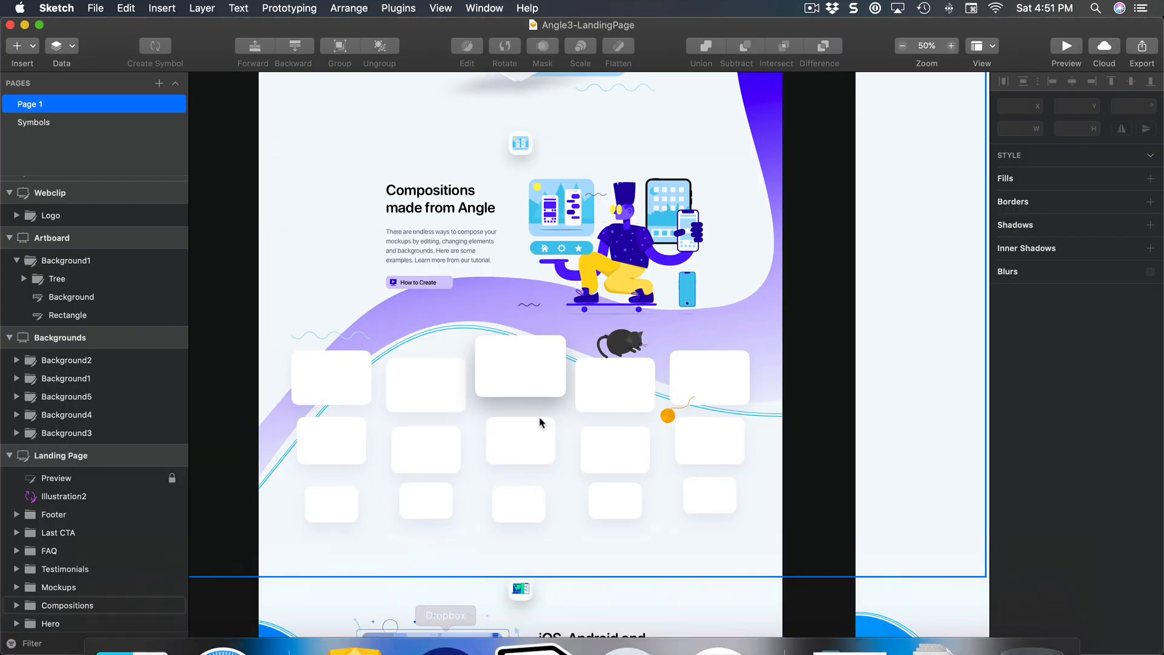
{"action": "scroll", "coordinate": [468, 303], "scroll_direction": "up", "scroll_amount": 15}
{"action": "scroll", "coordinate": [469, 308], "scroll_direction": "up", "scroll_amount": 5}
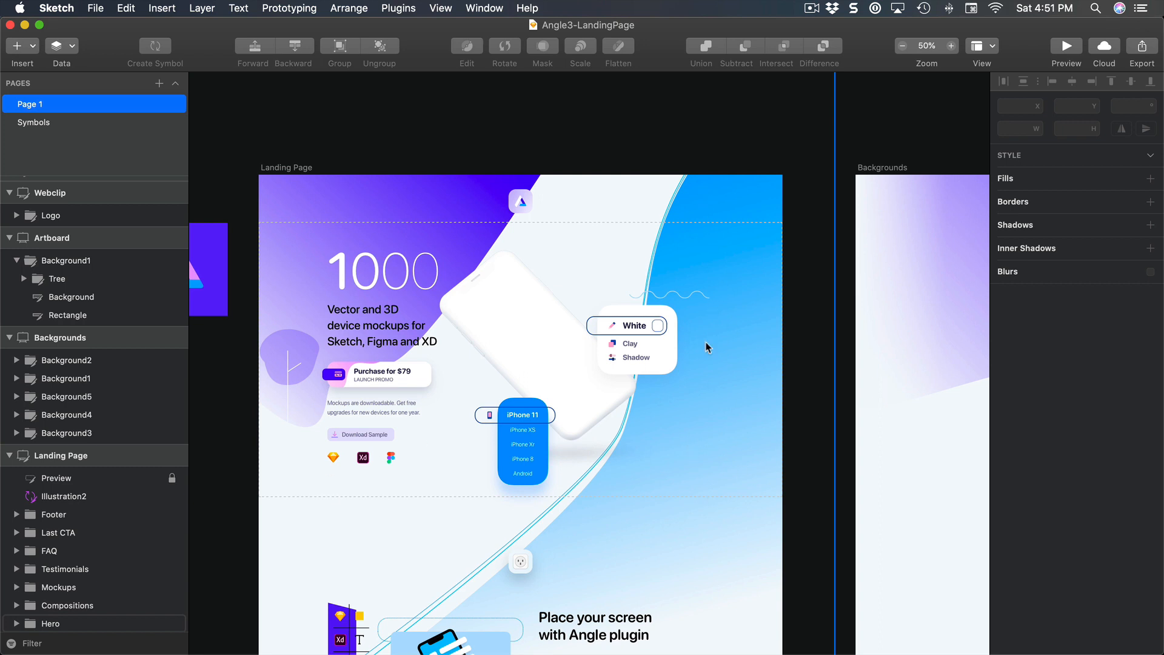
{"action": "left_click", "coordinate": [465, 252]}
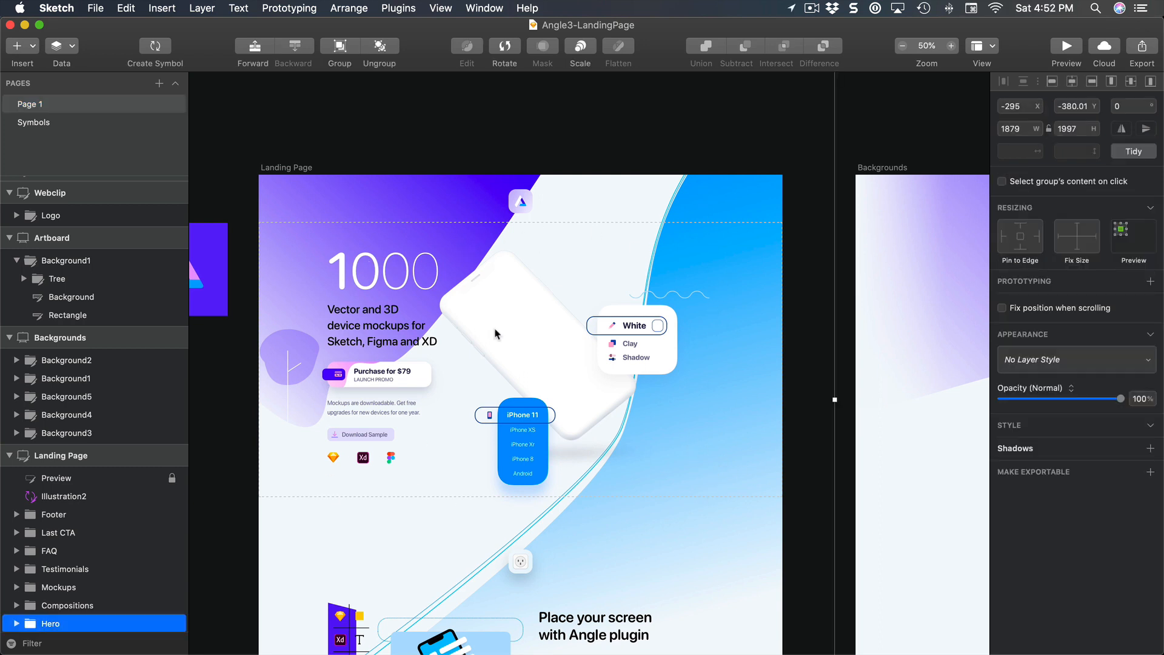
{"action": "double_click", "coordinate": [359, 315]}
{"action": "left_click", "coordinate": [358, 264]}
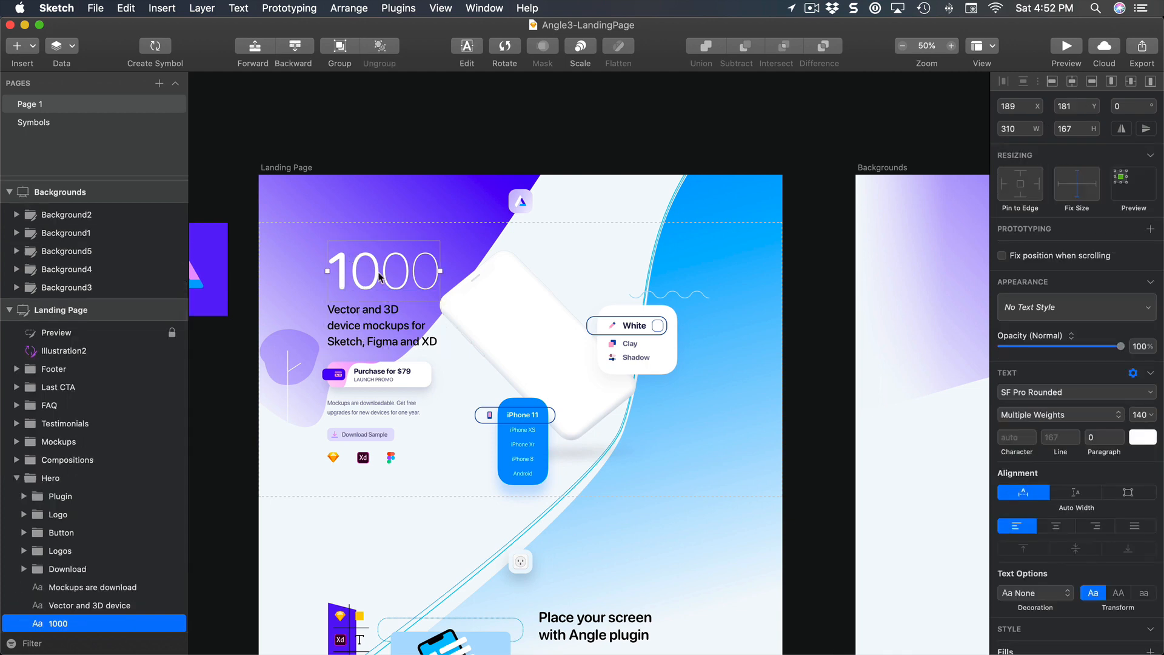
{"action": "left_click", "coordinate": [564, 279]}
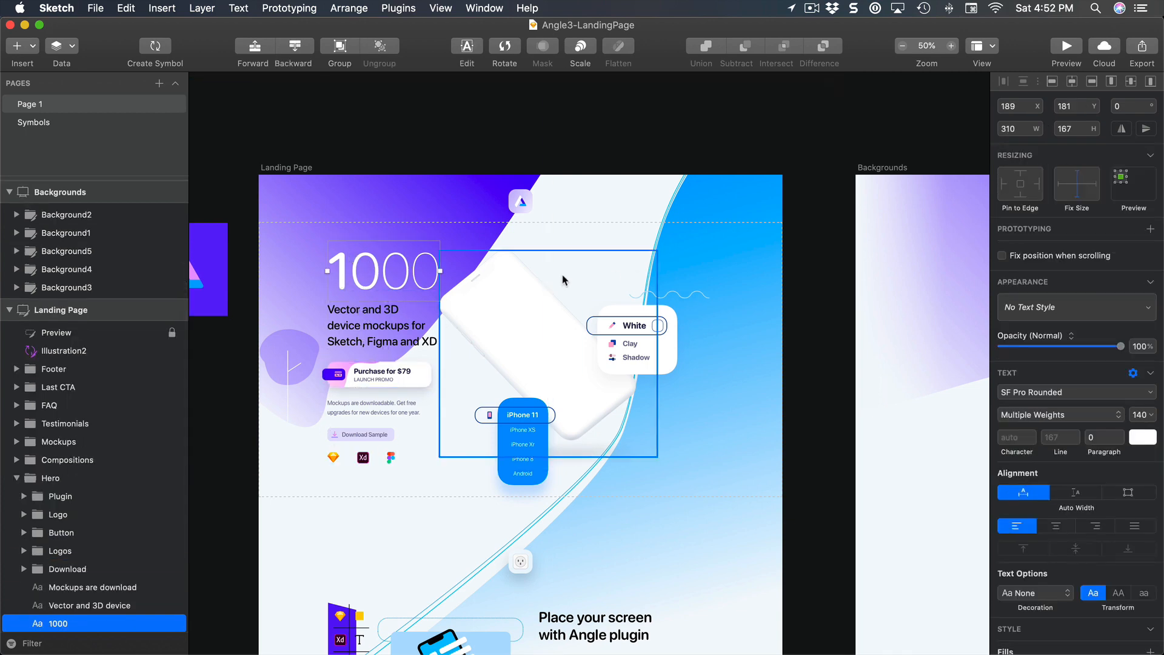
{"action": "scroll", "coordinate": [528, 492], "scroll_direction": "down", "scroll_amount": 5}
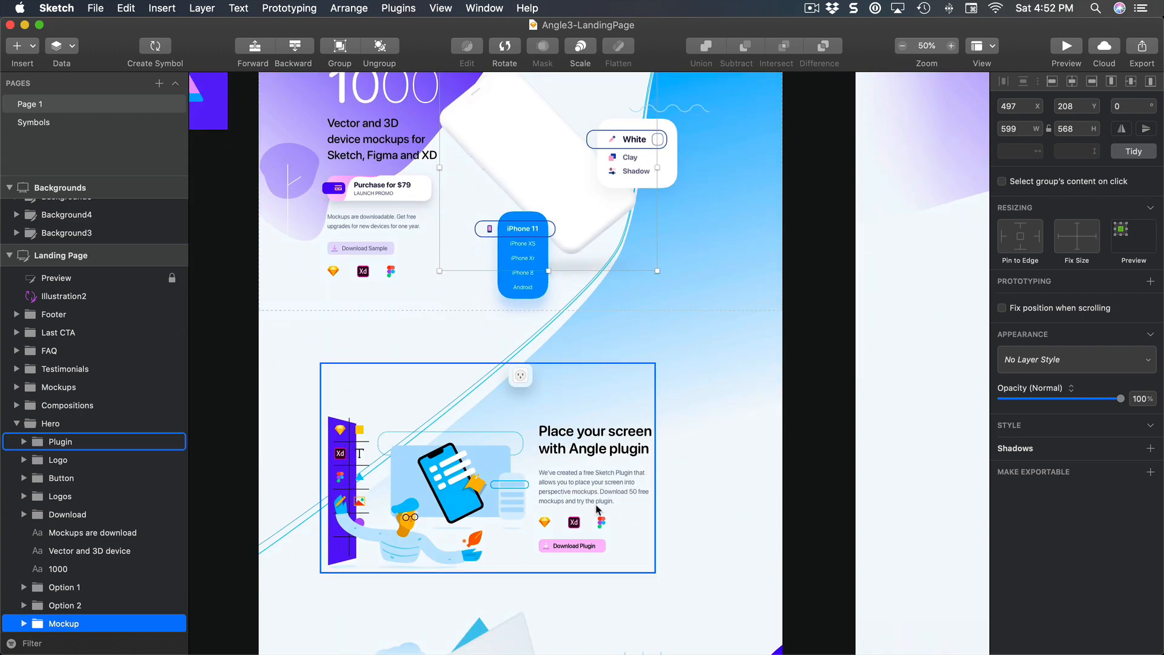
{"action": "scroll", "coordinate": [597, 509], "scroll_direction": "up", "scroll_amount": 3}
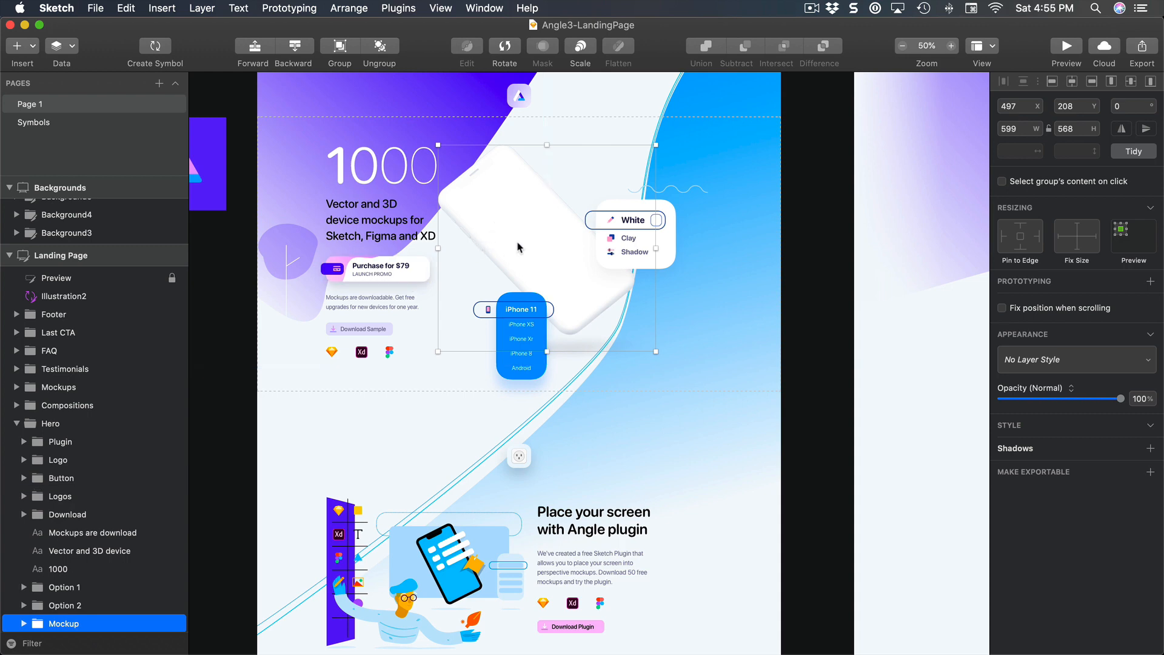
Step: Switch back to Webflow, add a Div Block inside the Hero's Container, and select it in the expanded hierarchy
{"action": "left_click", "coordinate": [221, 603]}
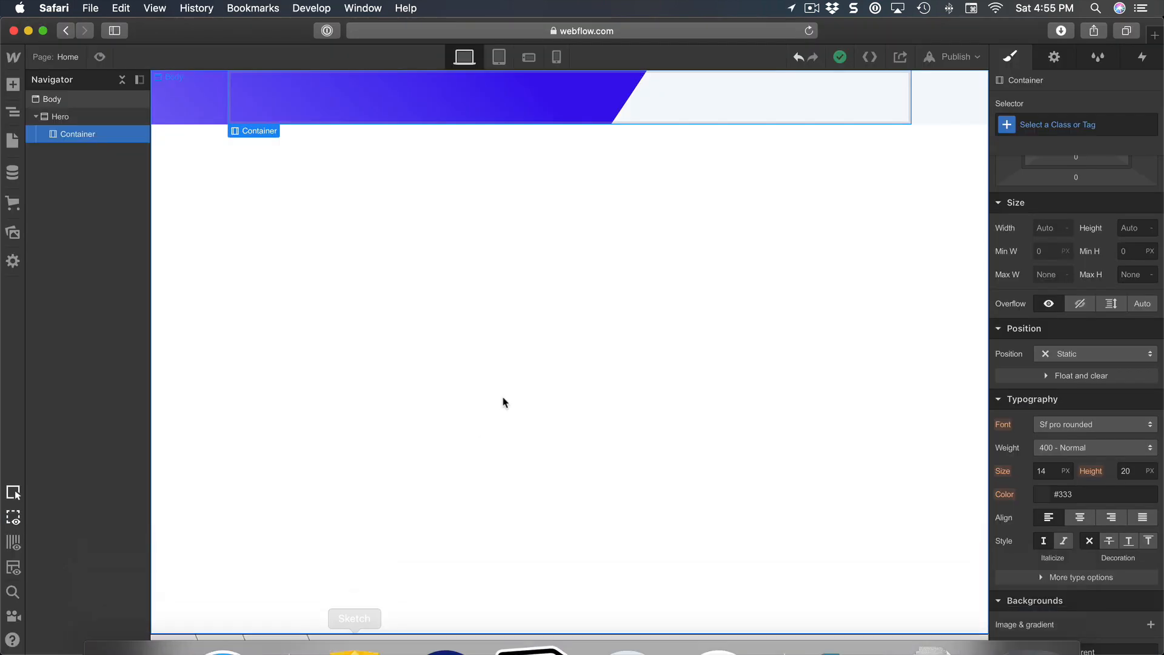
{"action": "left_click", "coordinate": [18, 90]}
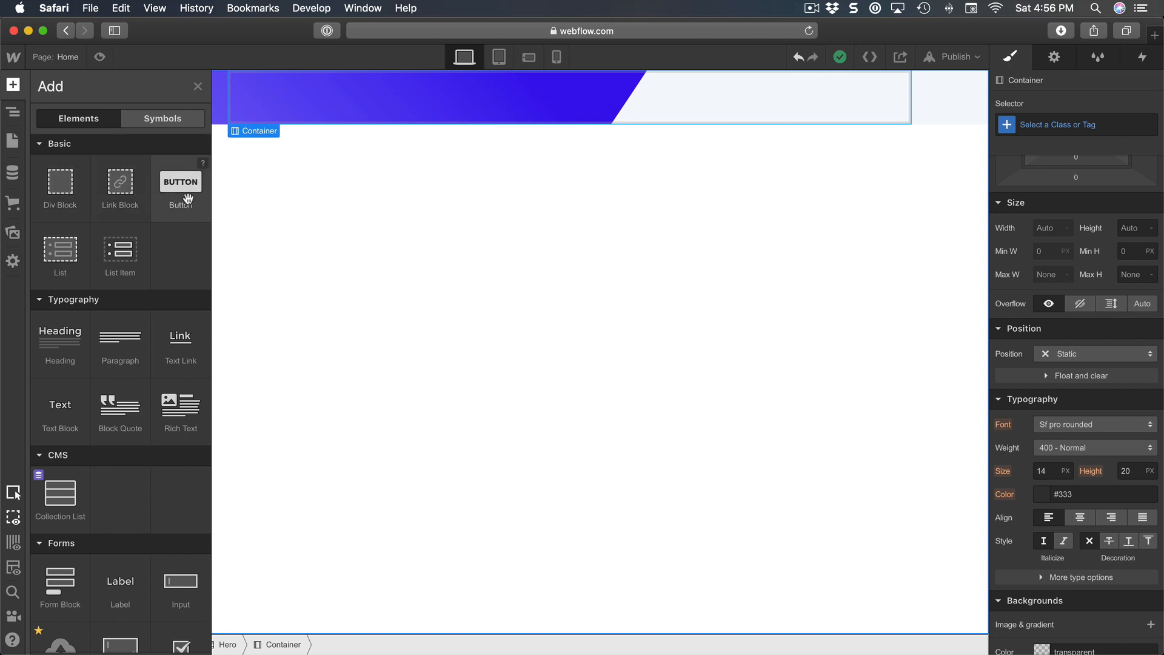
{"action": "left_click", "coordinate": [68, 190]}
{"action": "left_click", "coordinate": [45, 134]}
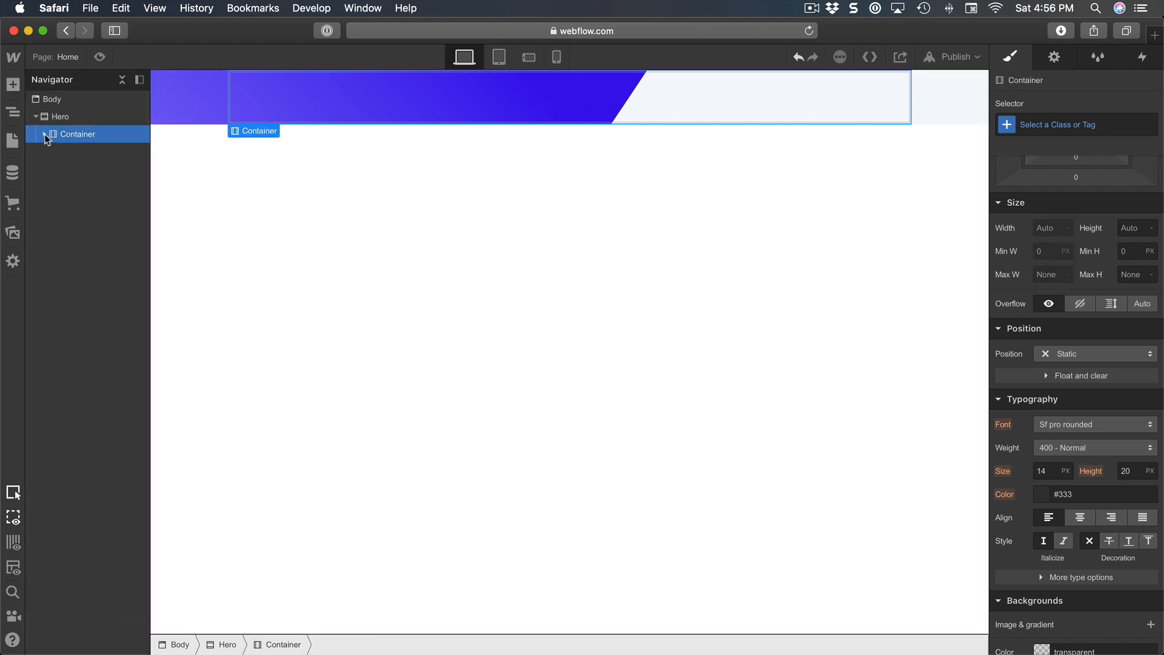
{"action": "left_click", "coordinate": [44, 134]}
{"action": "left_click", "coordinate": [85, 153]}
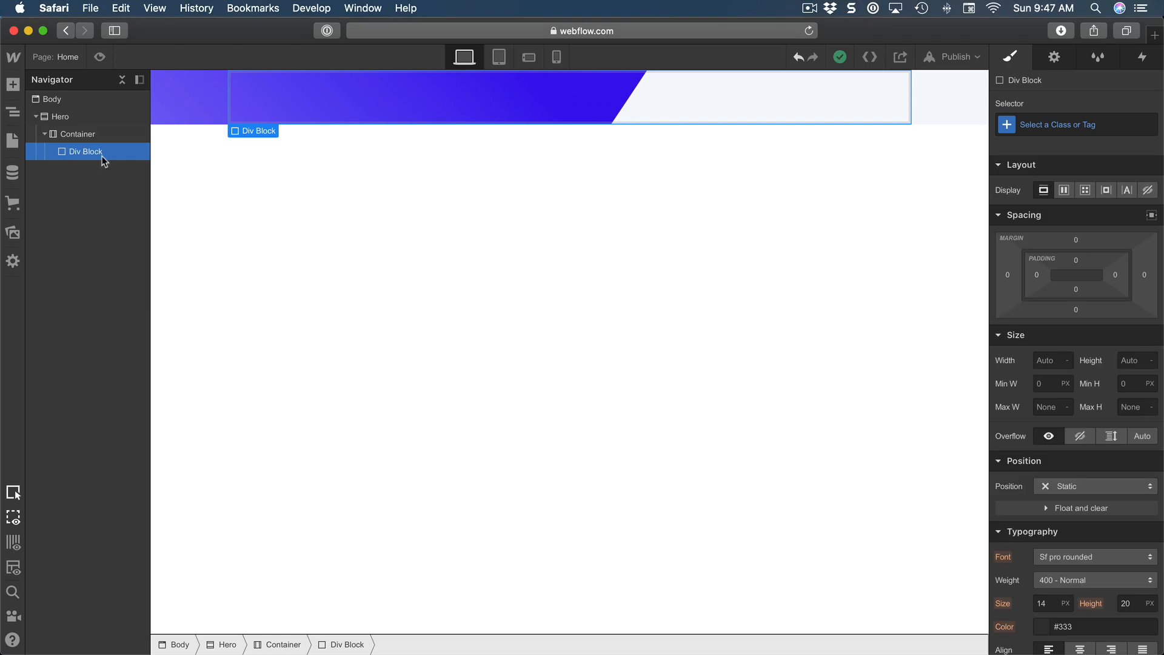
Step: Add an H1 heading inside the Div Block with the text "1000 Vector and 3D device mockups for Sketch, Figma and XD"
{"action": "left_click", "coordinate": [82, 101]}
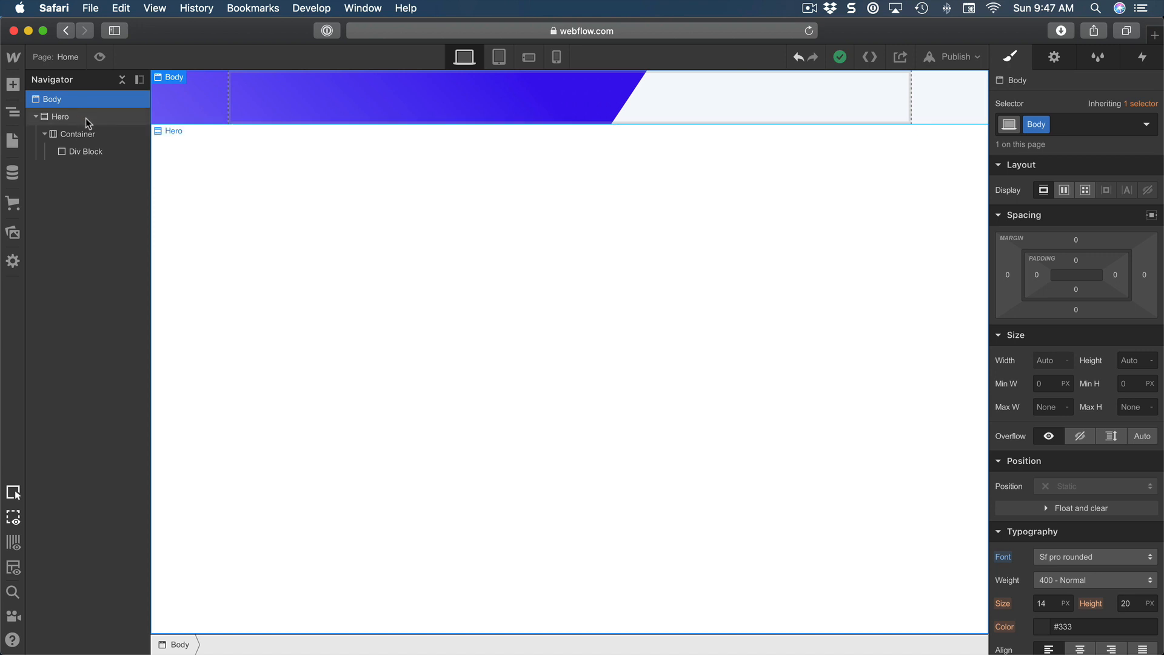
{"action": "left_click", "coordinate": [88, 119]}
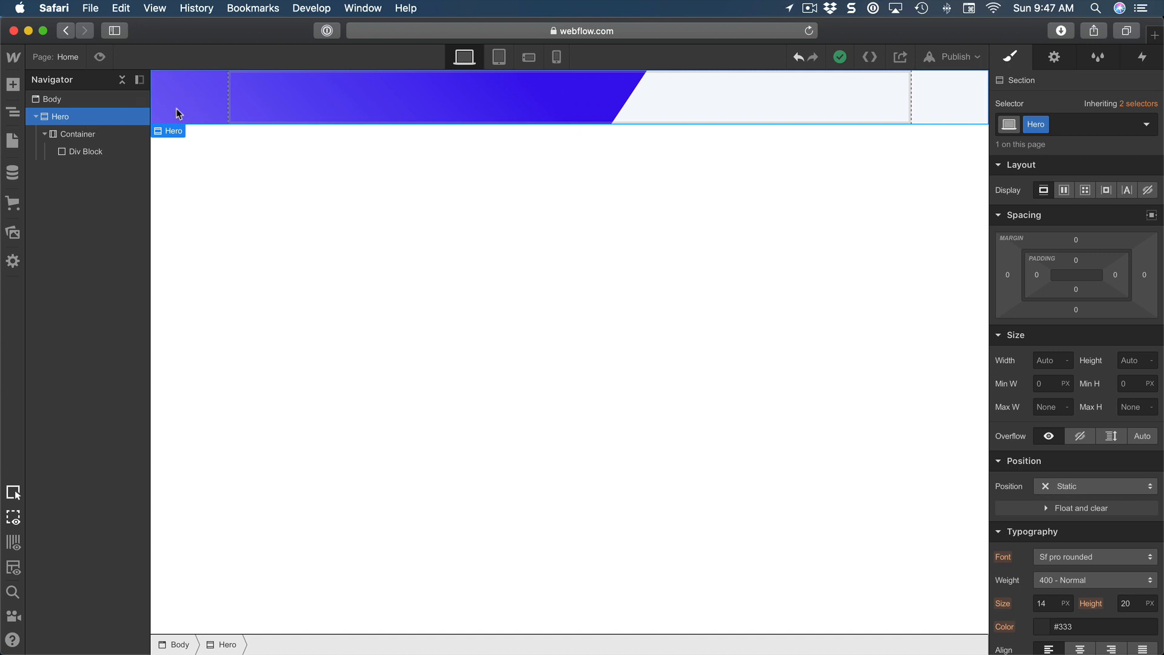
{"action": "left_click", "coordinate": [92, 134]}
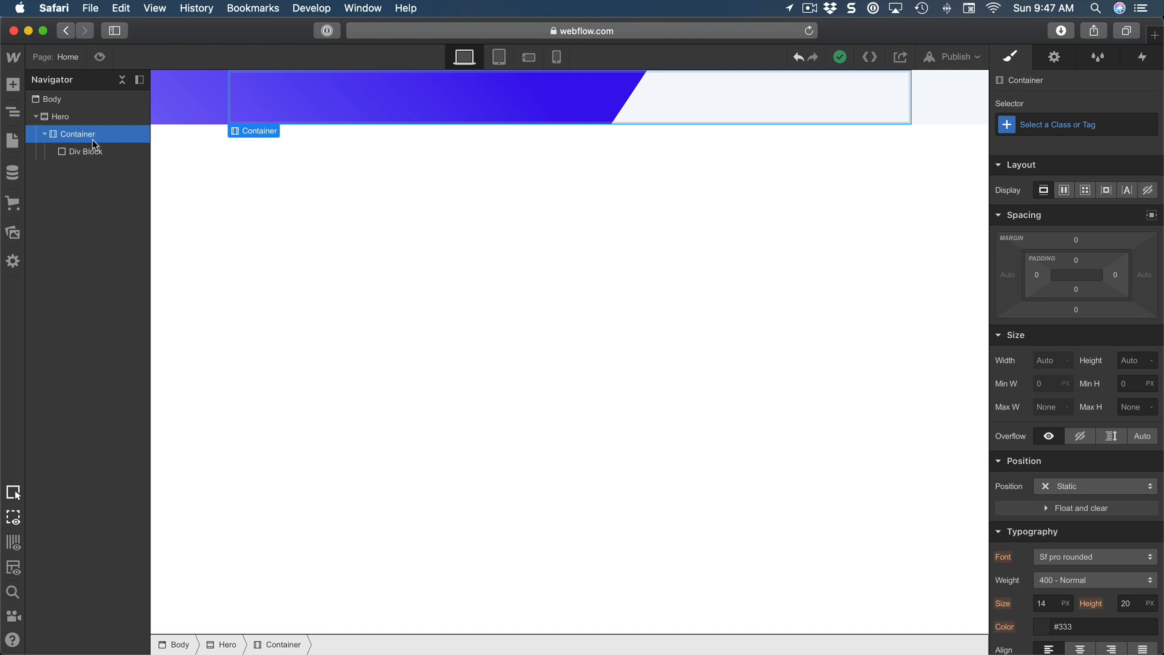
{"action": "left_click", "coordinate": [107, 152]}
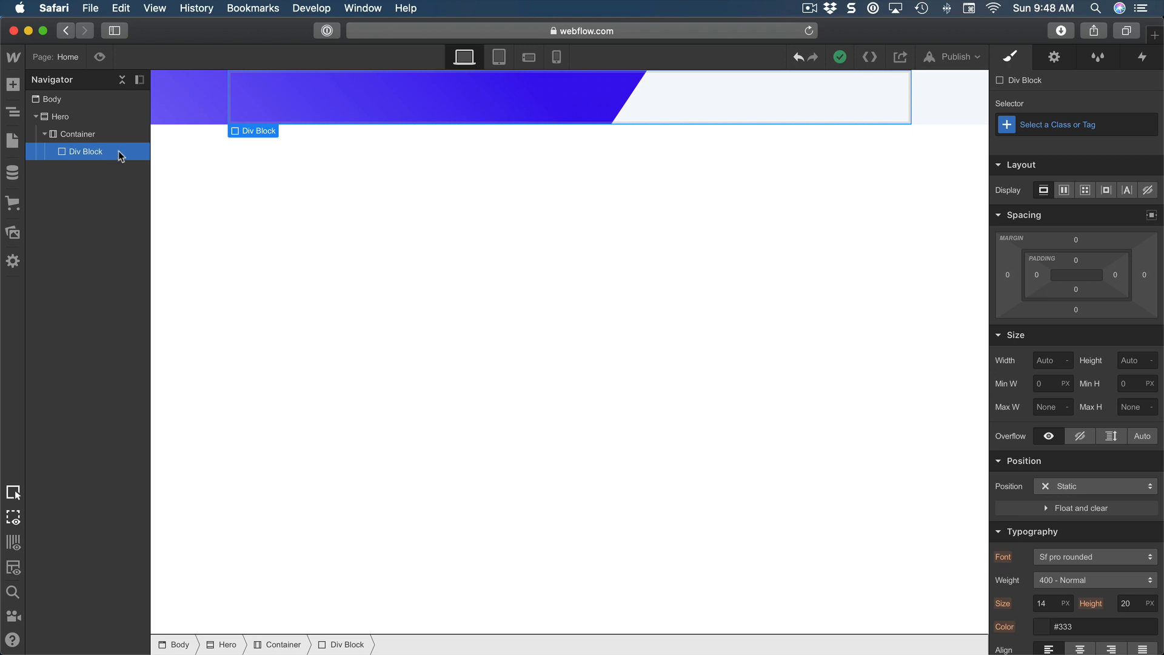
{"action": "key", "text": "a"}
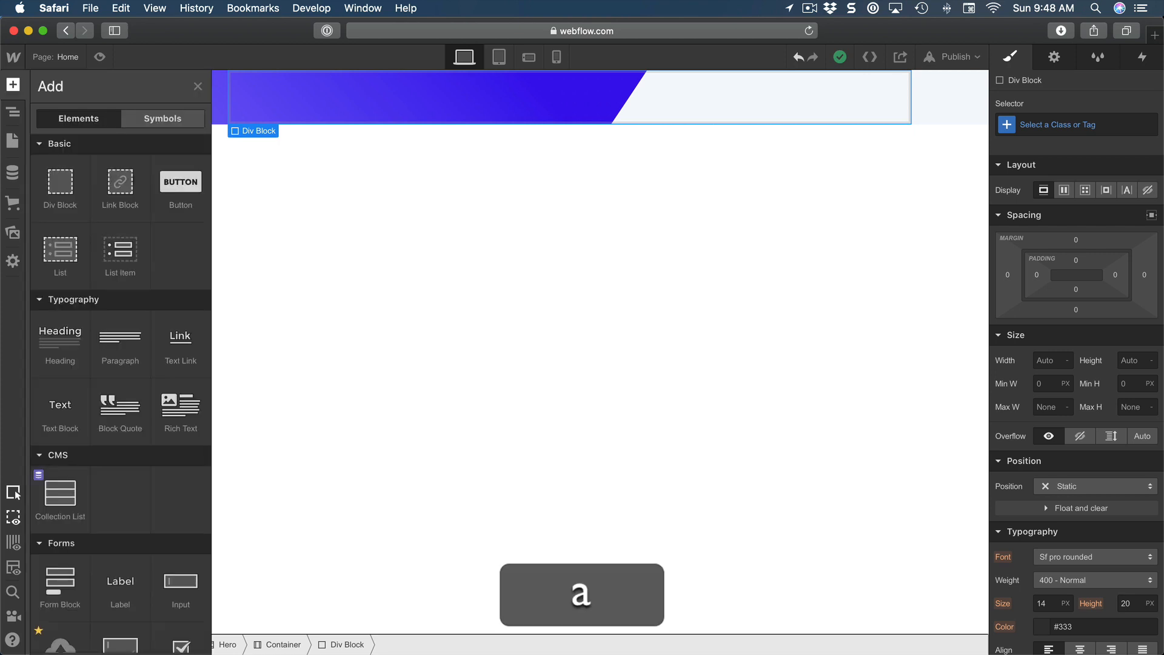
{"action": "left_click", "coordinate": [60, 336]}
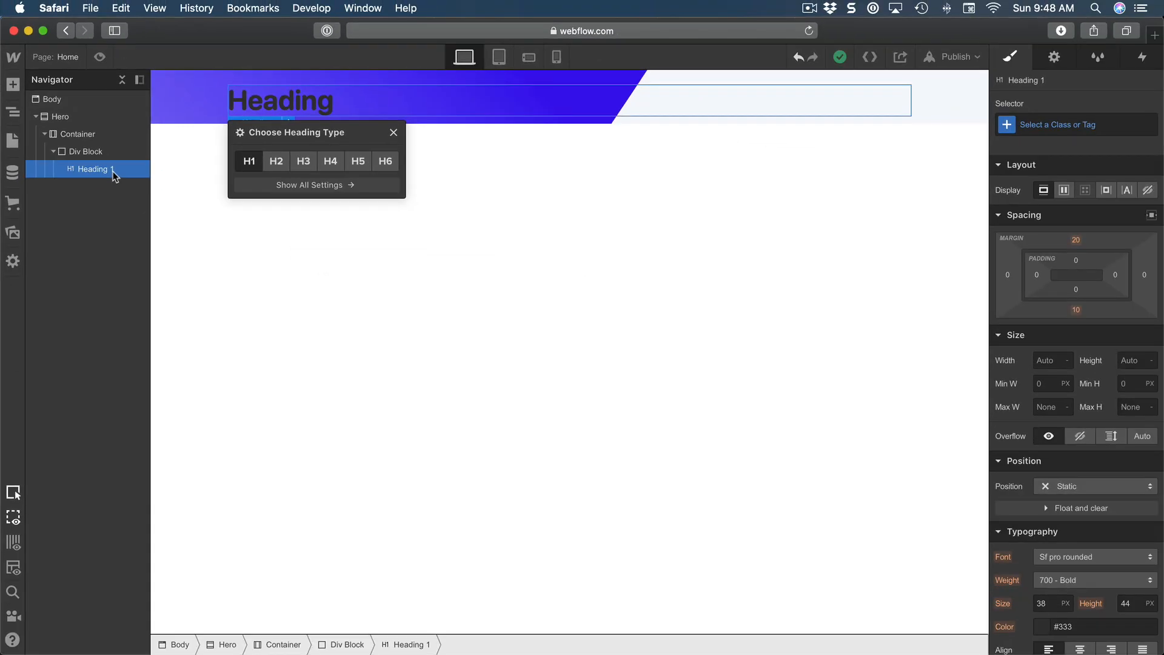
{"action": "double_click", "coordinate": [325, 105]}
{"action": "double_click", "coordinate": [325, 106]}
{"action": "key", "text": "cmd+v"}
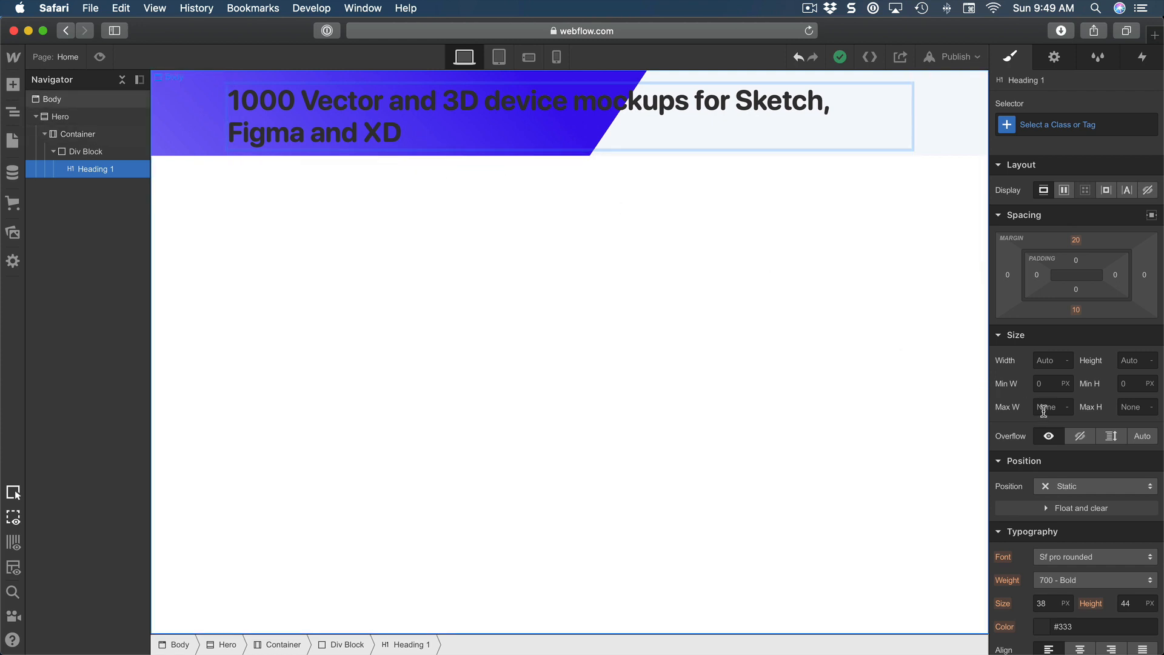
Step: Set the heading's text colour to black
{"action": "scroll", "coordinate": [1119, 408], "scroll_direction": "down", "scroll_amount": 5}
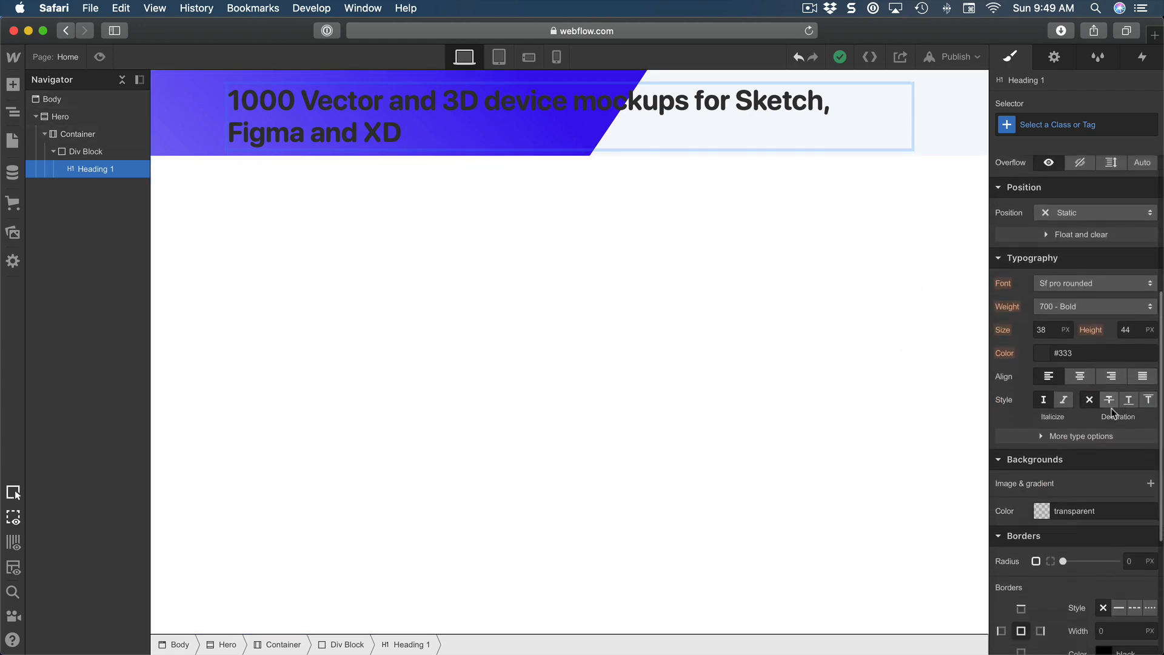
{"action": "double_click", "coordinate": [1085, 356]}
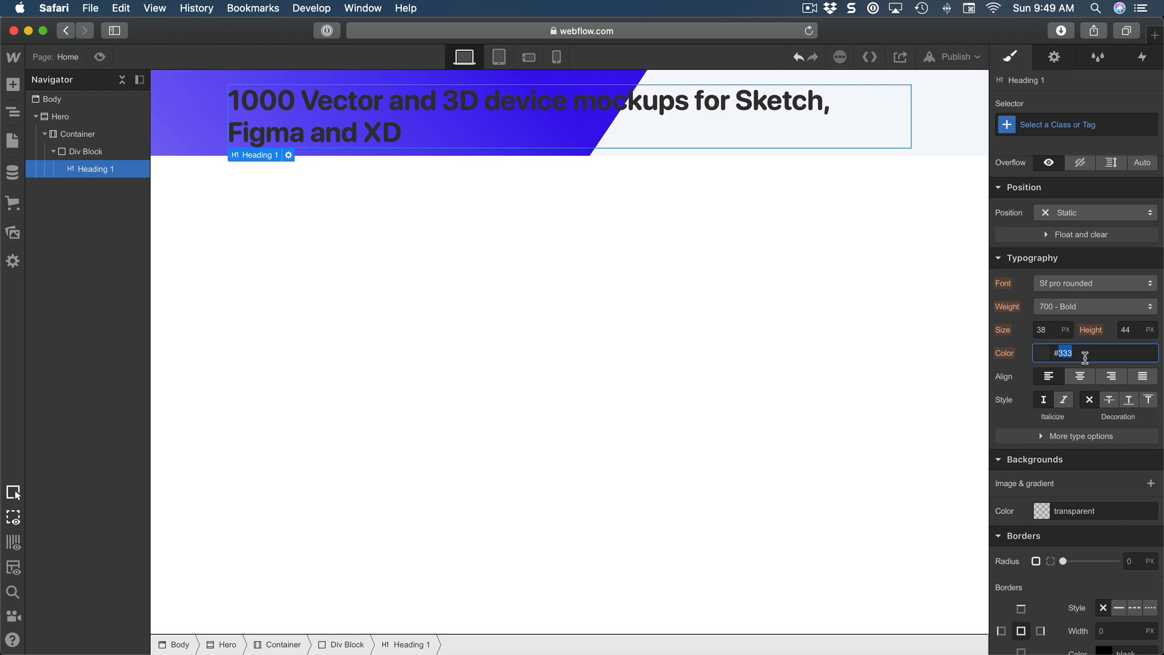
{"action": "key", "text": "BackSpace"}
{"action": "type", "text": "black"}
{"action": "key", "text": "Return"}
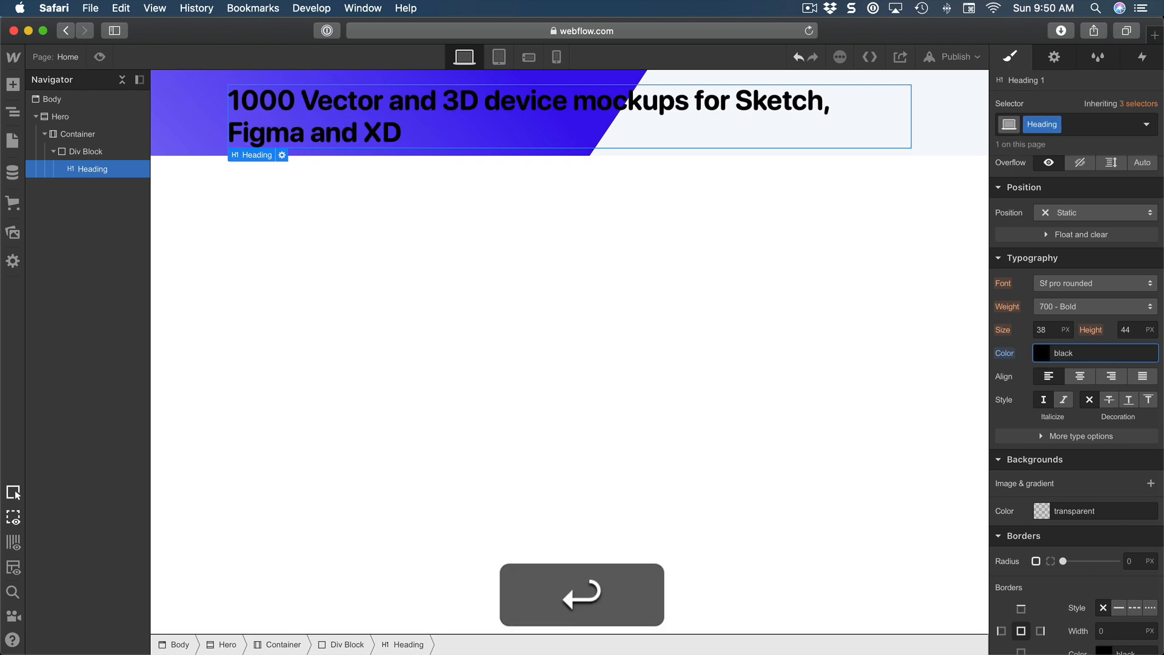
Step: Set the heading's font size to 32 px and its weight to 400 - Normal
{"action": "left_click", "coordinate": [1055, 331]}
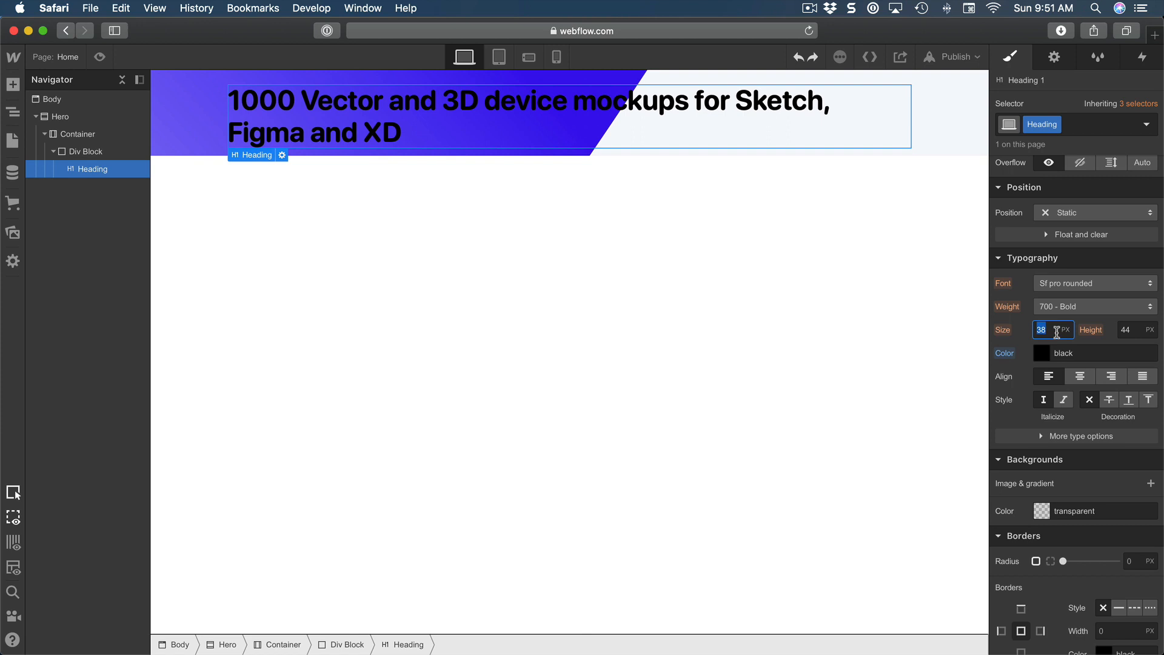
{"action": "type", "text": "32"}
{"action": "key", "text": "Return"}
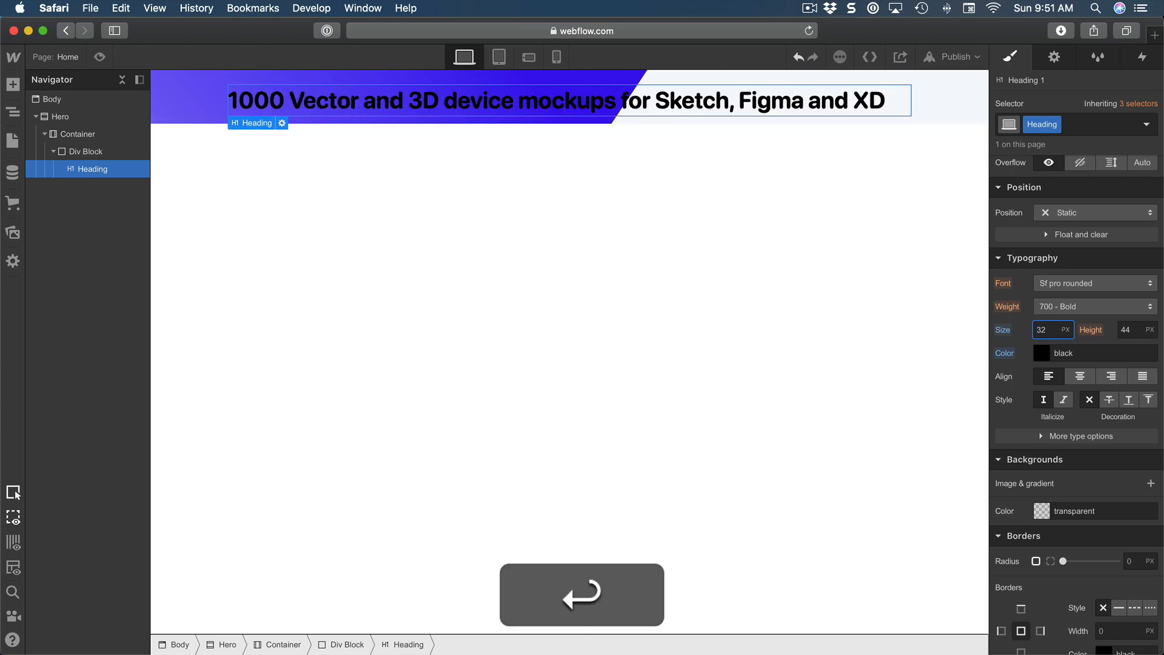
{"action": "left_click", "coordinate": [1077, 309]}
{"action": "left_click", "coordinate": [1075, 261]}
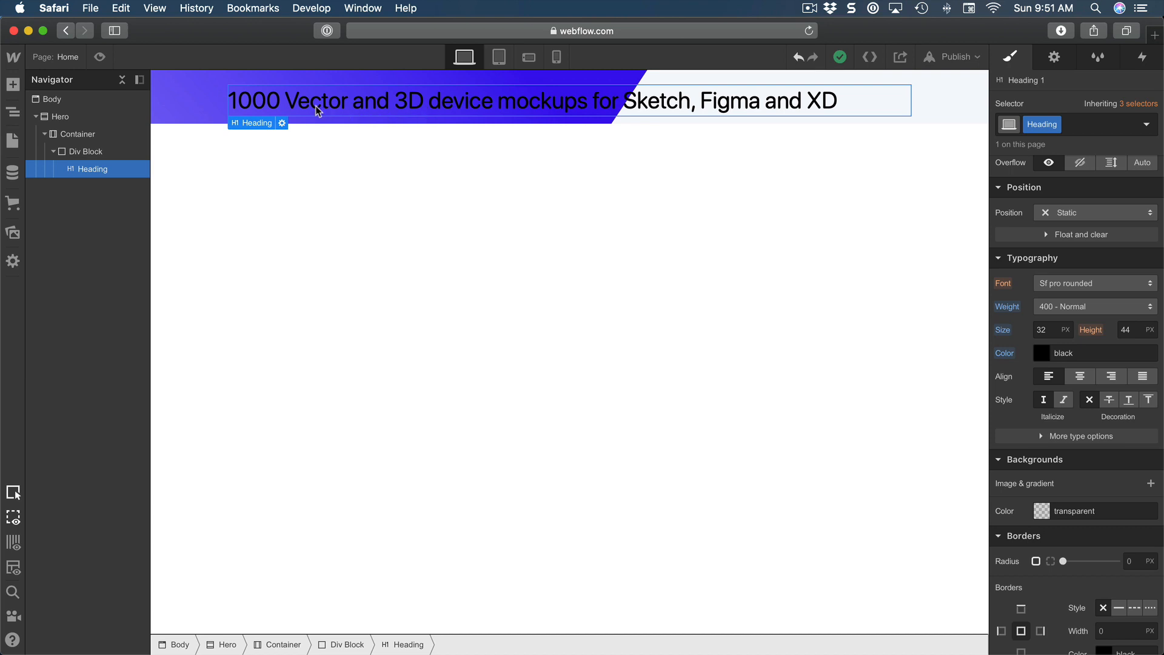
Step: Wrap the word "1000" in the heading in its own text span and select that span
{"action": "double_click", "coordinate": [249, 104]}
{"action": "double_click", "coordinate": [243, 102]}
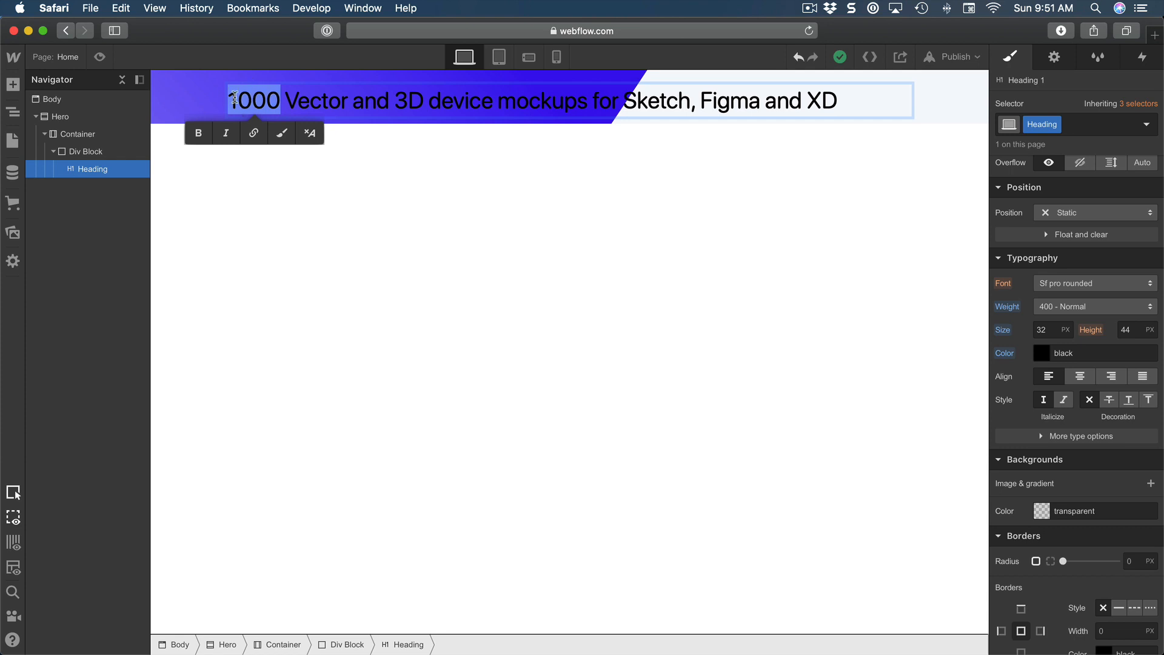
{"action": "left_click", "coordinate": [282, 133]}
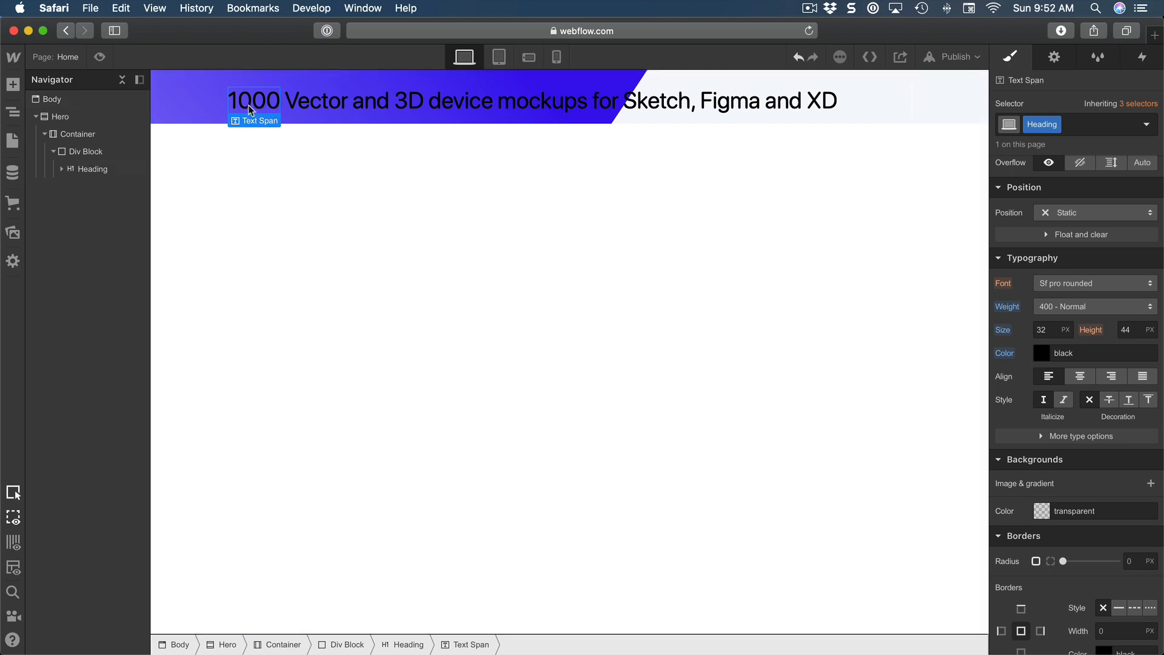
{"action": "left_click", "coordinate": [269, 109]}
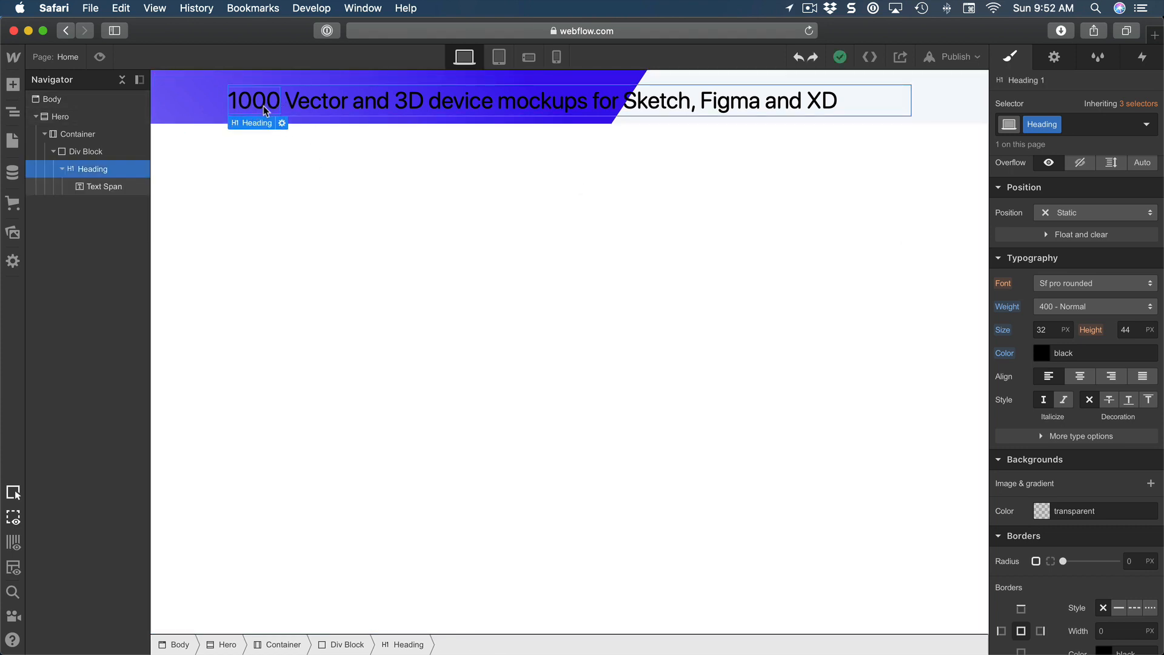
{"action": "left_click", "coordinate": [265, 110]}
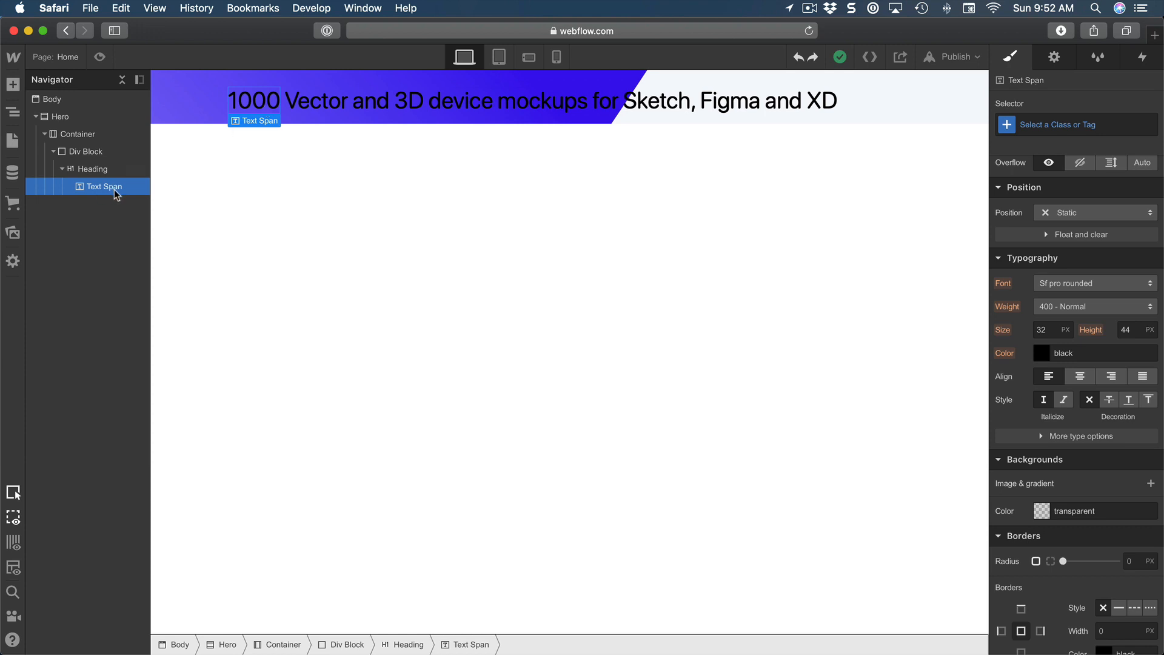
Step: Set the "1000" text span's font size to 140 px and its display to Block
{"action": "left_click", "coordinate": [1051, 331]}
{"action": "type", "text": "140"}
{"action": "key", "text": "Return"}
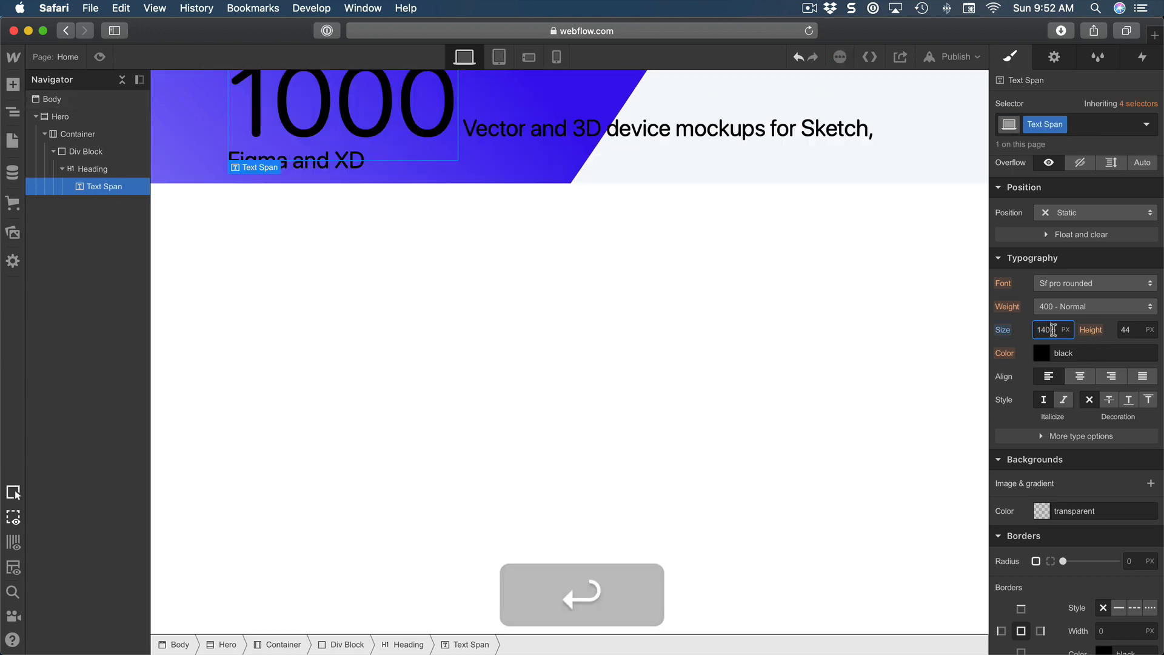
{"action": "scroll", "coordinate": [1066, 271], "scroll_direction": "up", "scroll_amount": 5}
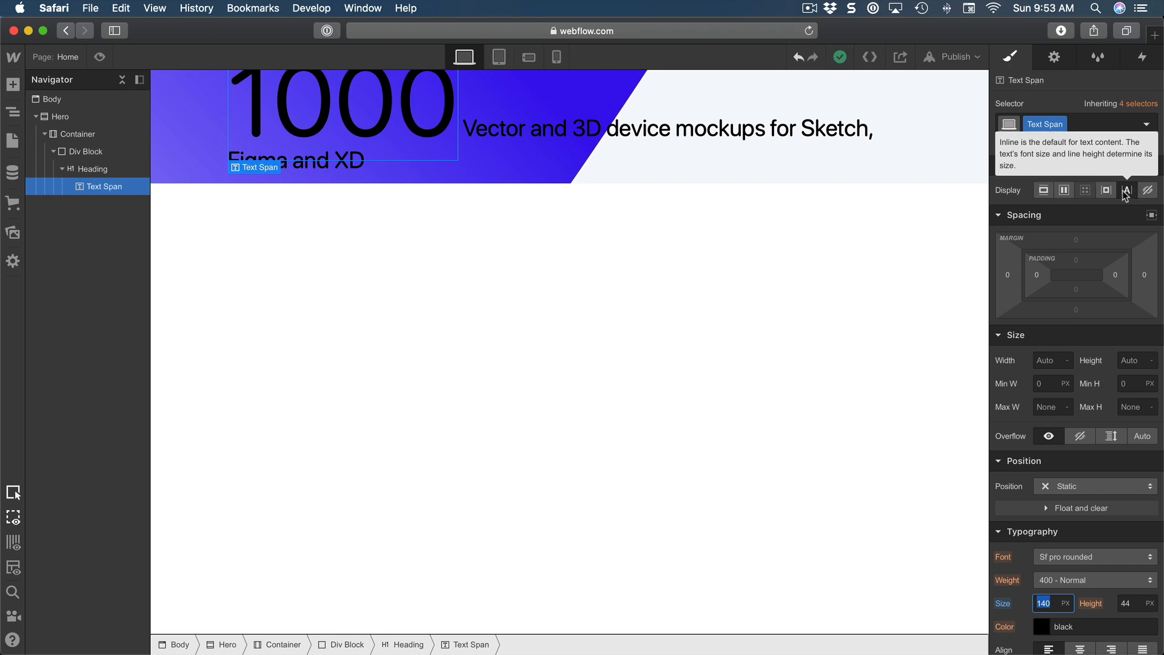
{"action": "left_click", "coordinate": [1043, 191]}
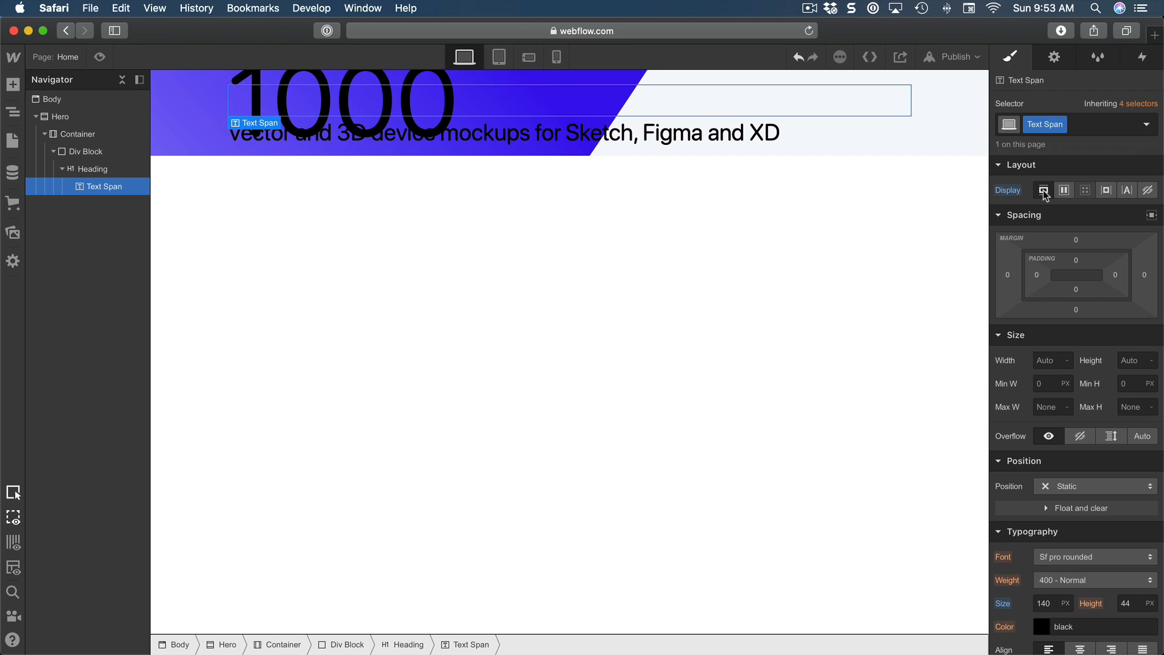
Step: Set the "1000" text span's line height to 140 px and its text colour to white
{"action": "scroll", "coordinate": [1122, 335], "scroll_direction": "down", "scroll_amount": 4}
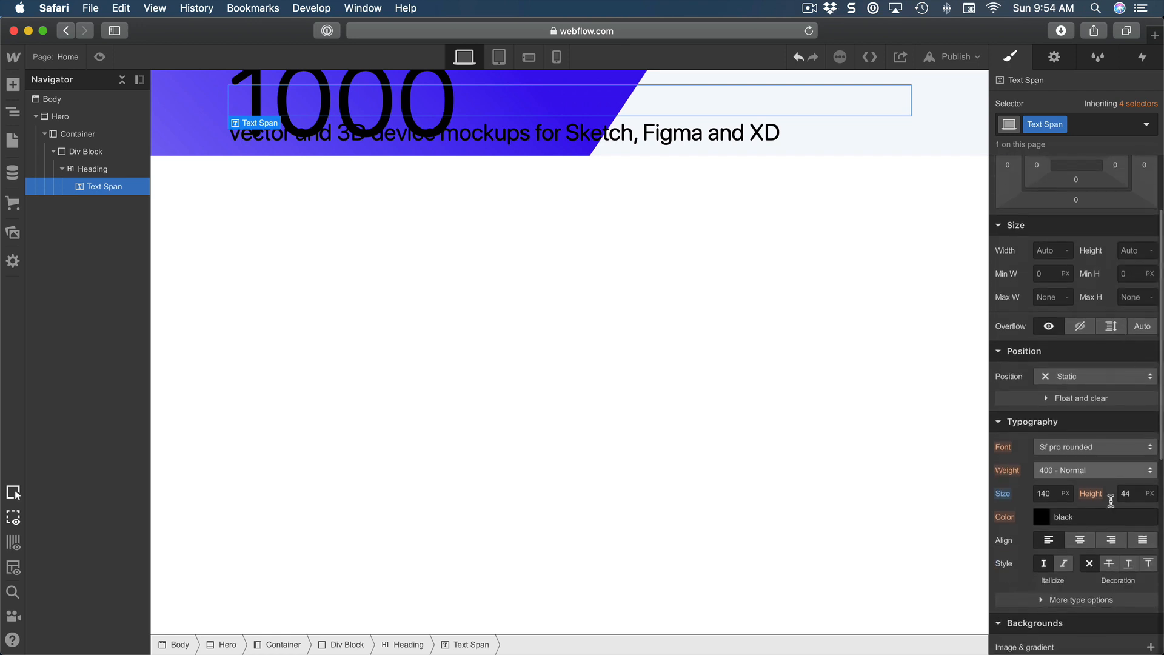
{"action": "left_click", "coordinate": [1133, 494]}
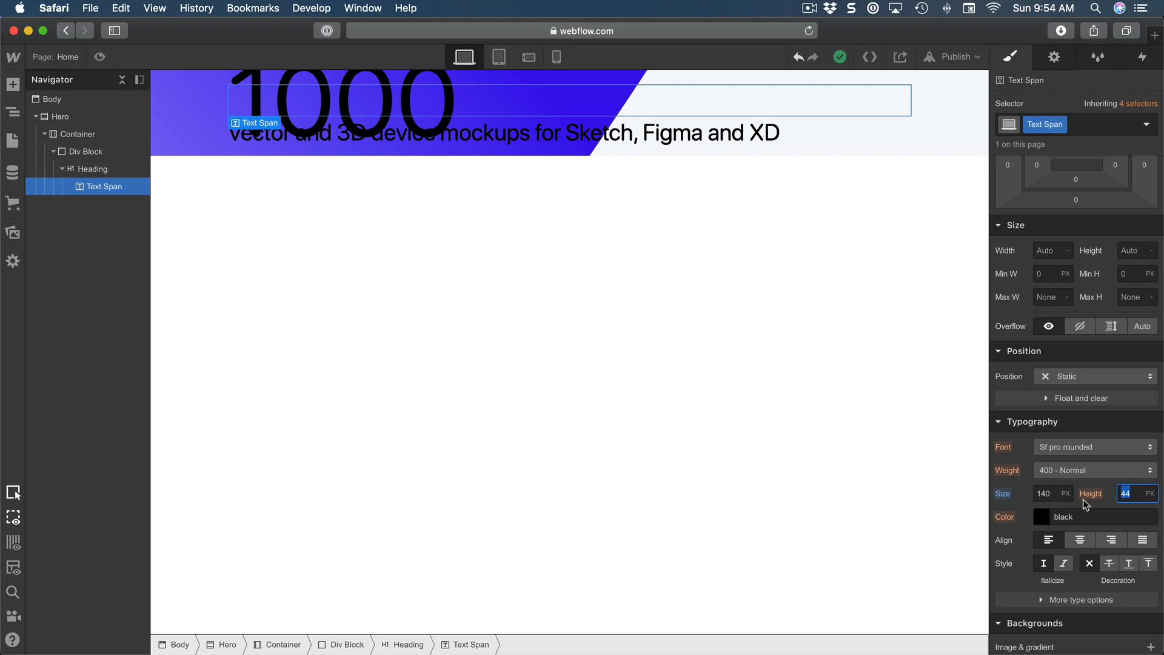
{"action": "type", "text": "140"}
{"action": "key", "text": "Return"}
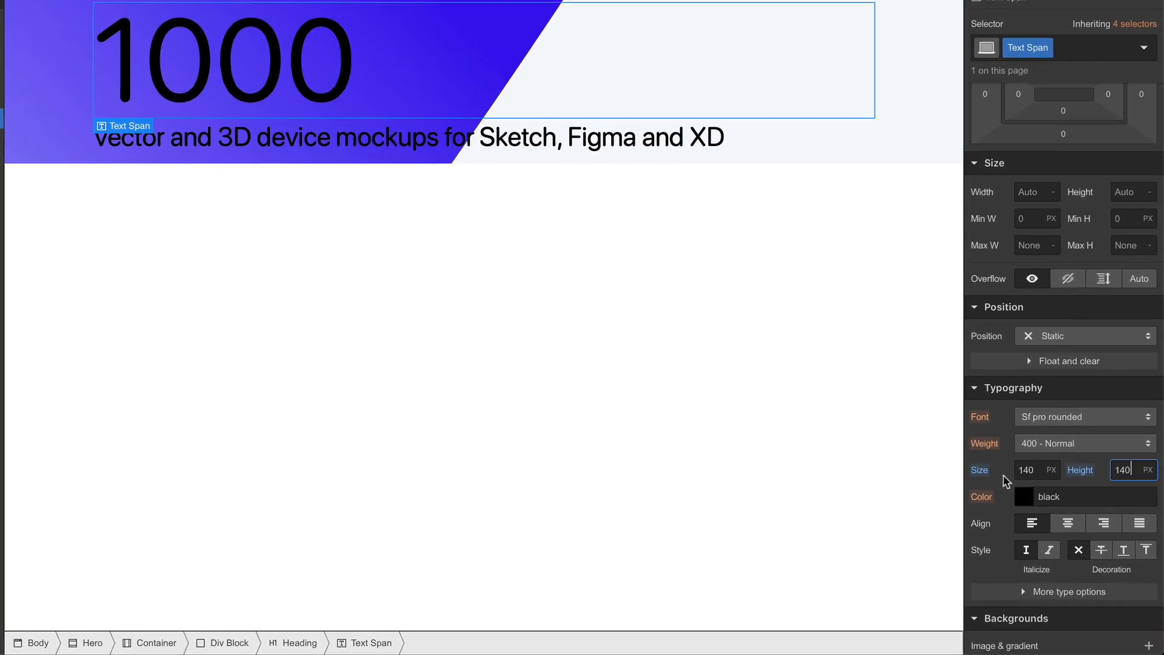
{"action": "left_click", "coordinate": [1023, 497]}
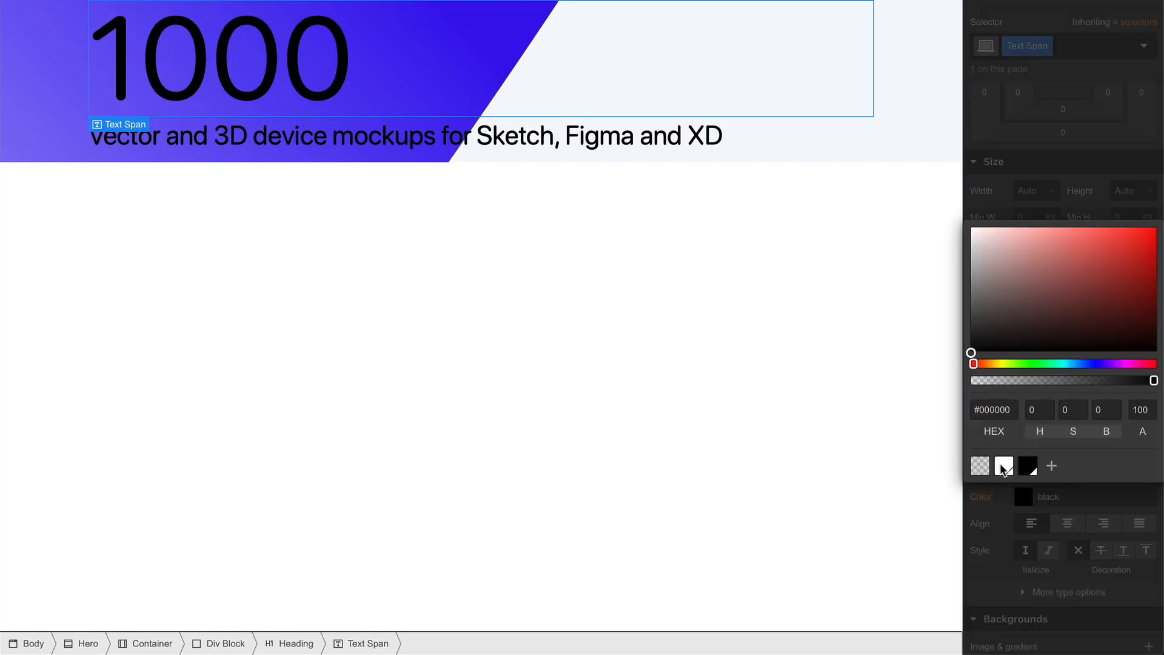
{"action": "left_click", "coordinate": [1004, 466]}
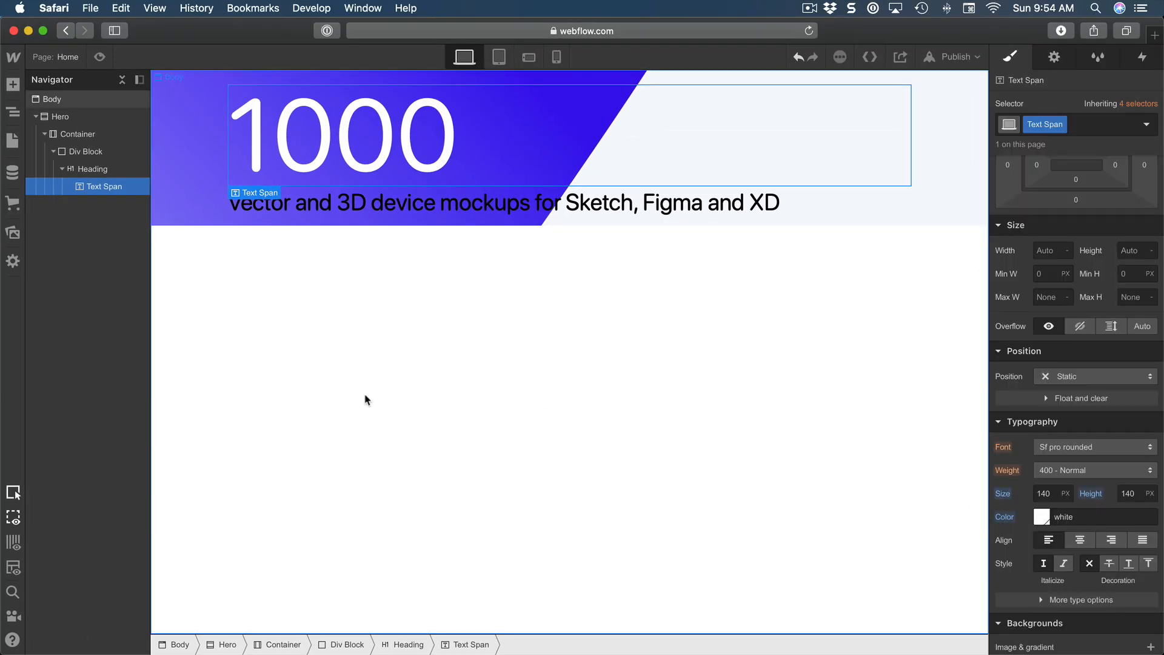
Step: Check the hero heading in the Sketch design, and in Webflow add a div block below the heading inside its parent div block
{"action": "left_click", "coordinate": [351, 606]}
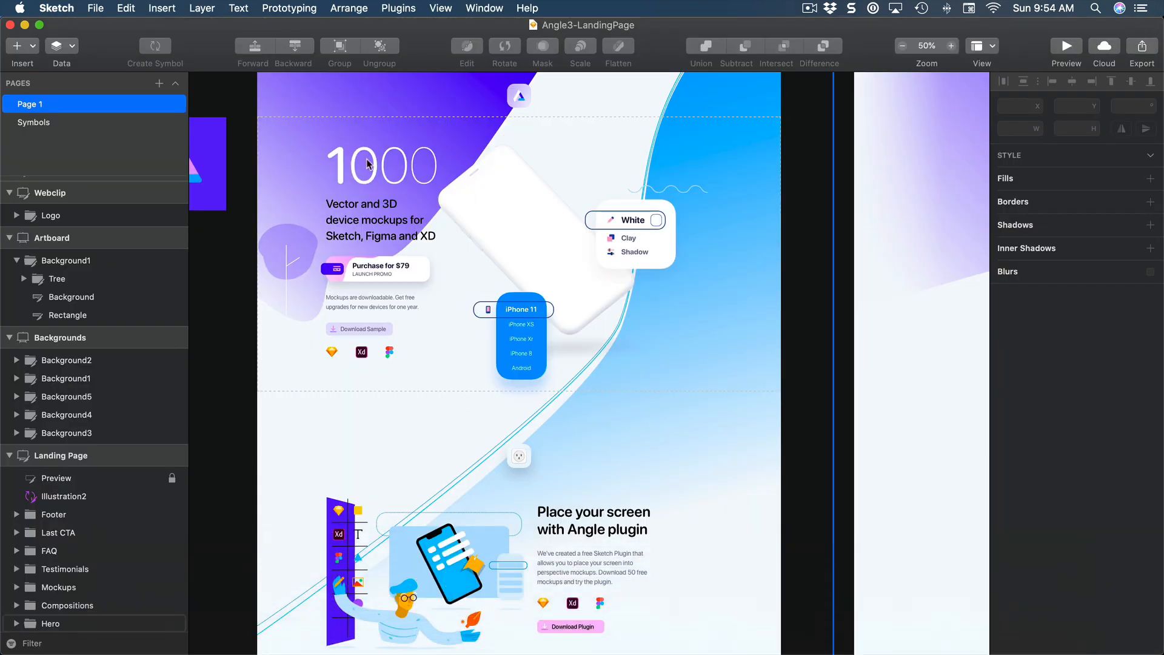
{"action": "key", "text": "super+h"}
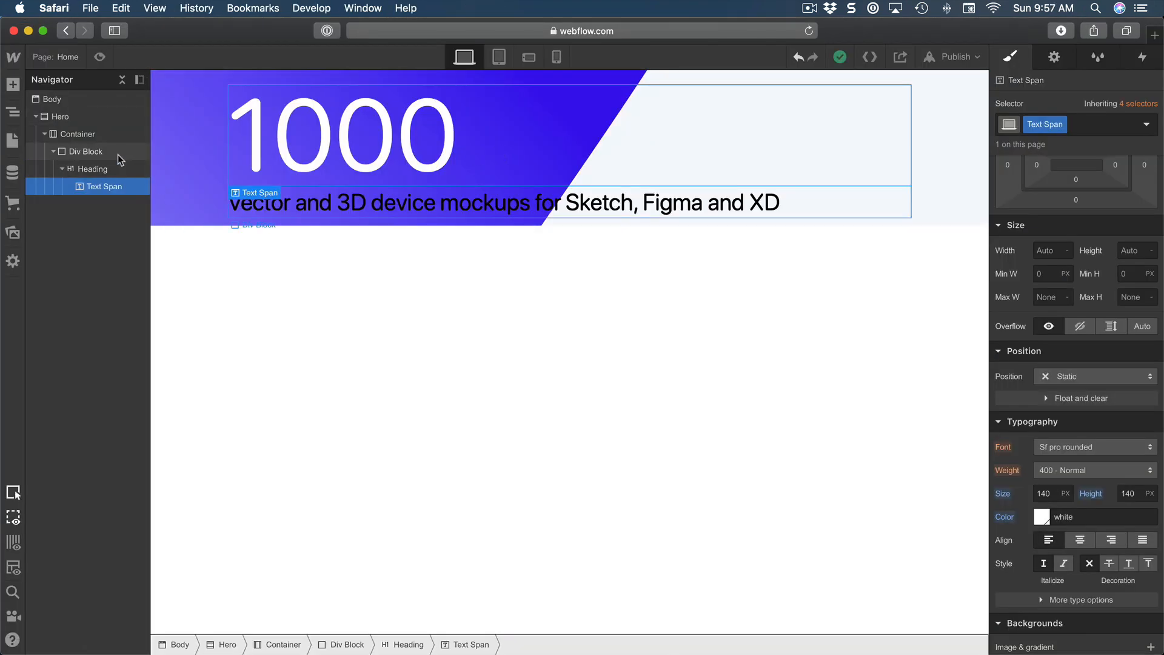
{"action": "left_click", "coordinate": [76, 153]}
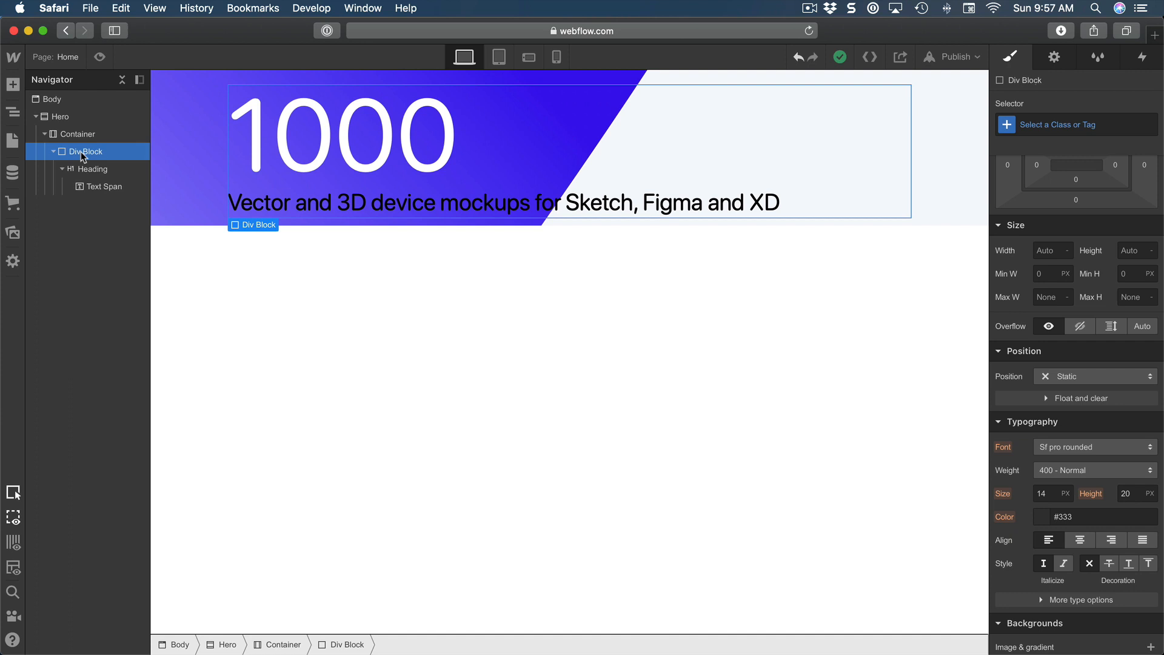
{"action": "key", "text": "a"}
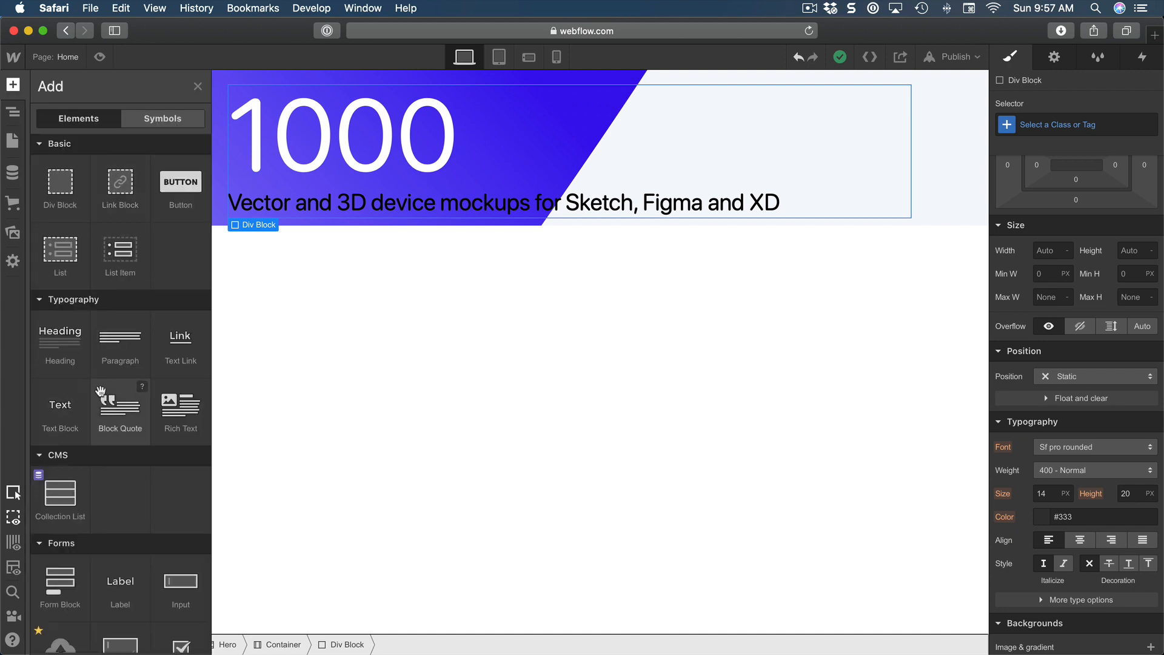
{"action": "scroll", "coordinate": [99, 393], "scroll_direction": "down", "scroll_amount": 1}
{"action": "scroll", "coordinate": [99, 393], "scroll_direction": "up", "scroll_amount": 1}
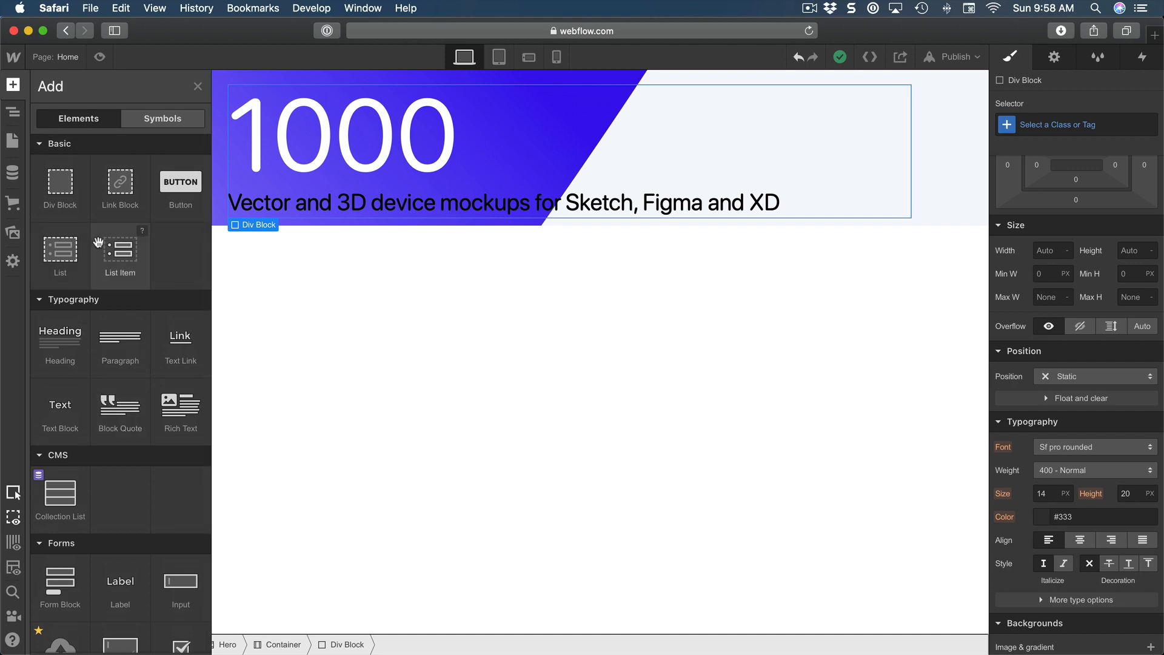
{"action": "left_click", "coordinate": [75, 201]}
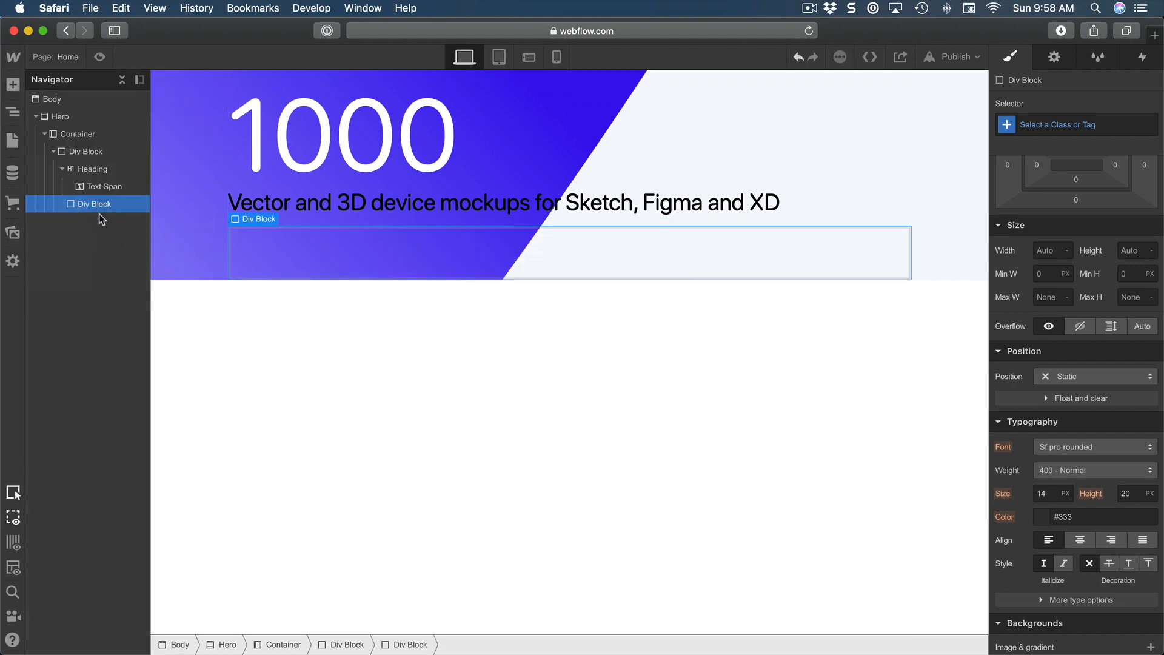
{"action": "left_click", "coordinate": [63, 170]}
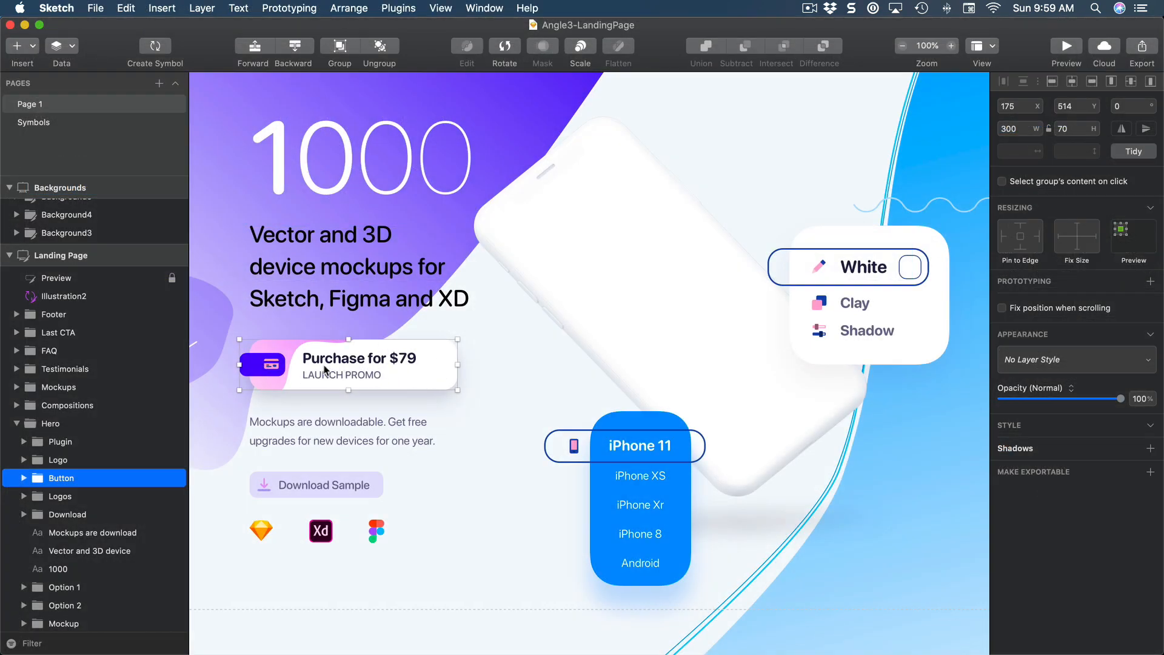
Step: Check the download and purchase buttons in the Sketch design, and set the new Webflow div block to 280 px wide and 70 px high
{"action": "left_click", "coordinate": [303, 490]}
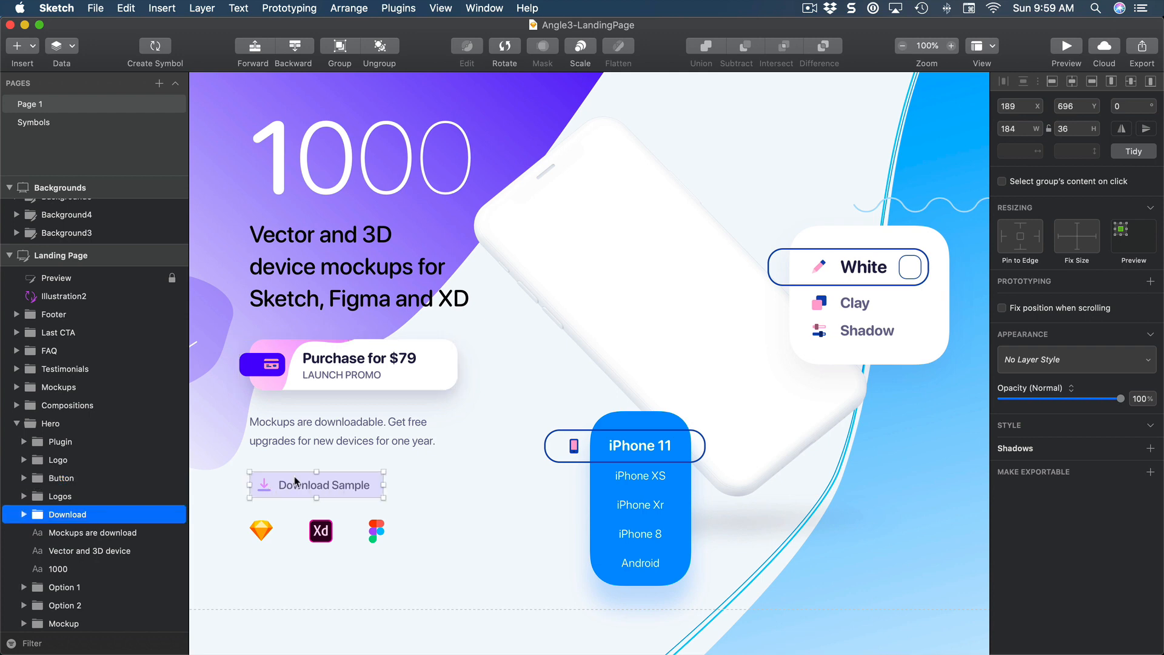
{"action": "left_click", "coordinate": [410, 386]}
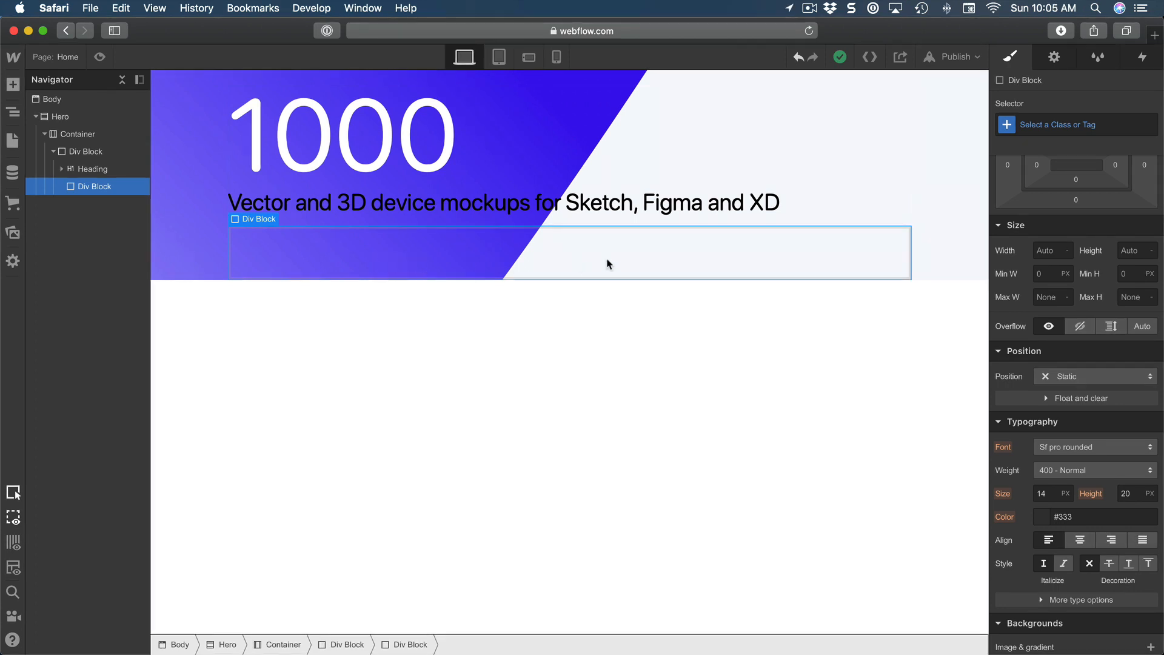
{"action": "left_click", "coordinate": [1046, 253]}
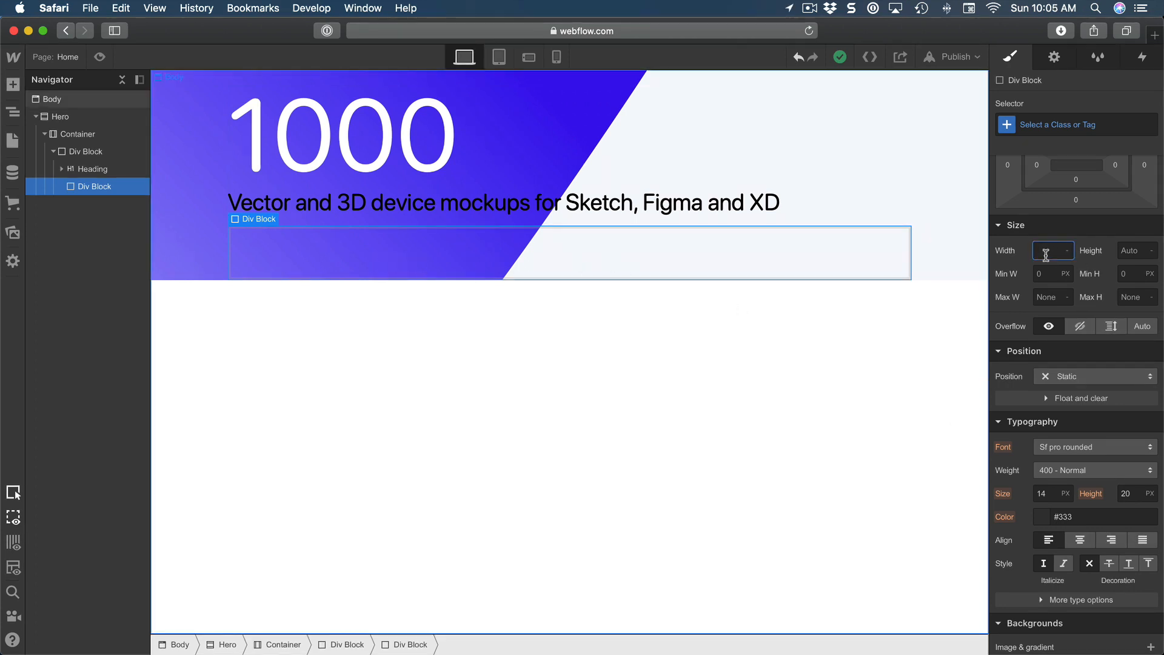
{"action": "type", "text": "280"}
{"action": "key", "text": "Tab"}
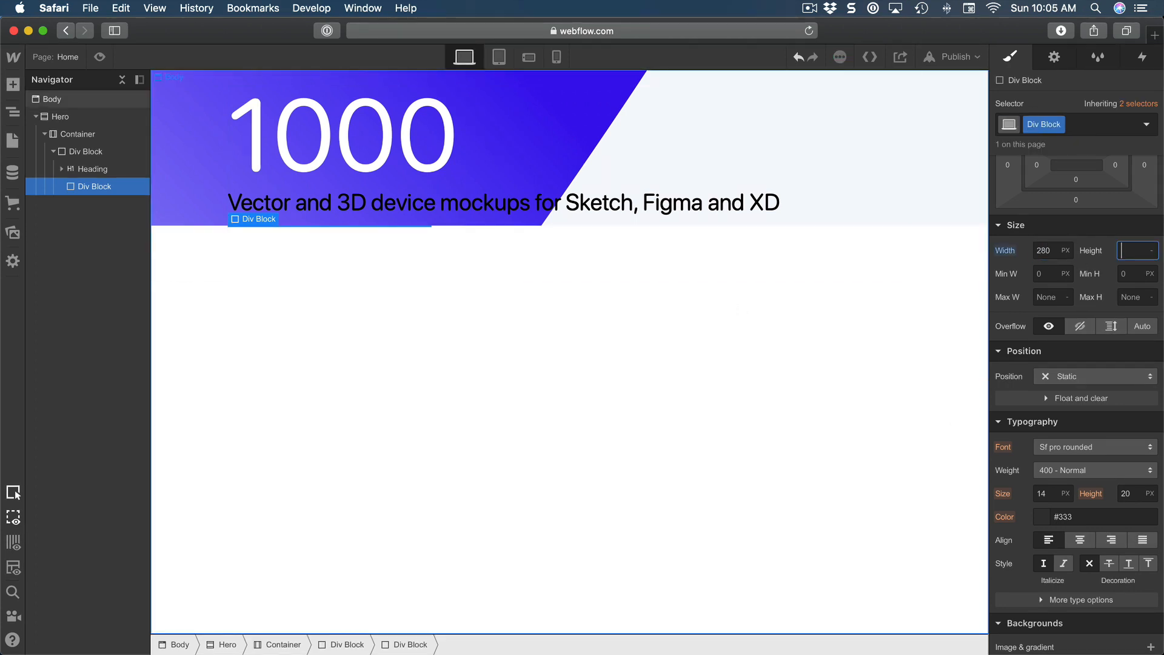
{"action": "type", "text": "70"}
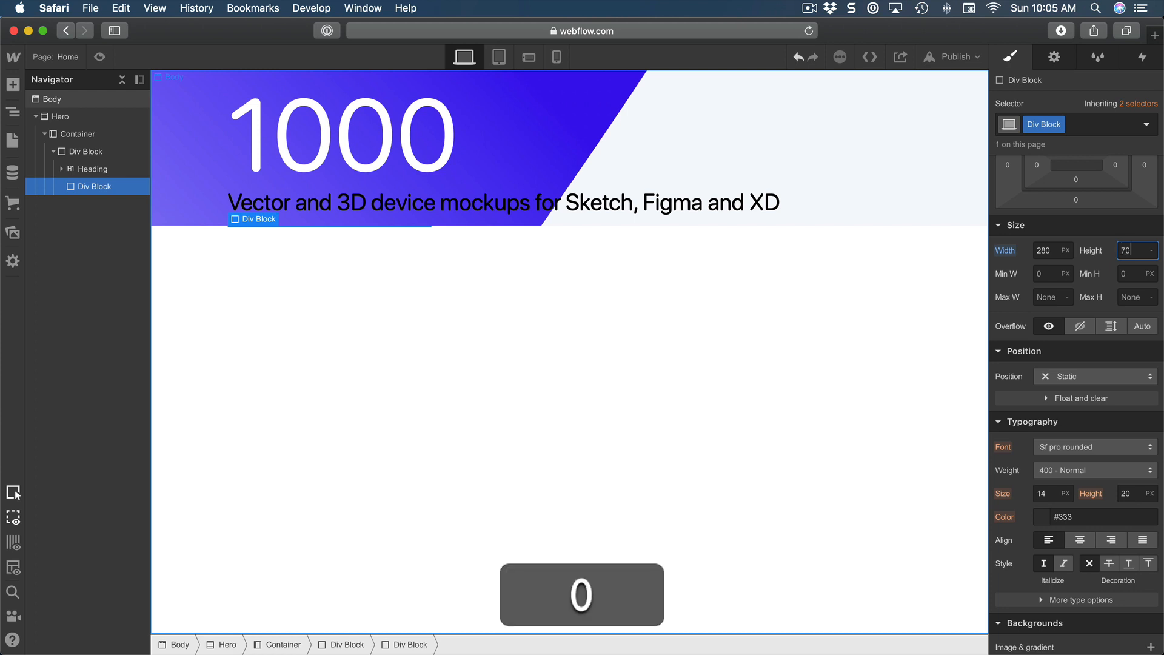
{"action": "key", "text": "Return"}
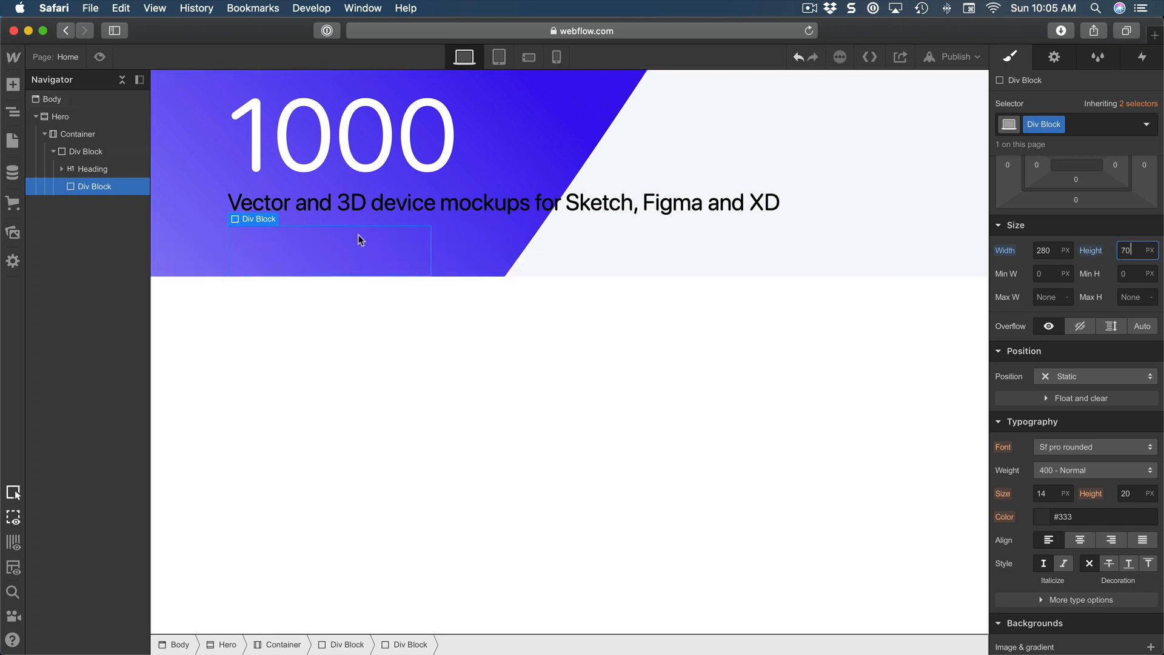
Step: Give the button div block a white background colour and a border radius of 20 px
{"action": "scroll", "coordinate": [1111, 319], "scroll_direction": "down", "scroll_amount": 6}
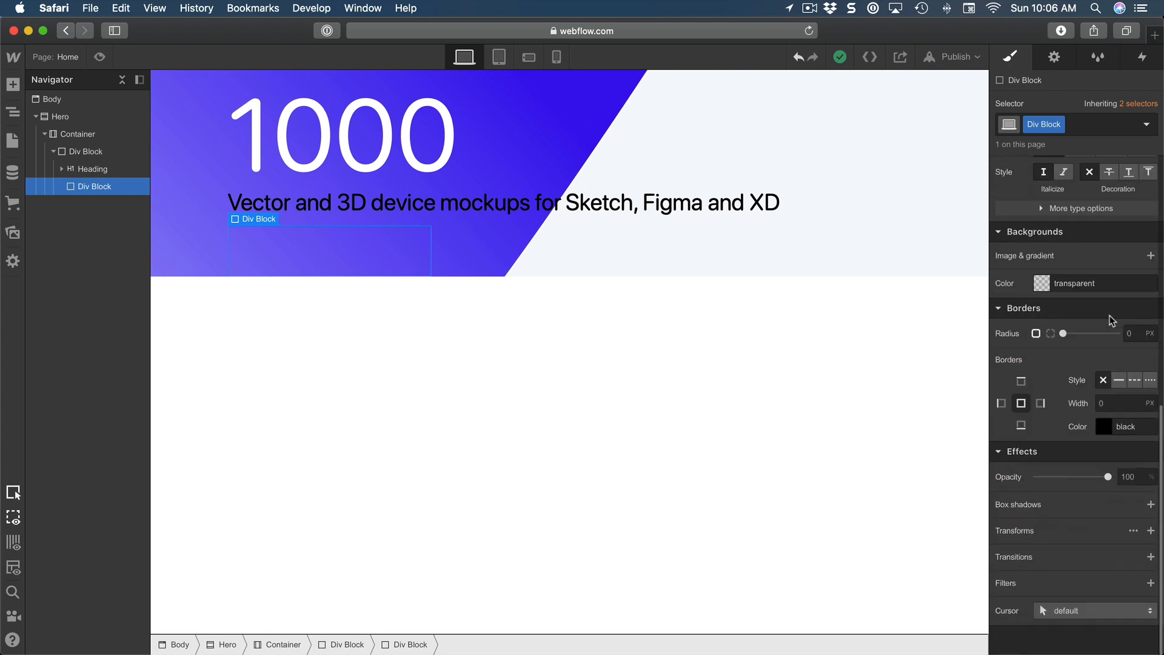
{"action": "left_click", "coordinate": [1110, 285]}
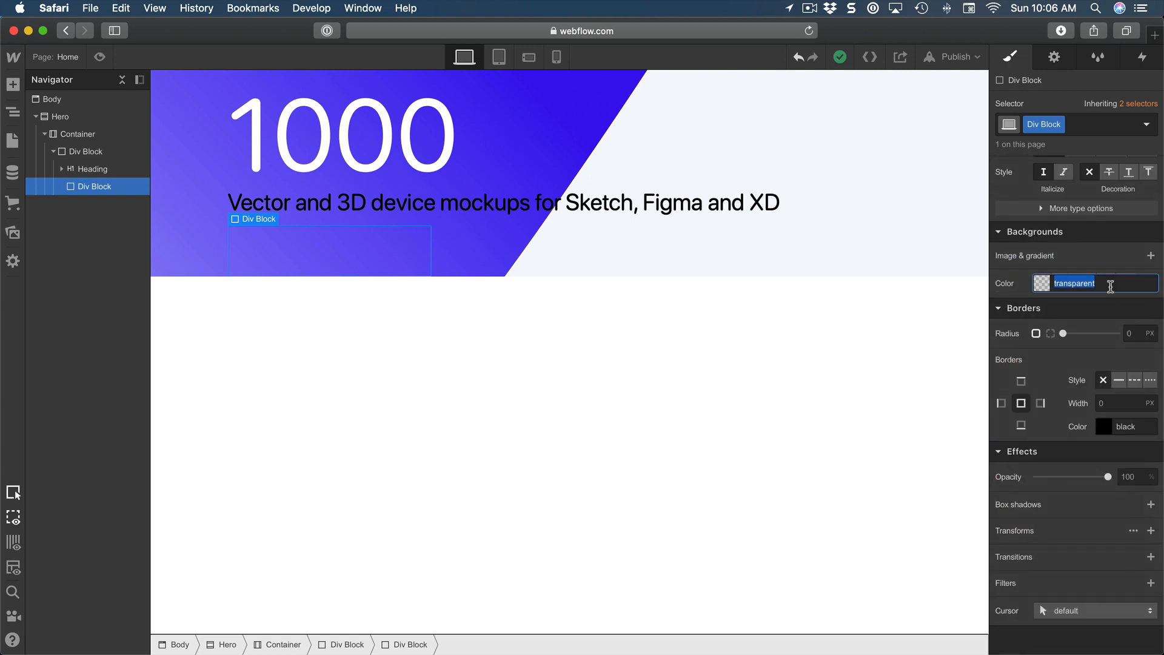
{"action": "type", "text": "white"}
{"action": "key", "text": "Return"}
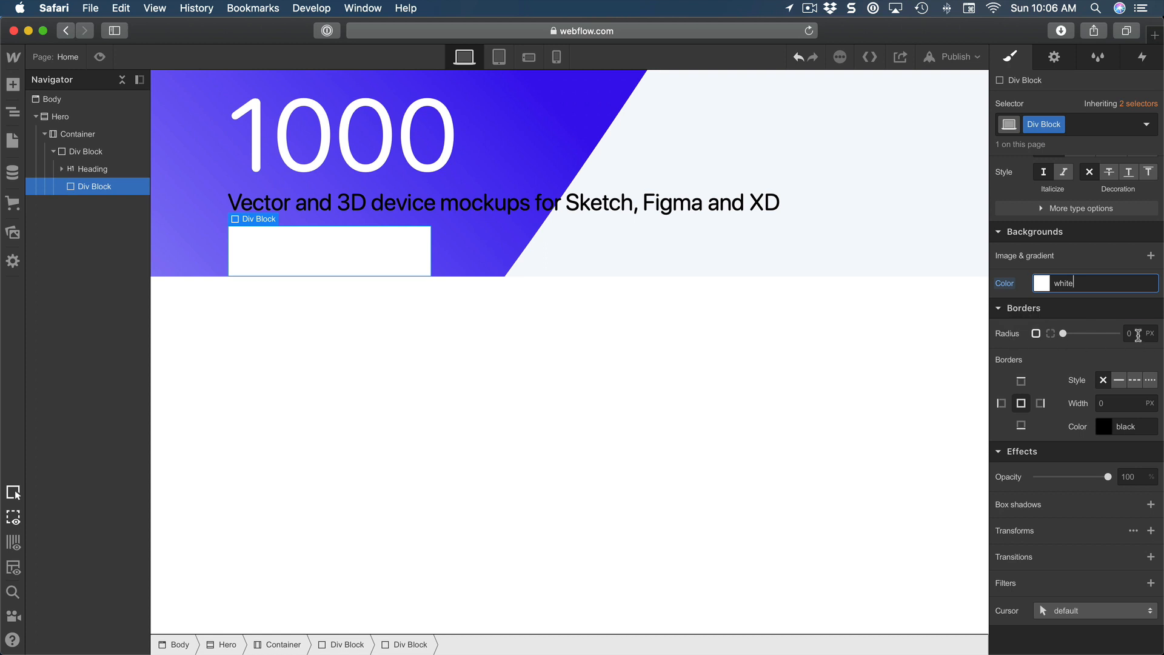
{"action": "left_click", "coordinate": [1138, 336]}
{"action": "type", "text": "20"}
{"action": "key", "text": "super+Return"}
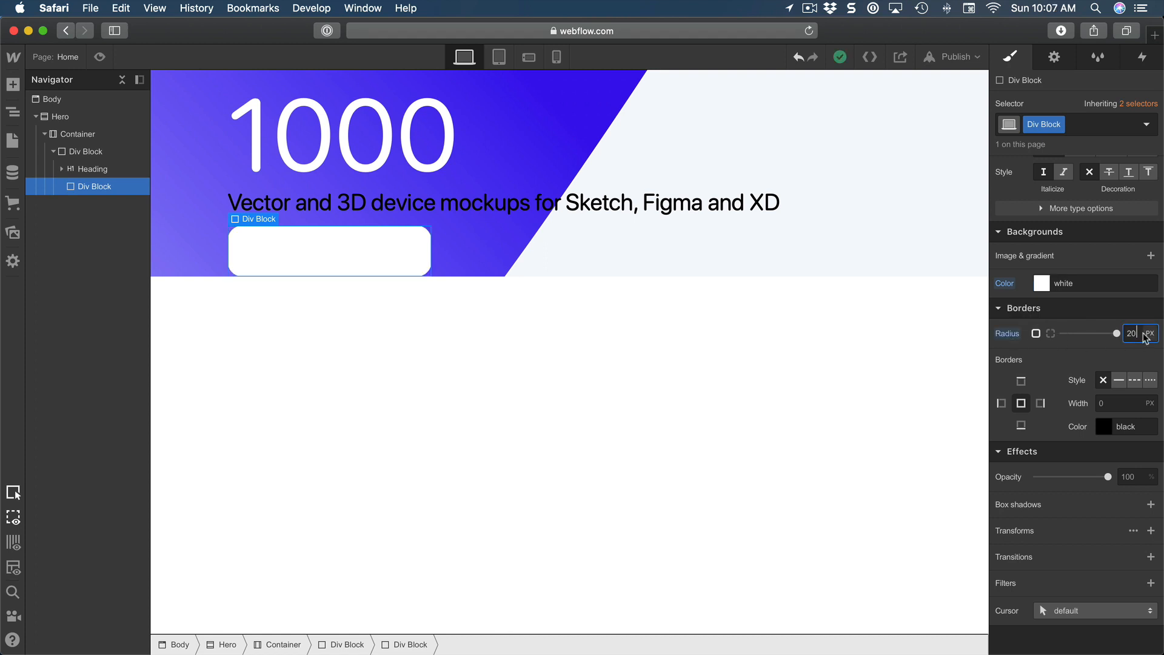
Step: Add a background image to the button div block, choosing Background-Button.svg from the assets
{"action": "left_click", "coordinate": [1151, 255]}
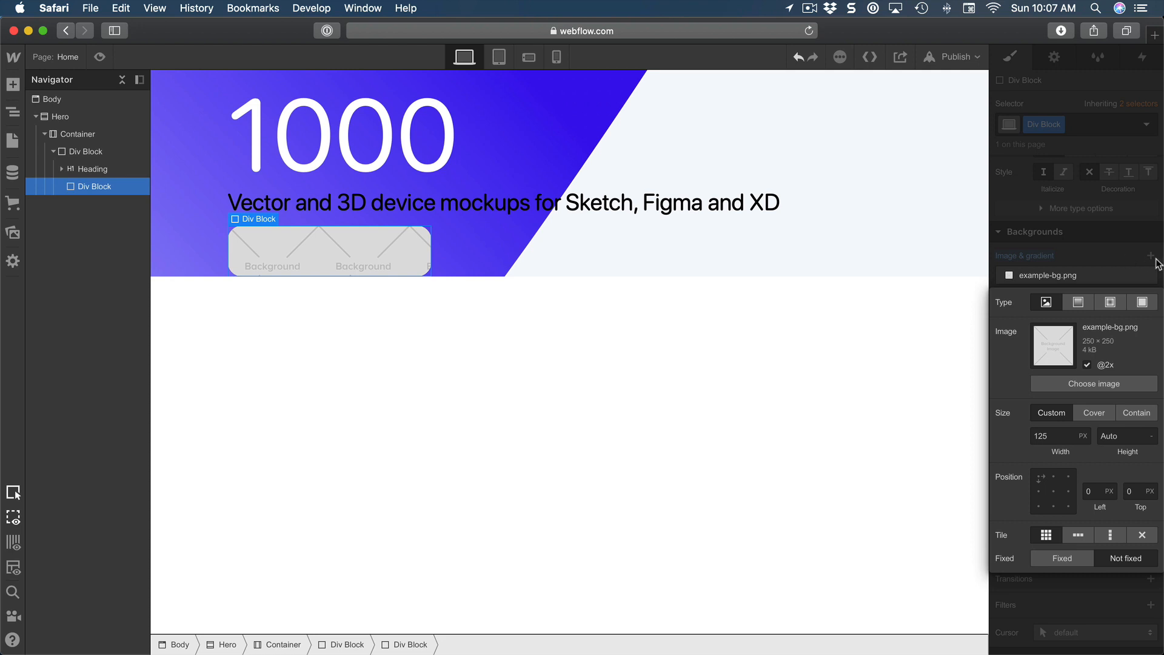
{"action": "left_click", "coordinate": [1079, 382]}
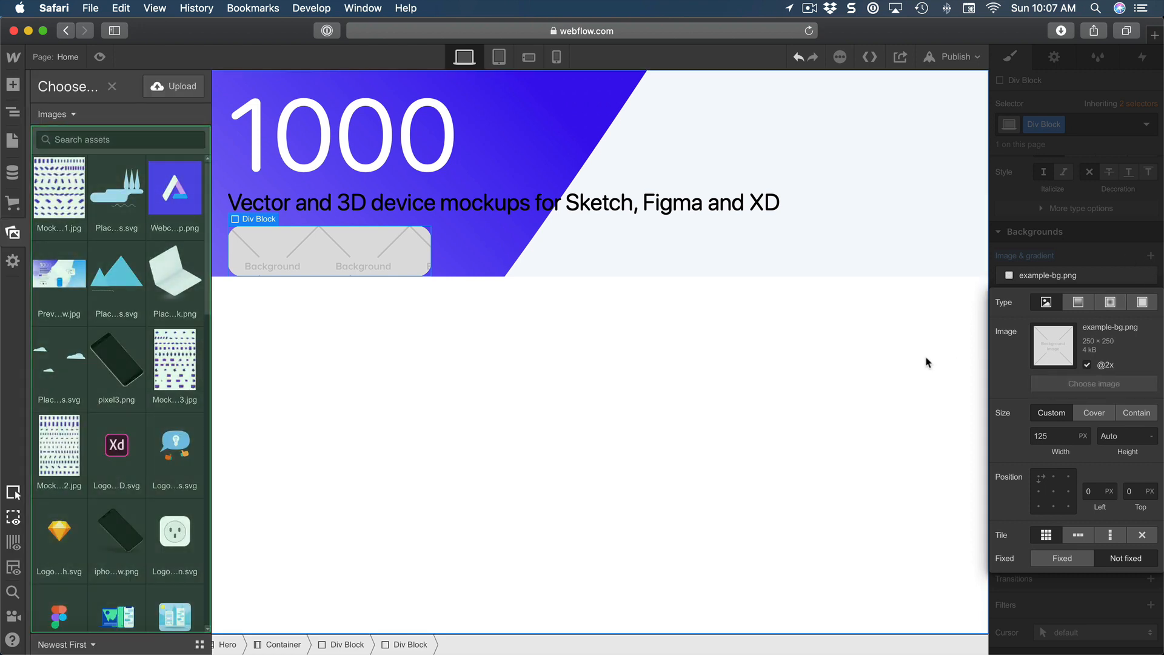
{"action": "left_click", "coordinate": [83, 352]}
{"action": "scroll", "coordinate": [85, 350], "scroll_direction": "down", "scroll_amount": 10}
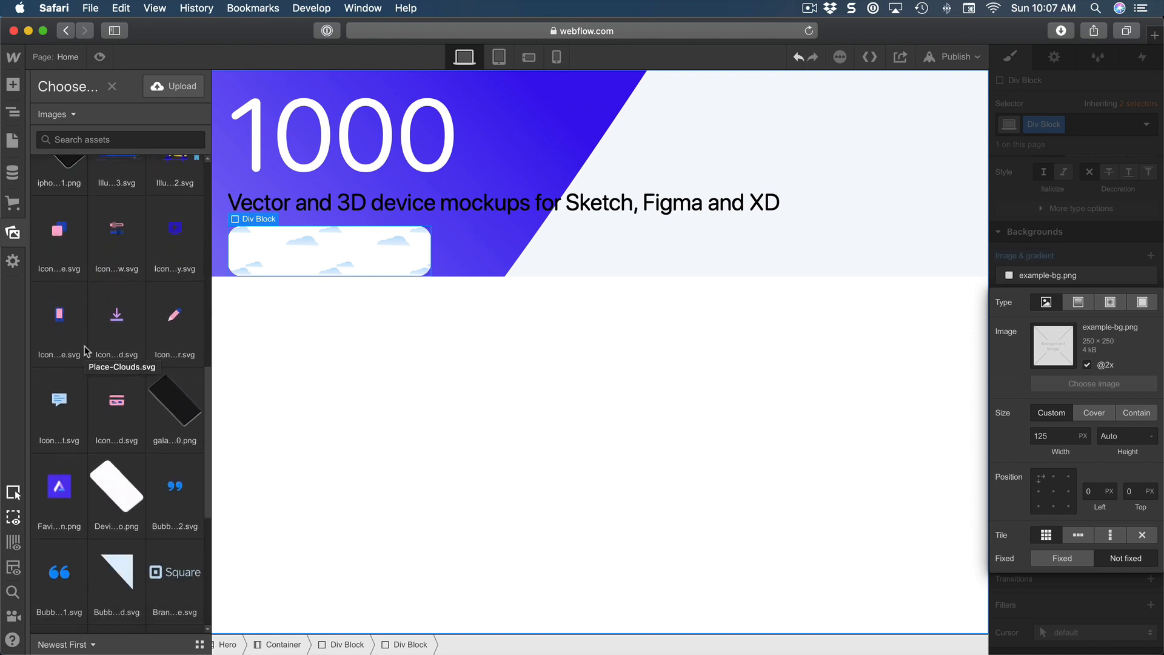
{"action": "scroll", "coordinate": [85, 345], "scroll_direction": "down", "scroll_amount": 5}
{"action": "left_click", "coordinate": [105, 598]}
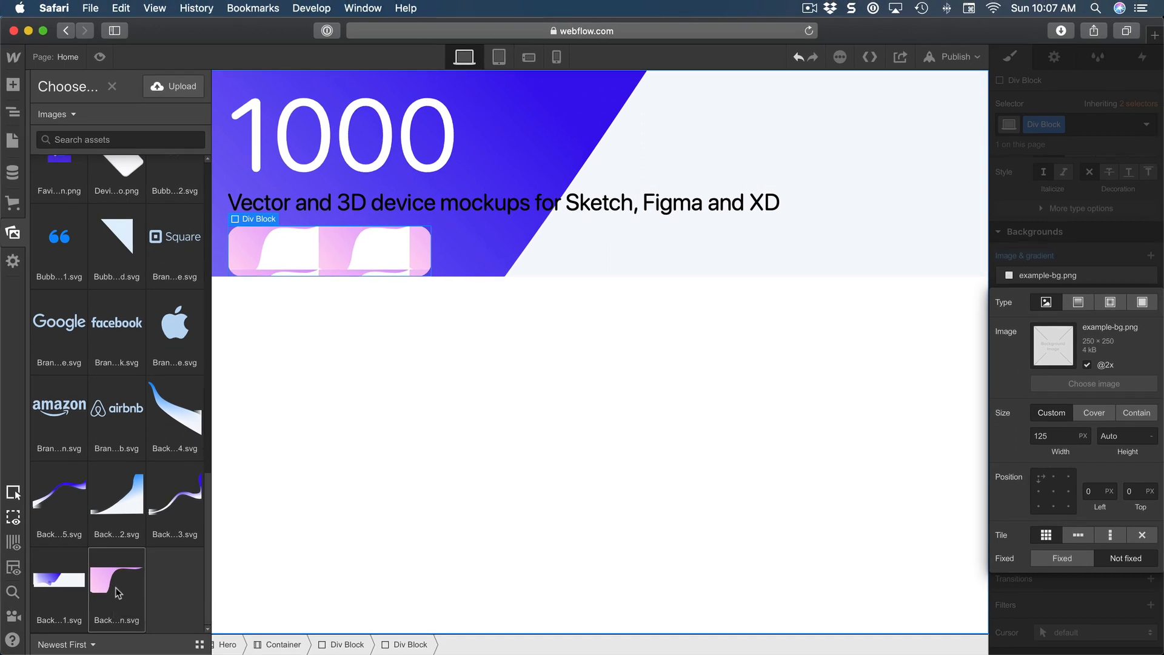
{"action": "left_click", "coordinate": [173, 556]}
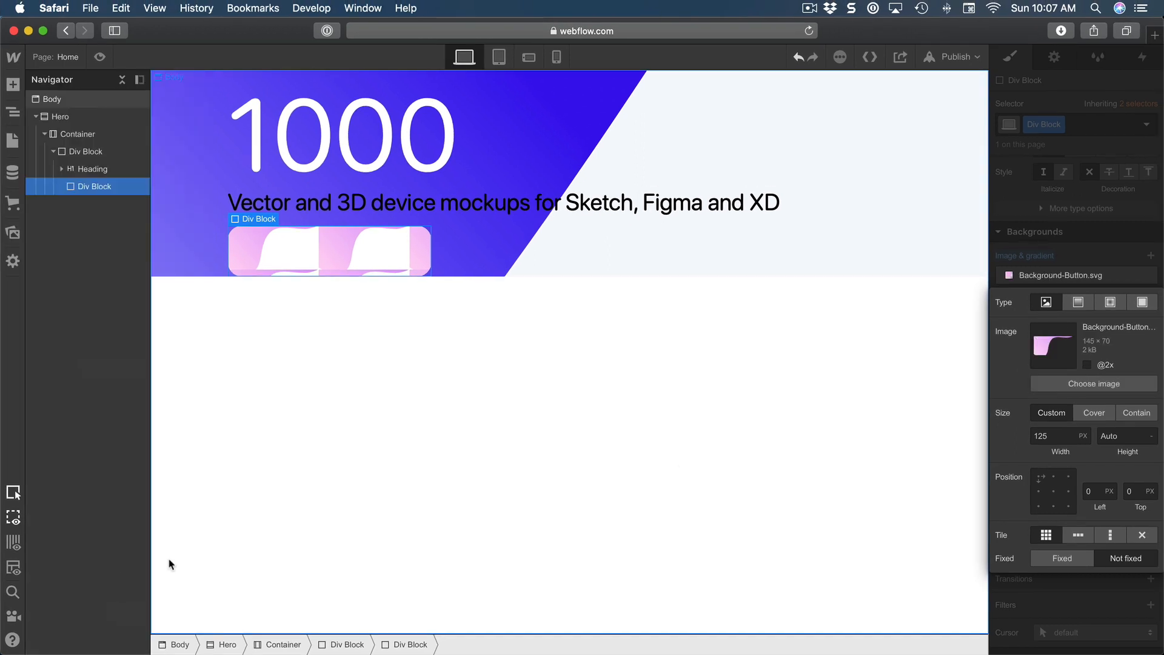
Step: Set the button background image's width to Auto and turn off its tiling
{"action": "left_click", "coordinate": [1057, 436]}
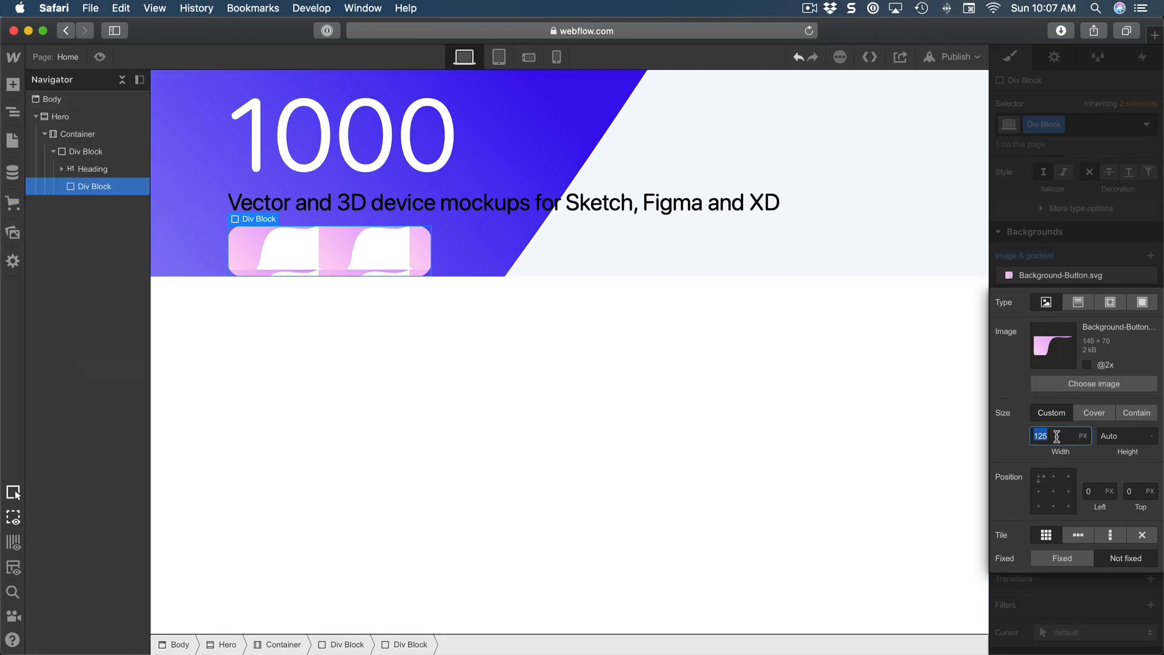
{"action": "type", "text": "Auto"}
{"action": "key", "text": "Return"}
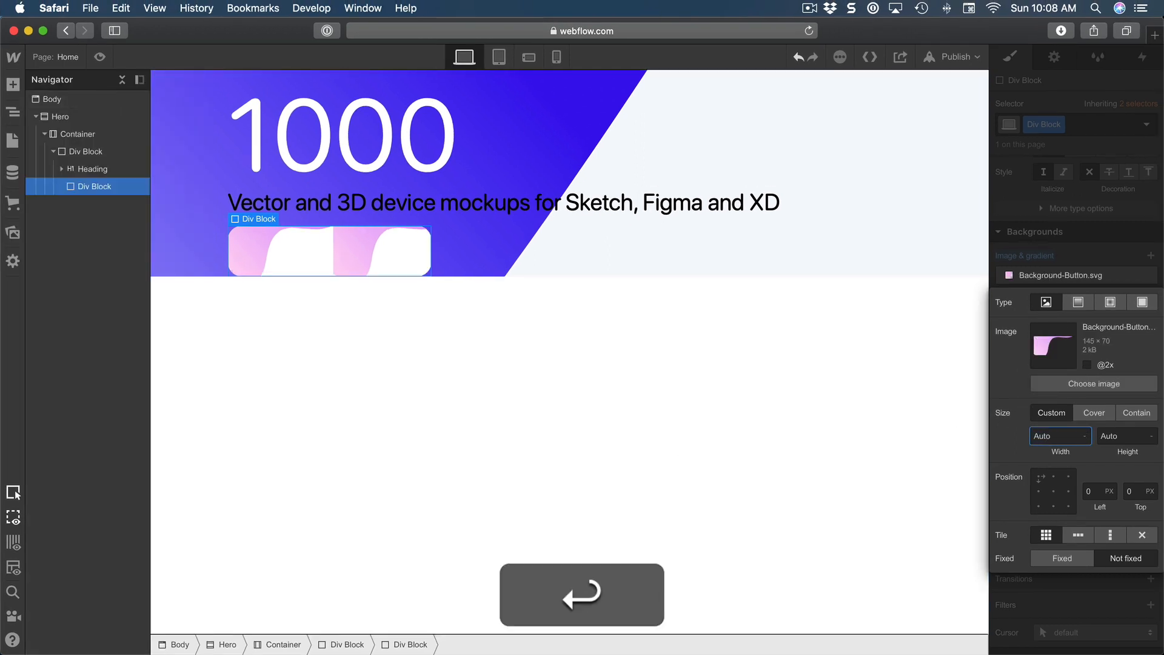
{"action": "left_click", "coordinate": [1141, 536]}
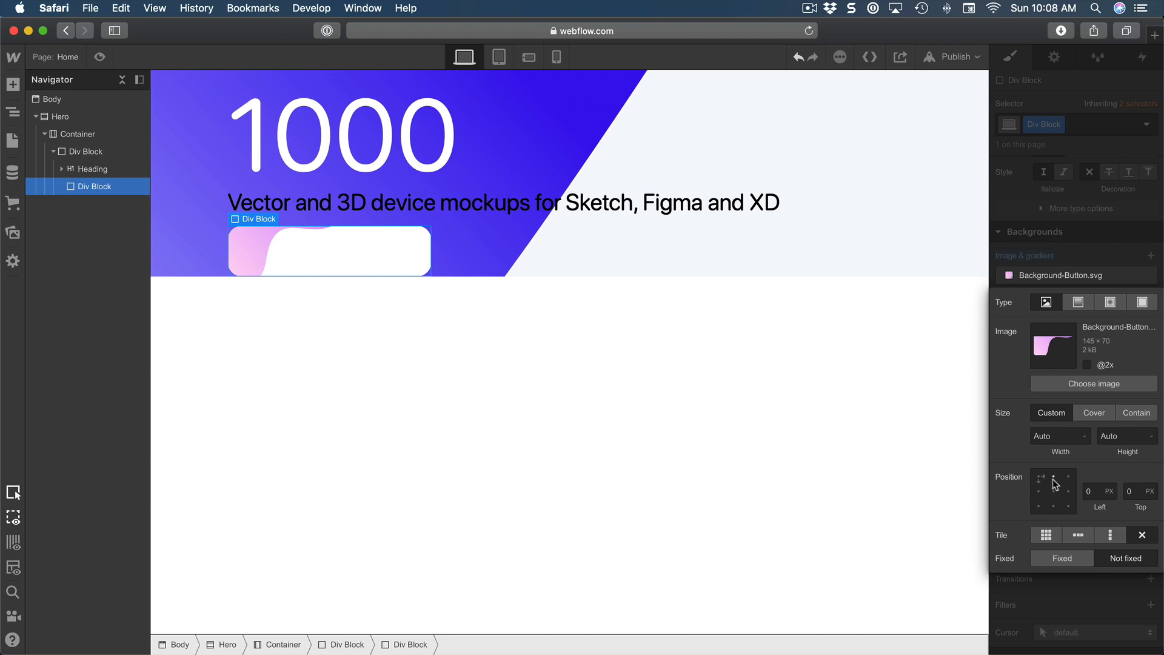
{"action": "left_click", "coordinate": [304, 260]}
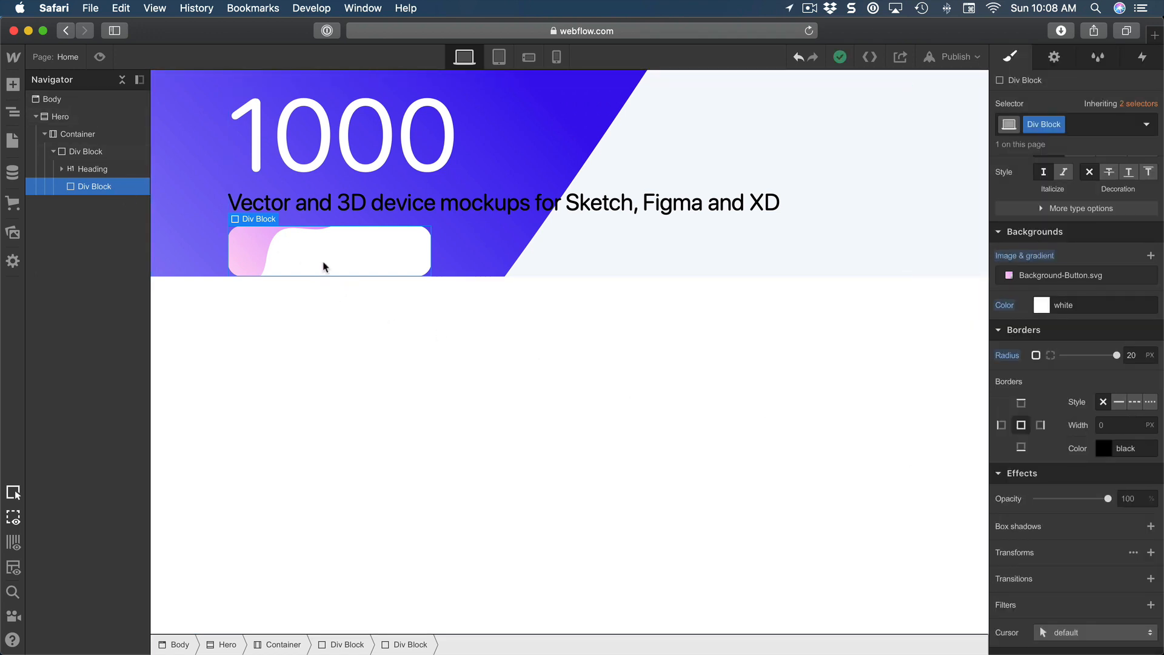
Step: Add two text blocks inside the white button div block
{"action": "key", "text": "a"}
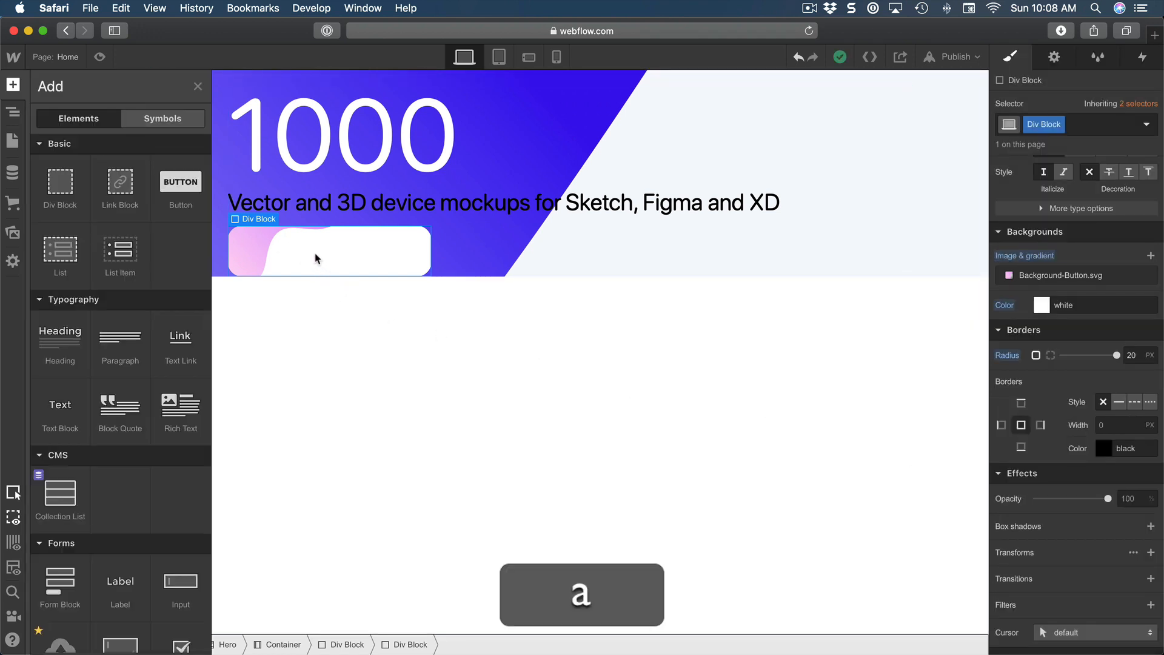
{"action": "left_click", "coordinate": [59, 411]}
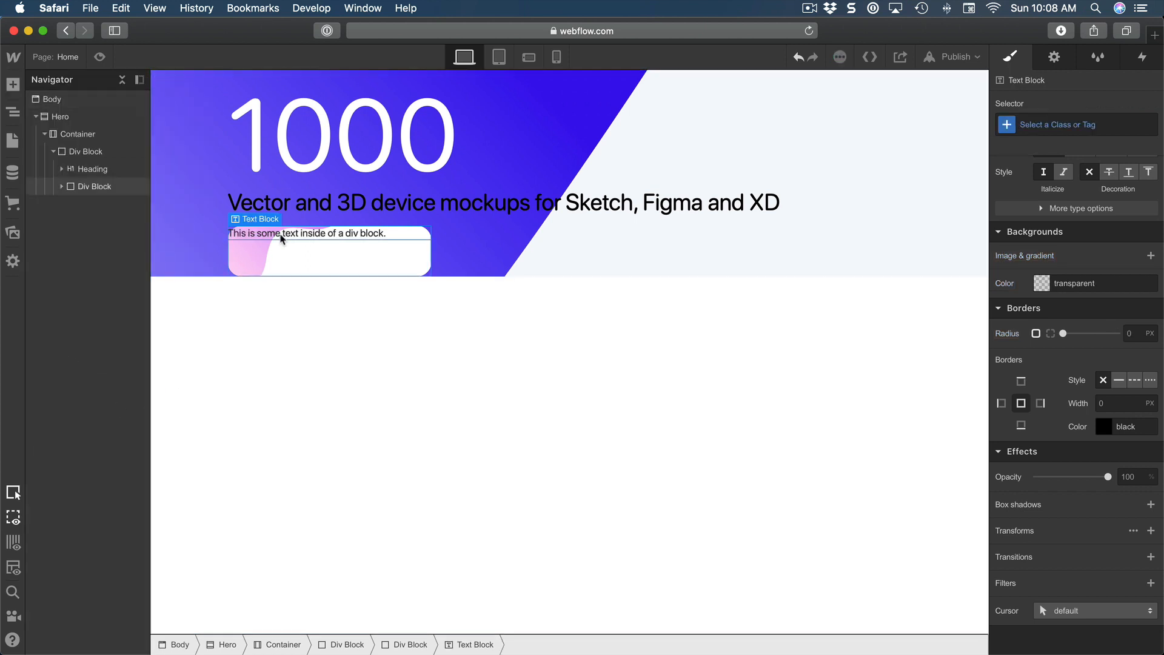
{"action": "key", "text": "a"}
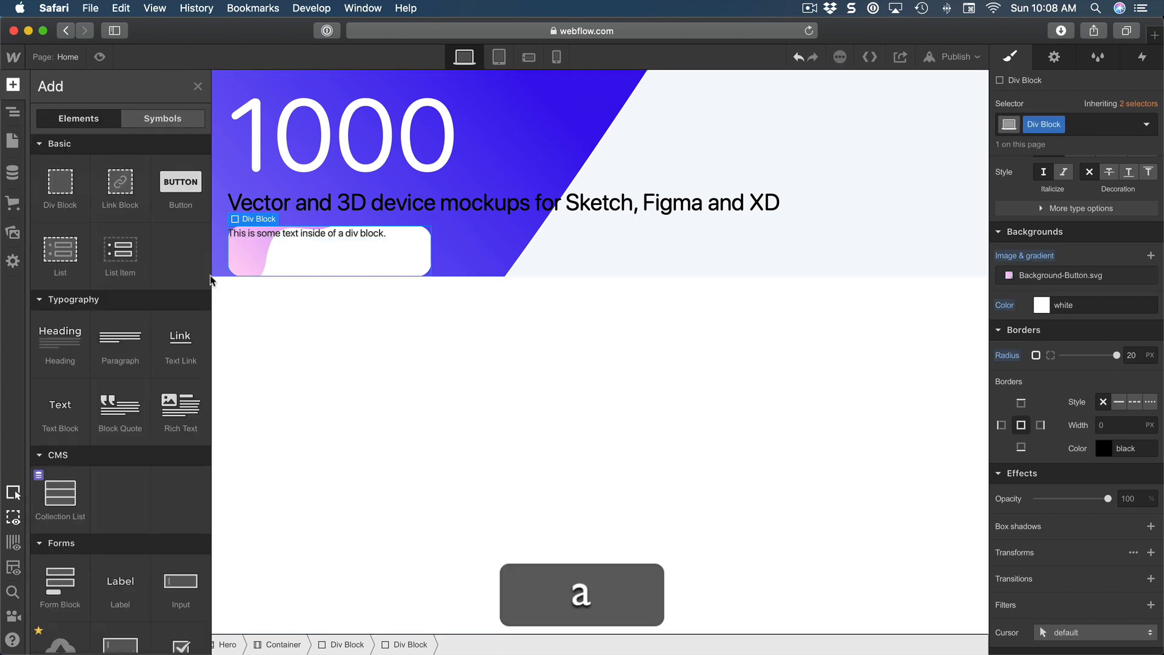
{"action": "left_click", "coordinate": [61, 413]}
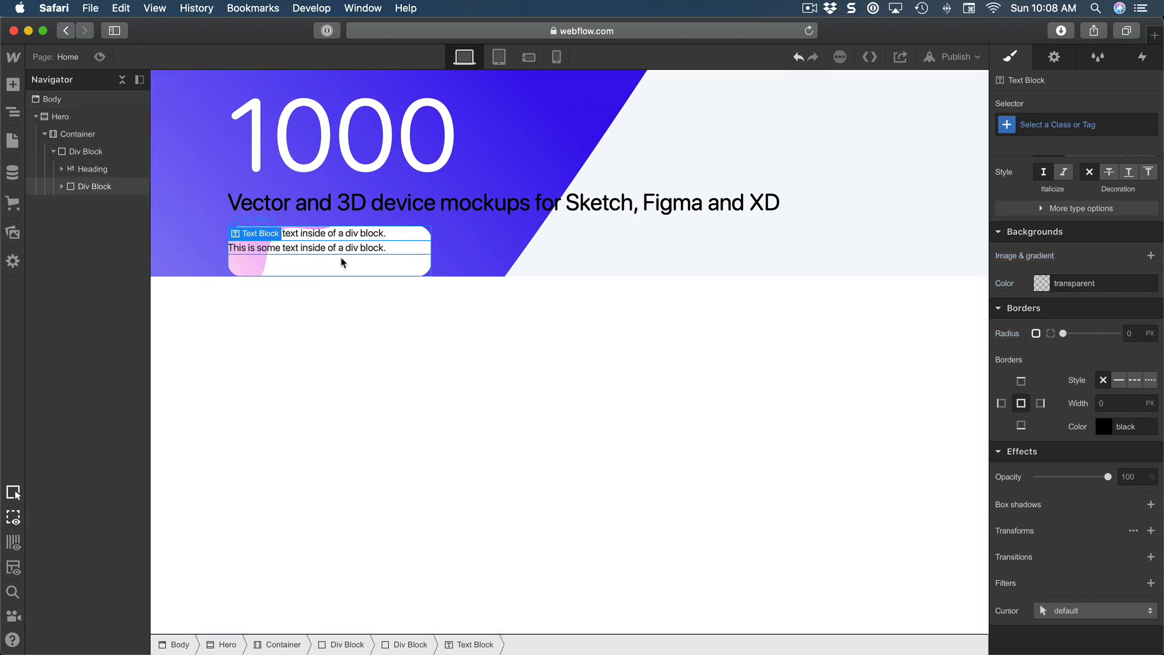
Step: Replace the placeholder text in the white button's upper text block with "Purchase for $79"
{"action": "left_click", "coordinate": [327, 271]}
{"action": "left_click", "coordinate": [322, 237]}
{"action": "double_click", "coordinate": [321, 235]}
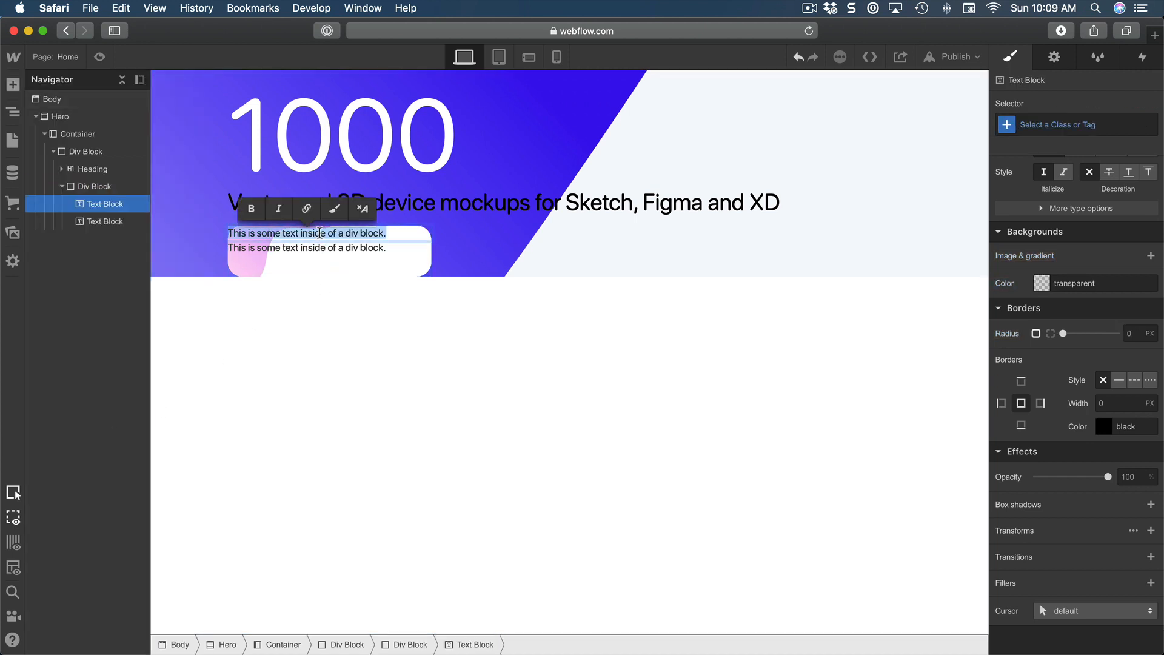
{"action": "type", "text": "Purchase"}
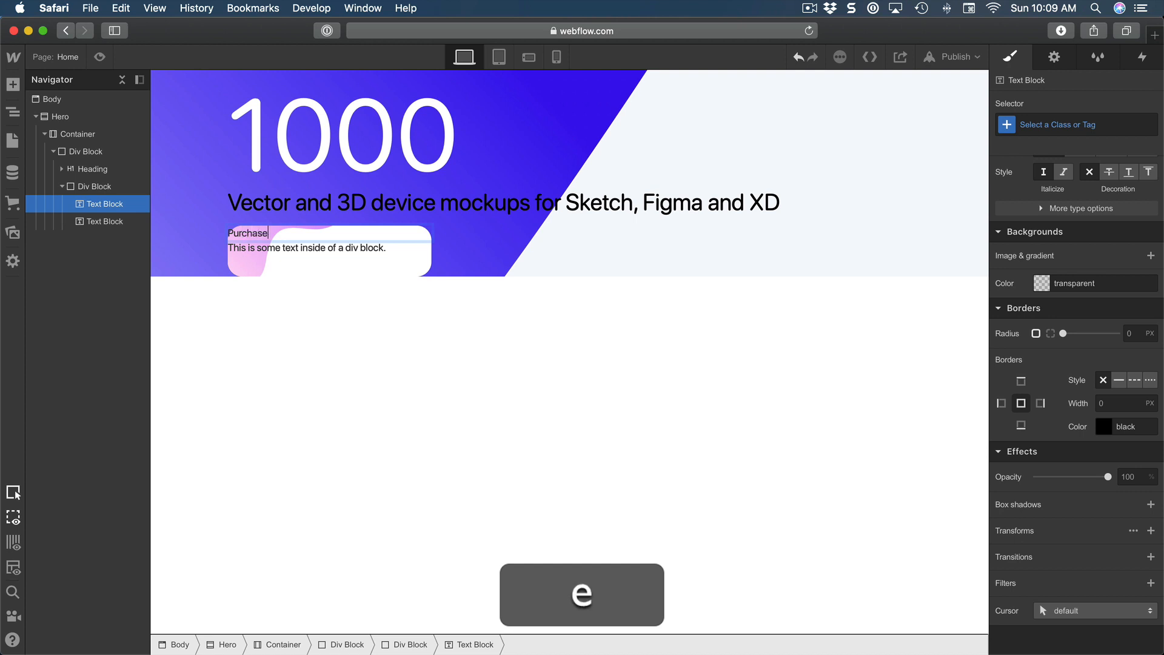
{"action": "type", "text": " for $79"}
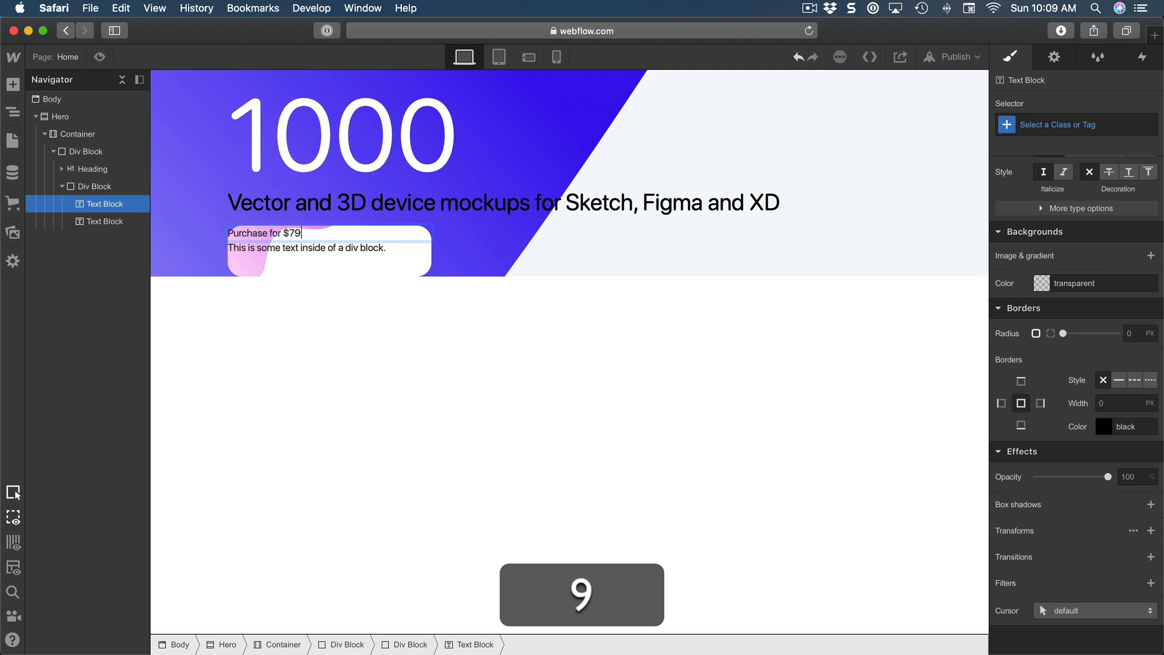
Step: Replace the placeholder text in the button's lower text block with "LAUNCH PROMO"
{"action": "double_click", "coordinate": [314, 247]}
{"action": "key", "text": "shift"}
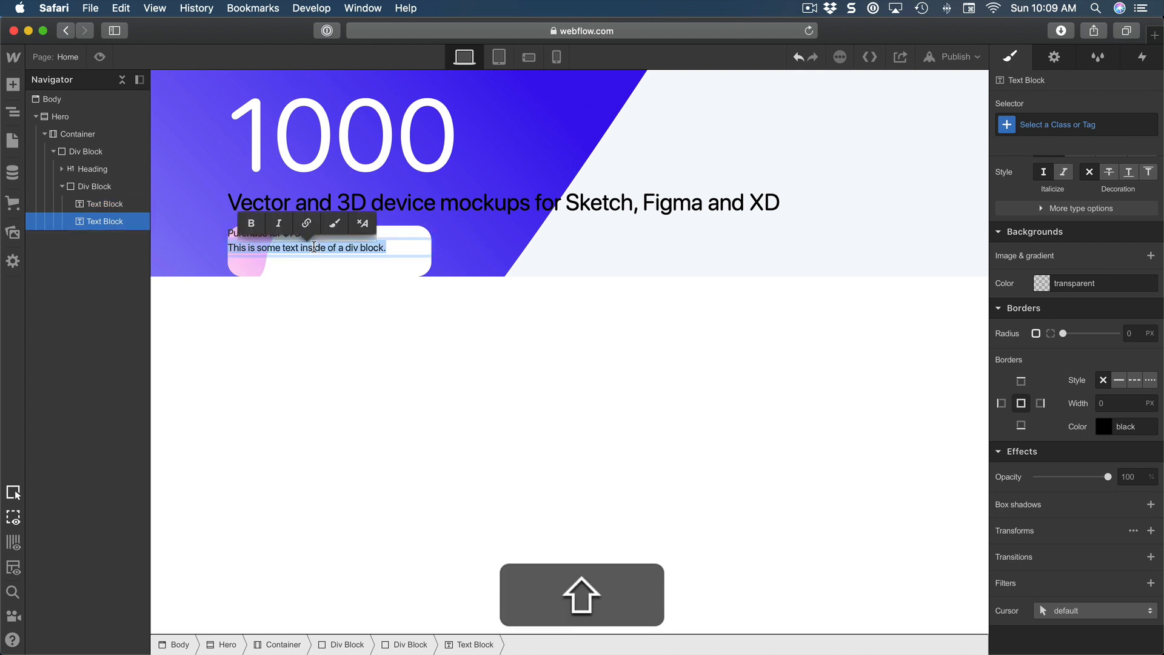
{"action": "type", "text": "LAUNCH PROMO"}
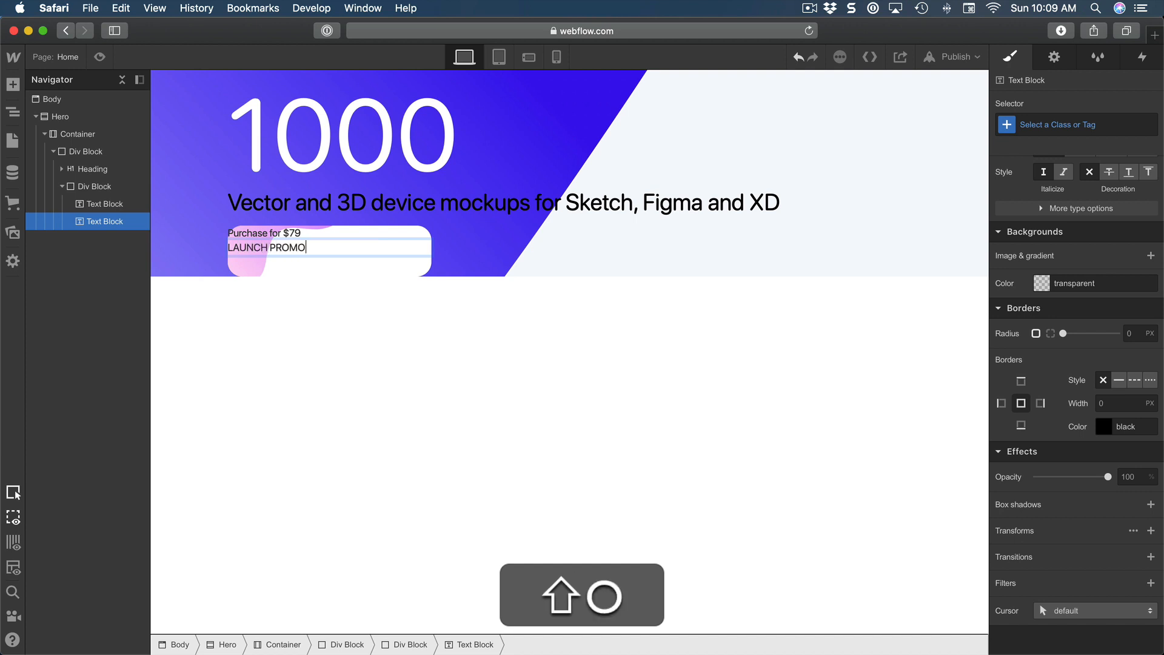
{"action": "key", "text": "Escape"}
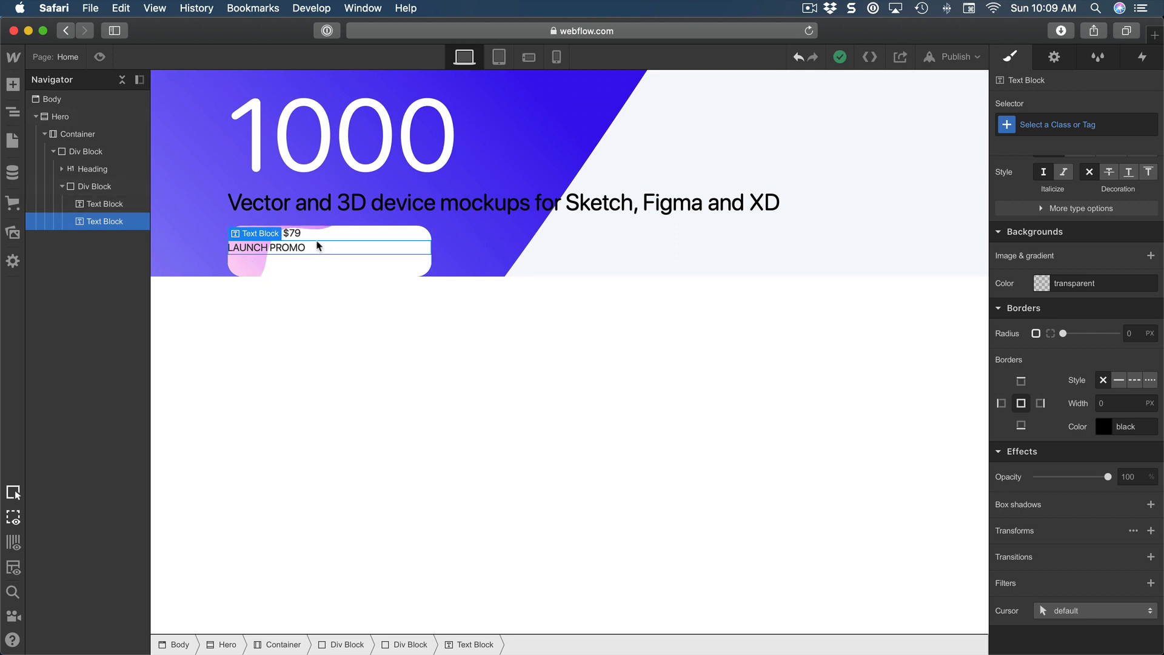
Step: Give the white button div block a left padding of 70 px and a top padding of 16 px
{"action": "left_click", "coordinate": [317, 269]}
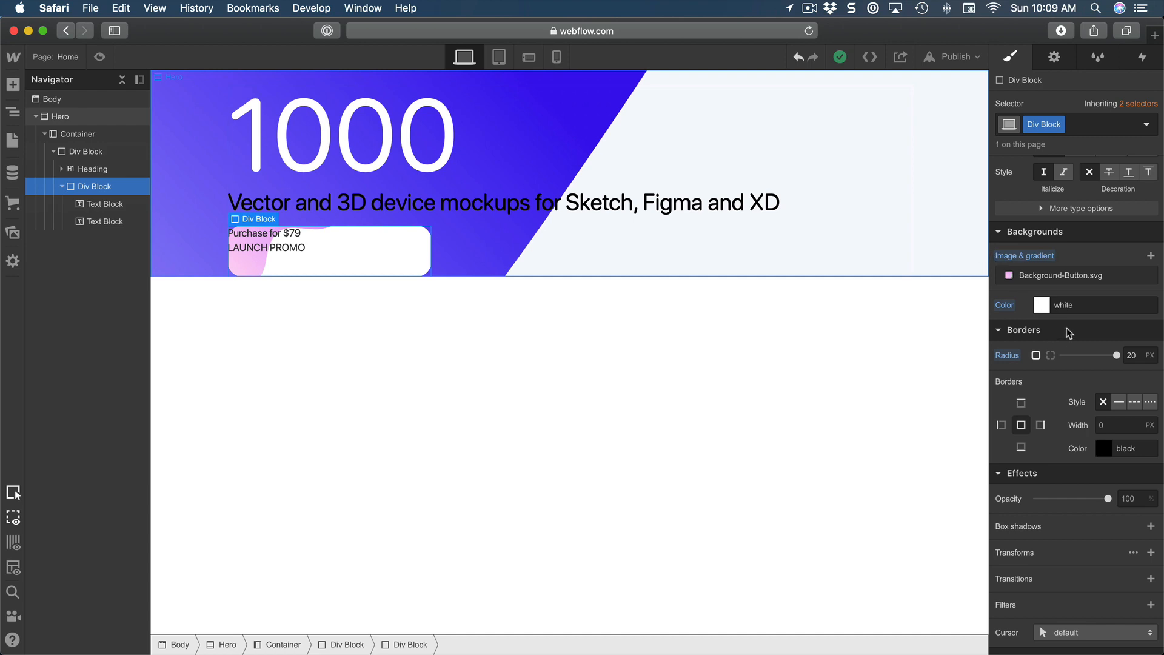
{"action": "scroll", "coordinate": [1068, 327], "scroll_direction": "up", "scroll_amount": 10}
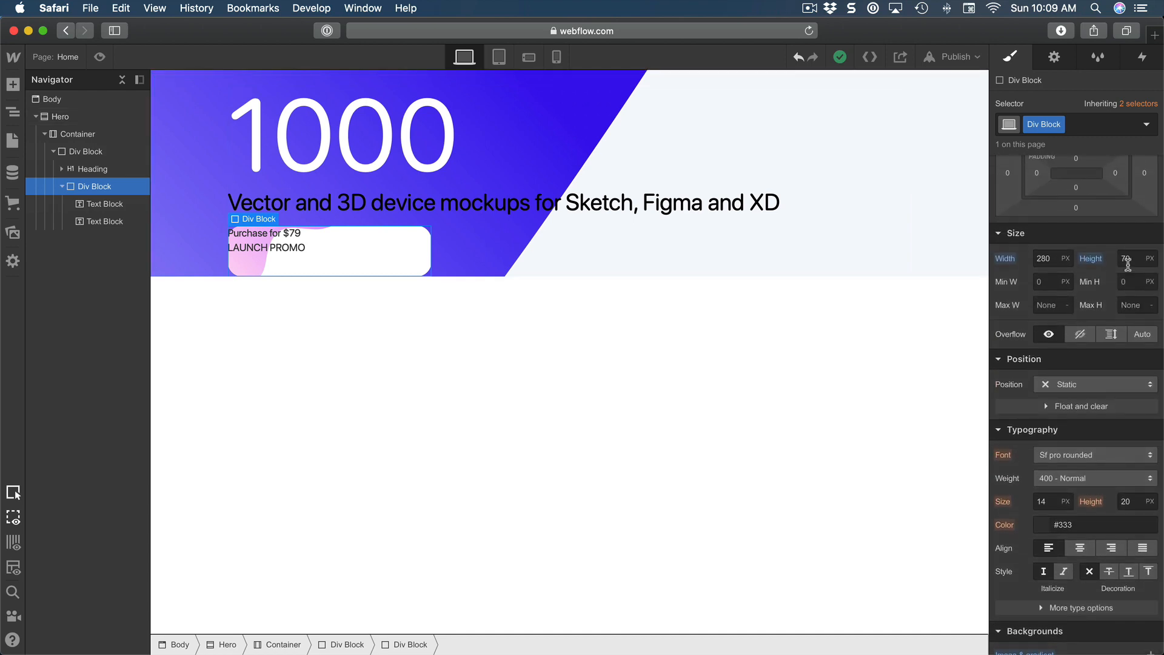
{"action": "scroll", "coordinate": [1128, 260], "scroll_direction": "up", "scroll_amount": 3}
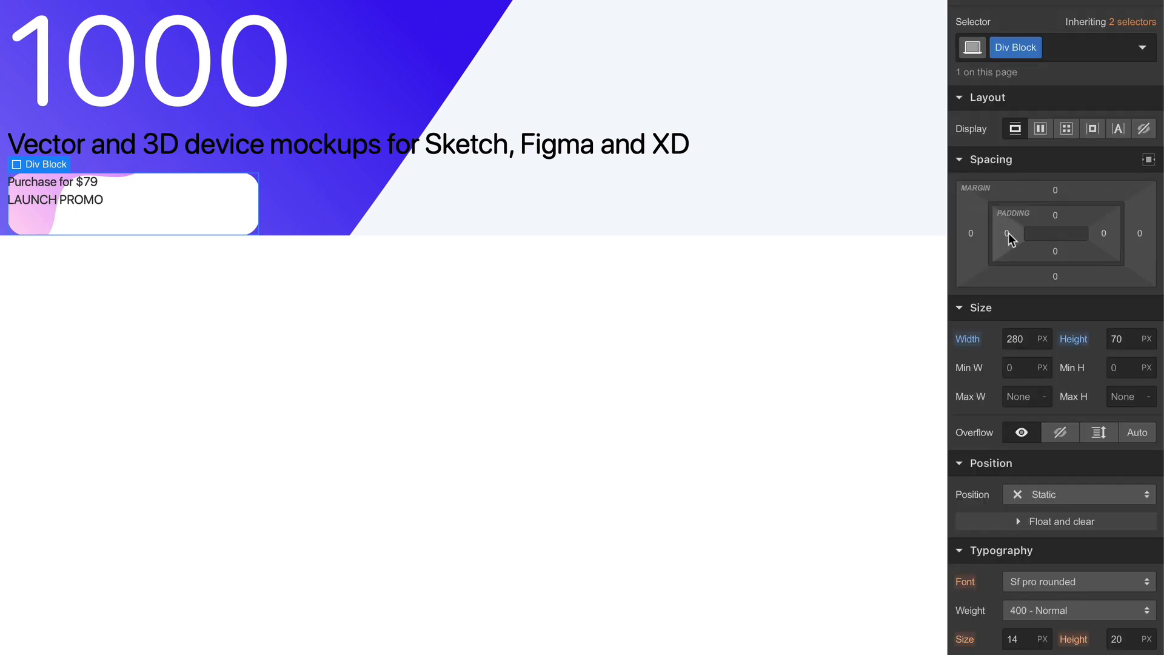
{"action": "left_click", "coordinate": [1008, 233]}
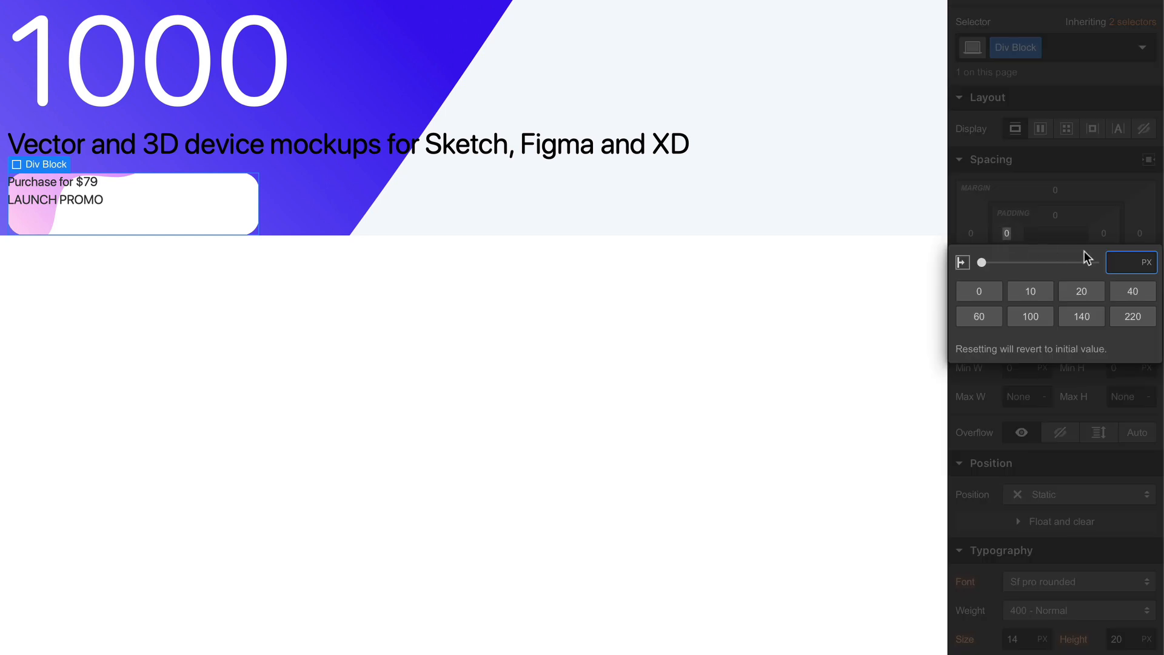
{"action": "type", "text": "70"}
{"action": "key", "text": "Return"}
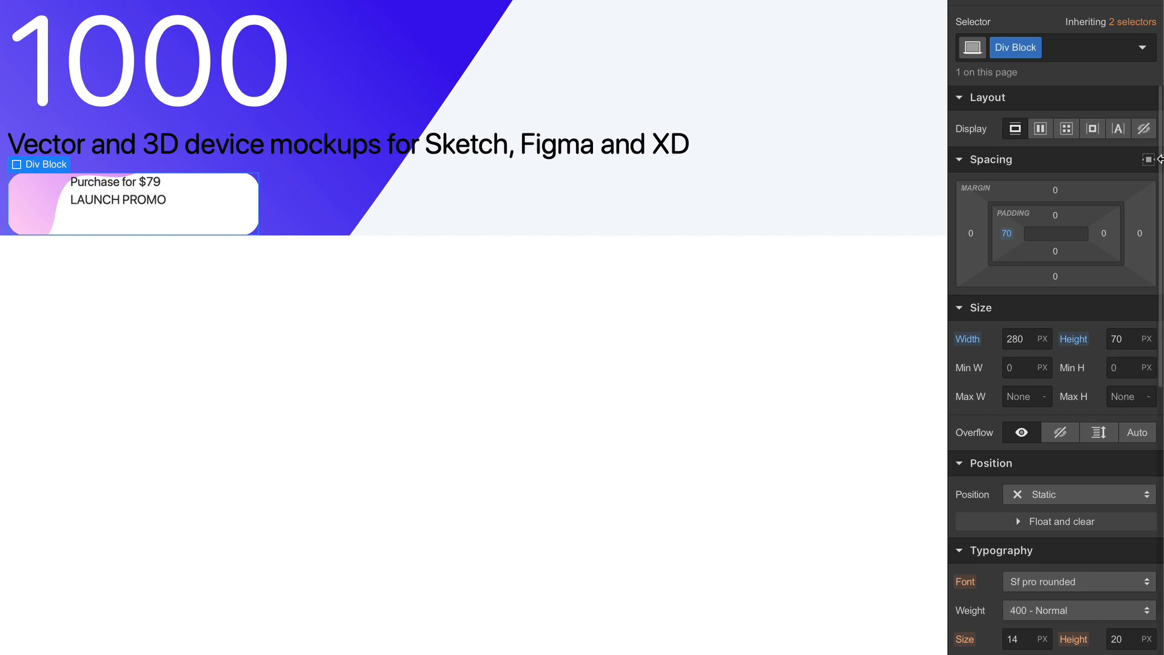
{"action": "left_click", "coordinate": [1055, 215]}
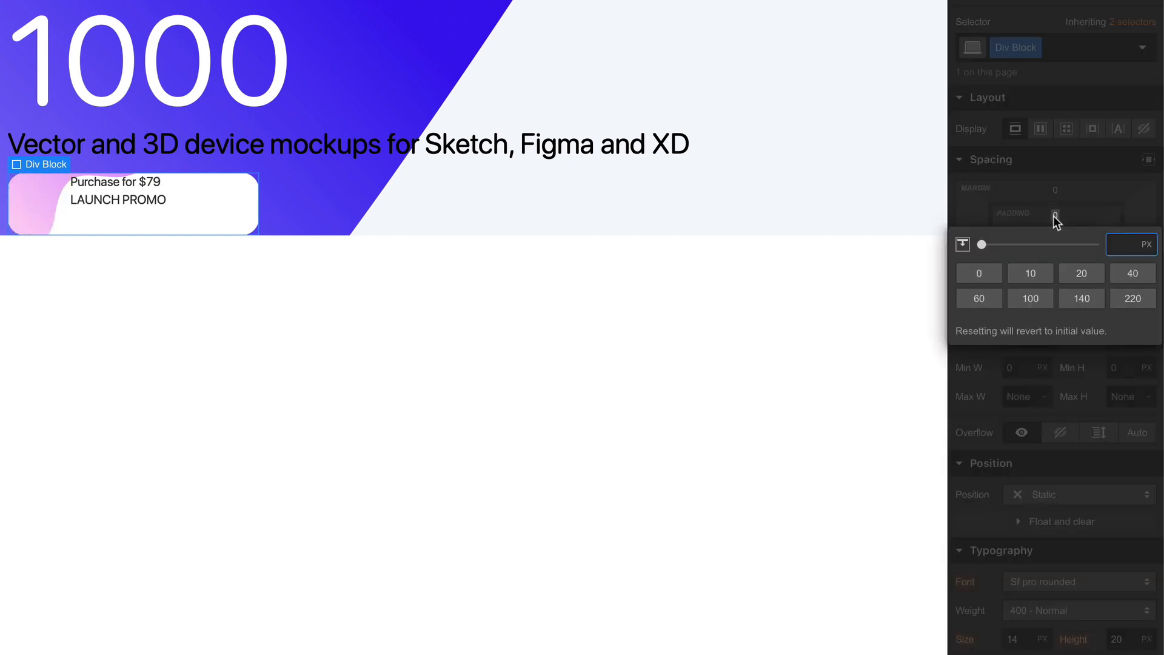
{"action": "type", "text": "16"}
{"action": "key", "text": "Return"}
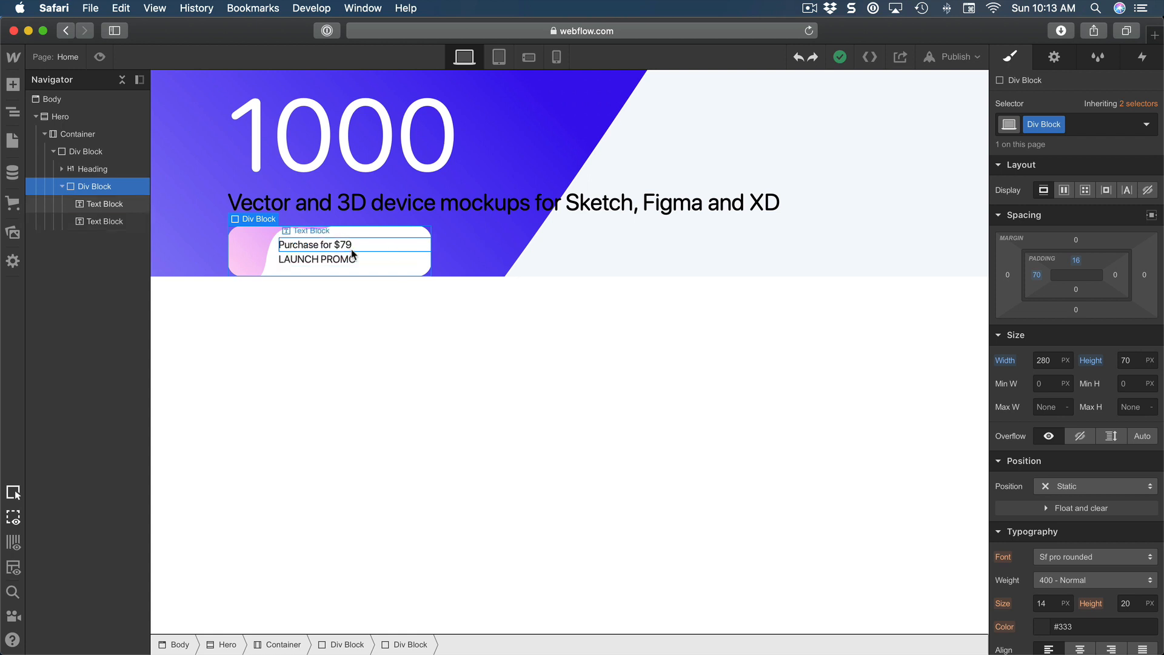
Step: Set the font size of the "Purchase for $79" text to 20 px and open its font weight choices
{"action": "left_click", "coordinate": [357, 250]}
{"action": "scroll", "coordinate": [1023, 437], "scroll_direction": "down", "scroll_amount": 5}
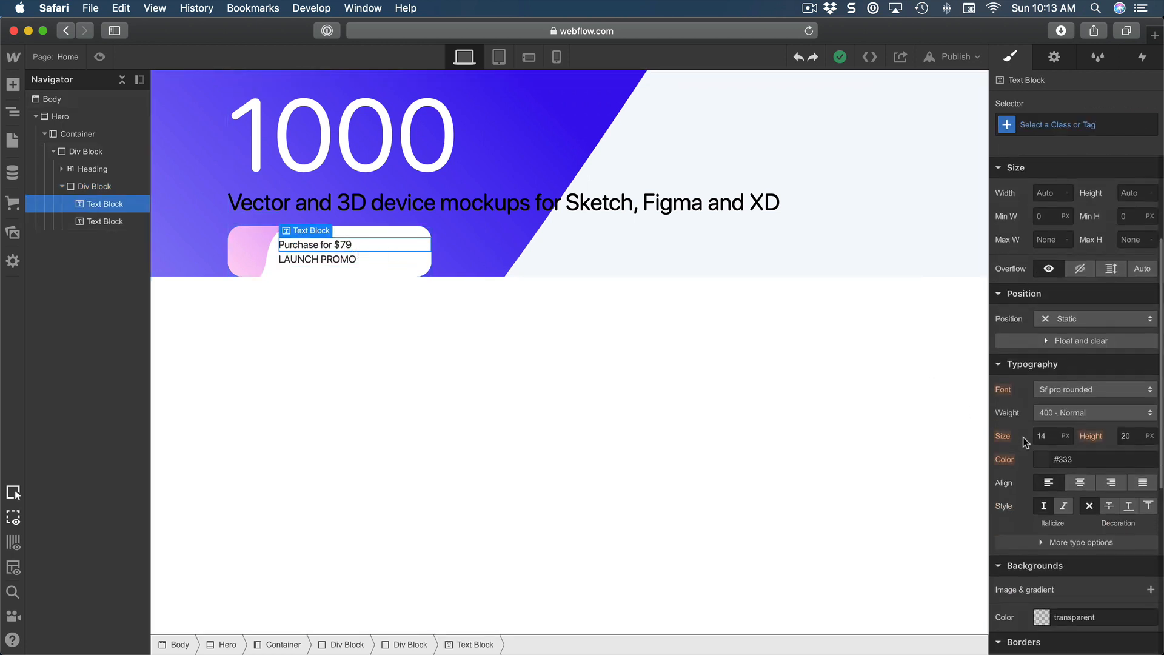
{"action": "double_click", "coordinate": [1052, 429]}
{"action": "key", "text": "BackSpace"}
{"action": "type", "text": "20"}
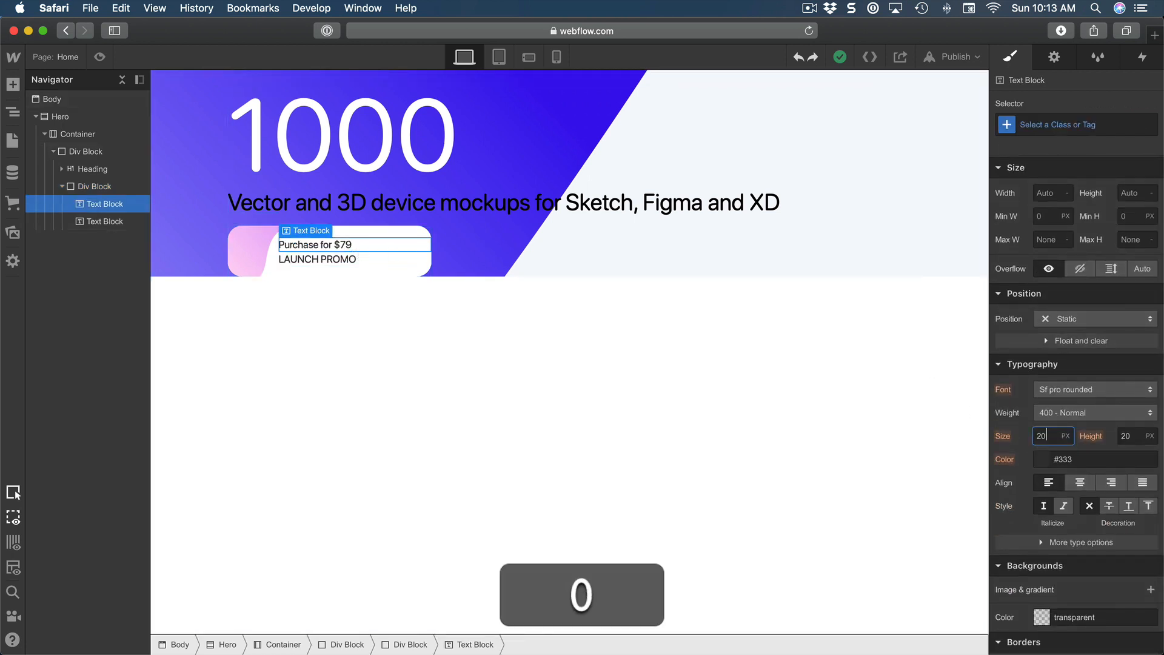
{"action": "key", "text": "Return"}
{"action": "left_click", "coordinate": [1078, 416]}
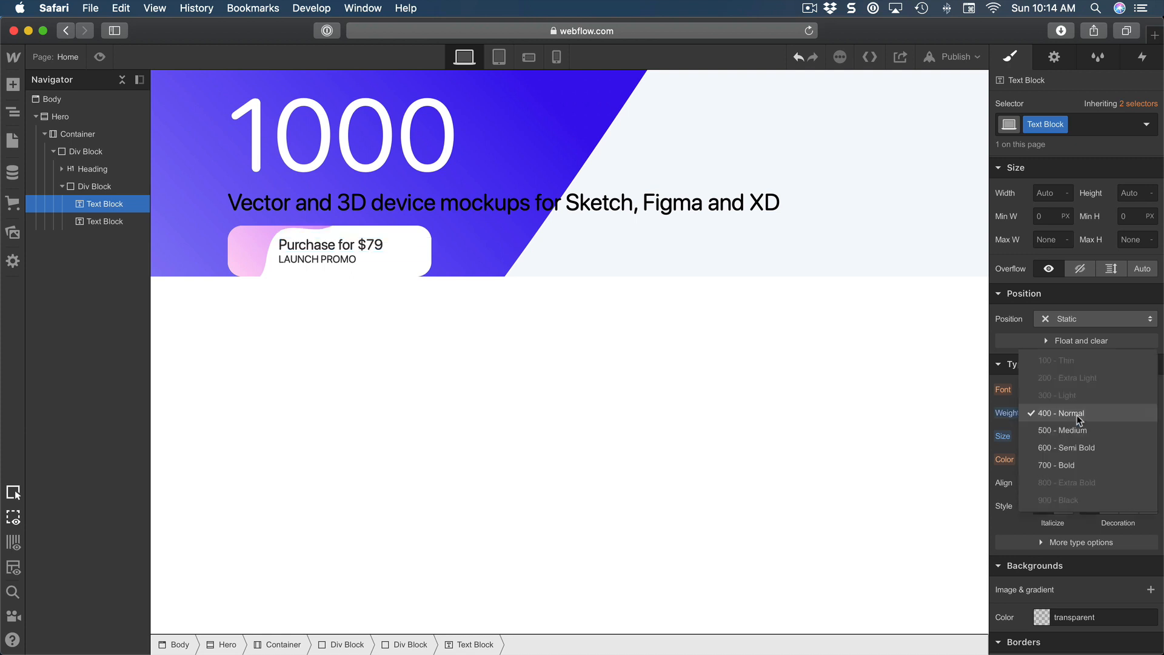
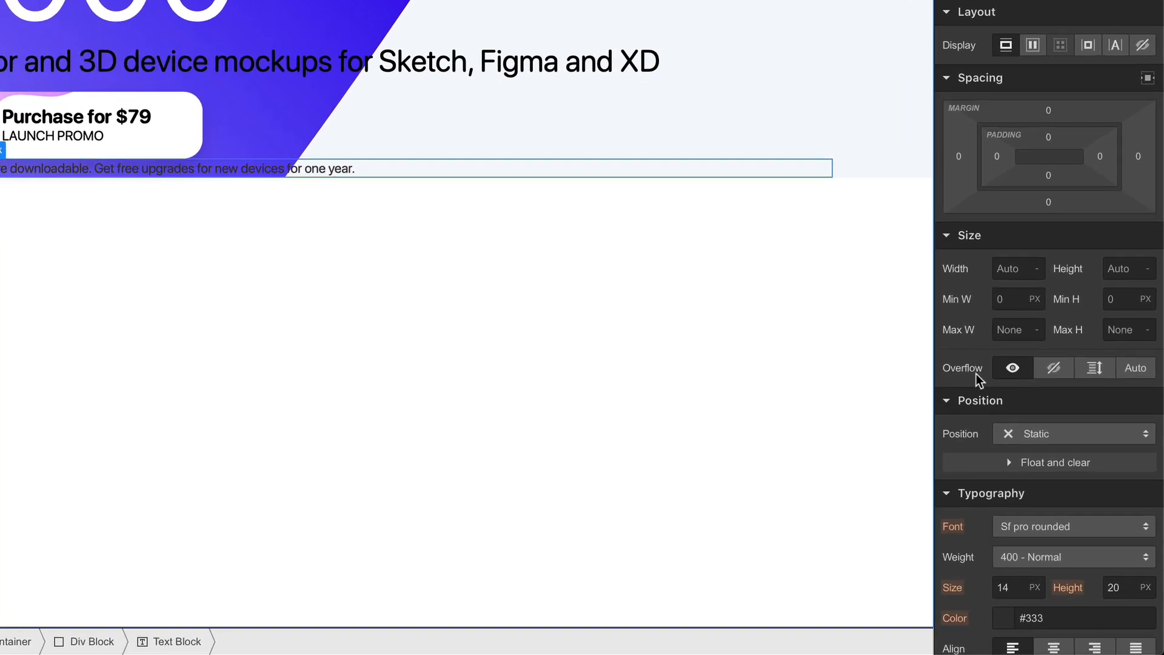
Step: Set the "Mockups are downloadable" text block's font size to 16 px and its text colour to #6c6a8e
{"action": "scroll", "coordinate": [1022, 441], "scroll_direction": "down", "scroll_amount": 3}
{"action": "double_click", "coordinate": [1004, 475]}
{"action": "type", "text": "16"}
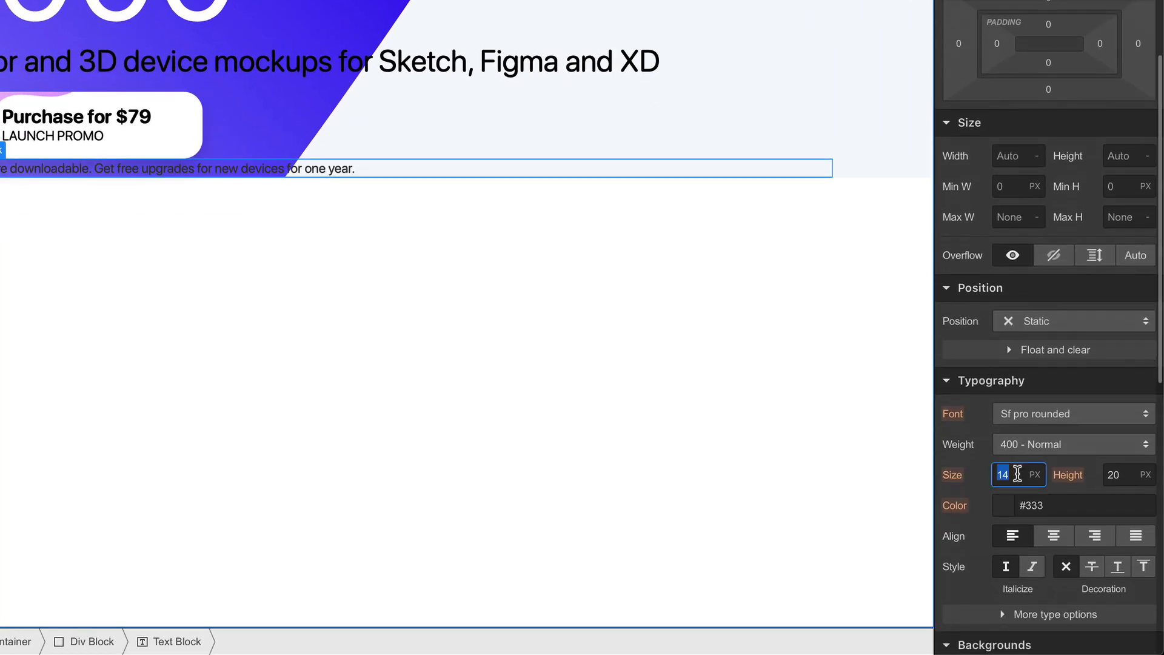
{"action": "key", "text": "Return"}
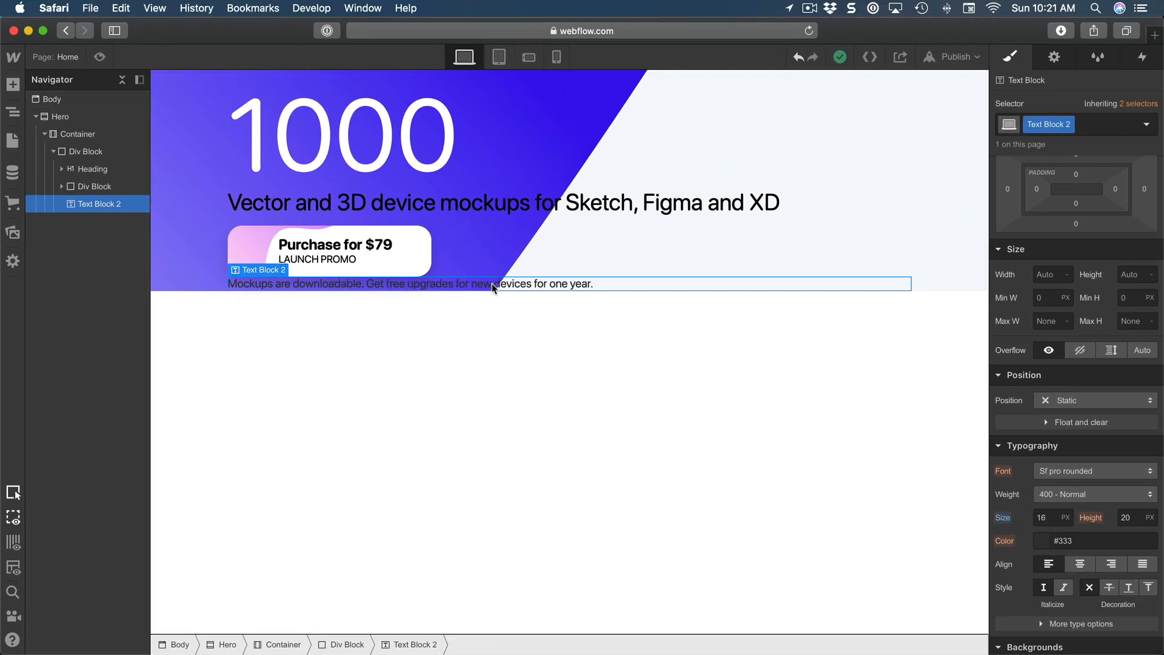
{"action": "double_click", "coordinate": [1070, 540]}
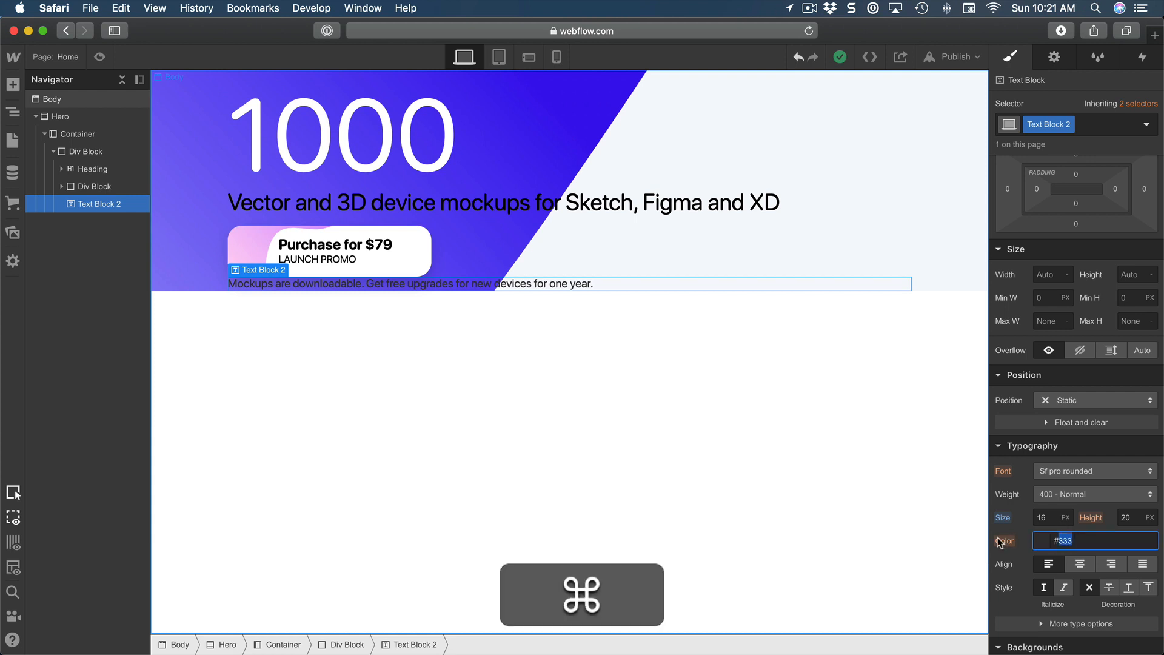
{"action": "type", "text": "6c6a8e"}
{"action": "key", "text": "Return"}
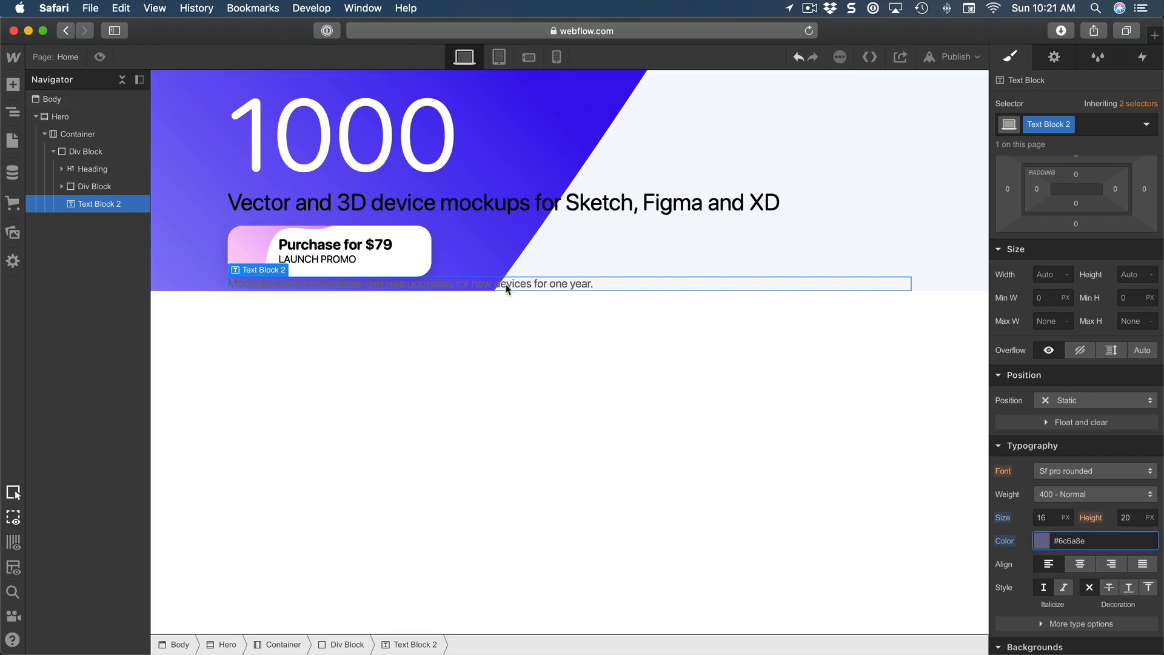
{"action": "left_click", "coordinate": [443, 317]}
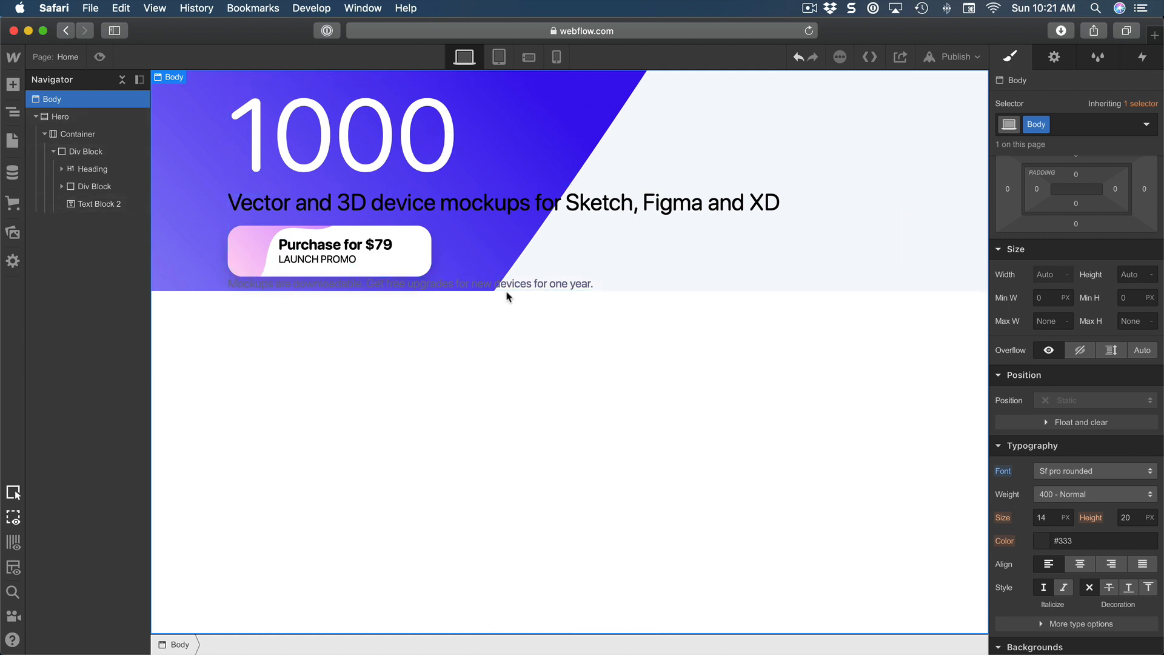
{"action": "left_click", "coordinate": [539, 289]}
{"action": "left_click", "coordinate": [501, 285]}
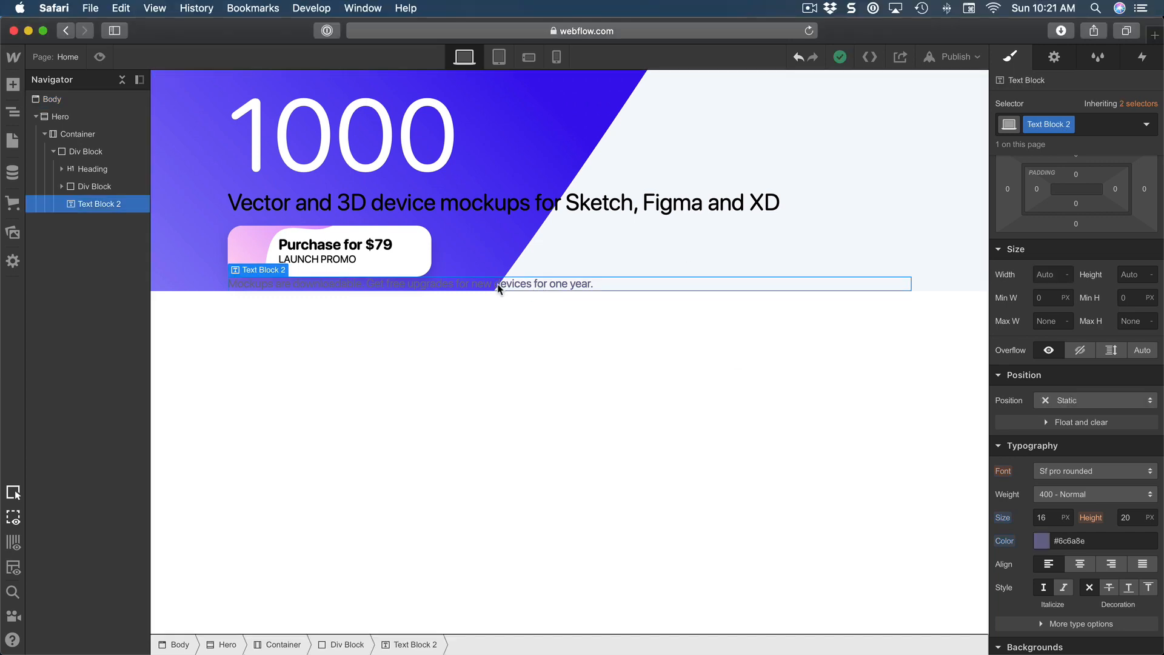
Step: Add a button element to the outer div block in the Hero container and label it "Download Sample"
{"action": "left_click", "coordinate": [89, 150]}
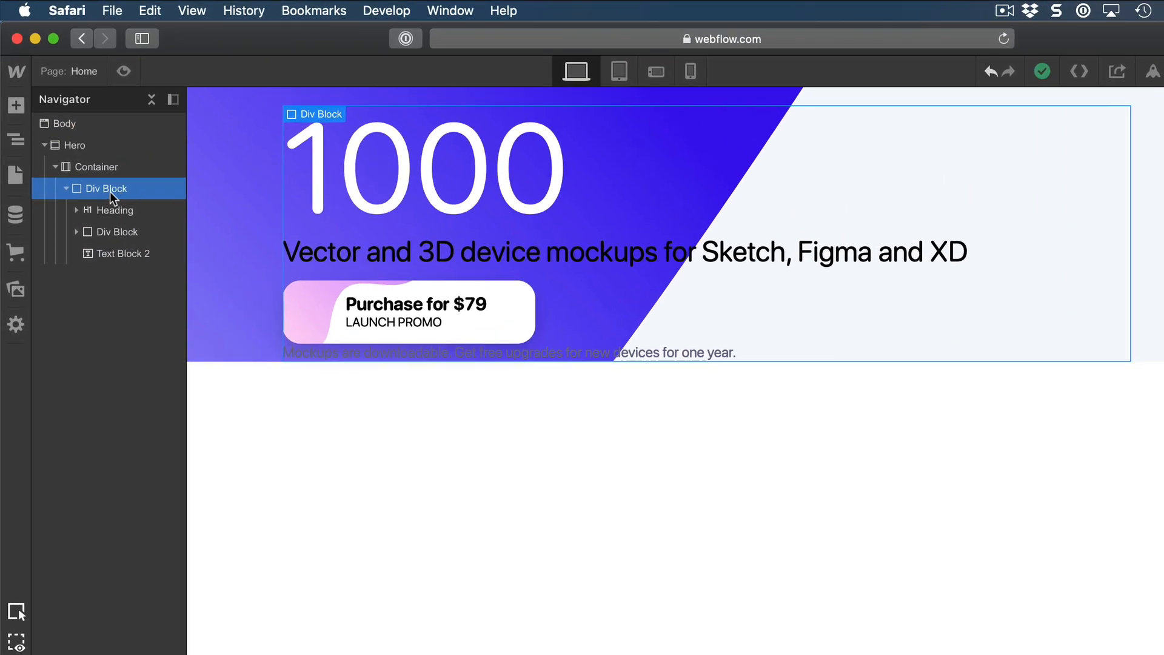
{"action": "key", "text": "a"}
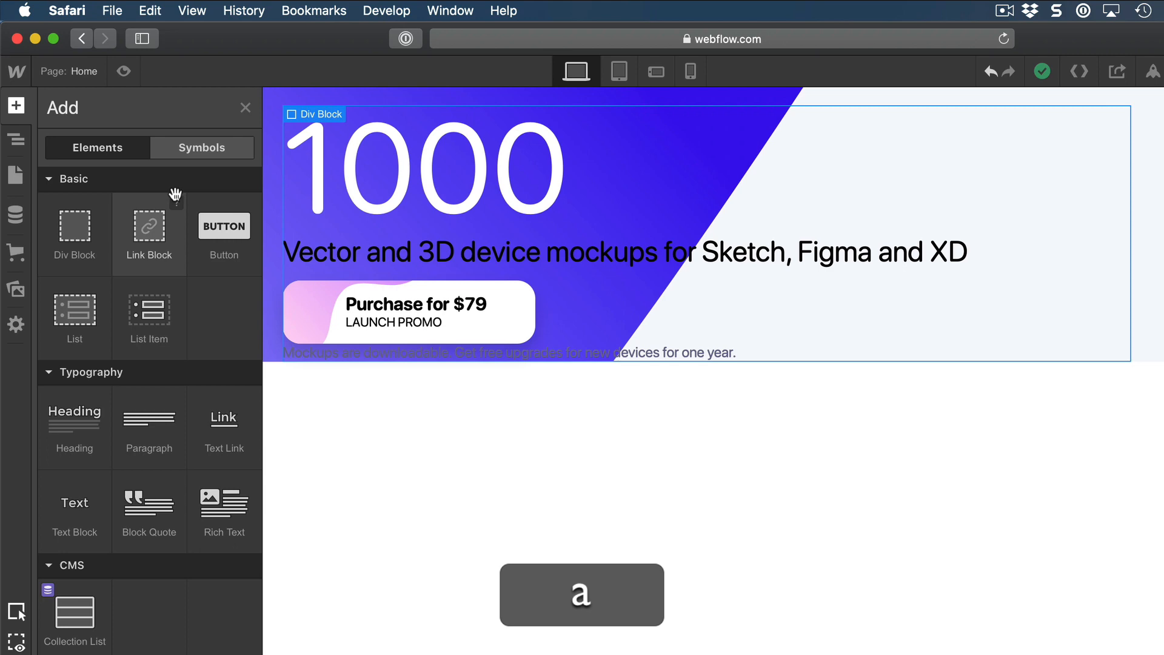
{"action": "left_click", "coordinate": [222, 230]}
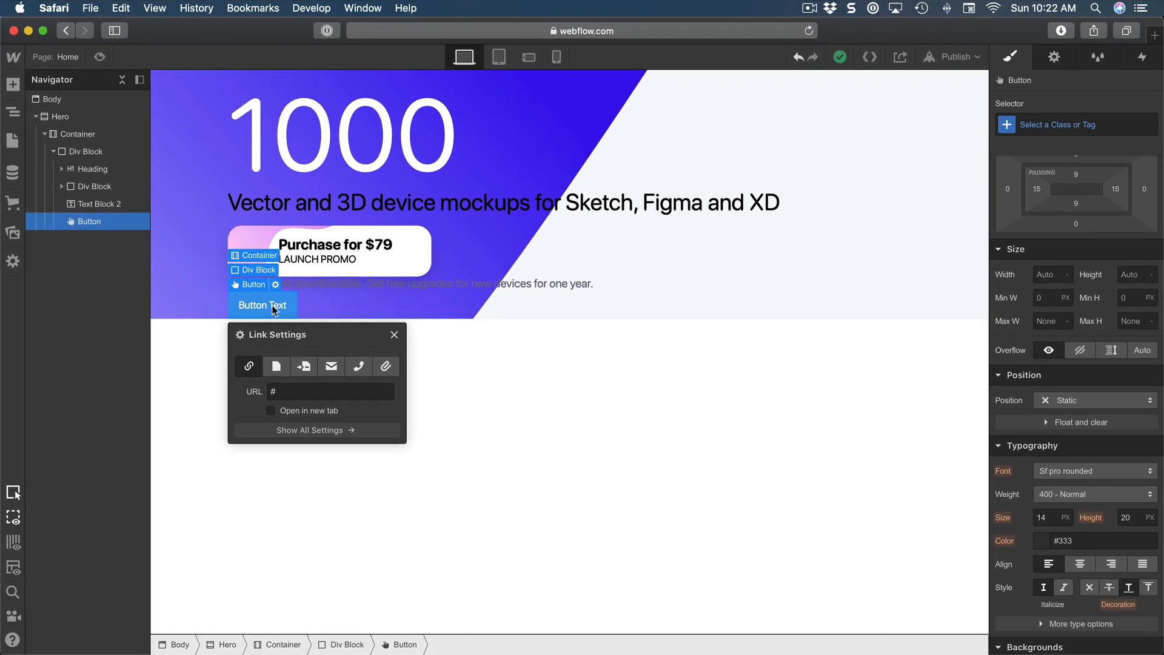
{"action": "double_click", "coordinate": [271, 304]}
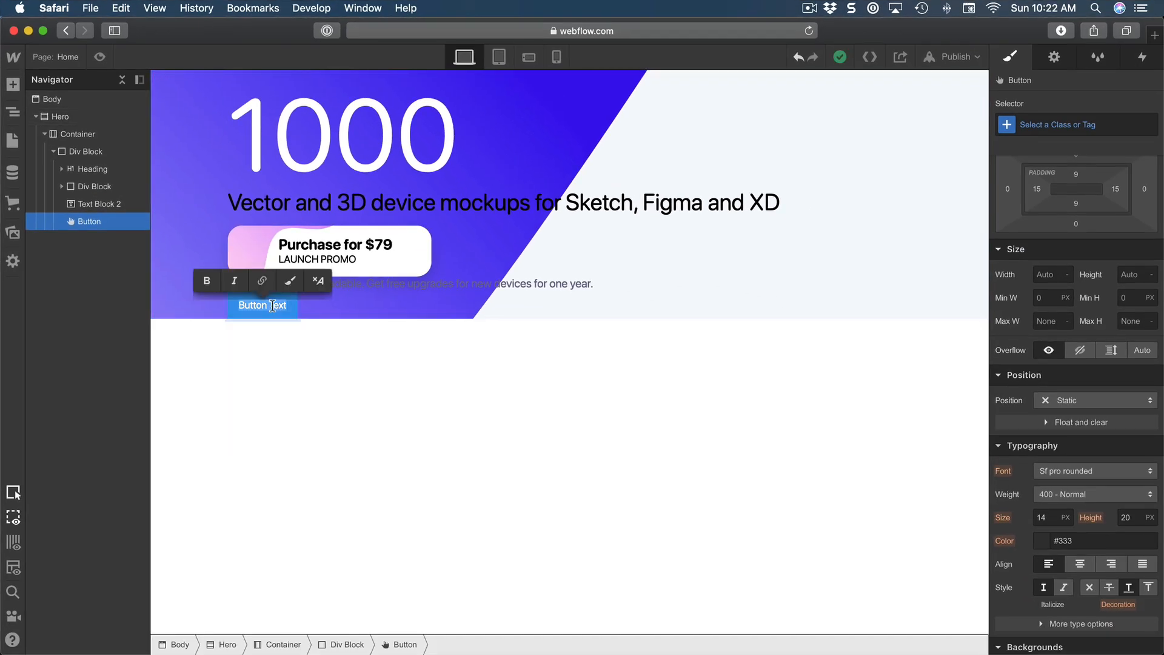
{"action": "type", "text": "Download Sample"}
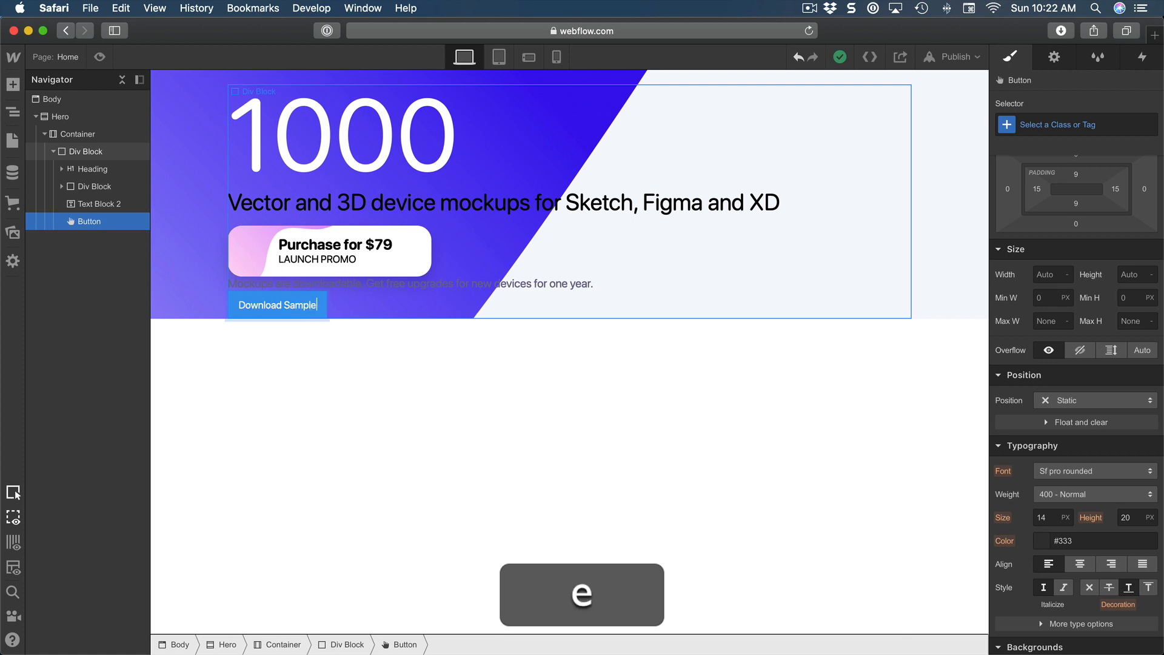
{"action": "key", "text": "Escape"}
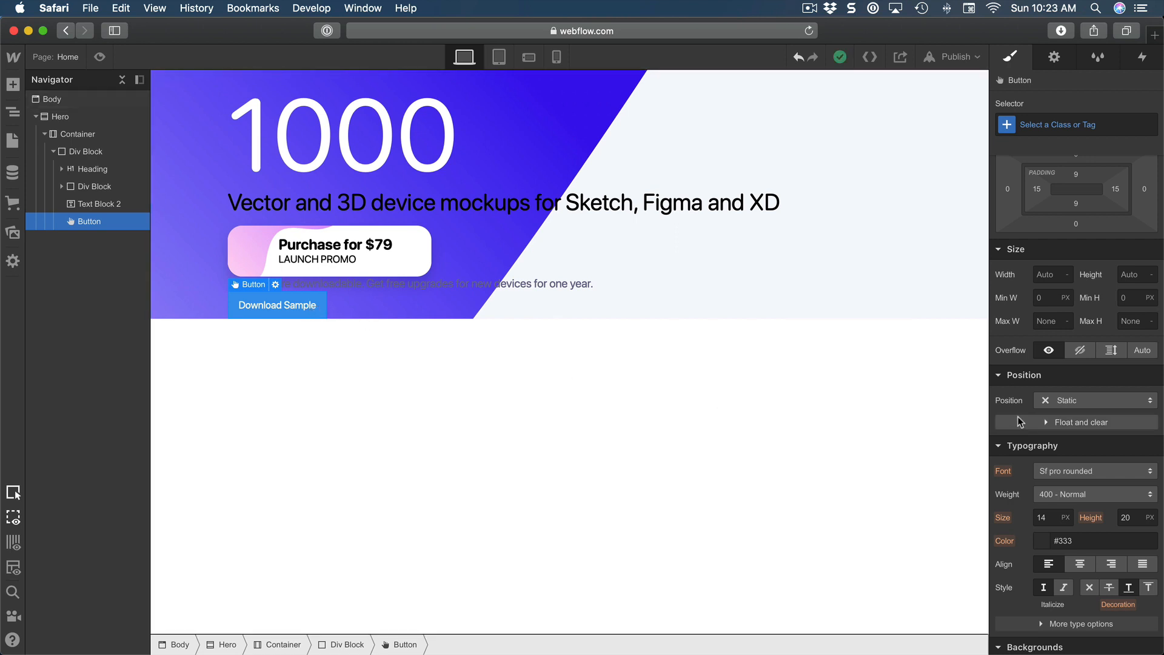
Step: Set the Download Sample button's background colour to #e2e0fb
{"action": "scroll", "coordinate": [1019, 418], "scroll_direction": "down", "scroll_amount": 5}
{"action": "scroll", "coordinate": [1019, 421], "scroll_direction": "down", "scroll_amount": 3}
{"action": "left_click", "coordinate": [1091, 283]}
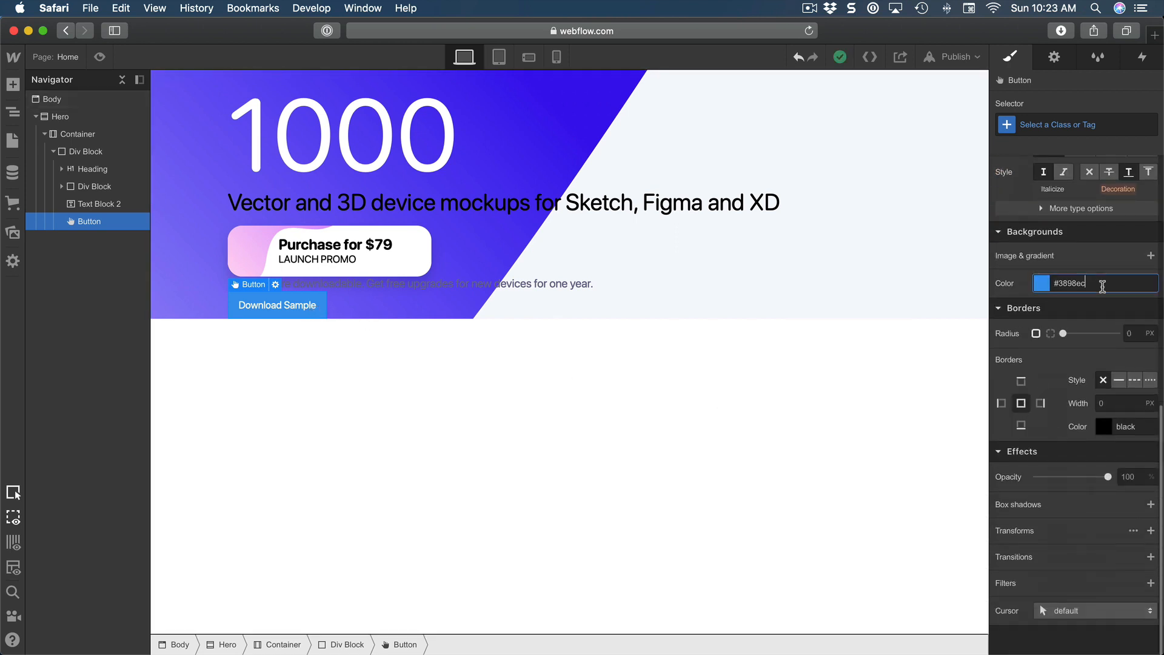
{"action": "type", "text": "#e2e0fb"}
{"action": "key", "text": "super+Return"}
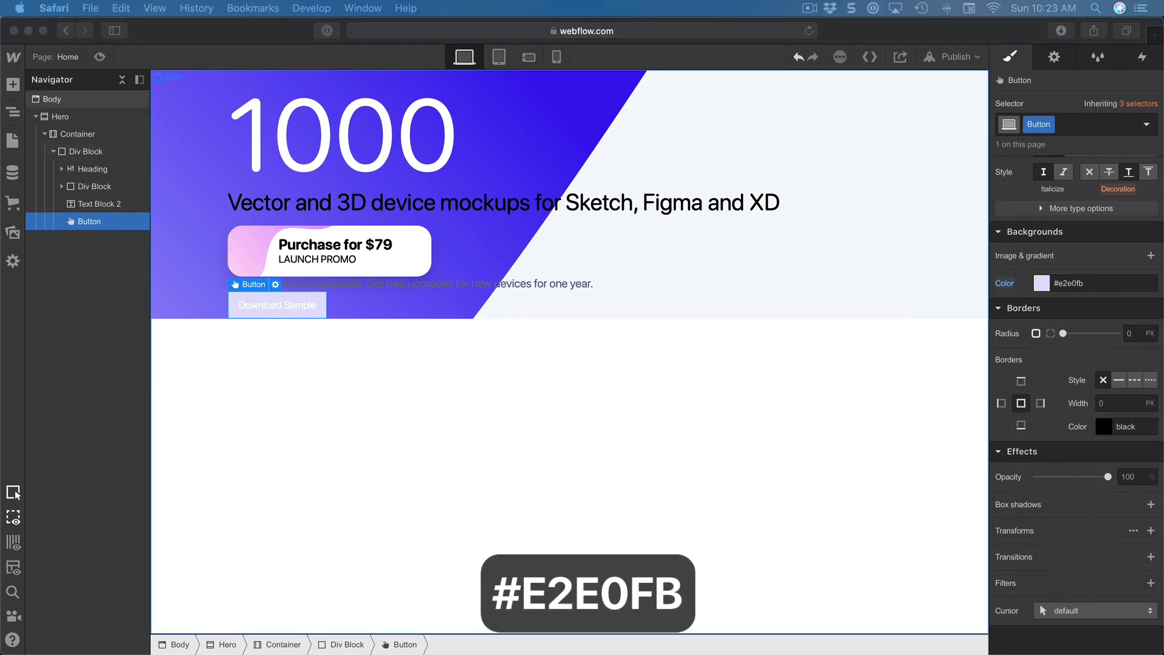
Step: Set the Download Sample button's text colour to #6c6a8e
{"action": "key", "text": "super+c"}
{"action": "scroll", "coordinate": [1091, 348], "scroll_direction": "up", "scroll_amount": 3}
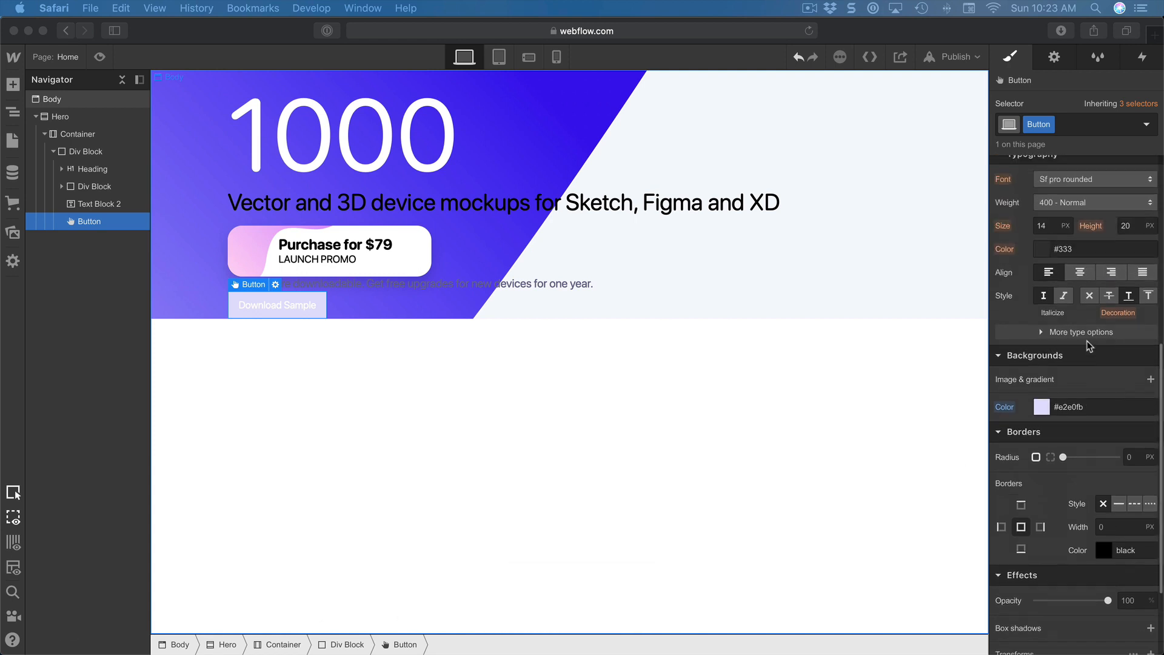
{"action": "left_click", "coordinate": [1090, 299]}
{"action": "left_click", "coordinate": [1089, 299]}
{"action": "key", "text": "super+v"}
{"action": "key", "text": "Return"}
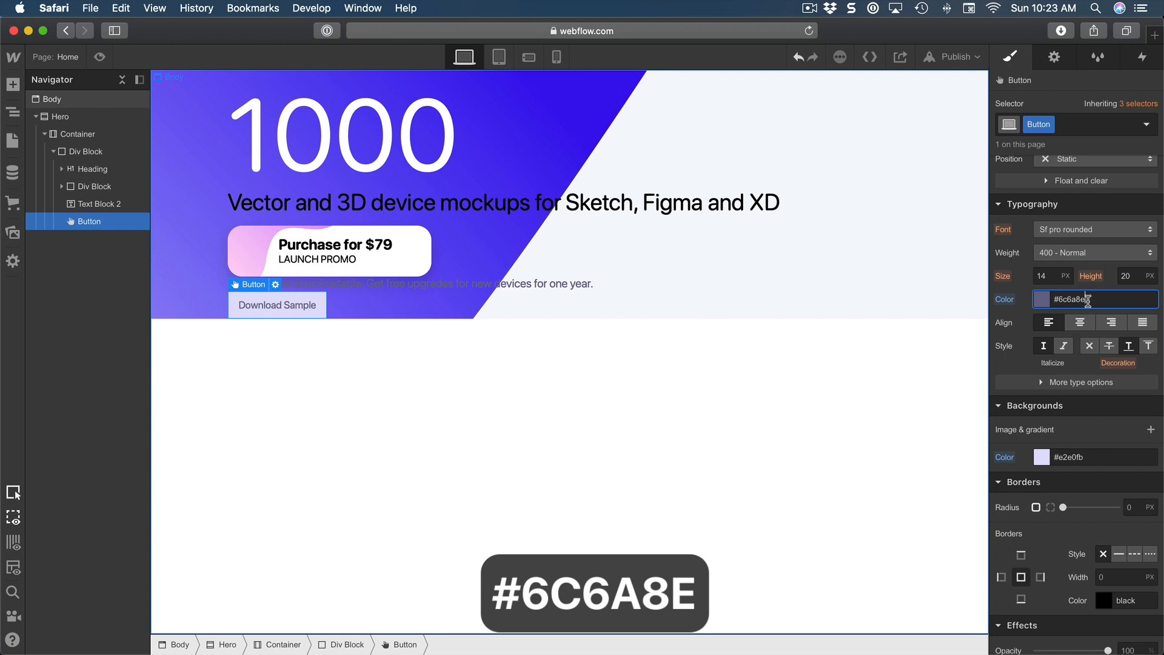
Step: Round the Download Sample button's corners with a border radius of 10 px
{"action": "left_click", "coordinate": [1132, 507]}
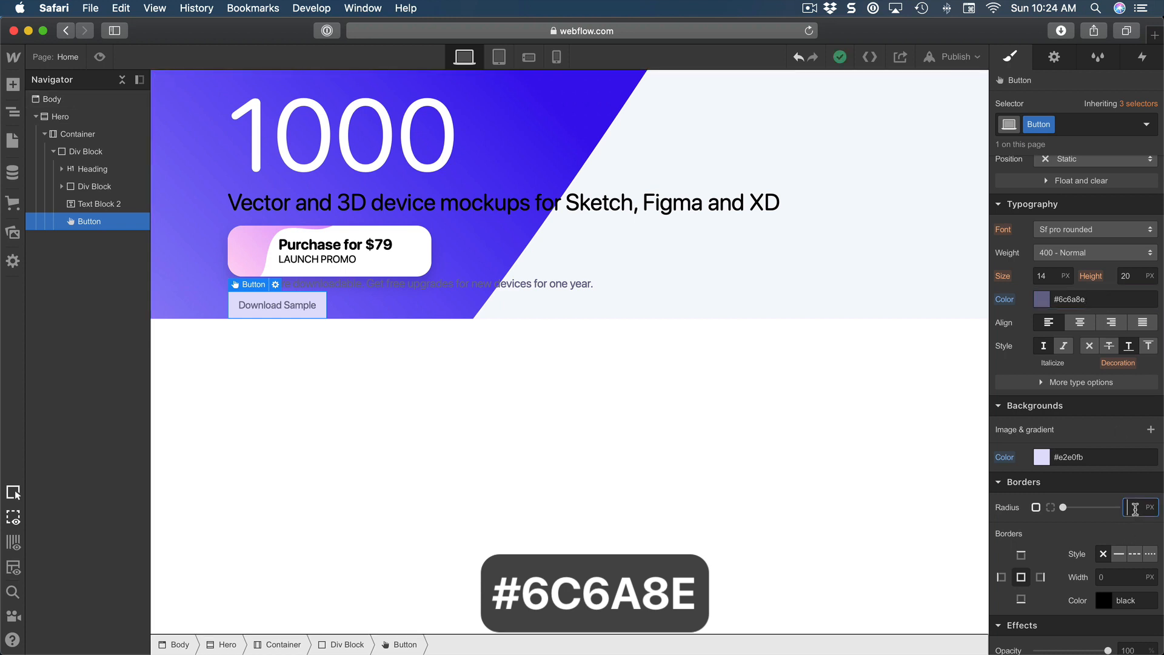
{"action": "type", "text": "10"}
{"action": "key", "text": "Return"}
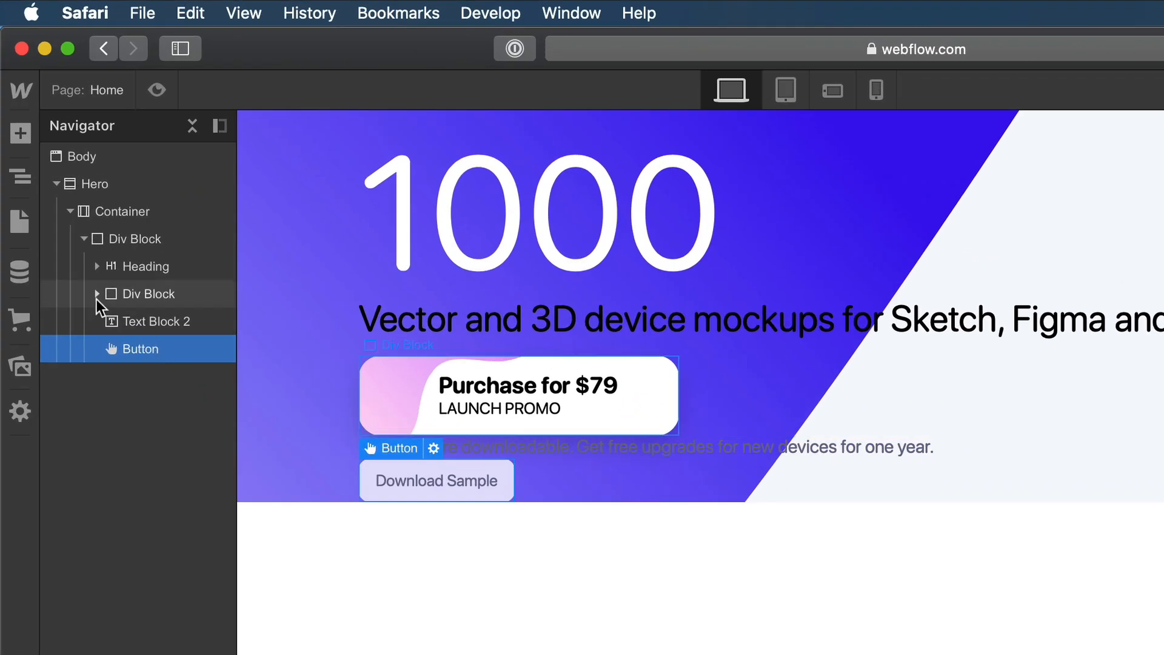
{"action": "left_click", "coordinate": [61, 188]}
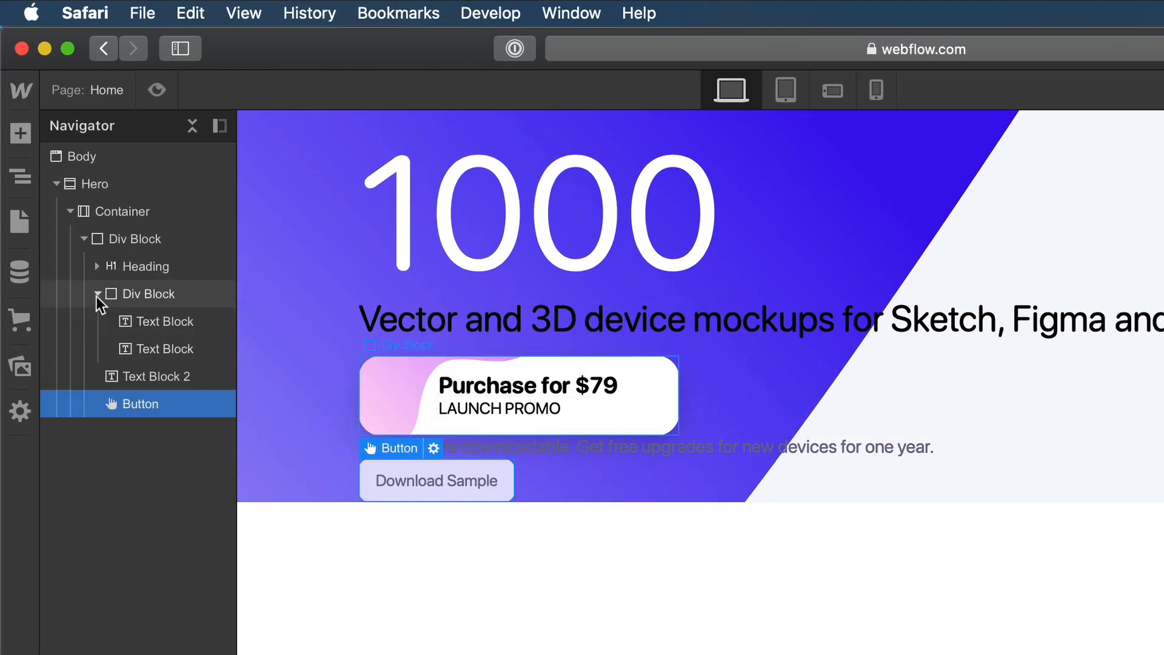
{"action": "left_click", "coordinate": [97, 294]}
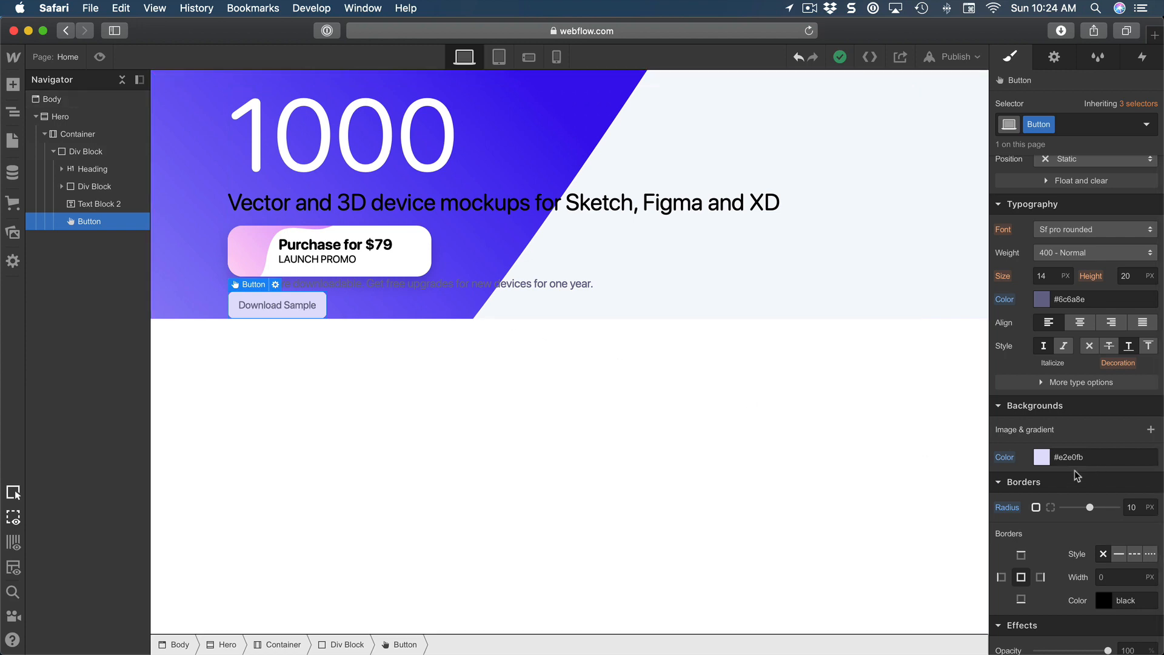
Step: Add Icon-Download.svg as a background image on the Download Sample button
{"action": "scroll", "coordinate": [1067, 473], "scroll_direction": "down", "scroll_amount": 3}
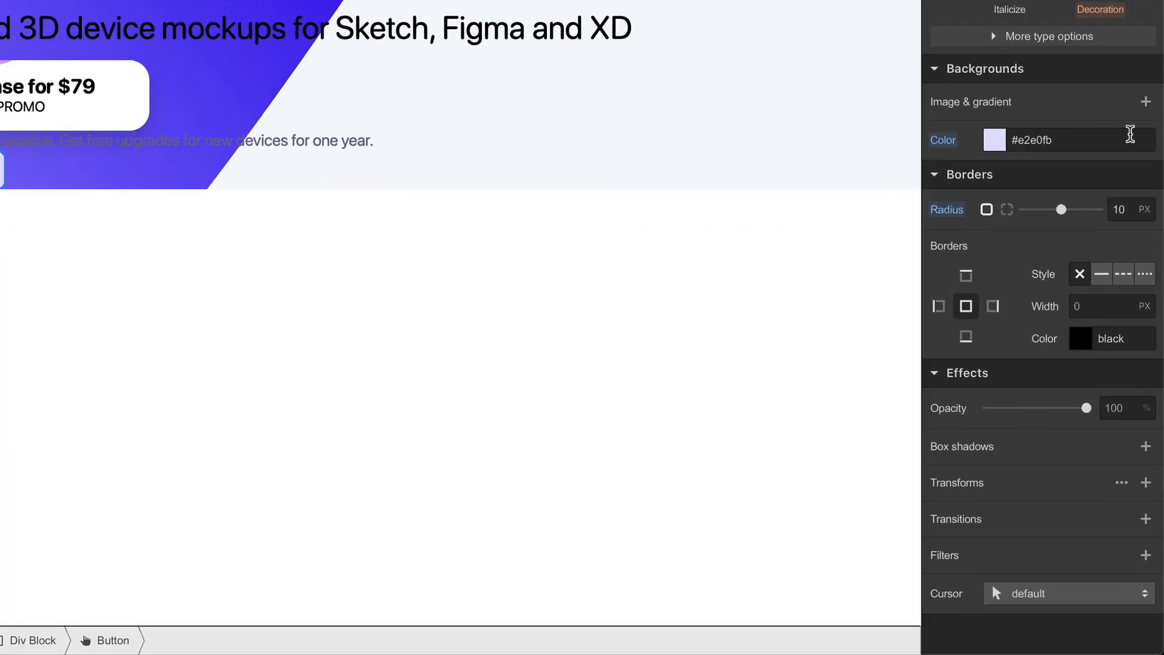
{"action": "left_click", "coordinate": [1146, 102]}
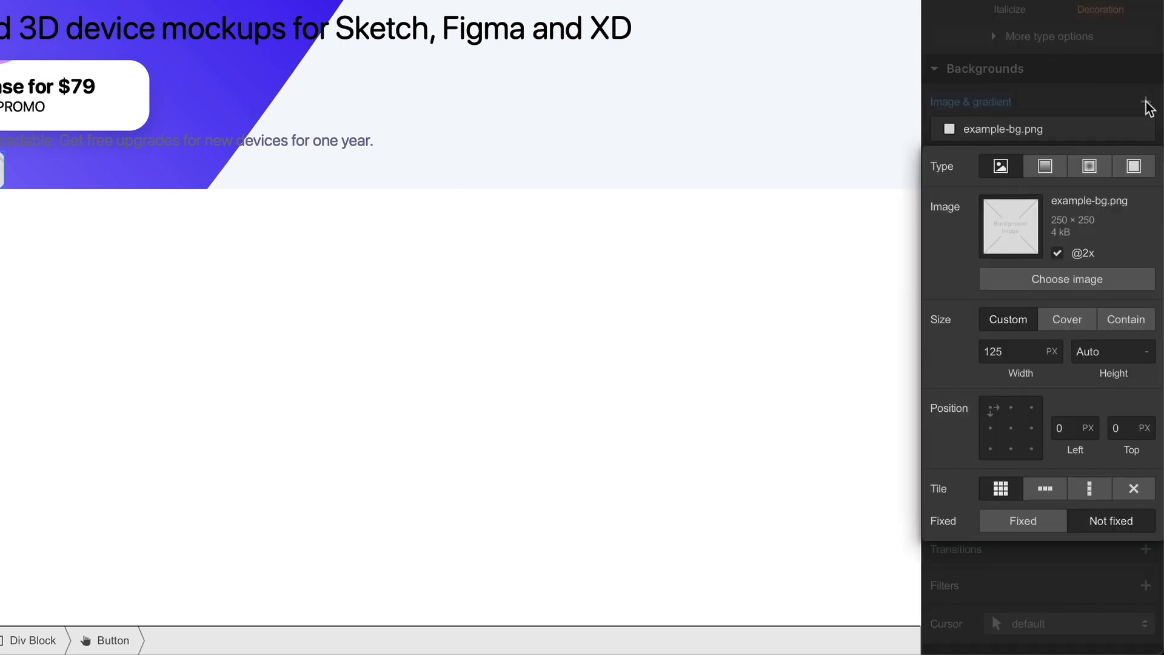
{"action": "left_click", "coordinate": [1082, 282]}
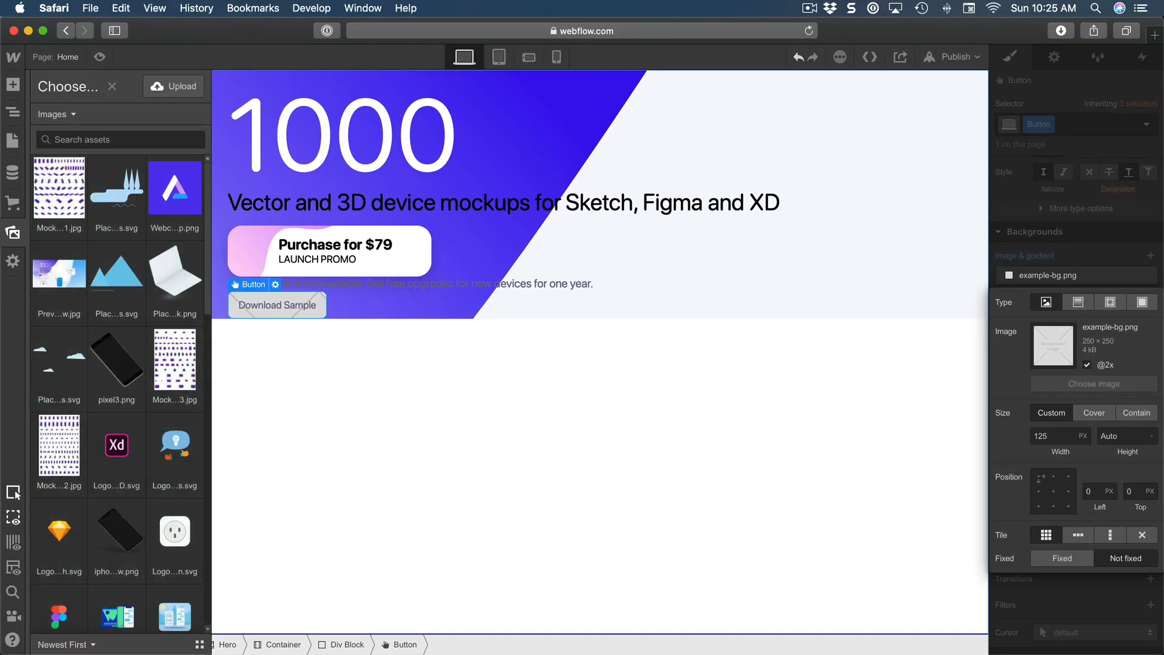
{"action": "scroll", "coordinate": [90, 429], "scroll_direction": "down", "scroll_amount": 10}
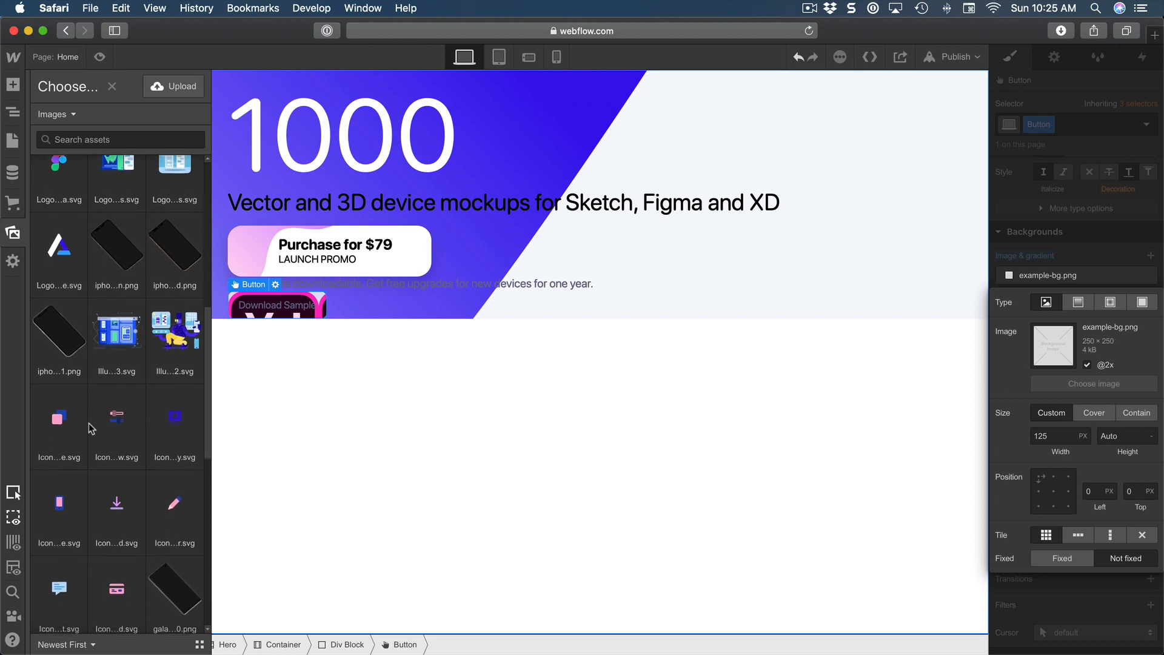
{"action": "scroll", "coordinate": [91, 429], "scroll_direction": "down", "scroll_amount": 2}
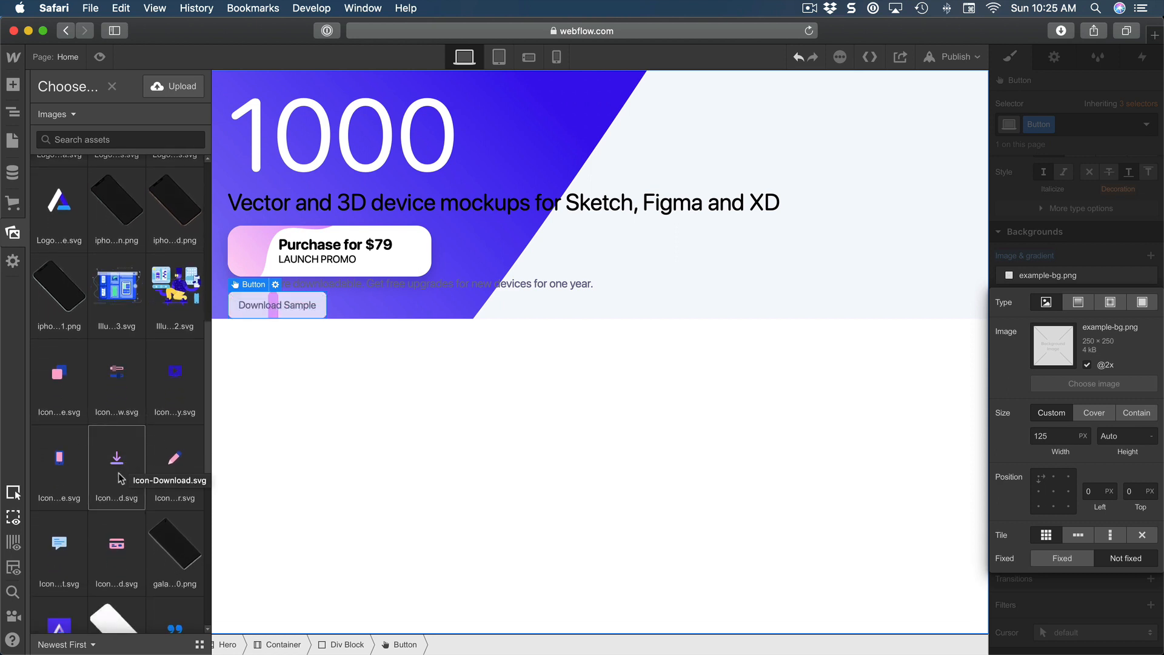
{"action": "left_click", "coordinate": [117, 467]}
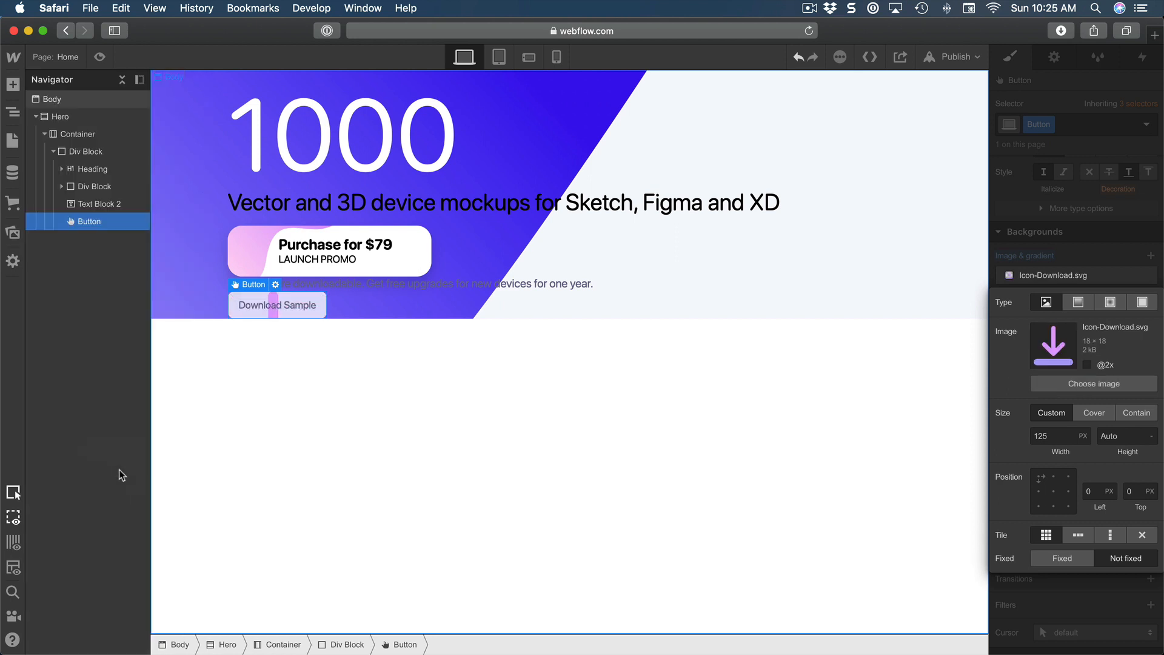
Step: Configure the button's background icon with Auto width, left-middle position (0% left, 50% top) and no tiling
{"action": "left_click", "coordinate": [1053, 435]}
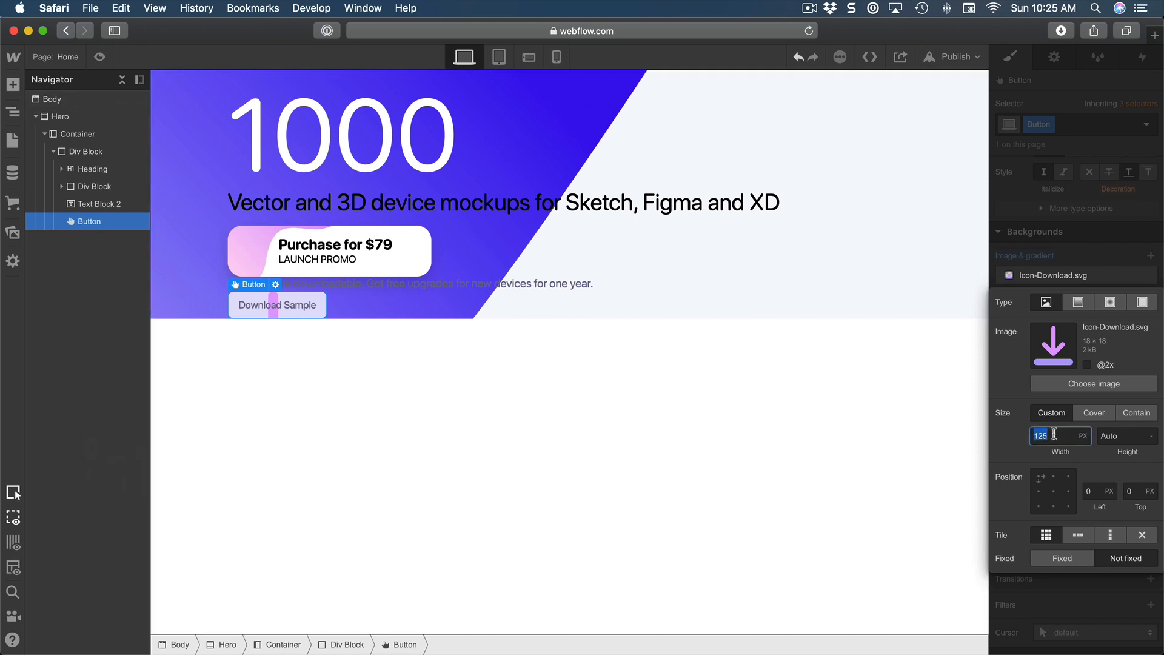
{"action": "type", "text": "Auto"}
{"action": "key", "text": "Return"}
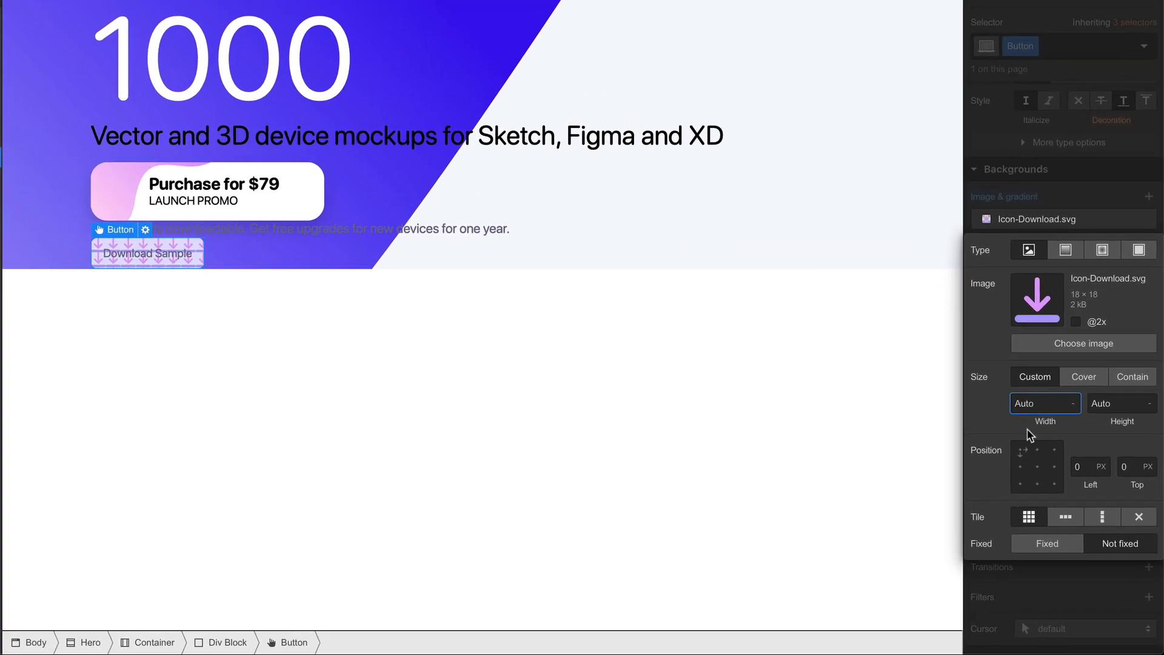
{"action": "left_click", "coordinate": [1021, 466]}
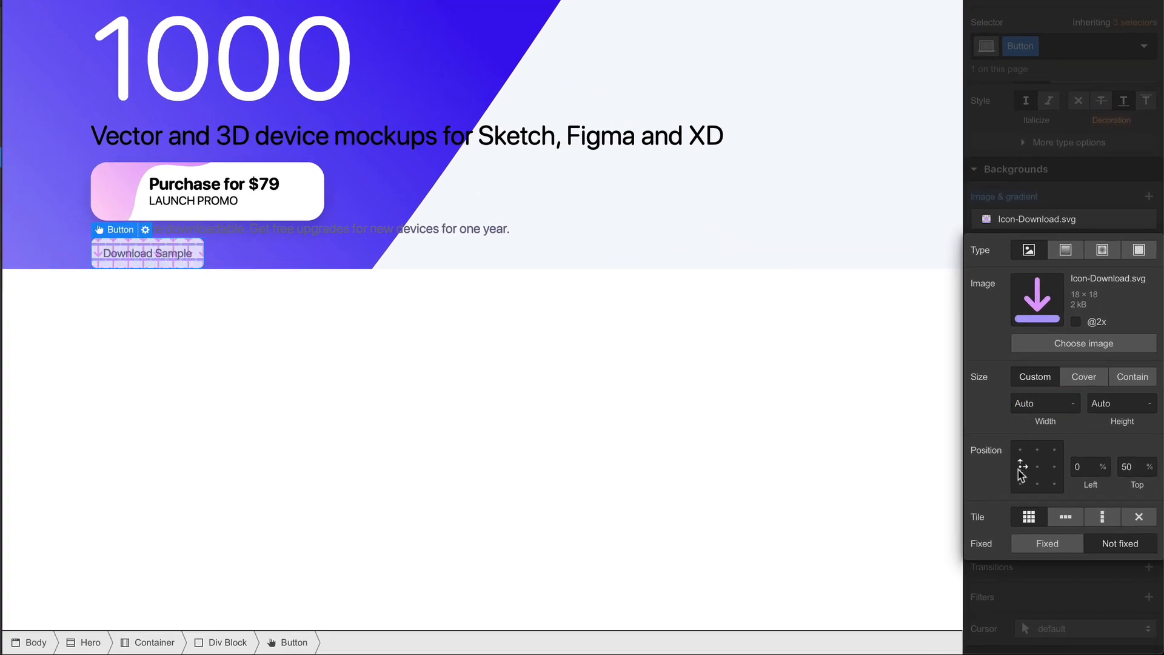
{"action": "left_click", "coordinate": [1138, 517]}
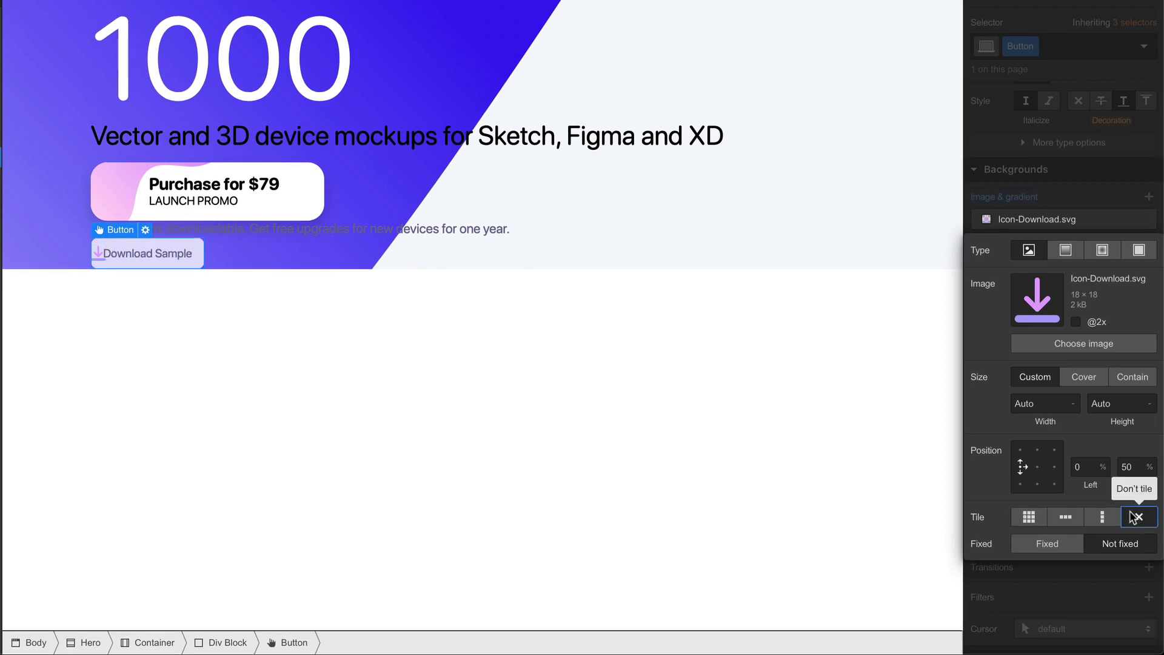
Step: Set the background icon's left position to 10 px within the Download Sample button
{"action": "left_click", "coordinate": [1089, 469]}
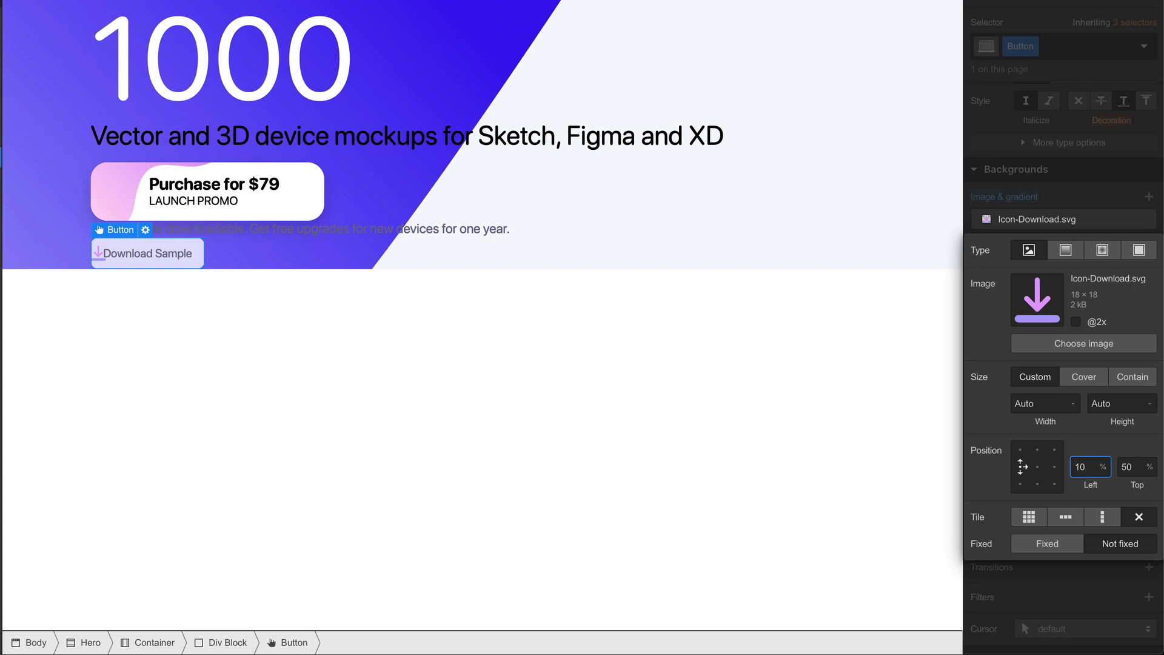
{"action": "left_click", "coordinate": [1104, 472]}
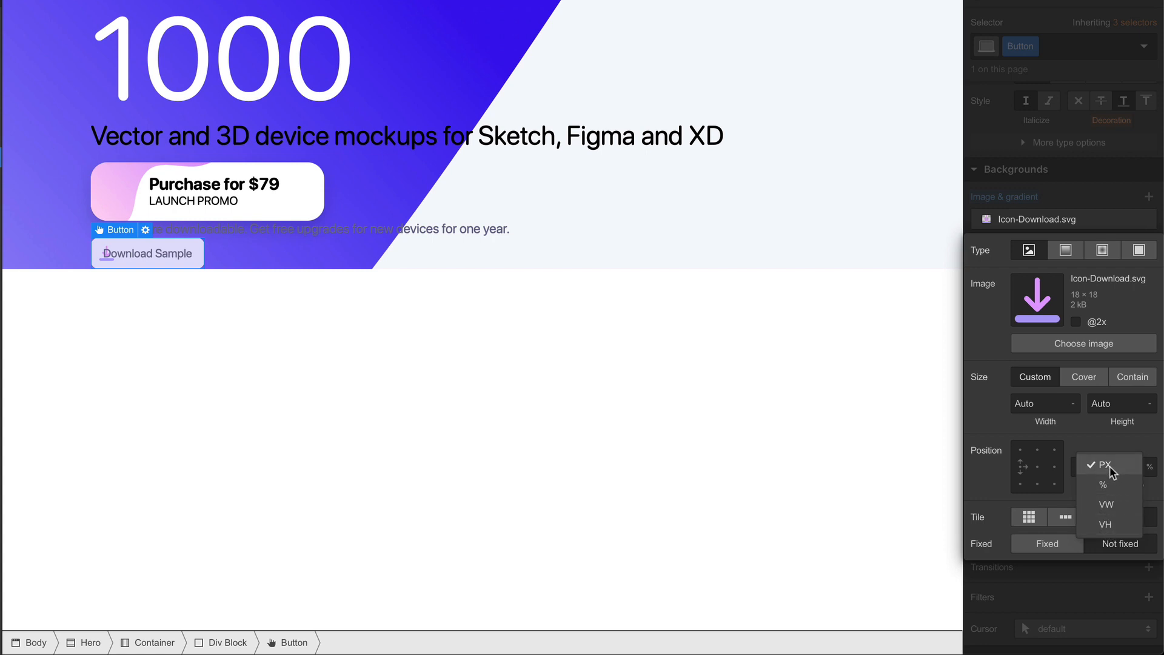
{"action": "left_click", "coordinate": [1067, 466]}
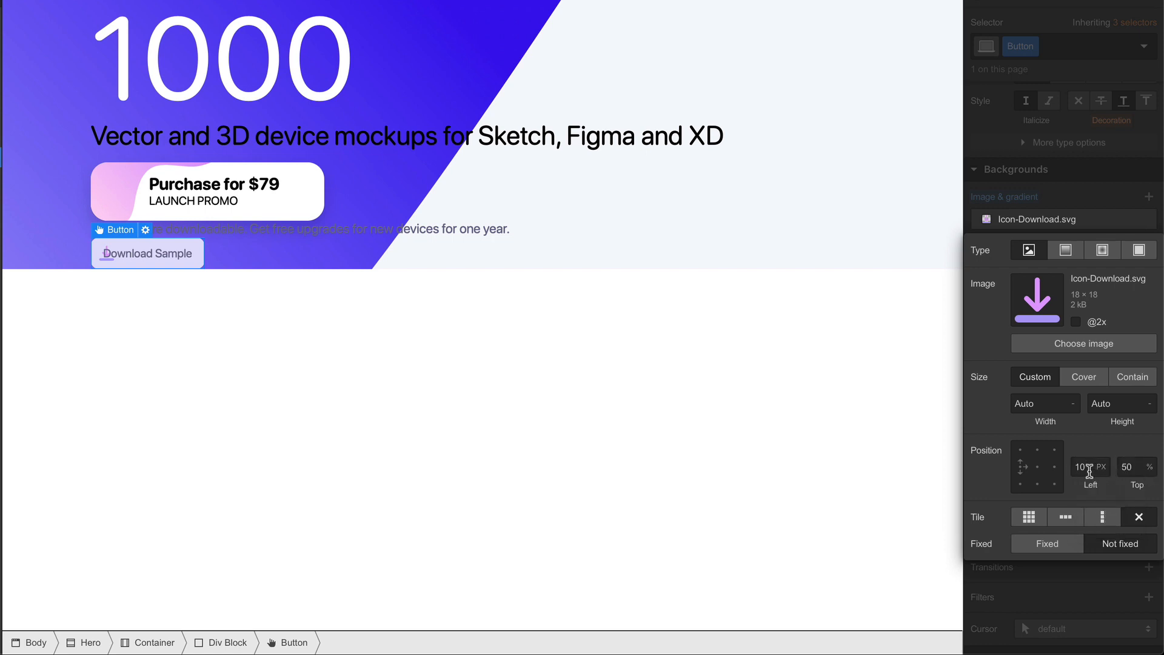
{"action": "left_click", "coordinate": [1090, 471]}
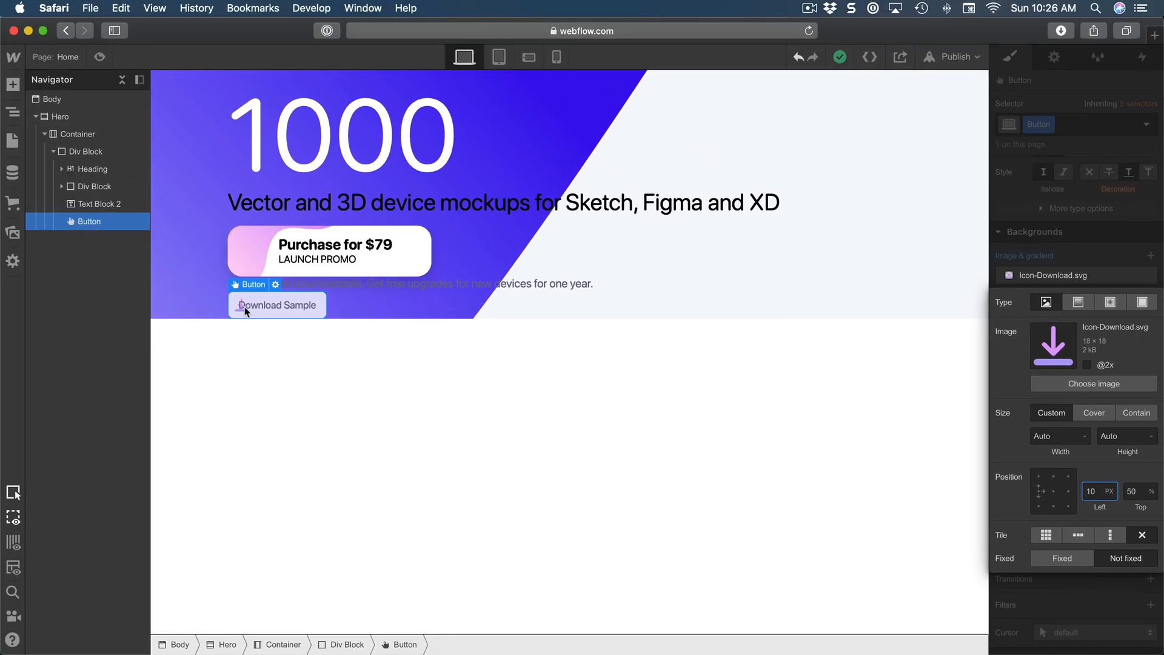
Step: Set the Download Sample button's left padding to 40 px to make room for the icon
{"action": "left_click", "coordinate": [1082, 249]}
{"action": "scroll", "coordinate": [1086, 249], "scroll_direction": "up", "scroll_amount": 10}
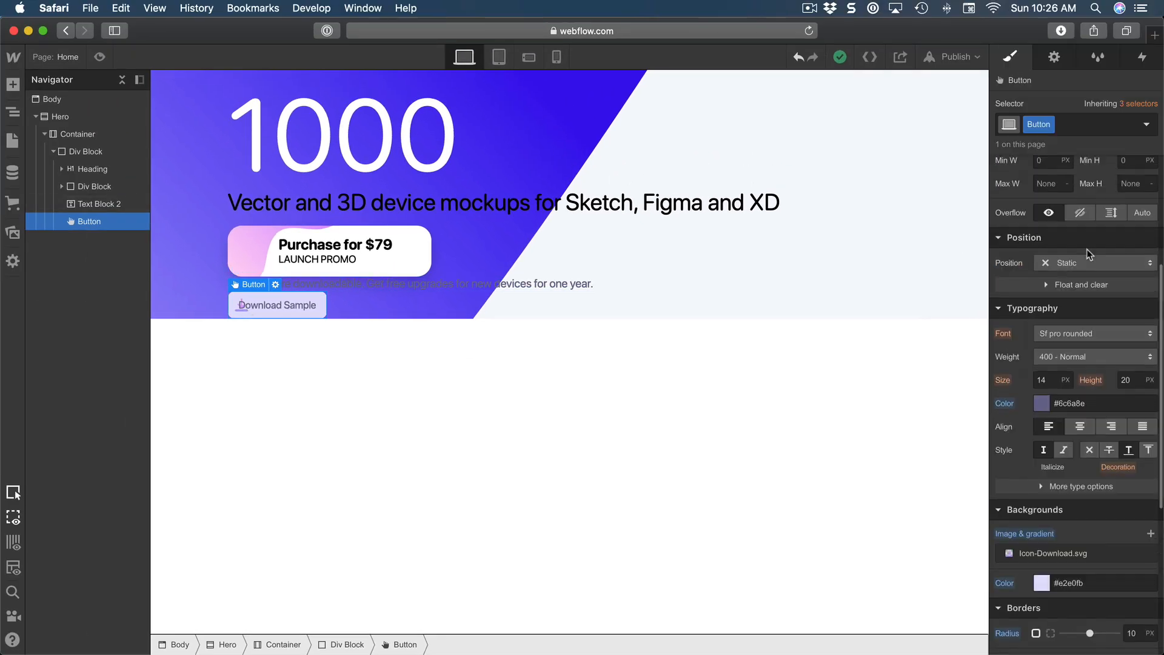
{"action": "left_click", "coordinate": [1038, 275]}
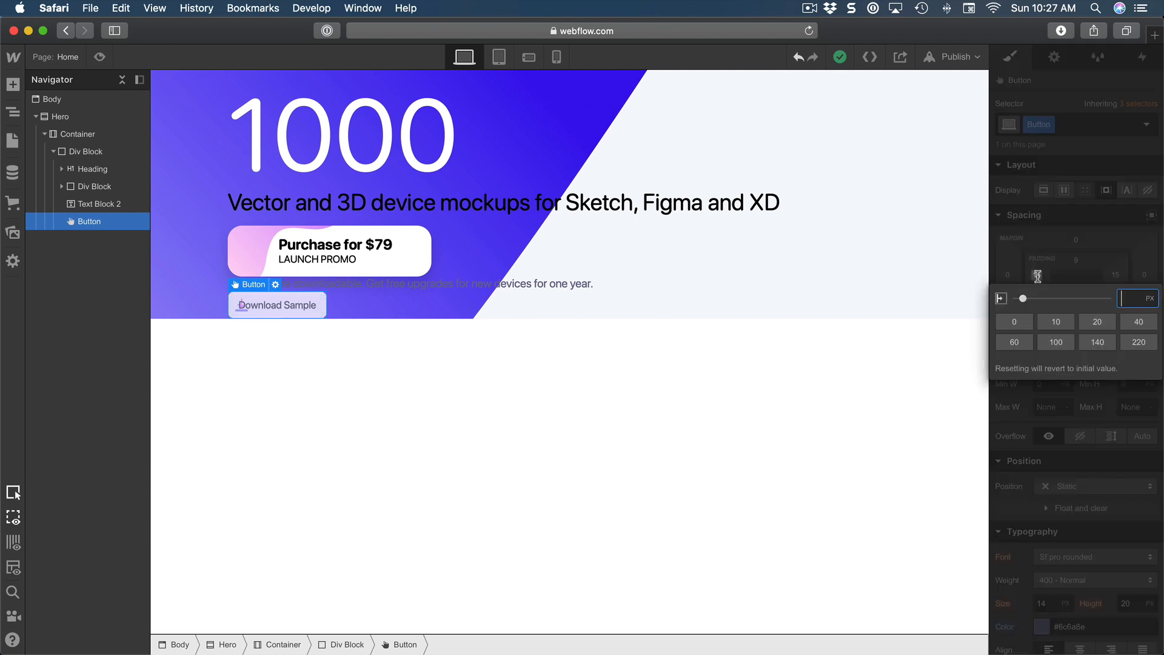
{"action": "type", "text": "40"}
{"action": "key", "text": "Return"}
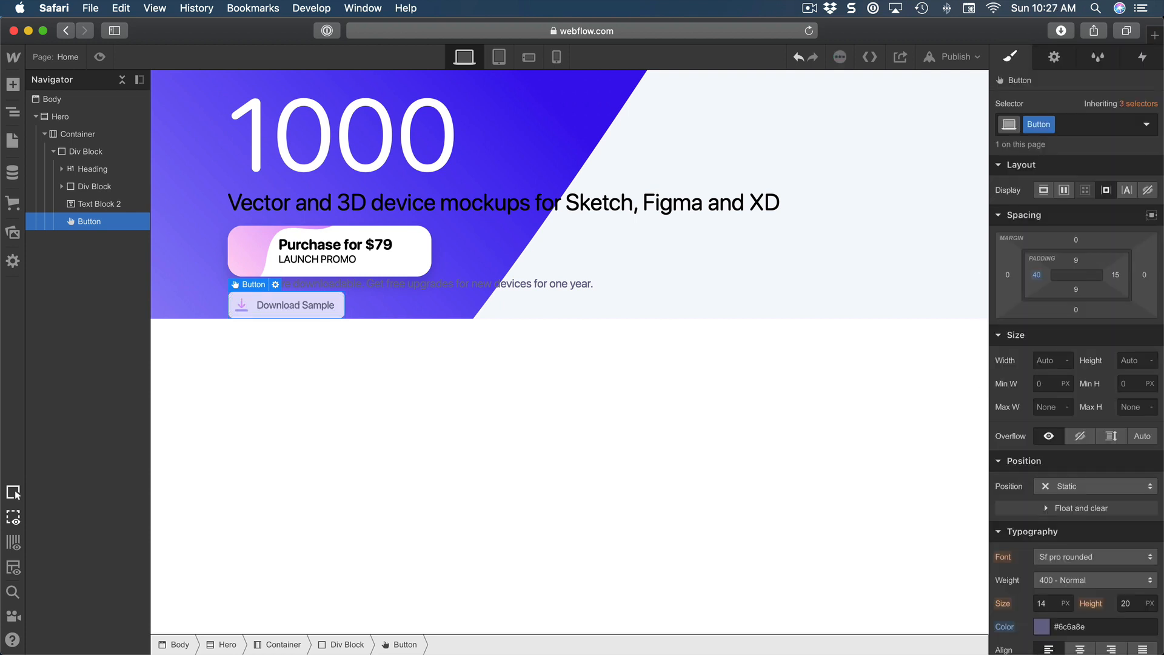
Step: Switch to the Sketch design and examine the size and placement of the Hero's heading text and large 1000
{"action": "left_click", "coordinate": [455, 306]}
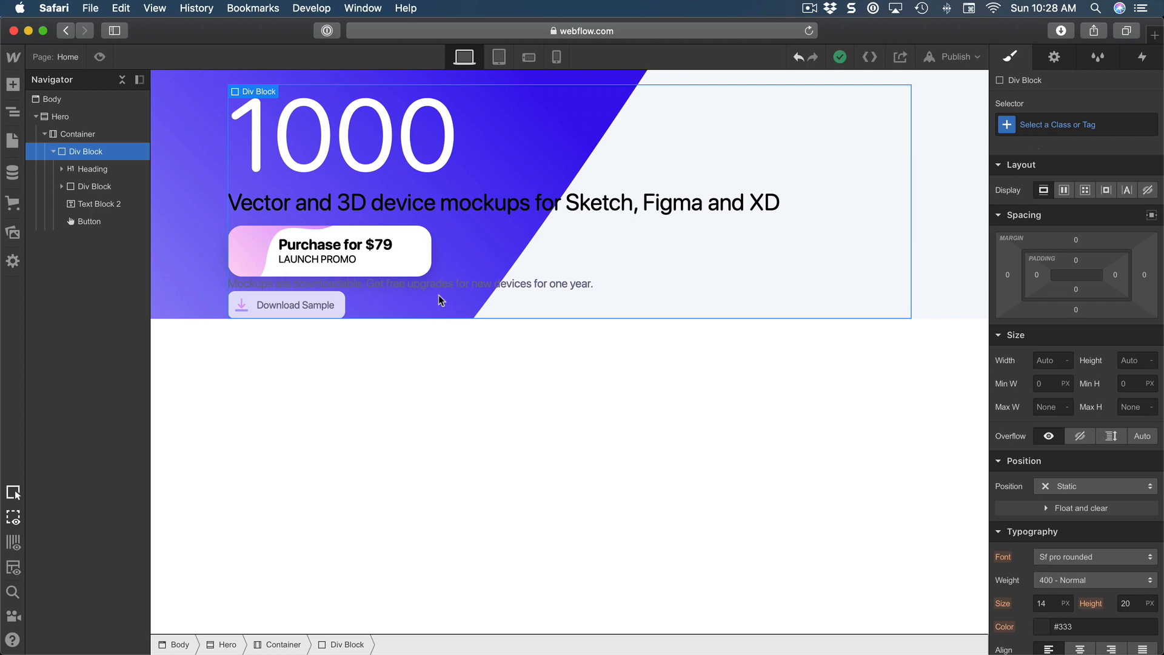
{"action": "left_click", "coordinate": [369, 617]}
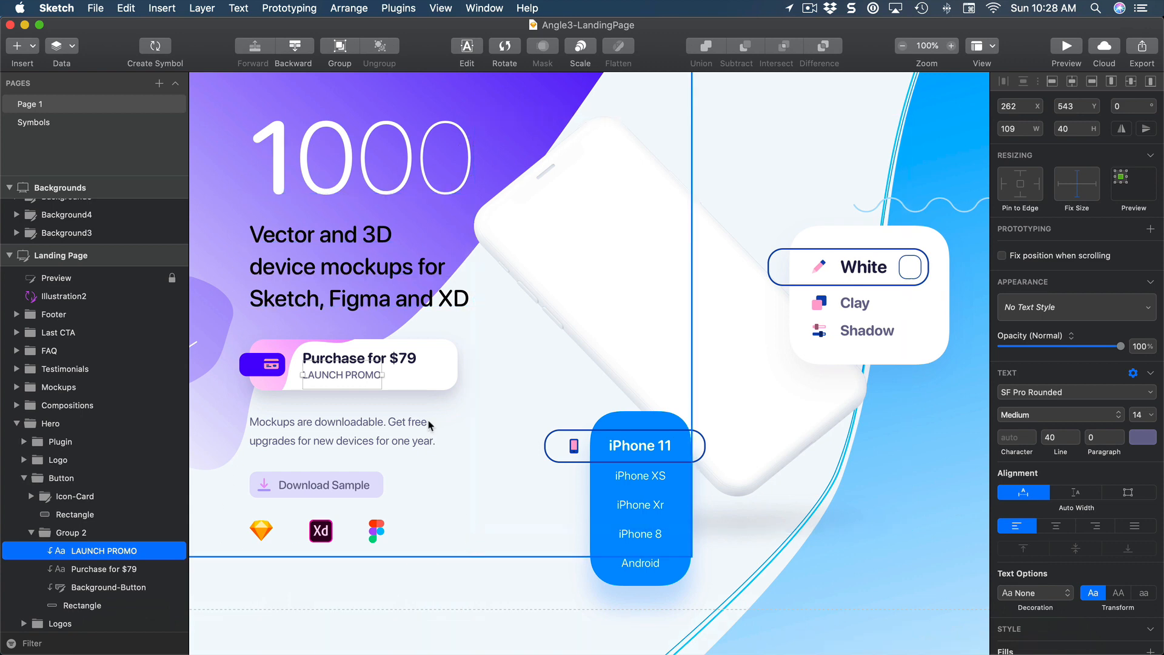
{"action": "left_click", "coordinate": [349, 300]}
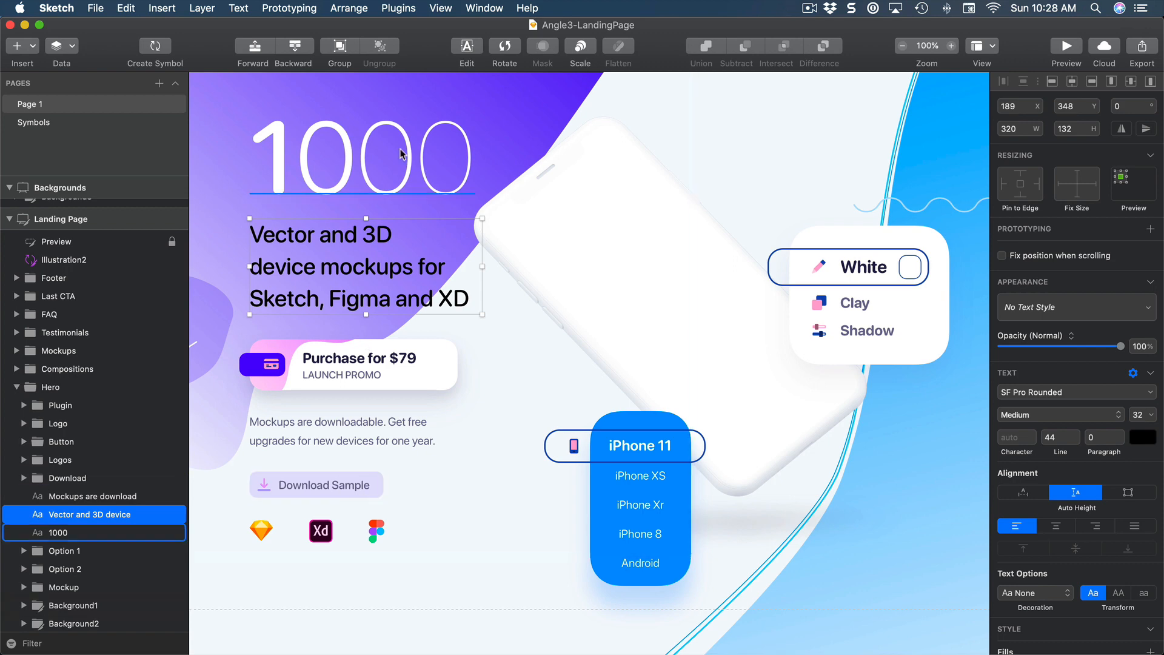
{"action": "scroll", "coordinate": [419, 127], "scroll_direction": "up", "scroll_amount": 5}
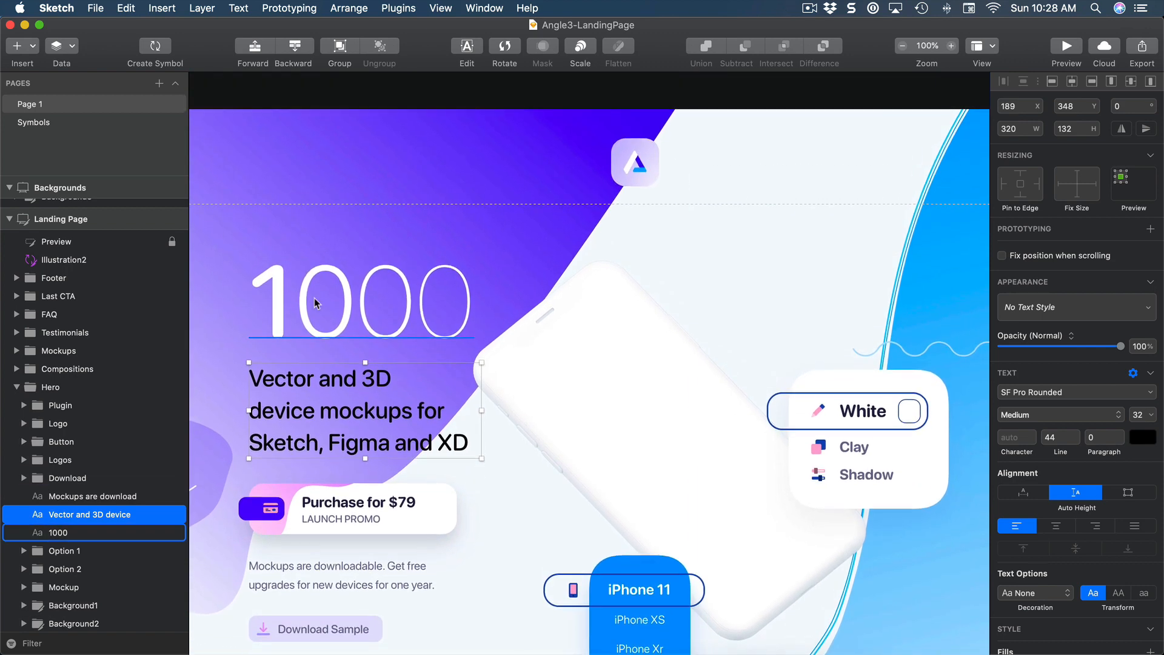
{"action": "left_click", "coordinate": [314, 297]}
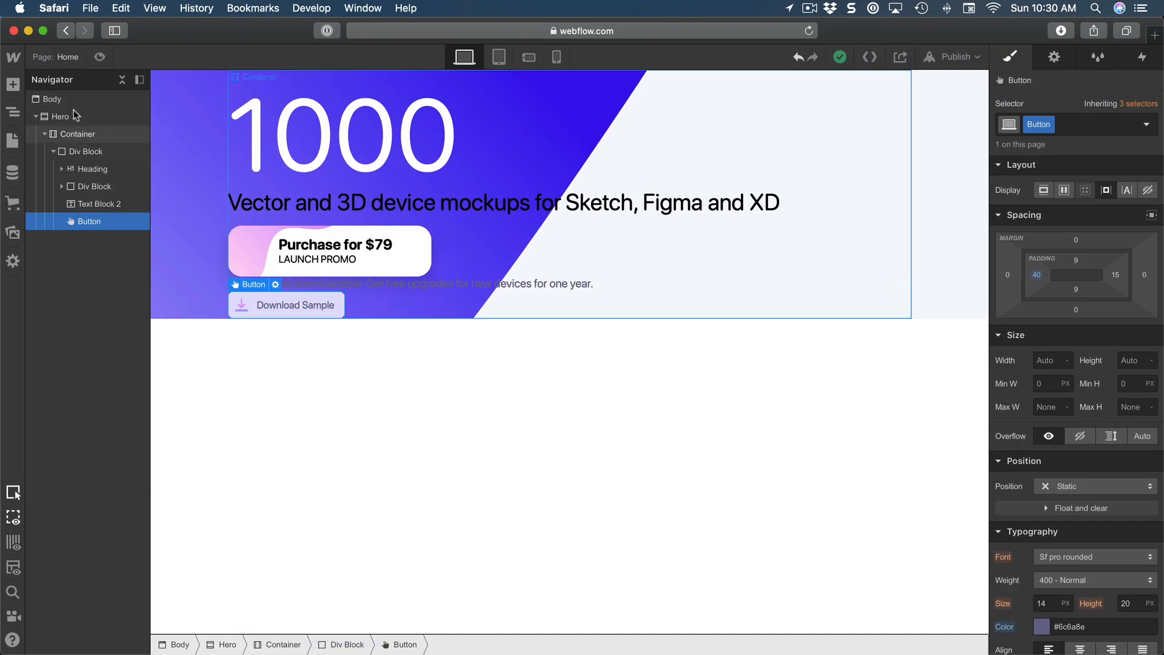
Step: Back in Webflow, set the Hero section's padding to 200 px at the top and 100 px at the bottom
{"action": "left_click", "coordinate": [72, 119]}
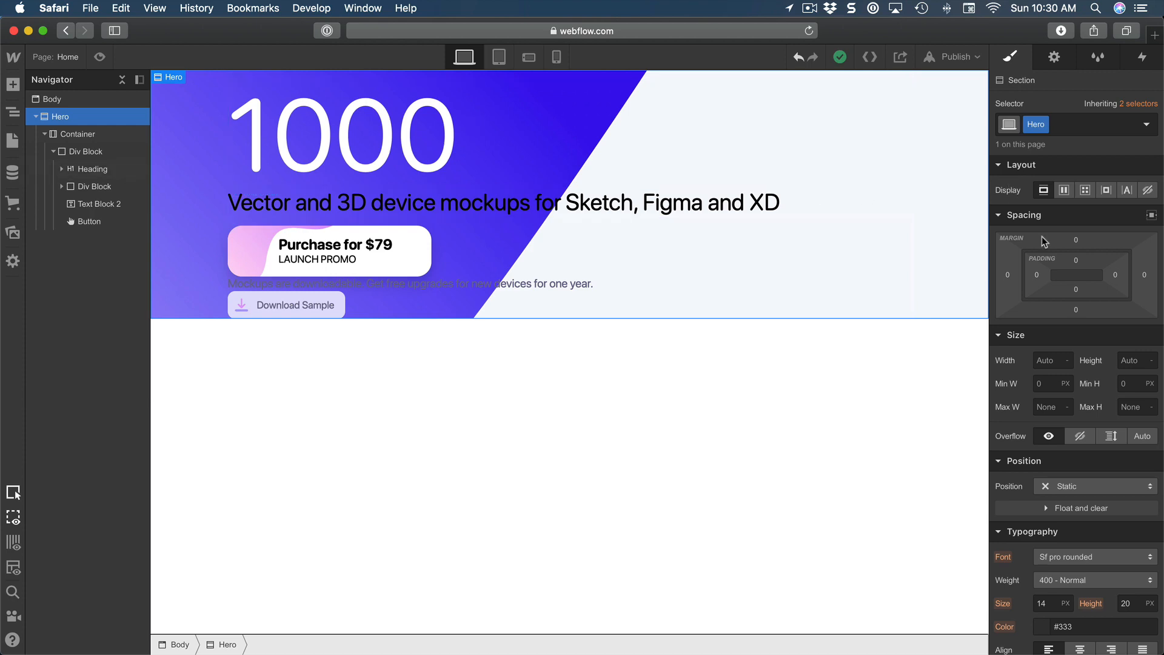
{"action": "left_click", "coordinate": [1076, 260]}
{"action": "type", "text": "200"}
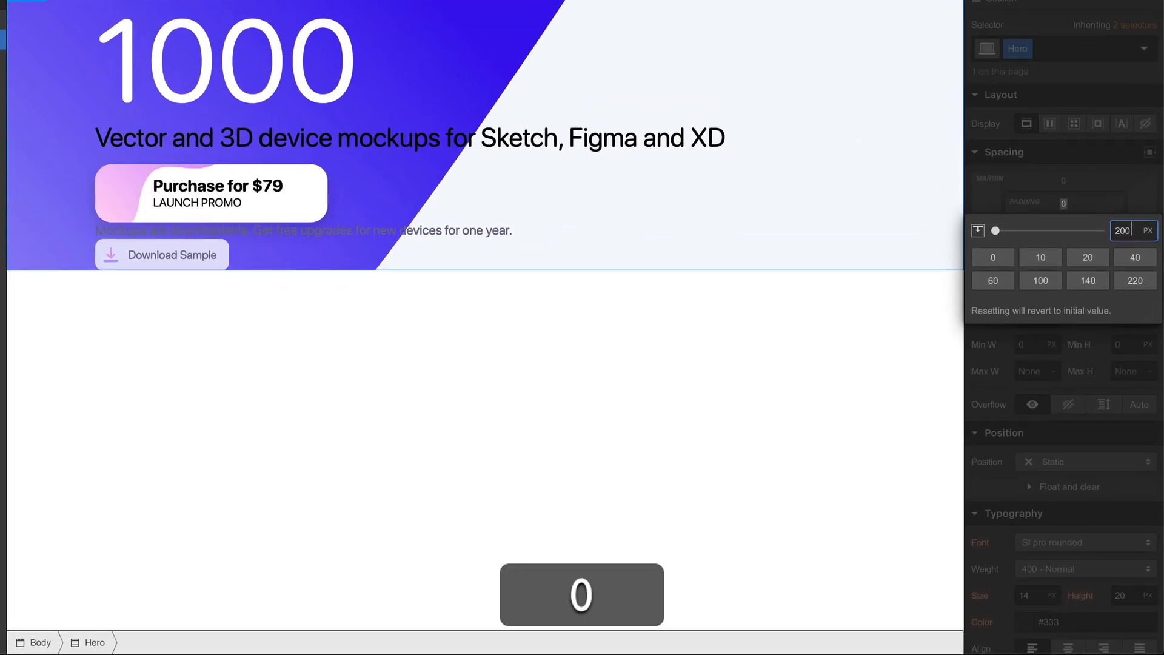
{"action": "key", "text": "Return"}
{"action": "left_click", "coordinate": [1064, 237]}
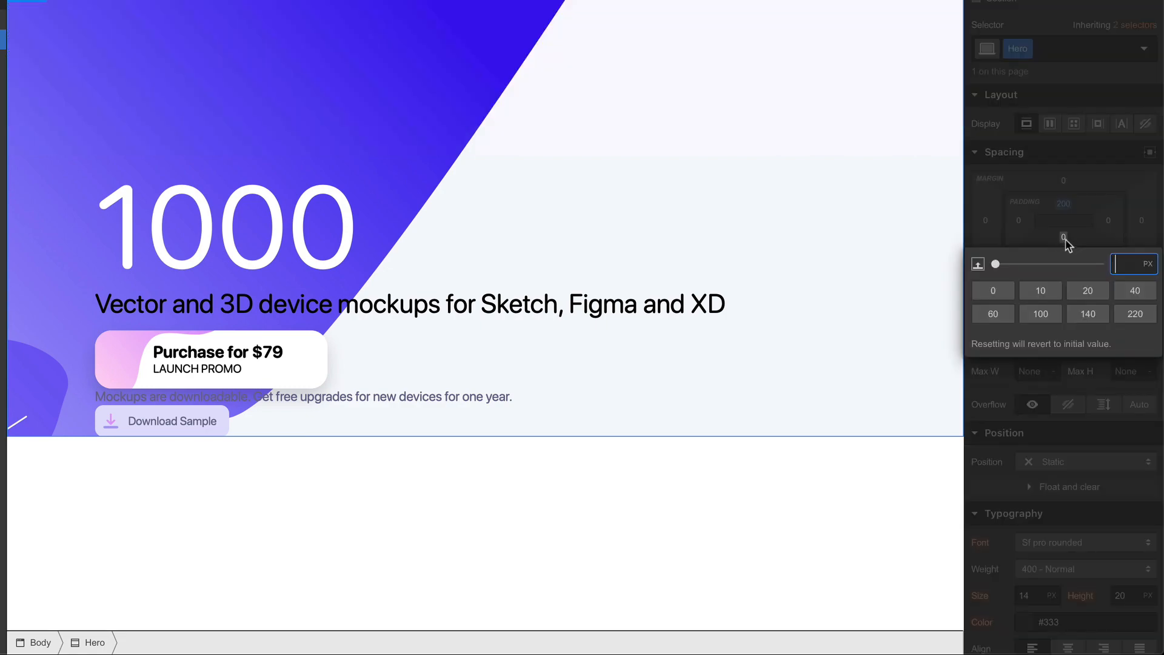
{"action": "type", "text": "100"}
{"action": "key", "text": "Return"}
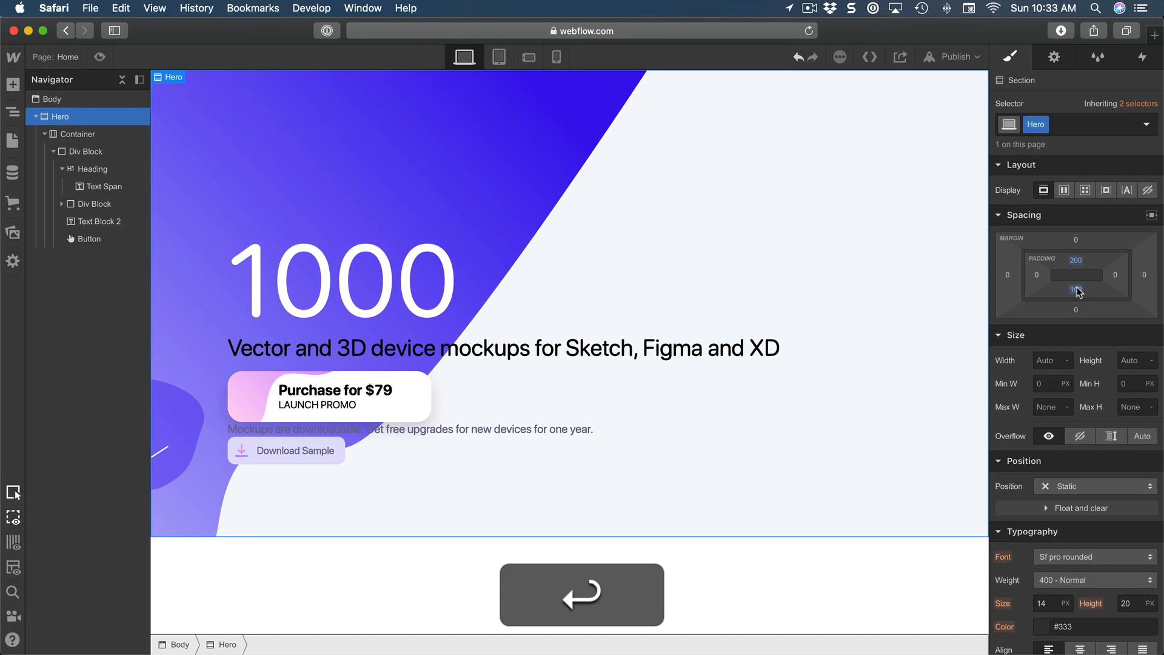
Step: Set the width of the div block wrapping the Hero's text and buttons to 320 px
{"action": "left_click", "coordinate": [837, 452]}
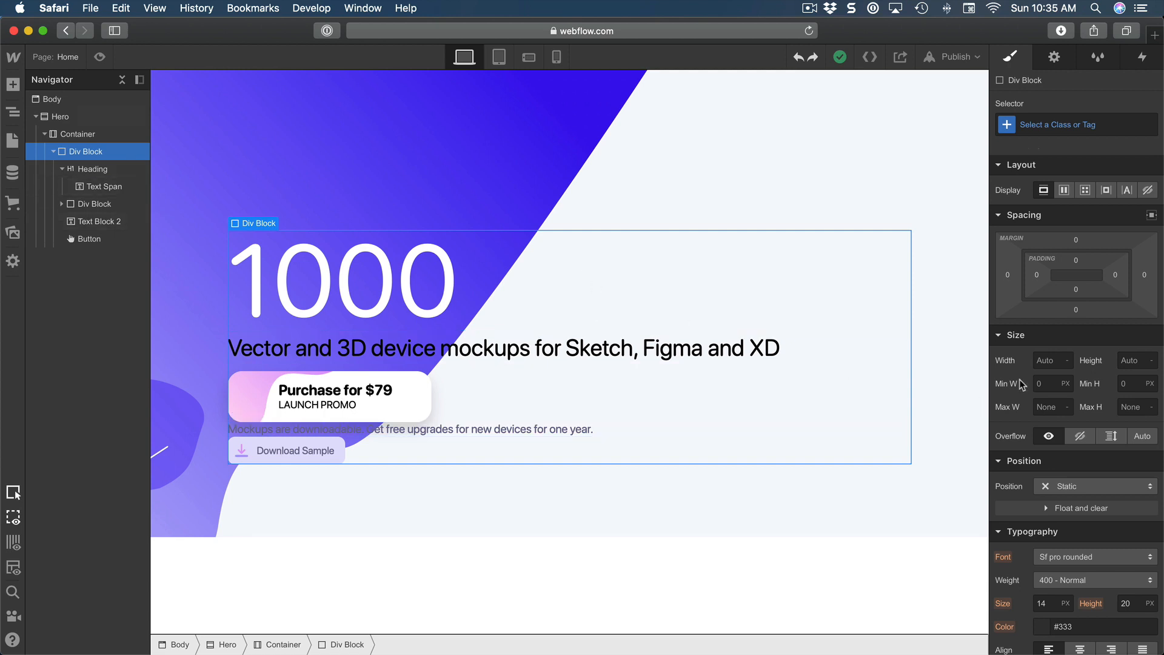
{"action": "left_click", "coordinate": [1042, 361]}
{"action": "type", "text": "320"}
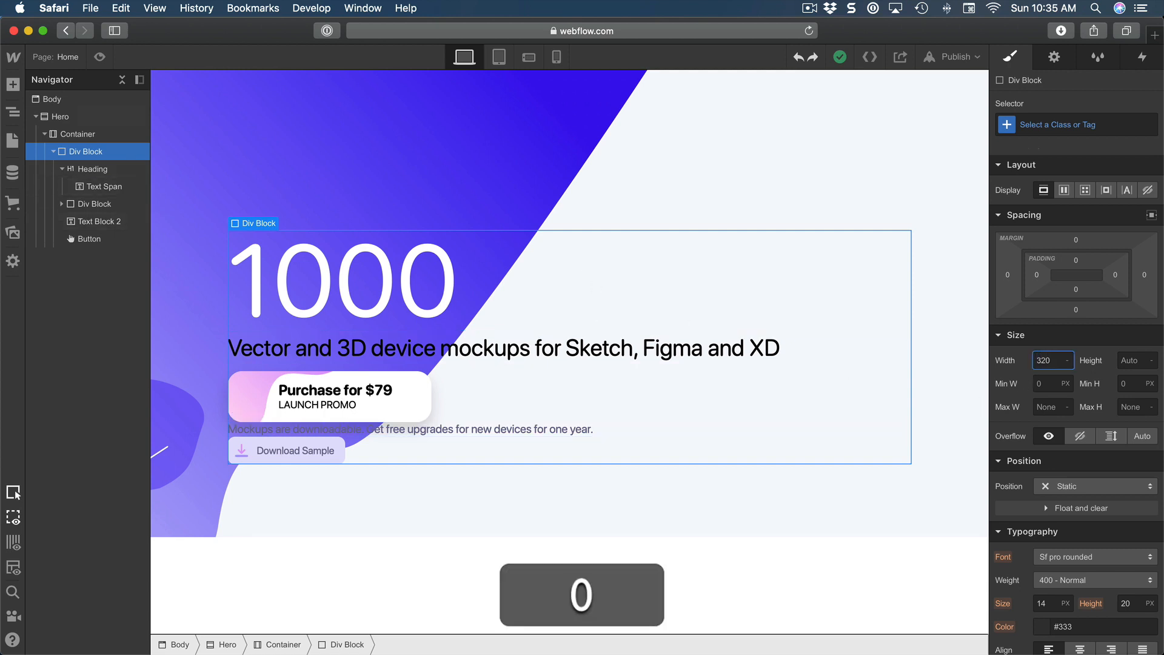
{"action": "key", "text": "Return"}
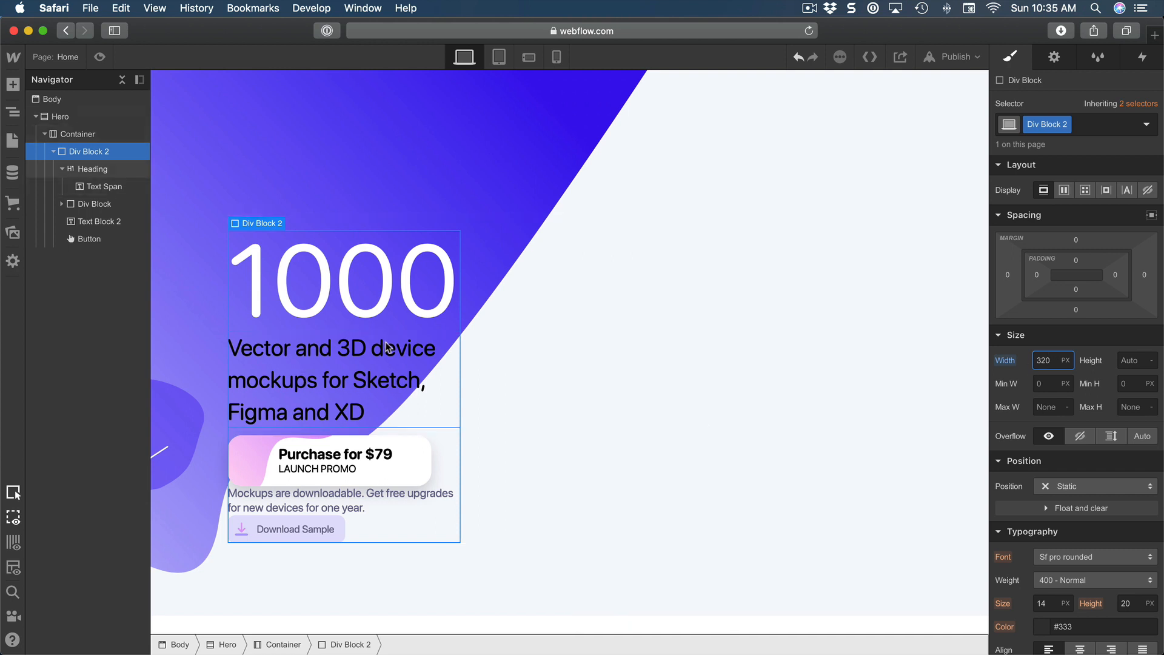
{"action": "key", "text": "super+a"}
Step: Set the Hero heading's bottom margin to 30 px
{"action": "left_click", "coordinate": [352, 382]}
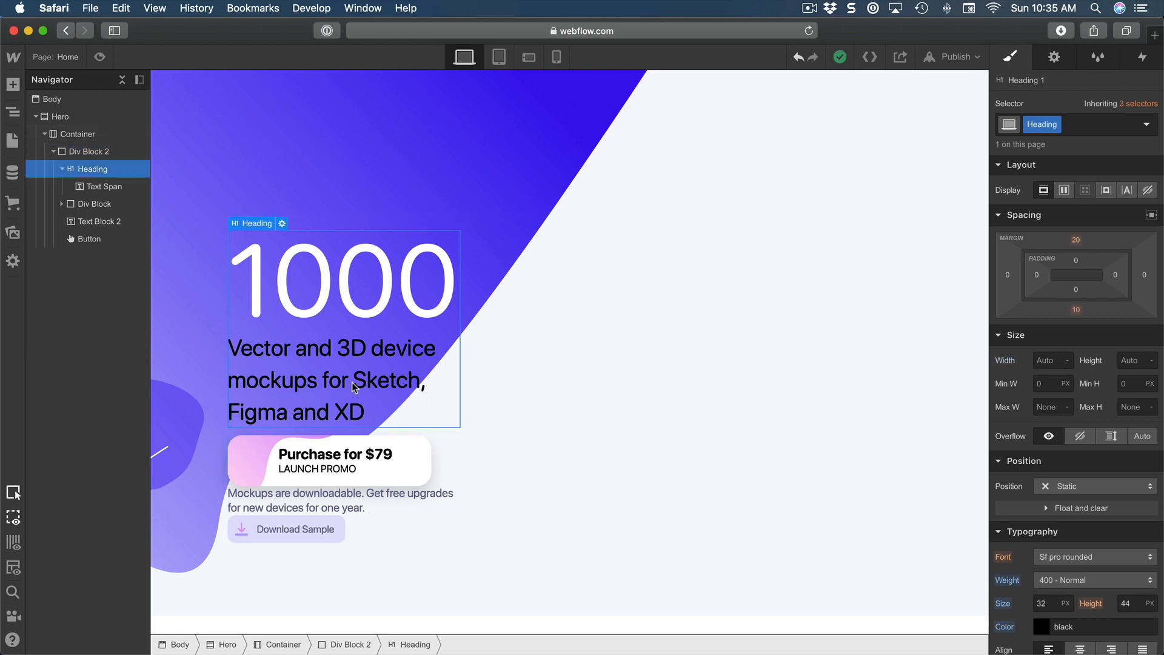
{"action": "left_click", "coordinate": [62, 169]}
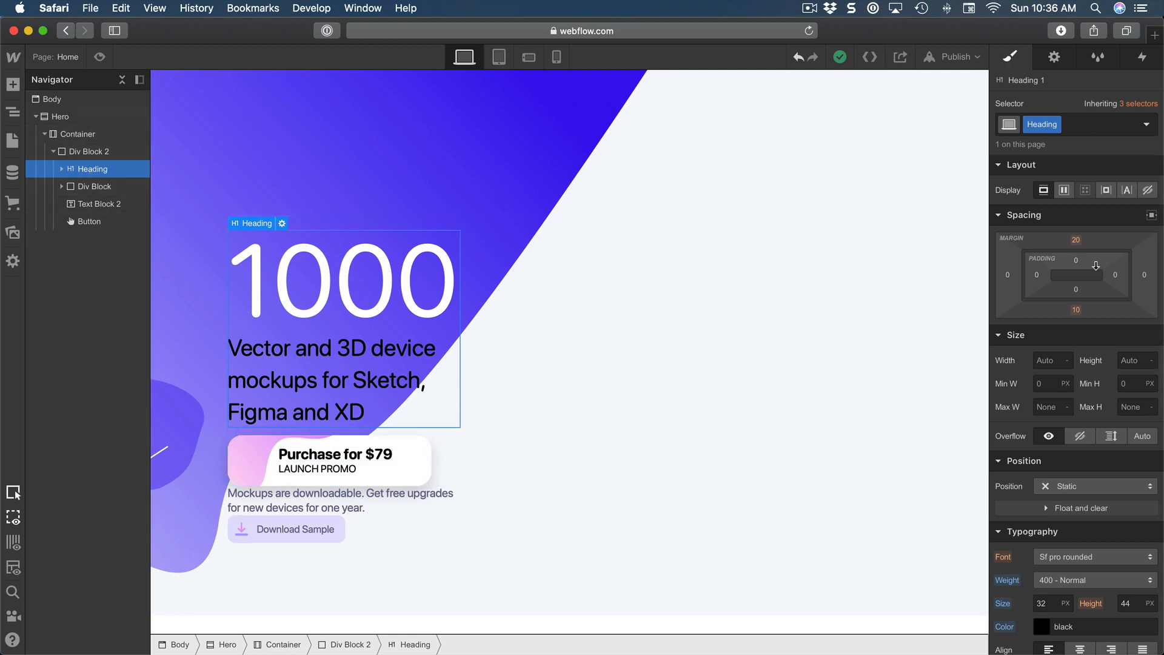
{"action": "left_click", "coordinate": [1076, 311]}
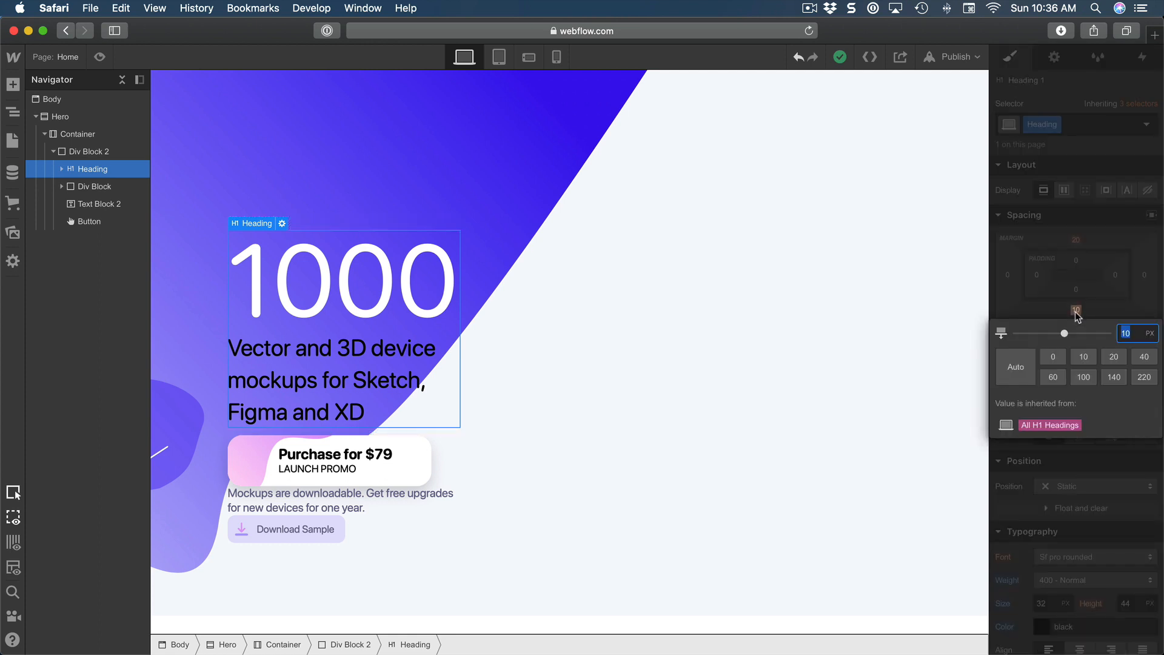
{"action": "type", "text": "30"}
{"action": "key", "text": "Return"}
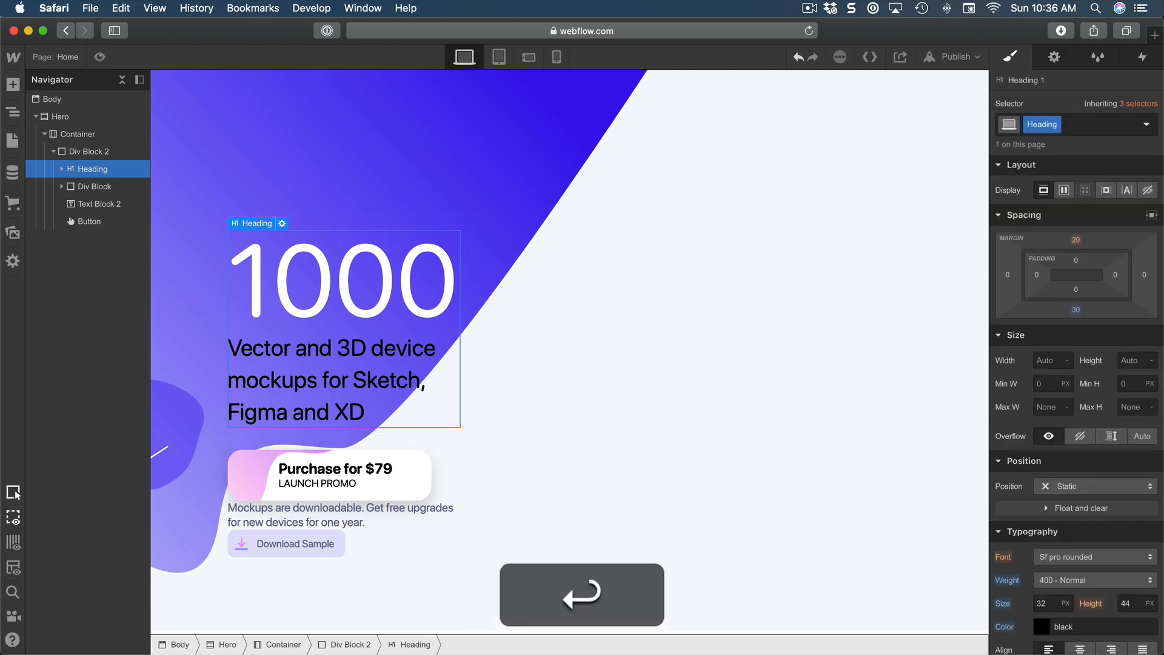
Step: Set the top and bottom margins of the "Mockups are downloadable" text block to 30 px
{"action": "left_click", "coordinate": [355, 521]}
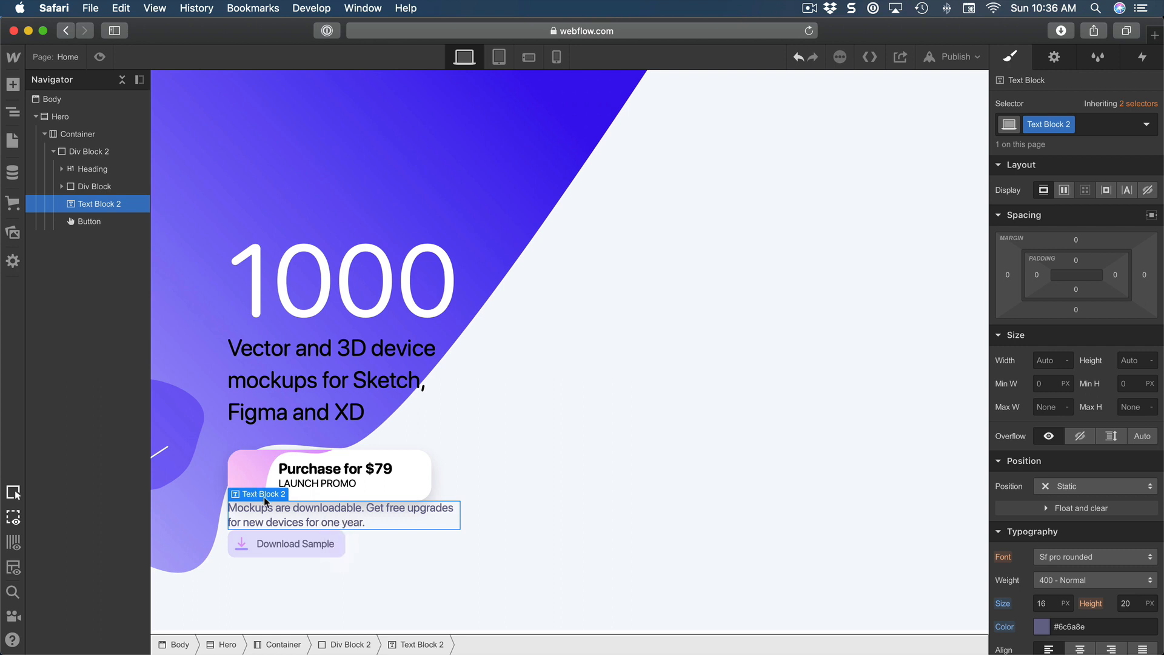
{"action": "left_click", "coordinate": [1076, 241]}
{"action": "type", "text": "30"}
{"action": "key", "text": "Return"}
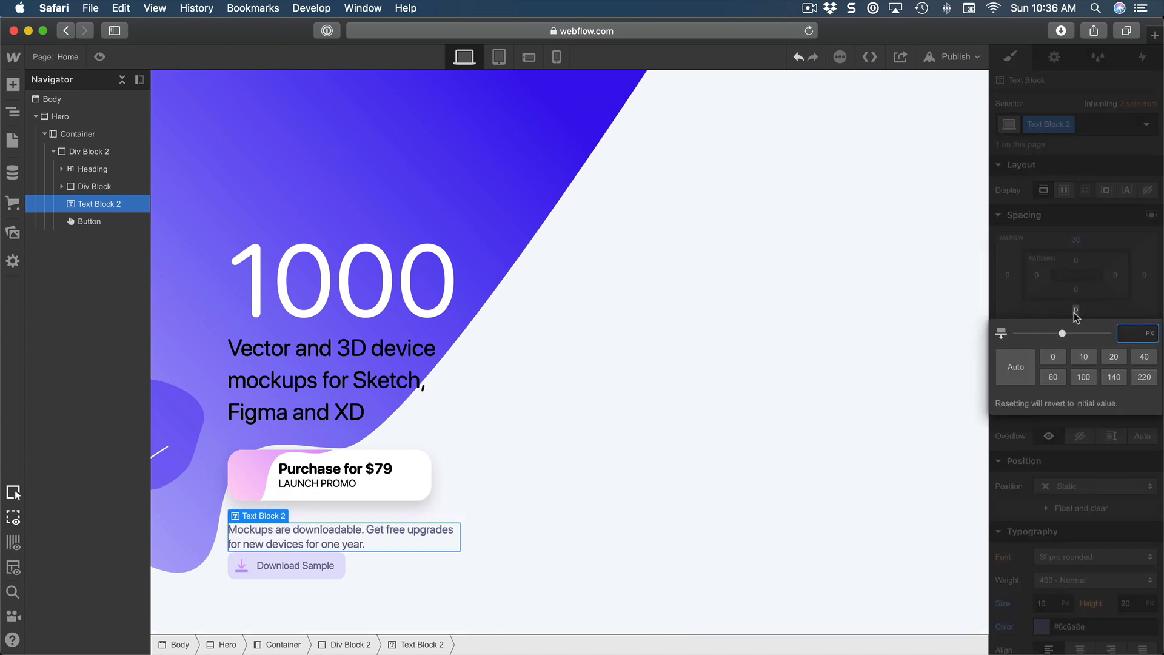
{"action": "type", "text": "30"}
{"action": "key", "text": "Return"}
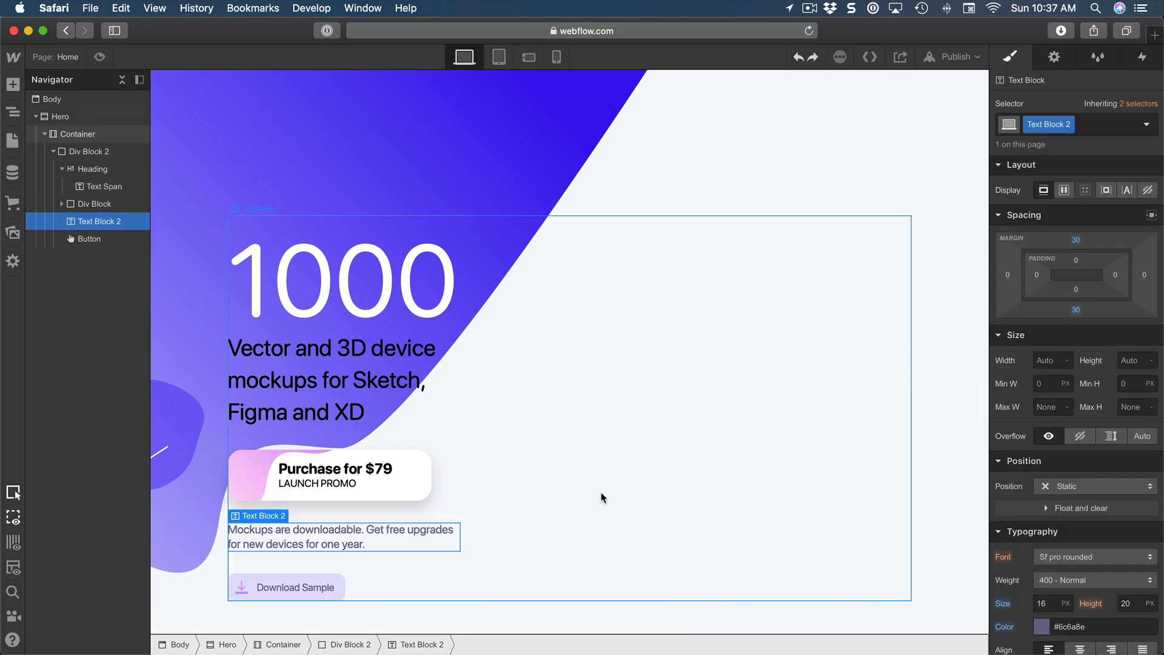
Step: Set the Hero heading's top margin to 0 px
{"action": "left_click", "coordinate": [444, 422]}
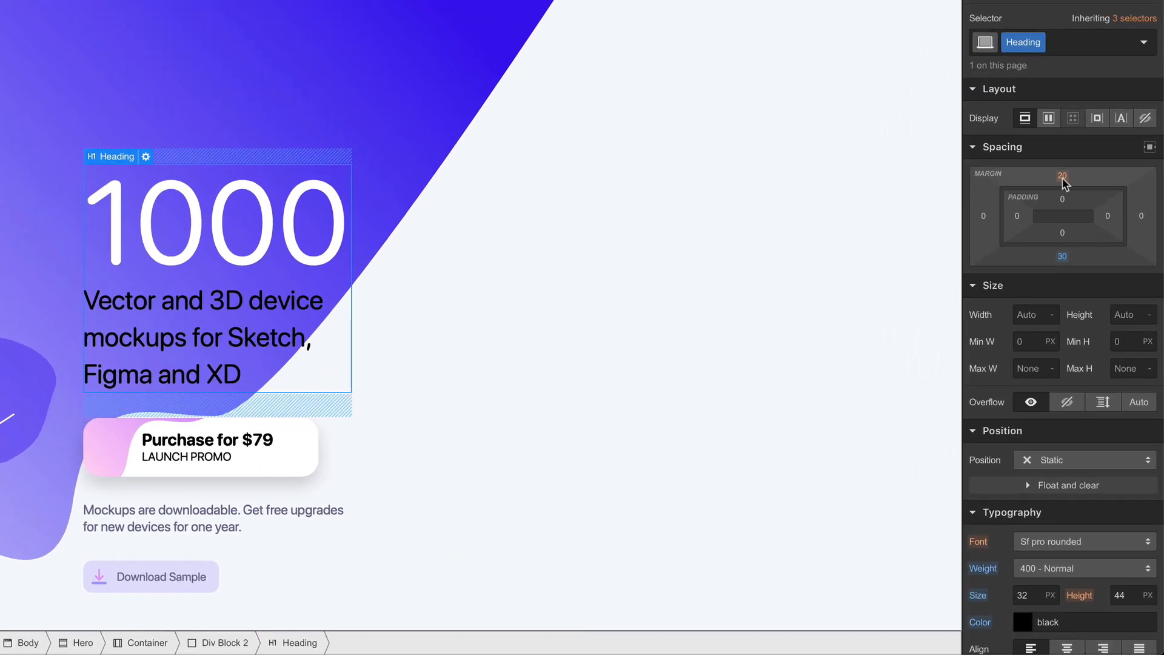
{"action": "left_click", "coordinate": [1076, 241]}
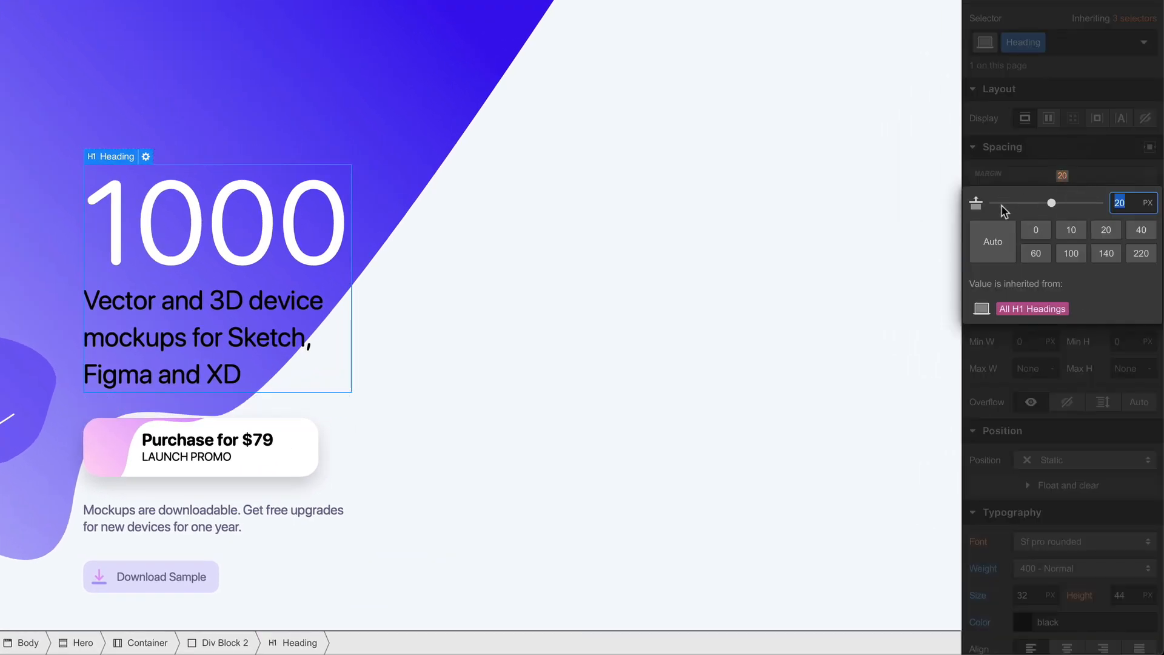
{"action": "left_click", "coordinate": [1033, 229]}
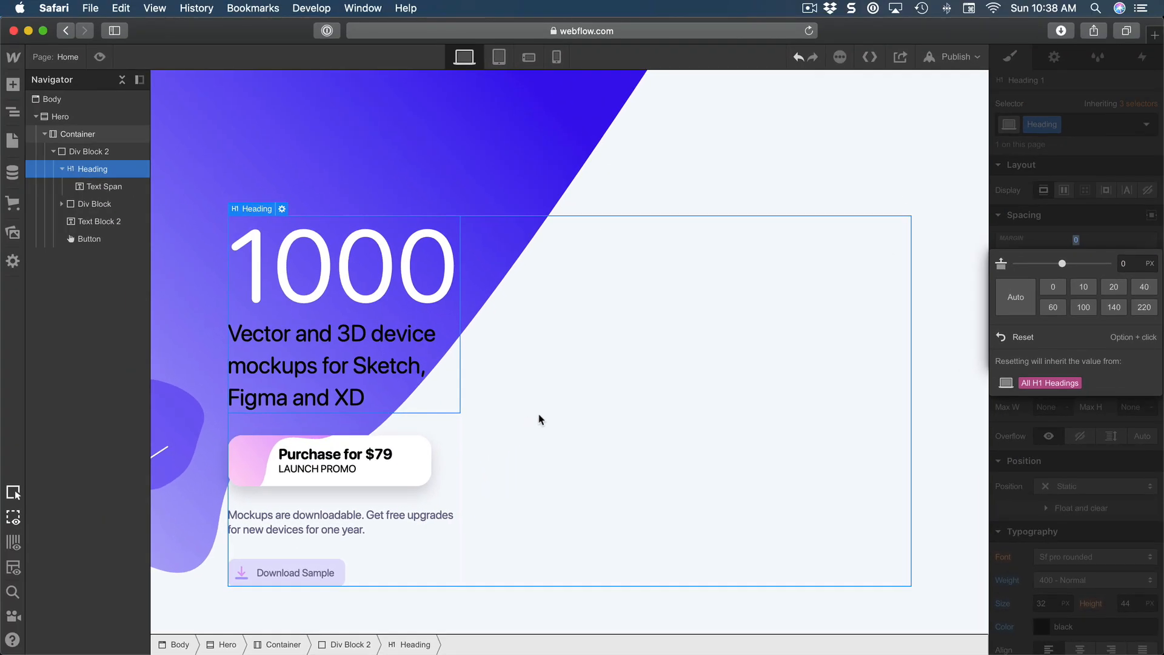
{"action": "left_click", "coordinate": [649, 307]}
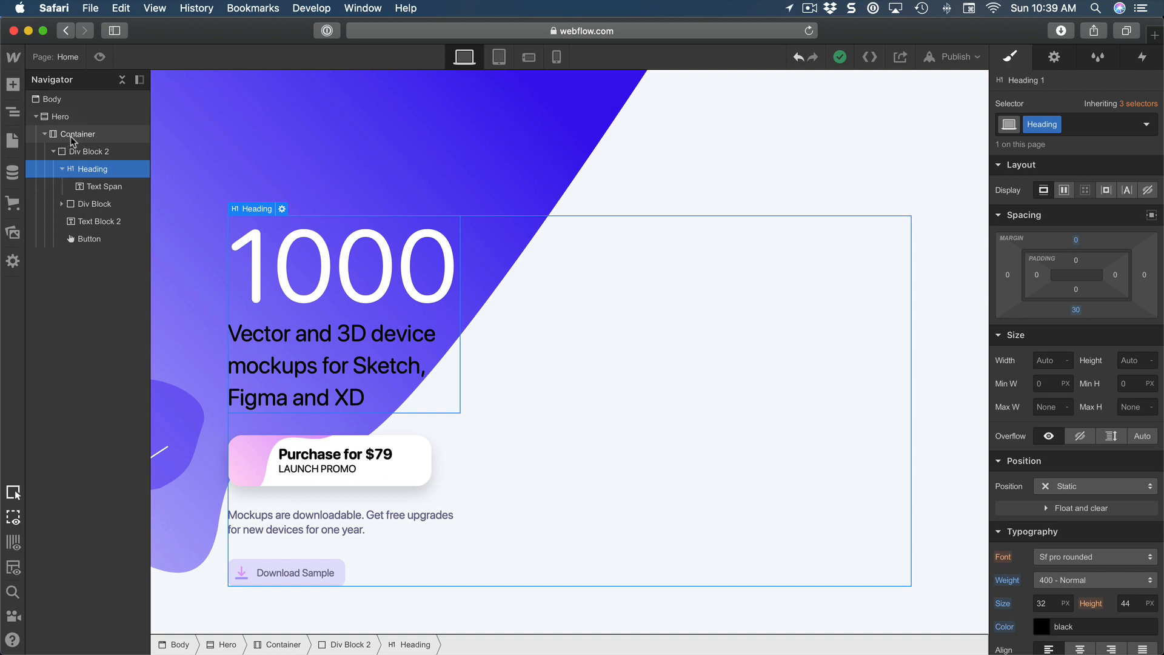
Step: Rename the class of the div block wrapping the Hero's text and buttons to Content Block
{"action": "left_click", "coordinate": [93, 136]}
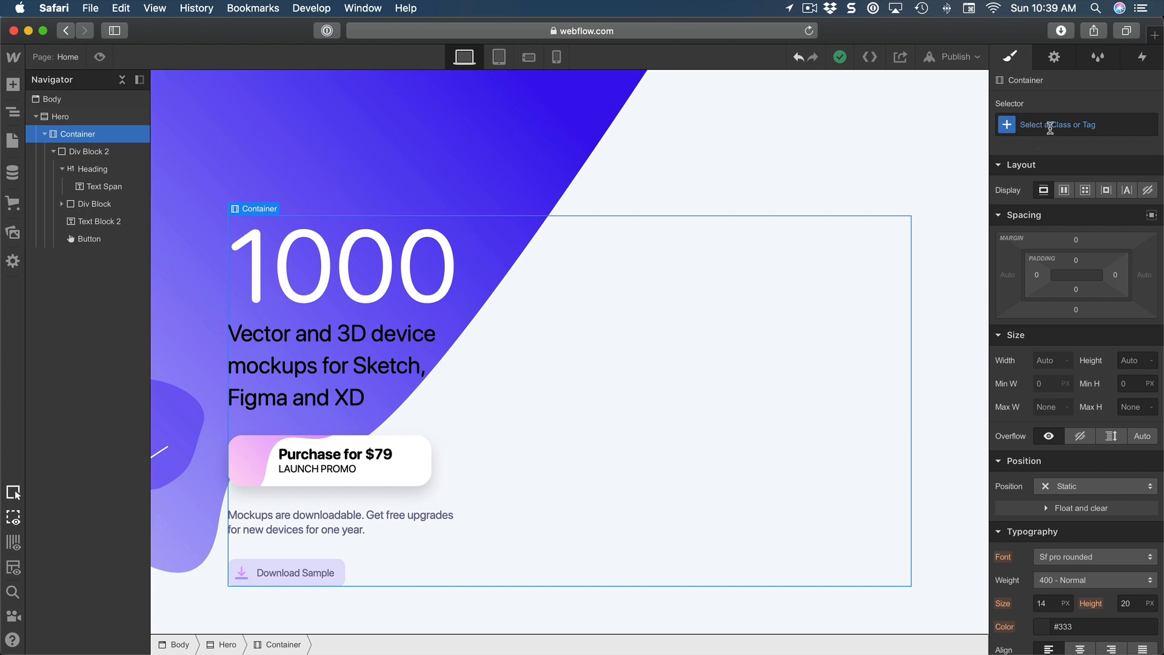
{"action": "left_click", "coordinate": [77, 151]}
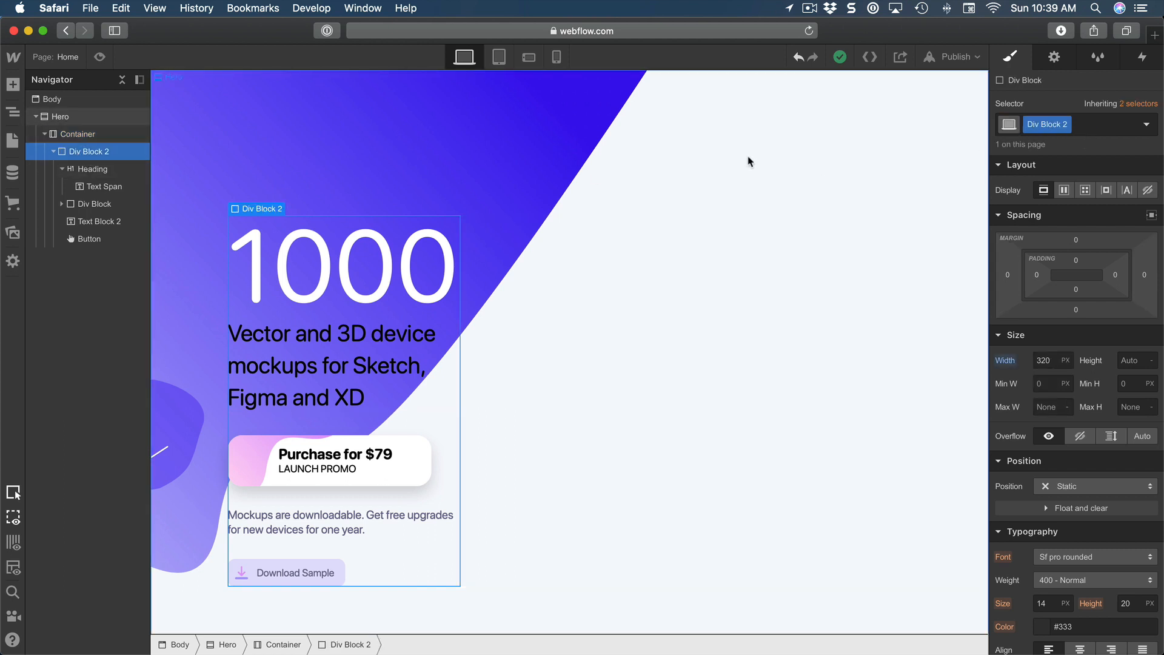
{"action": "double_click", "coordinate": [1048, 125]}
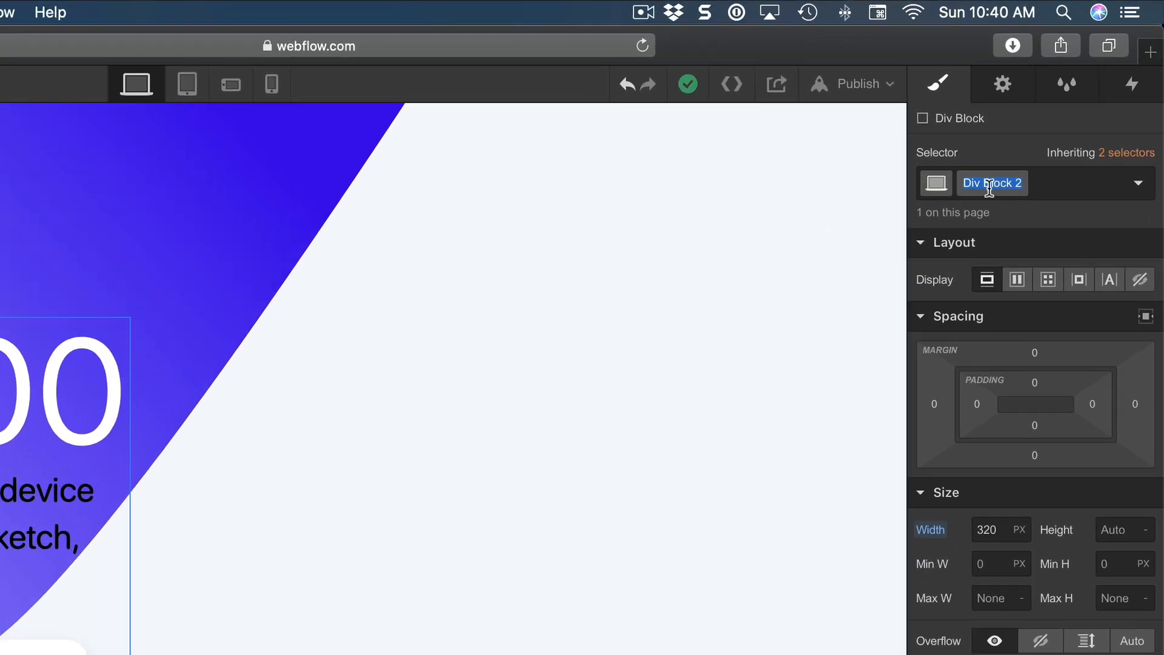
{"action": "type", "text": "Content Block"}
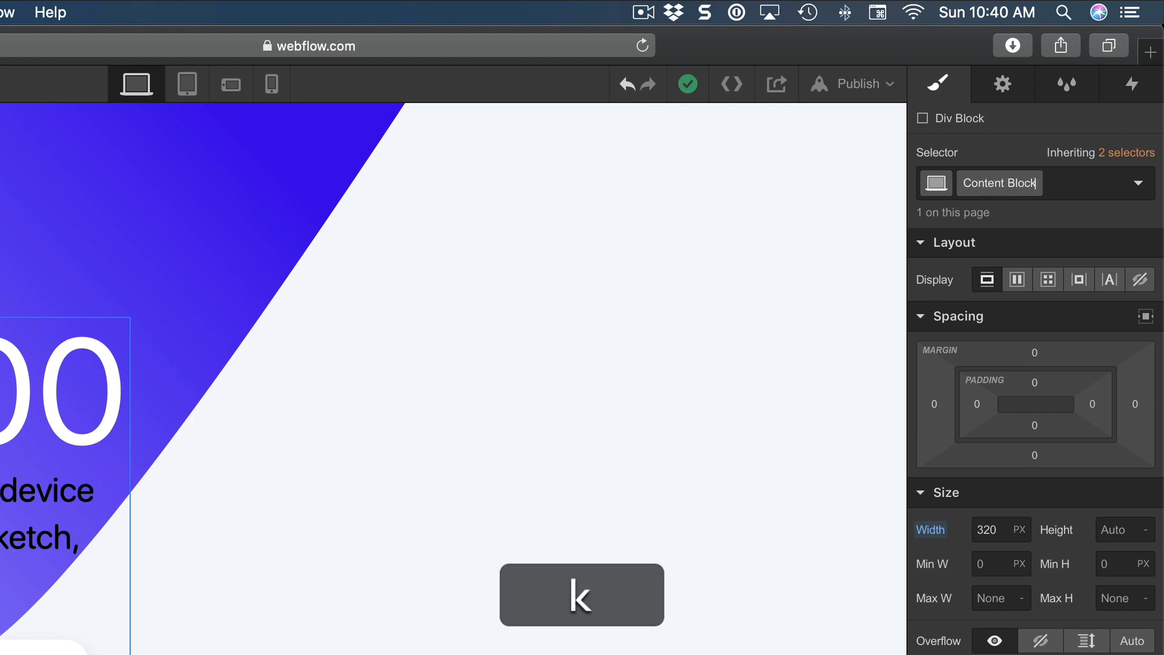
{"action": "key", "text": "Return"}
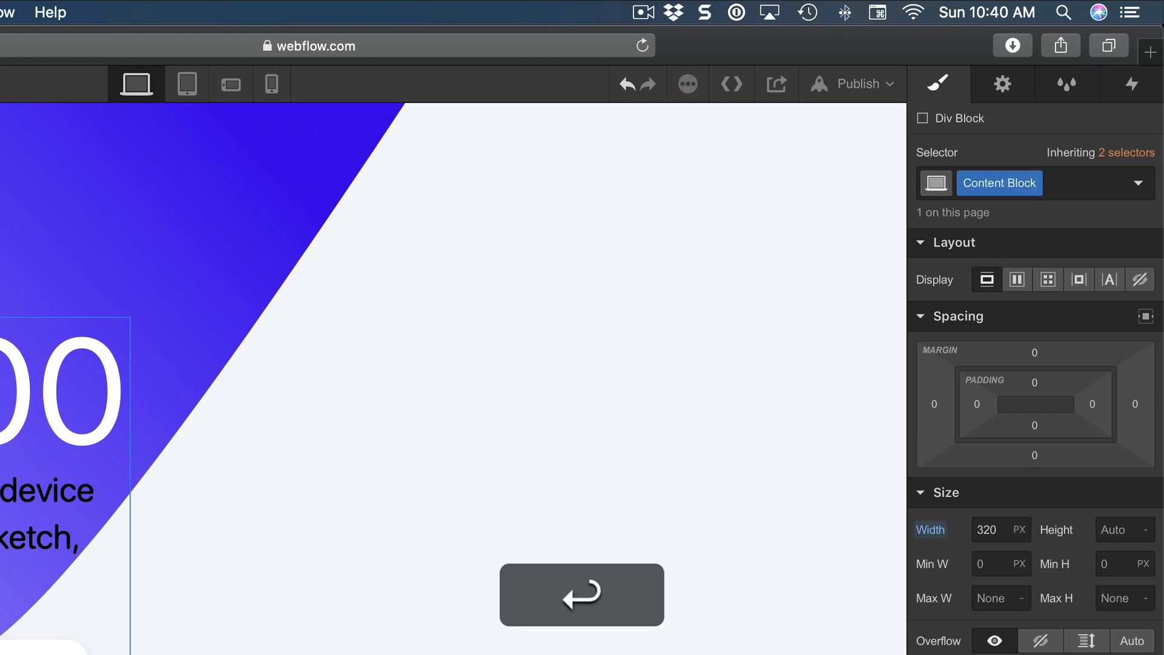
Step: Review the class list in the Style Manager and switch to the Sketch design to examine the sections below the Hero
{"action": "left_click", "coordinate": [1061, 86]}
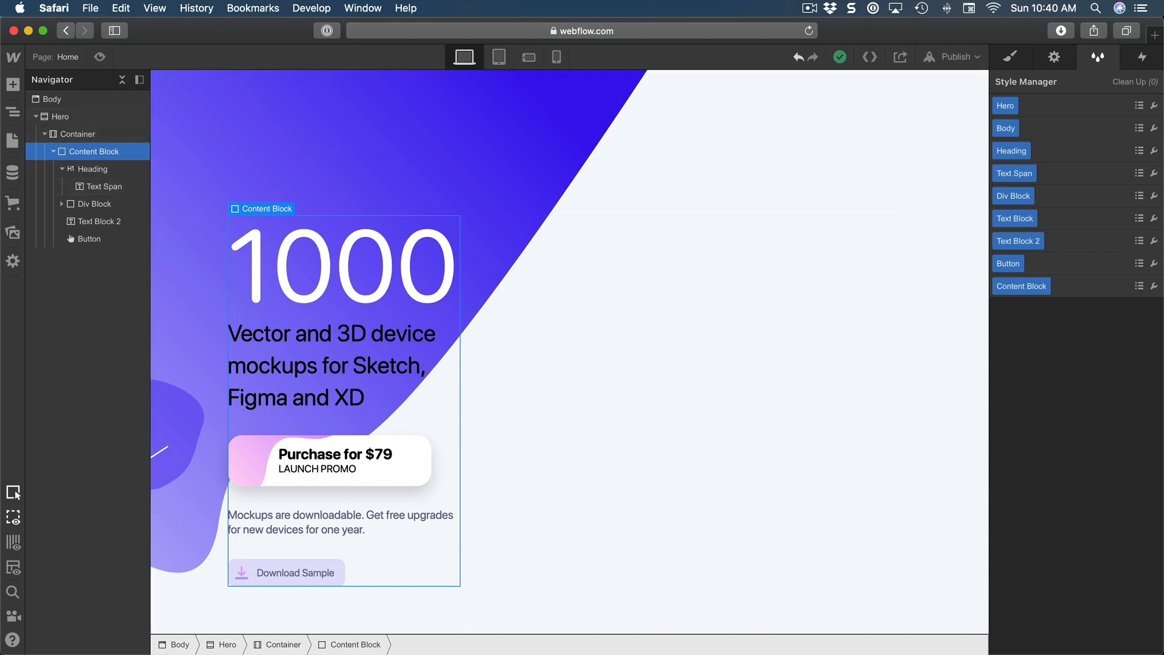
{"action": "left_click", "coordinate": [358, 604]}
{"action": "scroll", "coordinate": [592, 314], "scroll_direction": "down", "scroll_amount": 3}
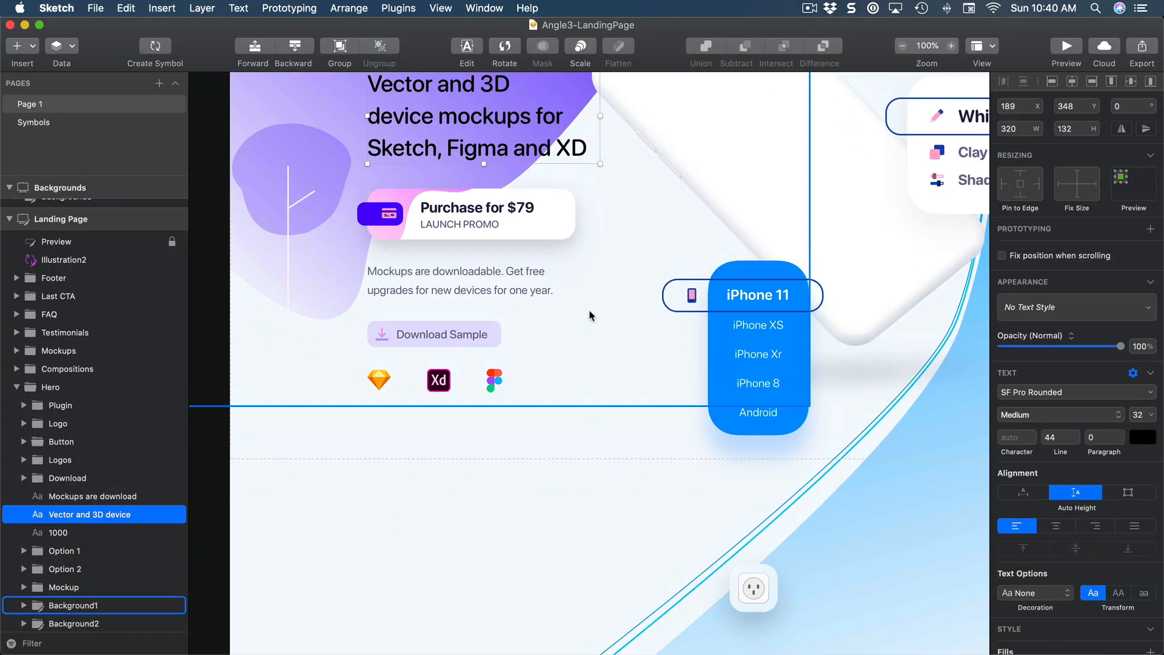
{"action": "scroll", "coordinate": [592, 314], "scroll_direction": "up", "scroll_amount": 3}
{"action": "key", "text": "super+minus"}
{"action": "scroll", "coordinate": [590, 314], "scroll_direction": "down", "scroll_amount": 3}
{"action": "scroll", "coordinate": [590, 315], "scroll_direction": "right", "scroll_amount": 4}
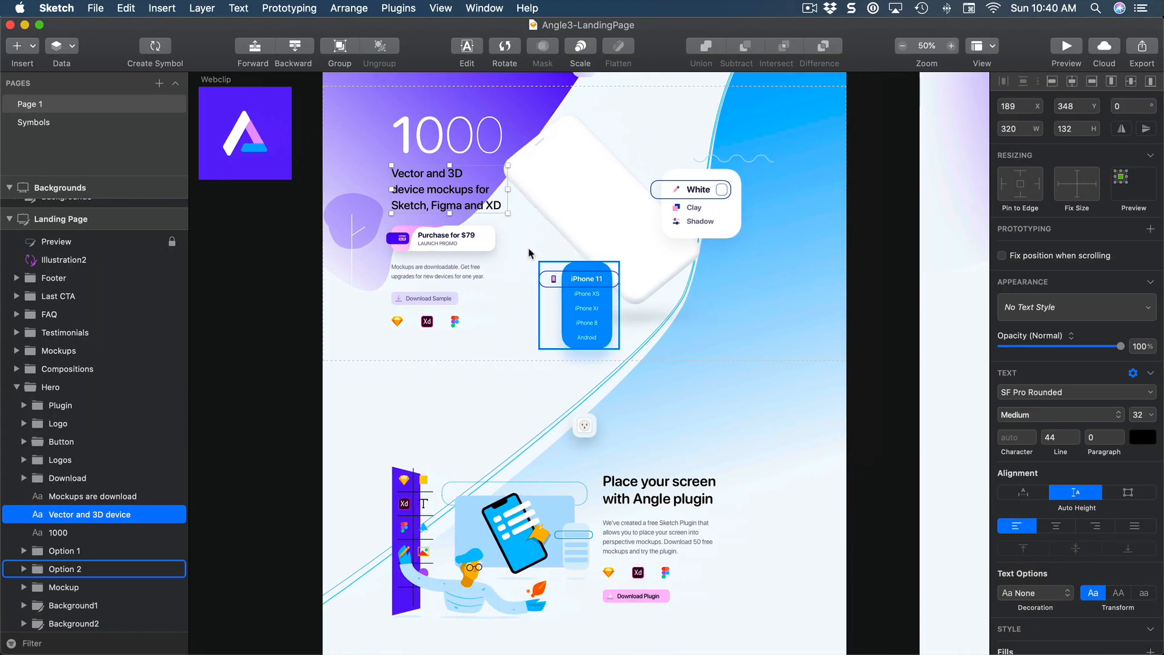
{"action": "scroll", "coordinate": [388, 323], "scroll_direction": "down", "scroll_amount": 5}
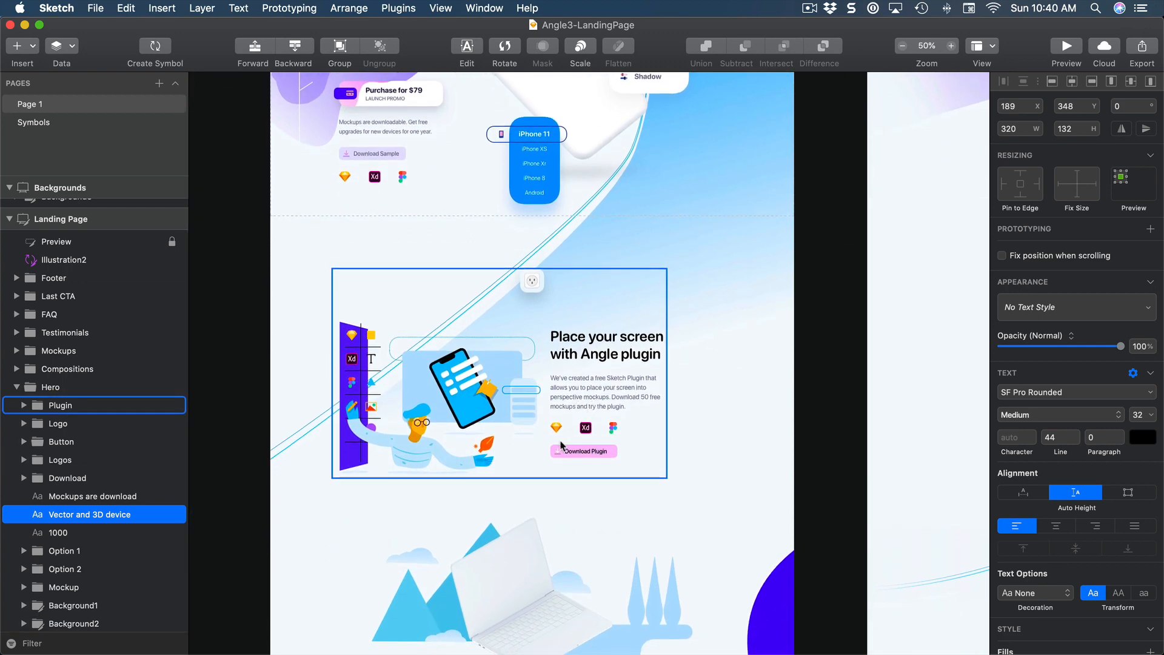
{"action": "scroll", "coordinate": [589, 436], "scroll_direction": "down", "scroll_amount": 1}
{"action": "scroll", "coordinate": [568, 443], "scroll_direction": "down", "scroll_amount": 15}
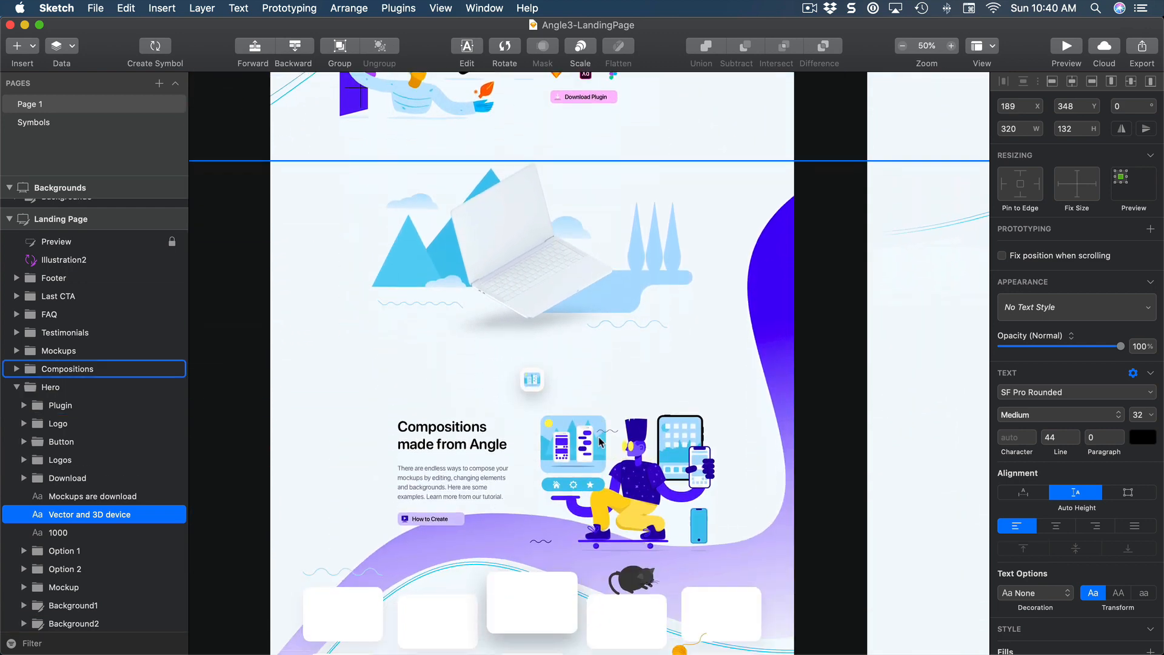
{"action": "scroll", "coordinate": [460, 405], "scroll_direction": "down", "scroll_amount": 16}
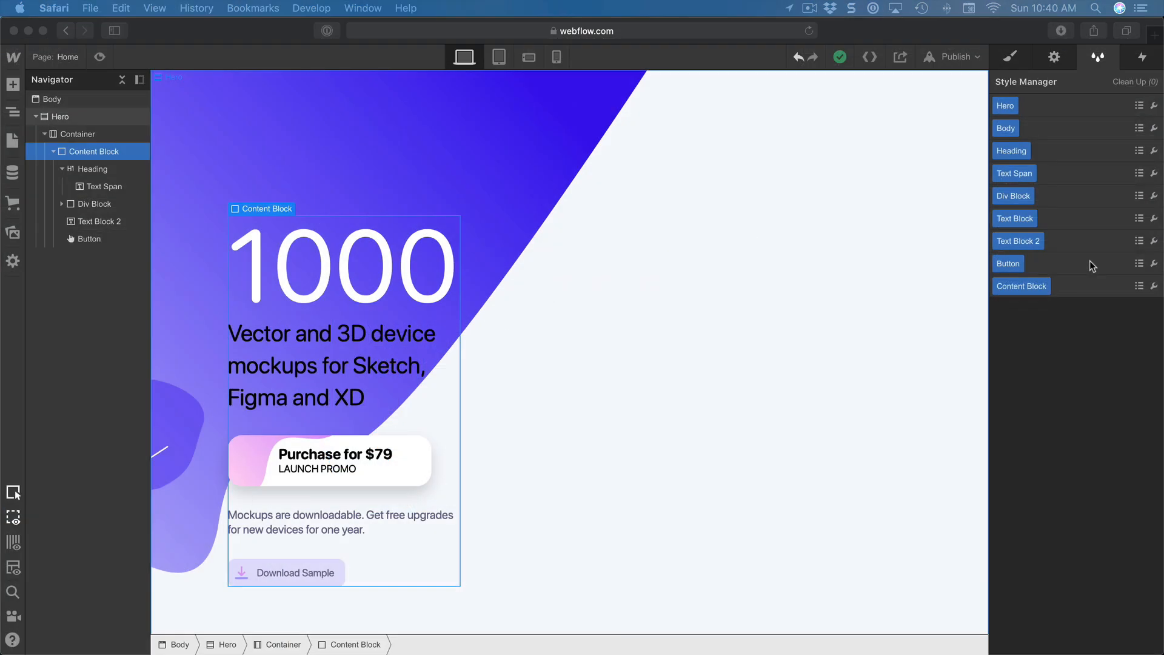
Step: Back in Webflow, rename the class of the div block holding the purchase card to Purchase
{"action": "left_click", "coordinate": [1009, 58]}
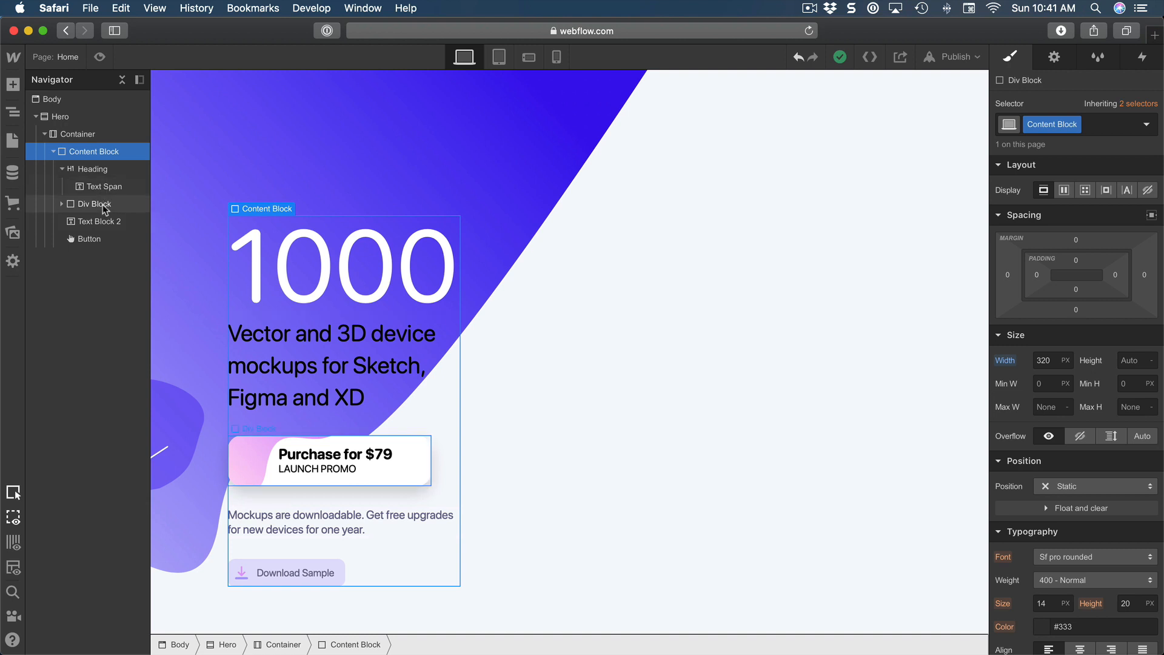
{"action": "left_click", "coordinate": [97, 222]}
{"action": "left_click", "coordinate": [88, 203]}
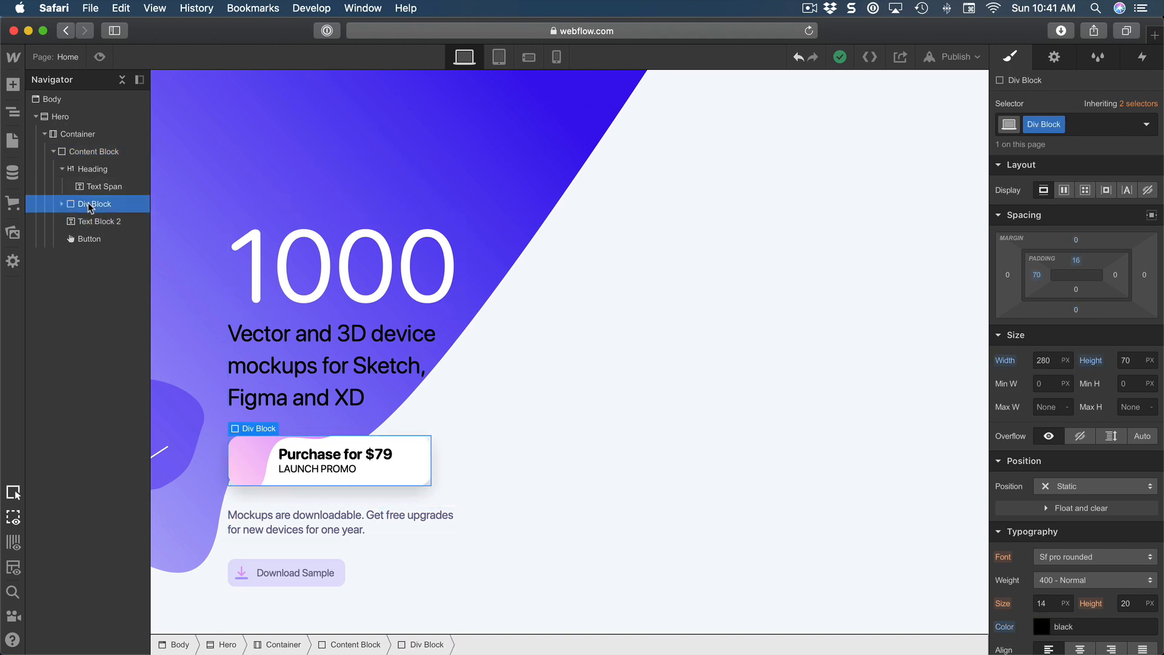
{"action": "double_click", "coordinate": [1043, 124]}
{"action": "type", "text": "Purchase"}
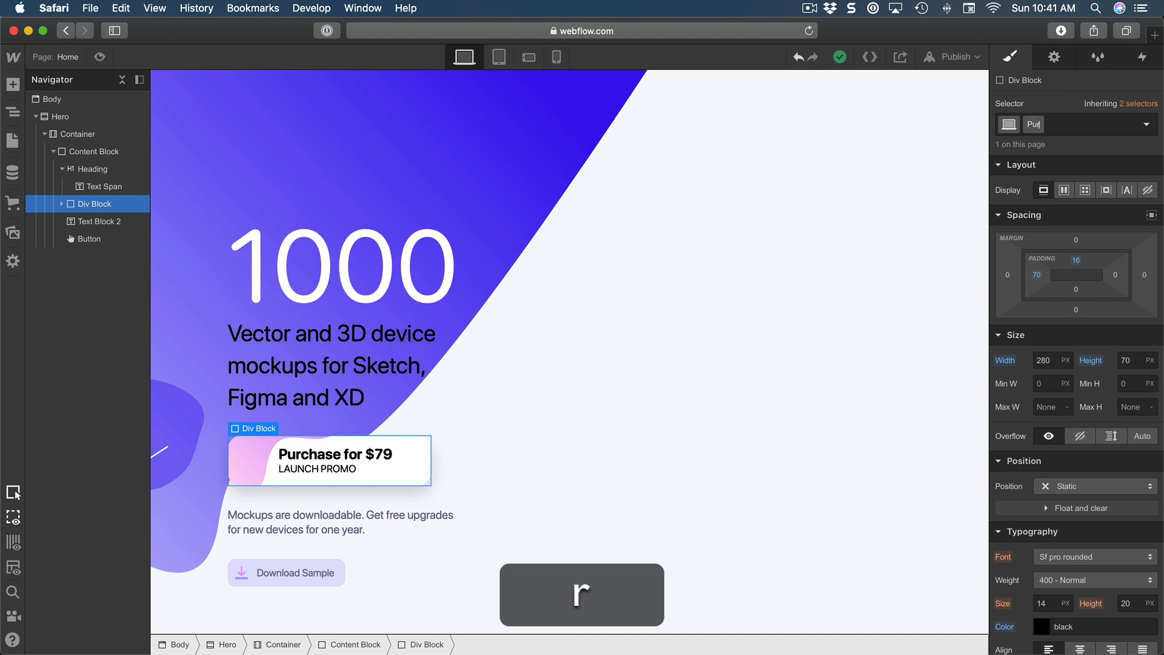
{"action": "key", "text": "Return"}
Step: Rename the class of the "Mockups are downloadable" text block to Text
{"action": "left_click", "coordinate": [115, 222]}
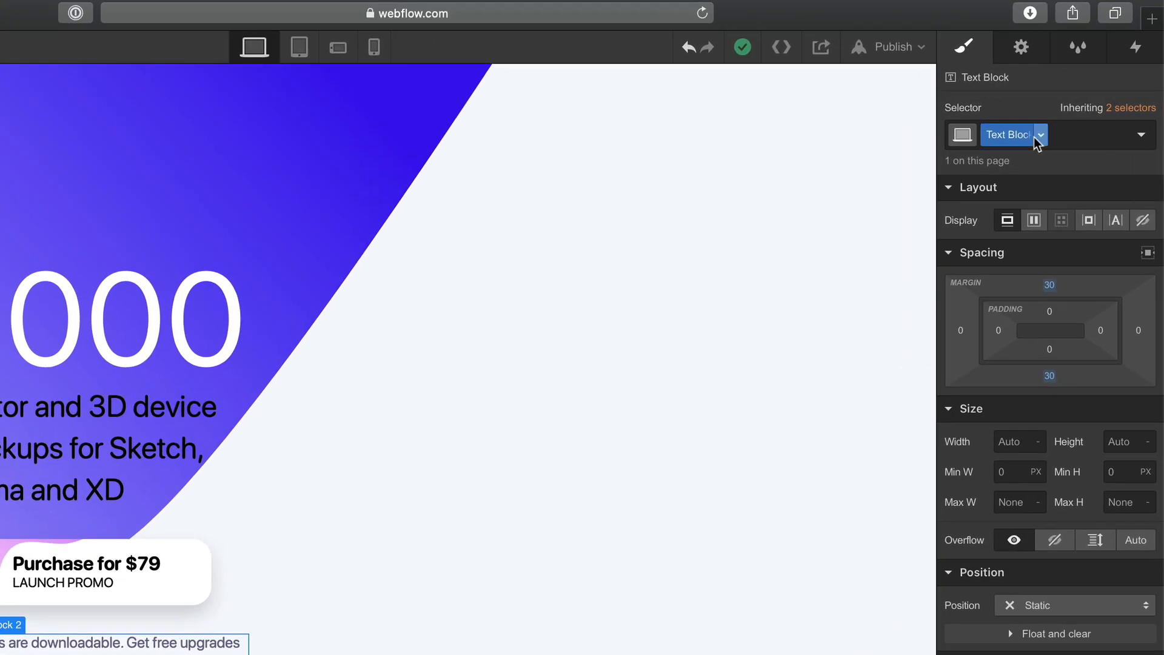
{"action": "double_click", "coordinate": [1015, 135]}
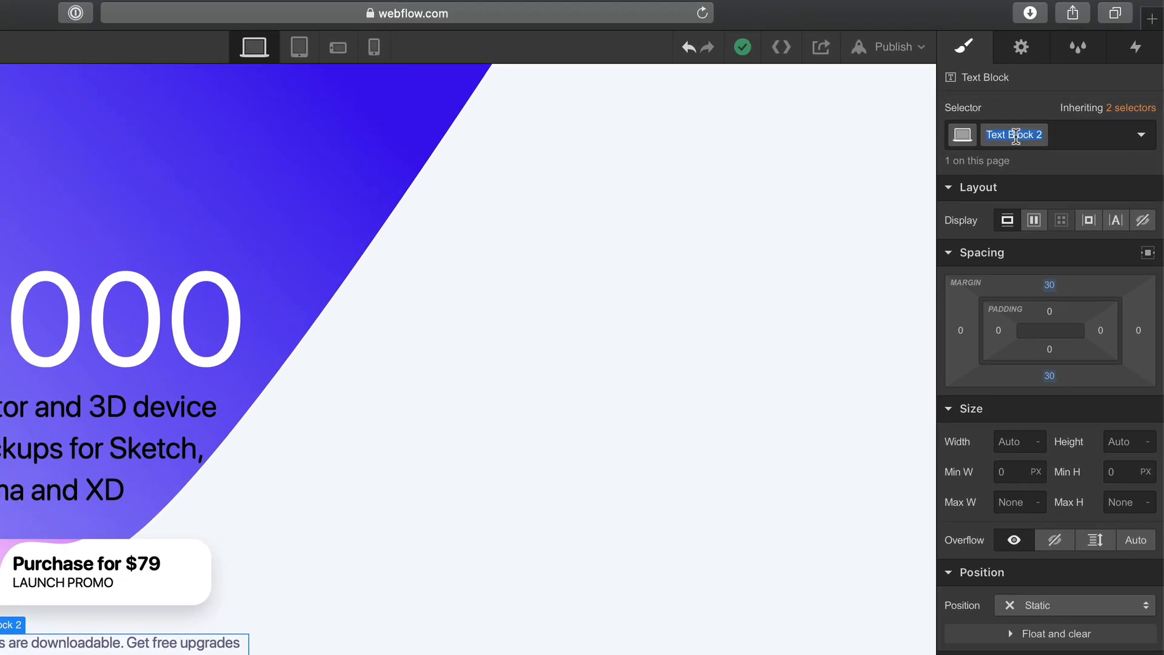
{"action": "type", "text": "Text"}
{"action": "key", "text": "Return"}
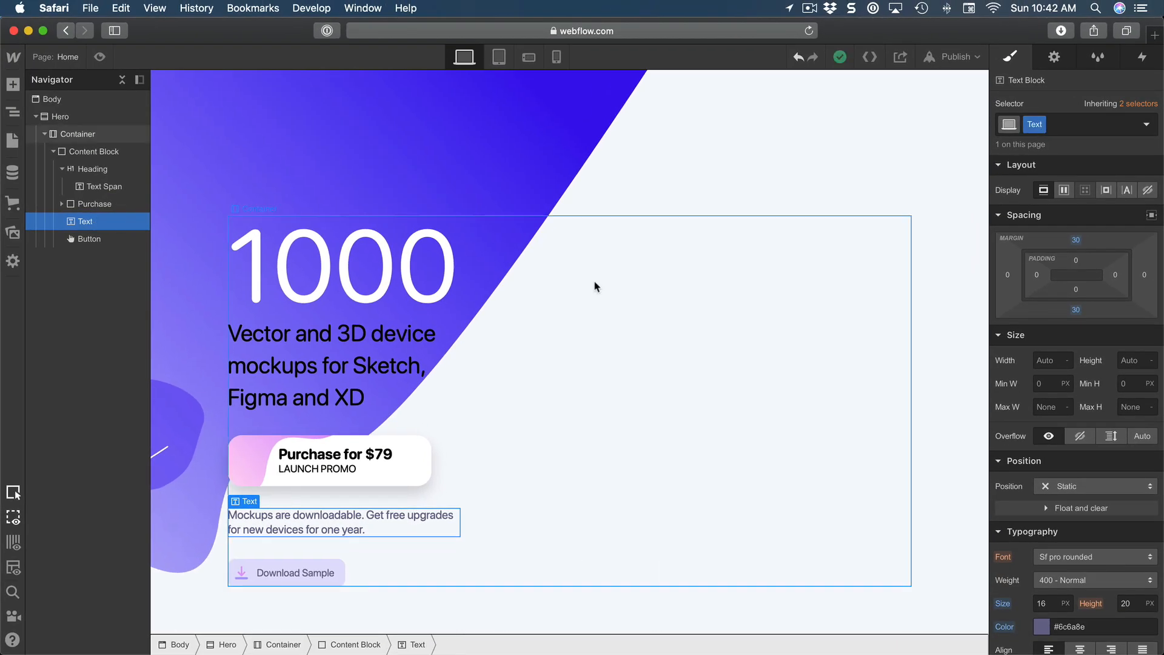
Step: Add a second background image to the Hero section and choose Background2.svg from the assets
{"action": "left_click", "coordinate": [932, 173]}
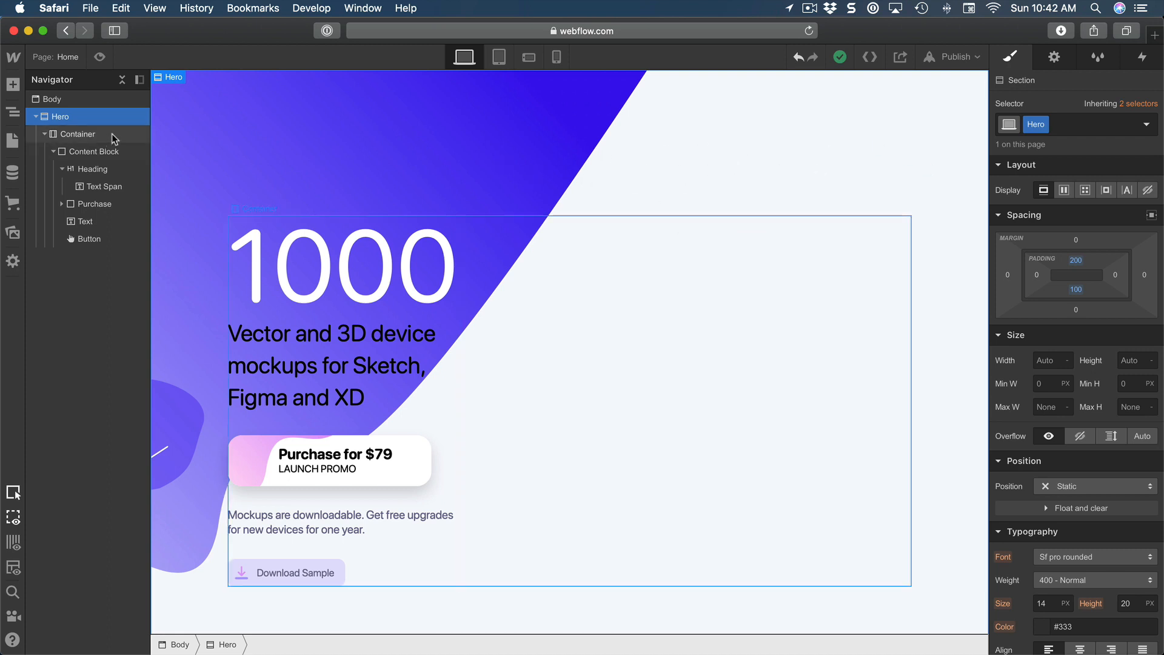
{"action": "scroll", "coordinate": [1058, 226], "scroll_direction": "down", "scroll_amount": 10}
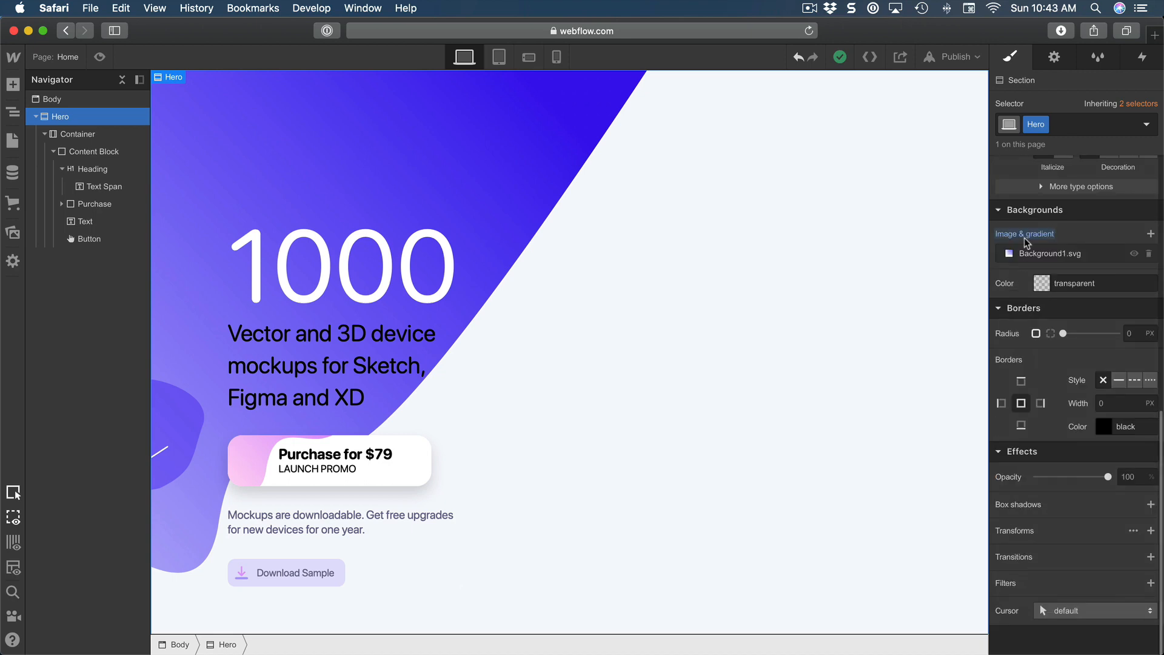
{"action": "scroll", "coordinate": [1086, 235], "scroll_direction": "up", "scroll_amount": 1}
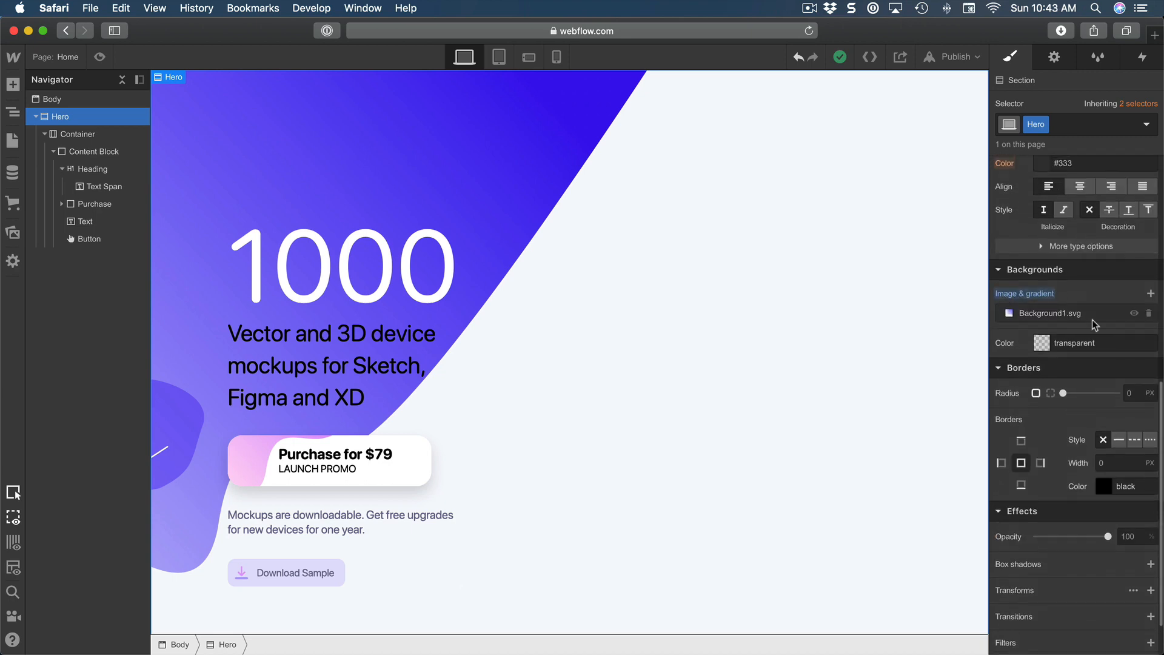
{"action": "left_click", "coordinate": [1151, 294]}
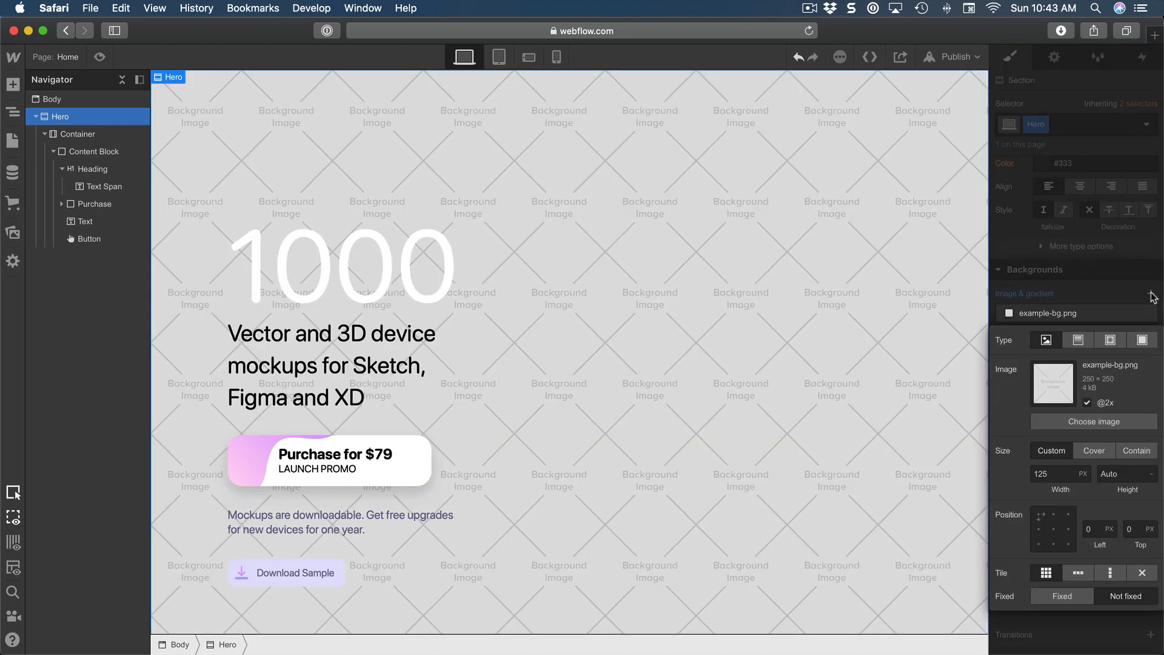
{"action": "left_click", "coordinate": [1094, 422]}
{"action": "left_click", "coordinate": [79, 291]}
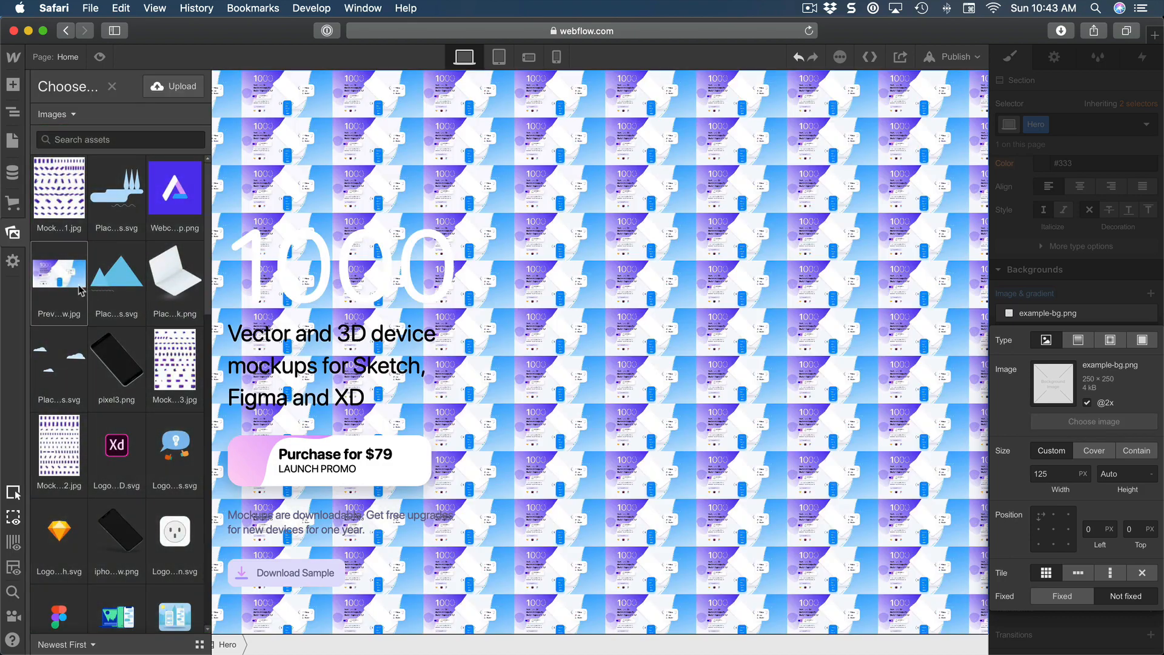
{"action": "scroll", "coordinate": [79, 291], "scroll_direction": "down", "scroll_amount": 1}
{"action": "scroll", "coordinate": [79, 290], "scroll_direction": "down", "scroll_amount": 10}
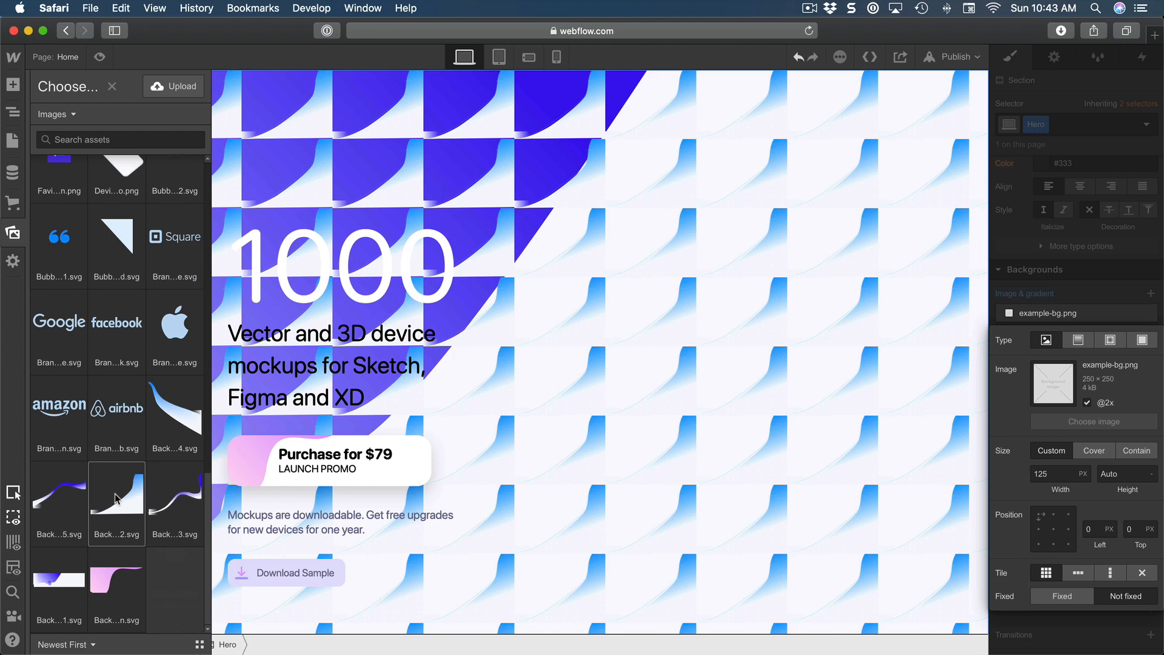
{"action": "left_click", "coordinate": [115, 498]}
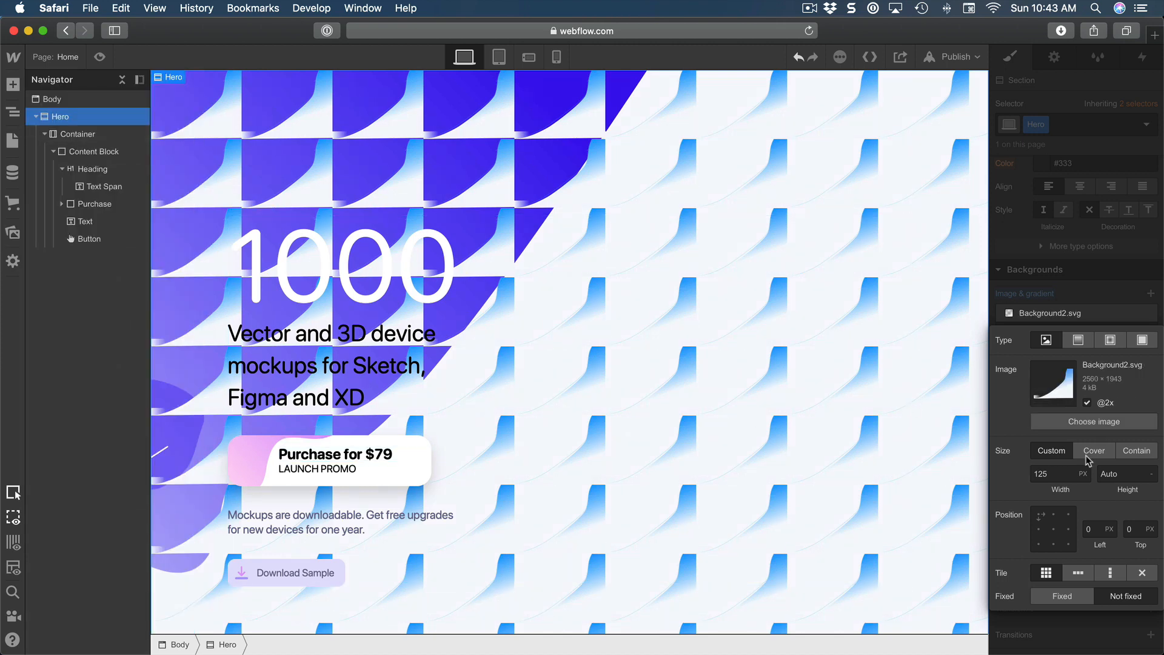
Step: Set Background2.svg's width to Auto, anchor it at 100% left and 0% top, and turn off its tiling
{"action": "left_click", "coordinate": [1054, 471]}
{"action": "type", "text": "auto"}
{"action": "key", "text": "Return"}
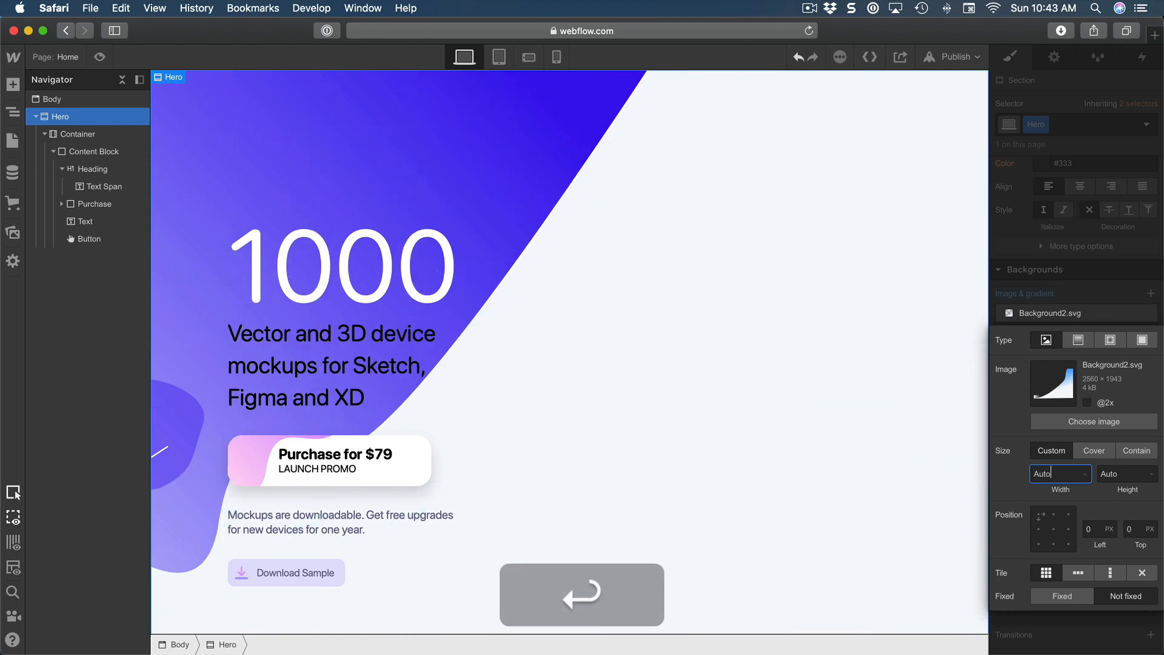
{"action": "left_click", "coordinate": [1067, 516]}
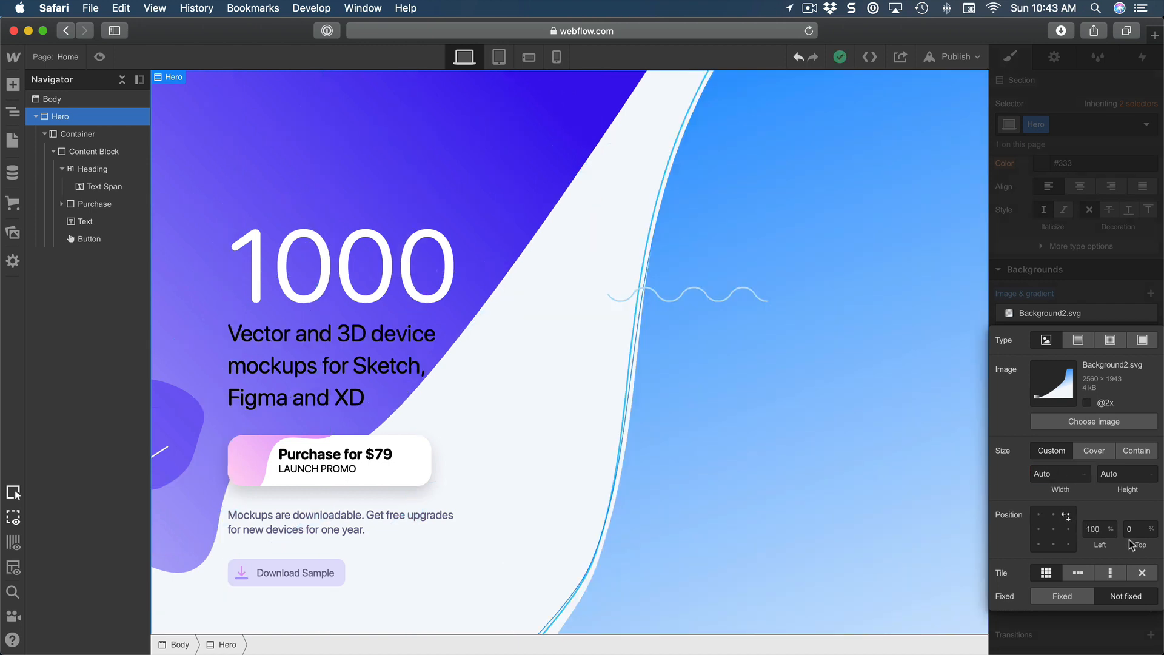
{"action": "left_click", "coordinate": [1143, 576]}
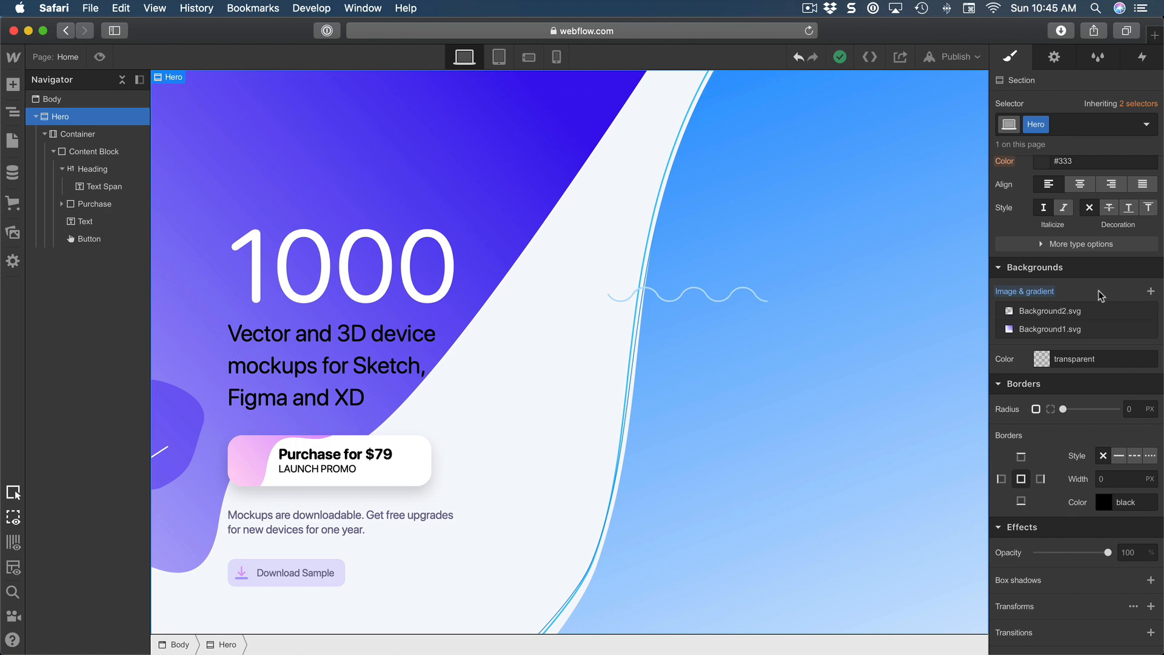
Step: Open the project settings of the Angle 3 project and look over its general settings
{"action": "left_click", "coordinate": [14, 58]}
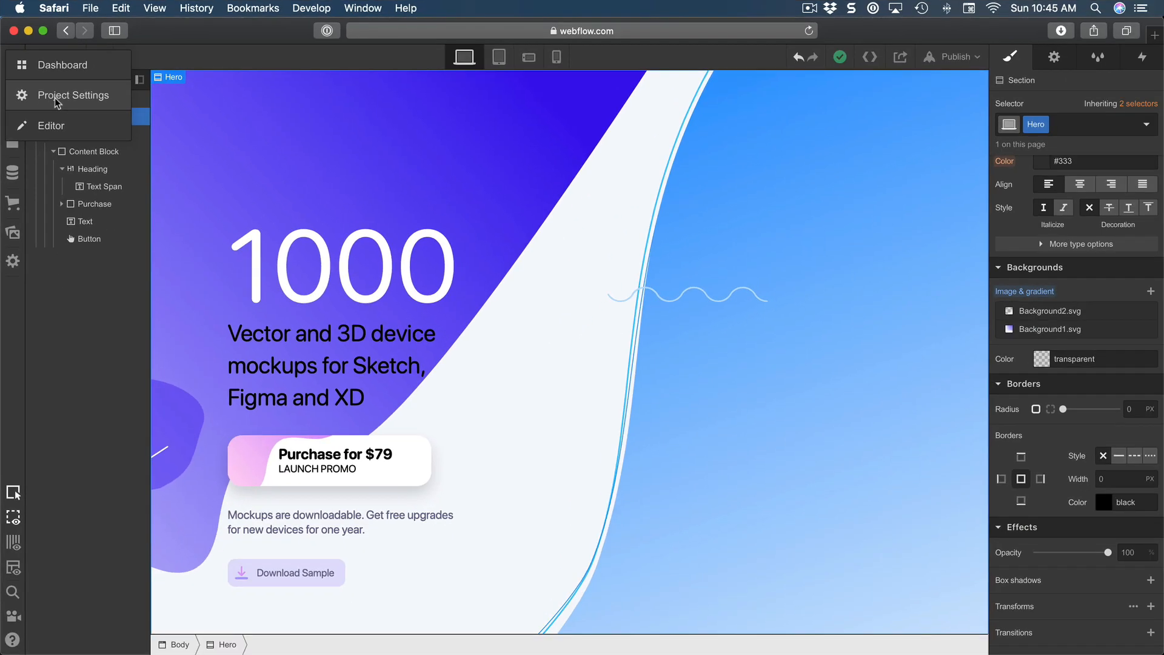
{"action": "left_click", "coordinate": [85, 135]}
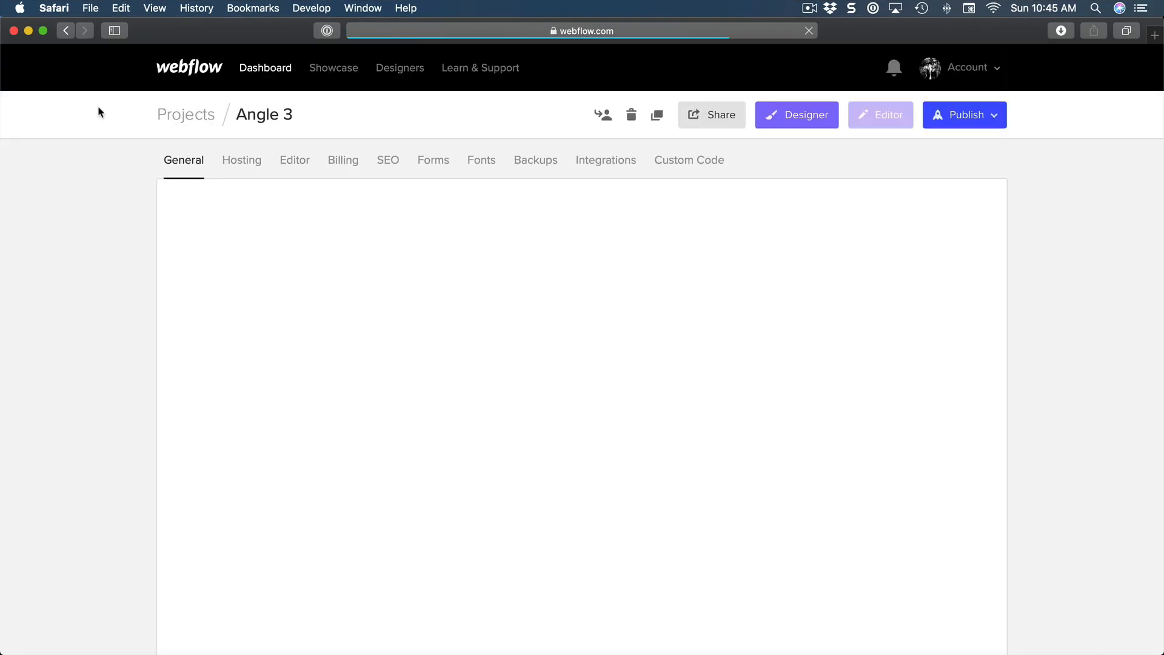
{"action": "scroll", "coordinate": [78, 192], "scroll_direction": "down", "scroll_amount": 5}
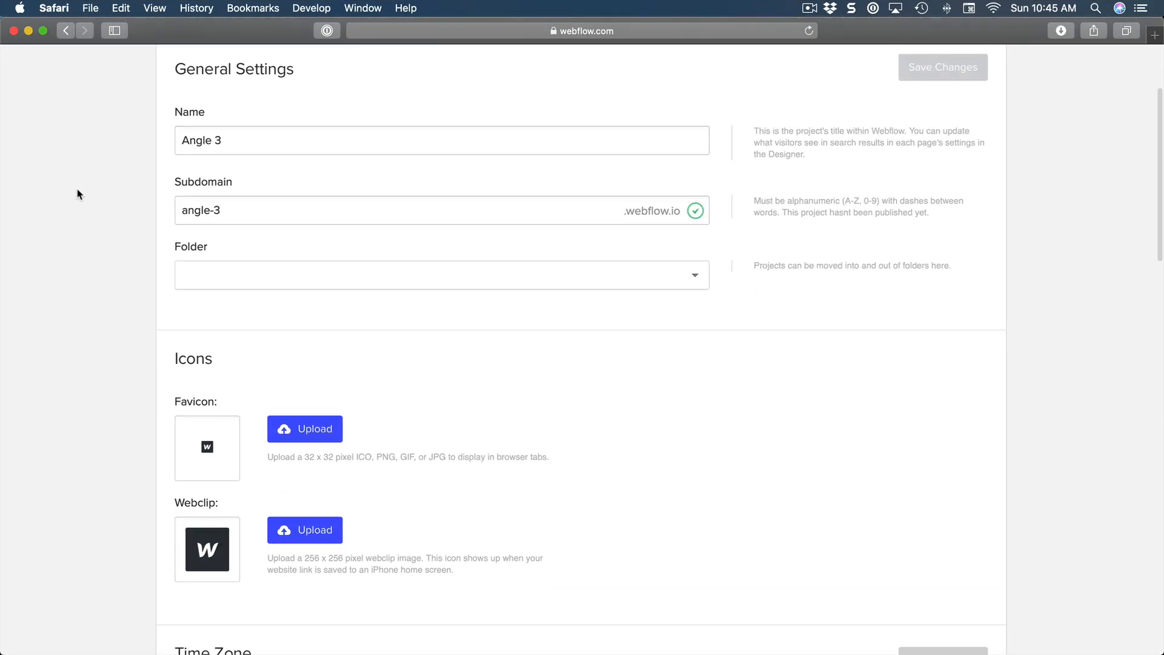
{"action": "scroll", "coordinate": [78, 194], "scroll_direction": "down", "scroll_amount": 4}
{"action": "scroll", "coordinate": [79, 194], "scroll_direction": "up", "scroll_amount": 10}
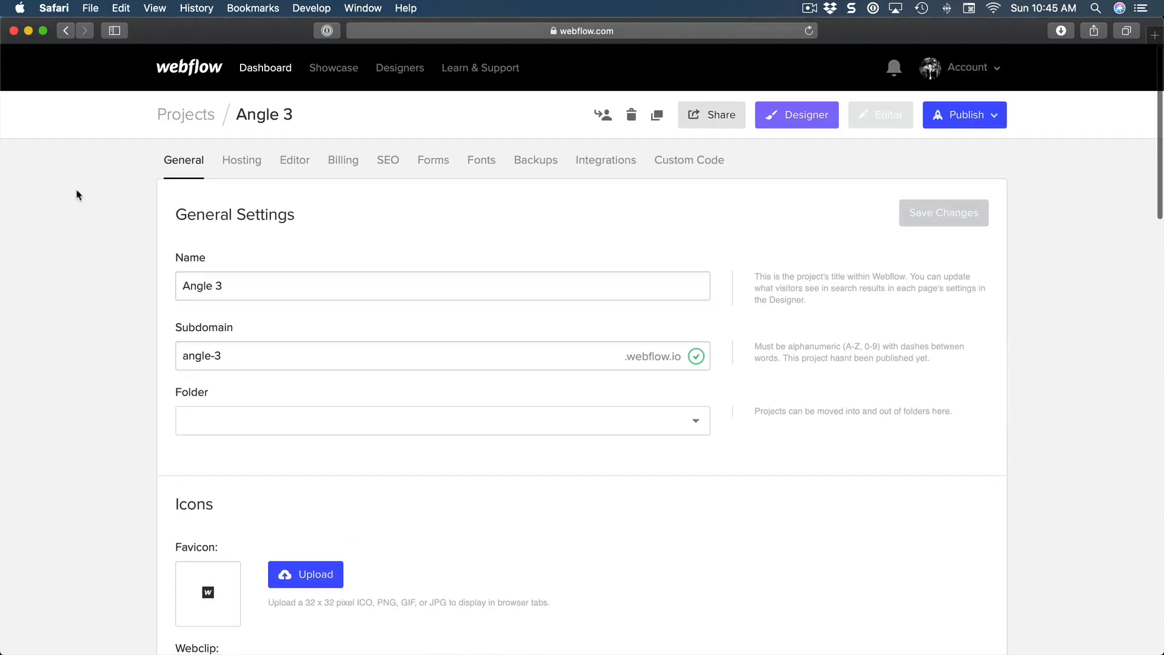
Step: Upload Favicon.png as the project's favicon and Webclip.png as its webclip icon
{"action": "scroll", "coordinate": [138, 371], "scroll_direction": "down", "scroll_amount": 5}
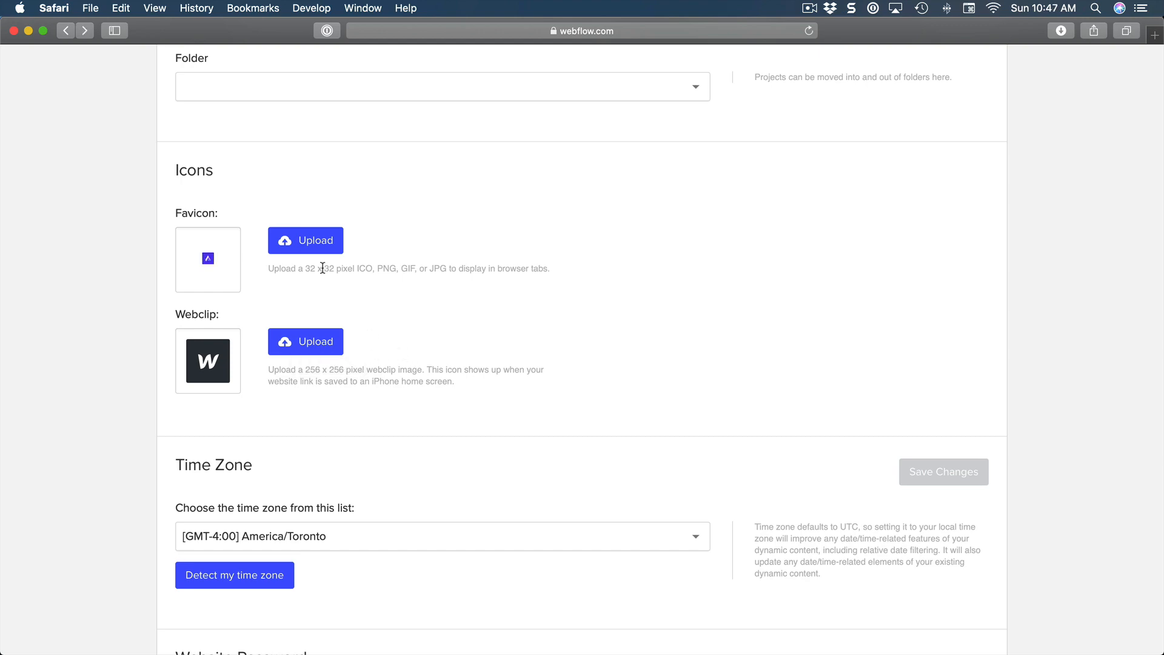
{"action": "left_click", "coordinate": [320, 248]}
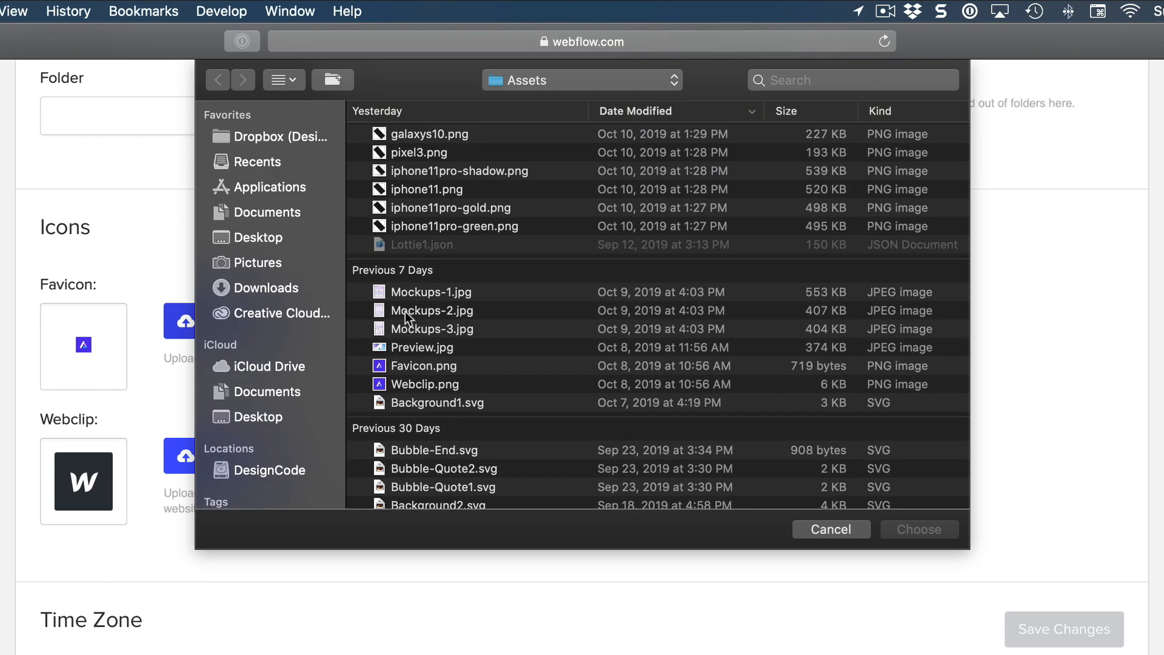
{"action": "double_click", "coordinate": [484, 274]}
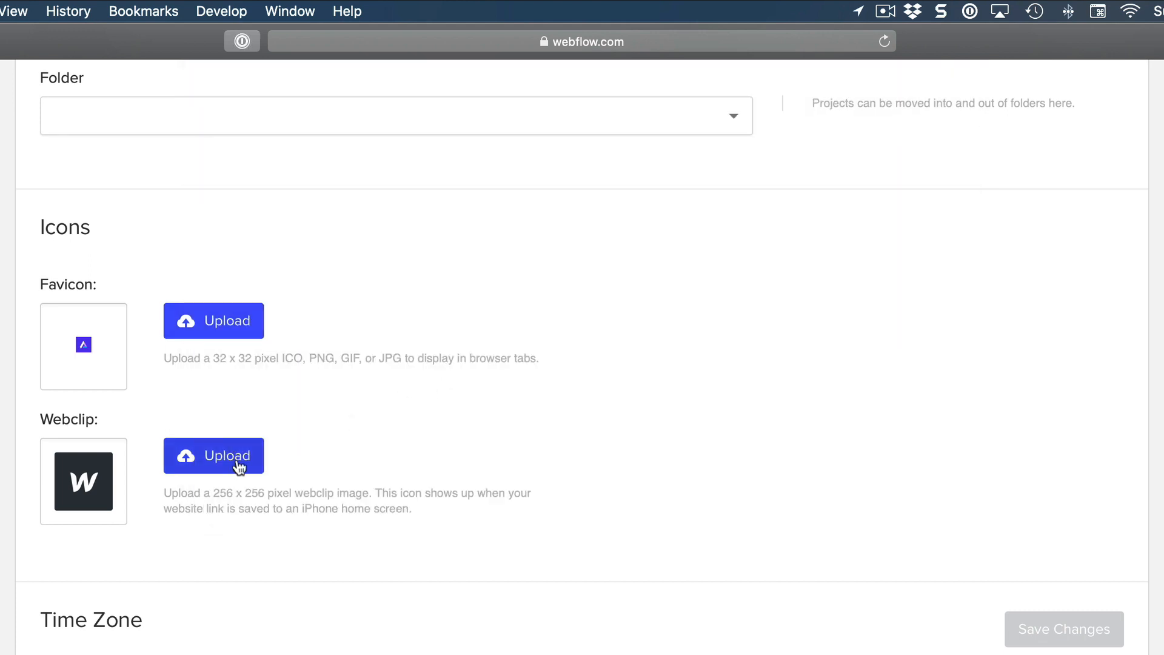
{"action": "left_click", "coordinate": [237, 464]}
{"action": "double_click", "coordinate": [459, 389]}
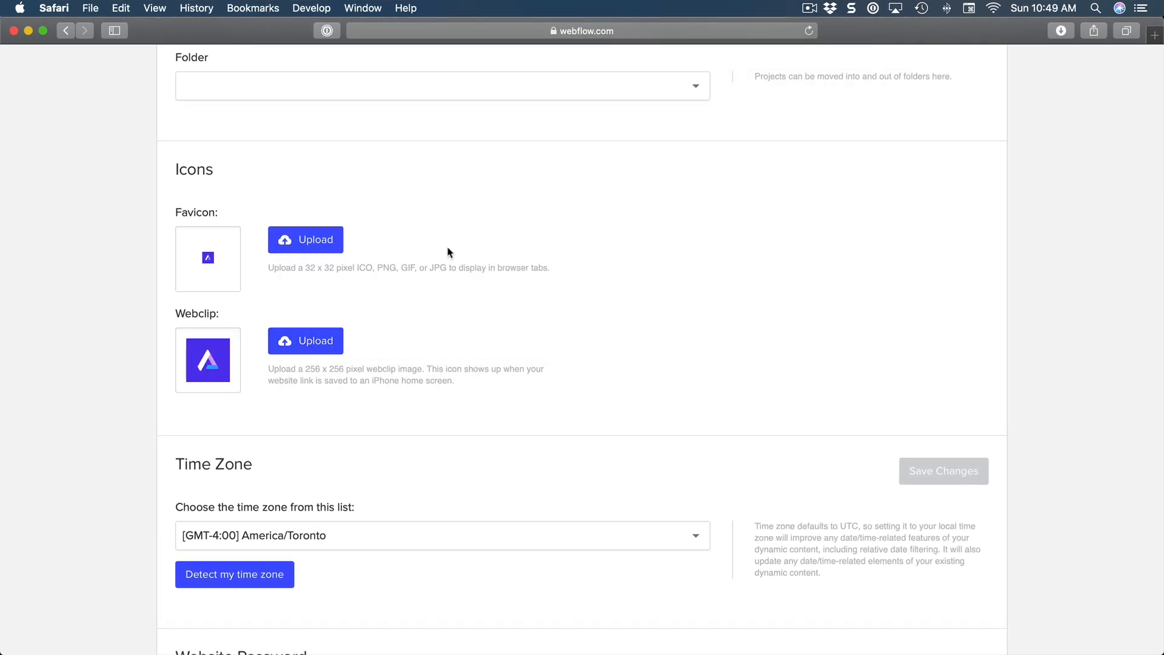
Step: Review the remaining general settings, including time zone and site statistics, and the Editor's collaborator and branding options
{"action": "scroll", "coordinate": [460, 261], "scroll_direction": "down", "scroll_amount": 10}
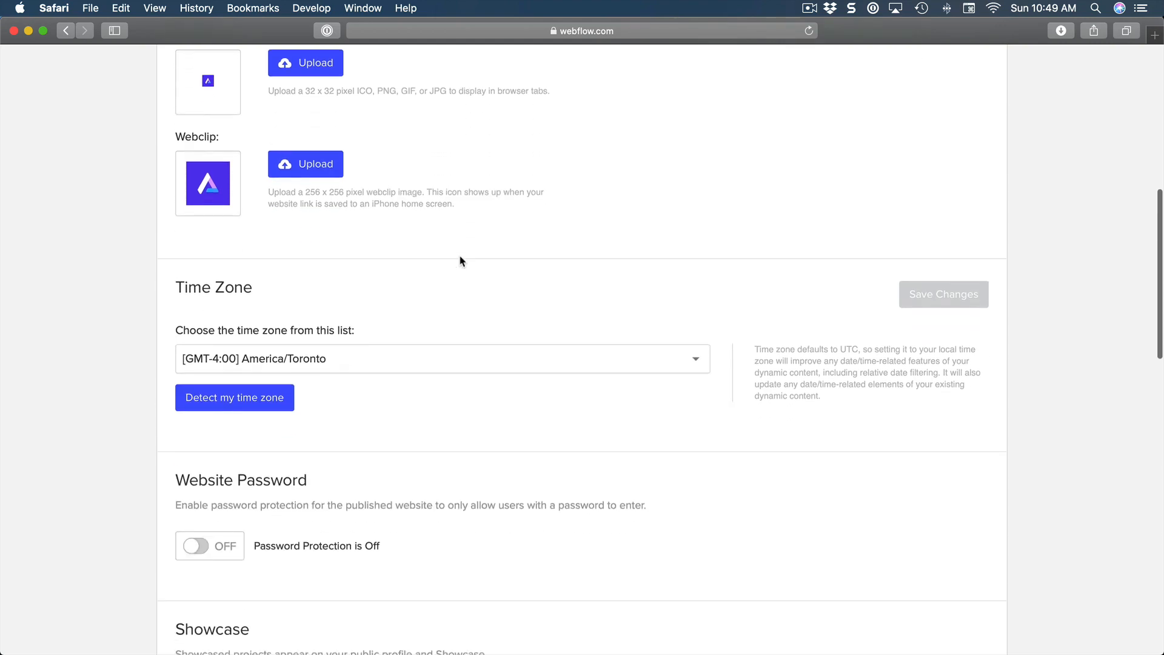
{"action": "scroll", "coordinate": [461, 261], "scroll_direction": "down", "scroll_amount": 9}
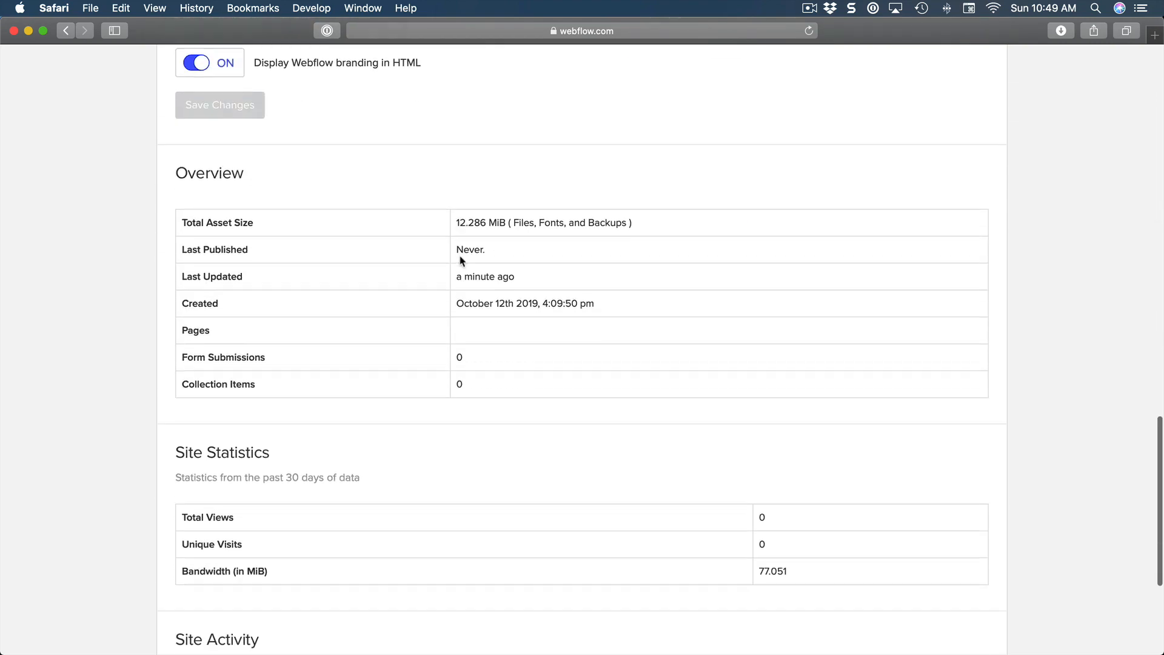
{"action": "scroll", "coordinate": [431, 258], "scroll_direction": "up", "scroll_amount": 20}
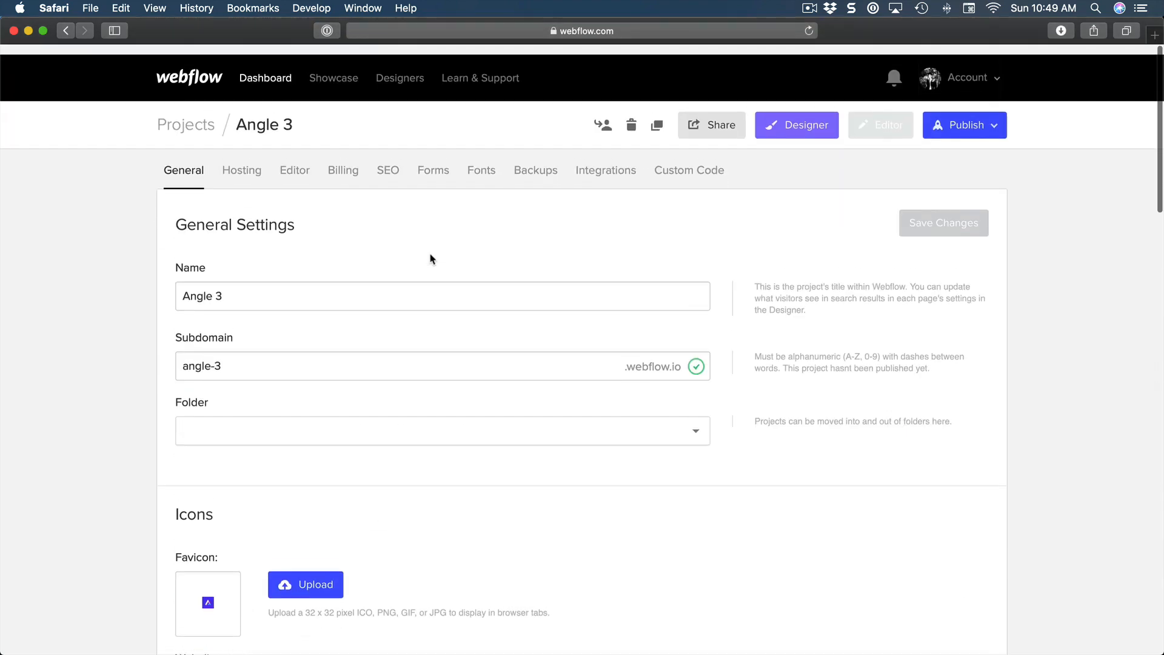
{"action": "left_click", "coordinate": [300, 165]}
{"action": "scroll", "coordinate": [306, 170], "scroll_direction": "down", "scroll_amount": 2}
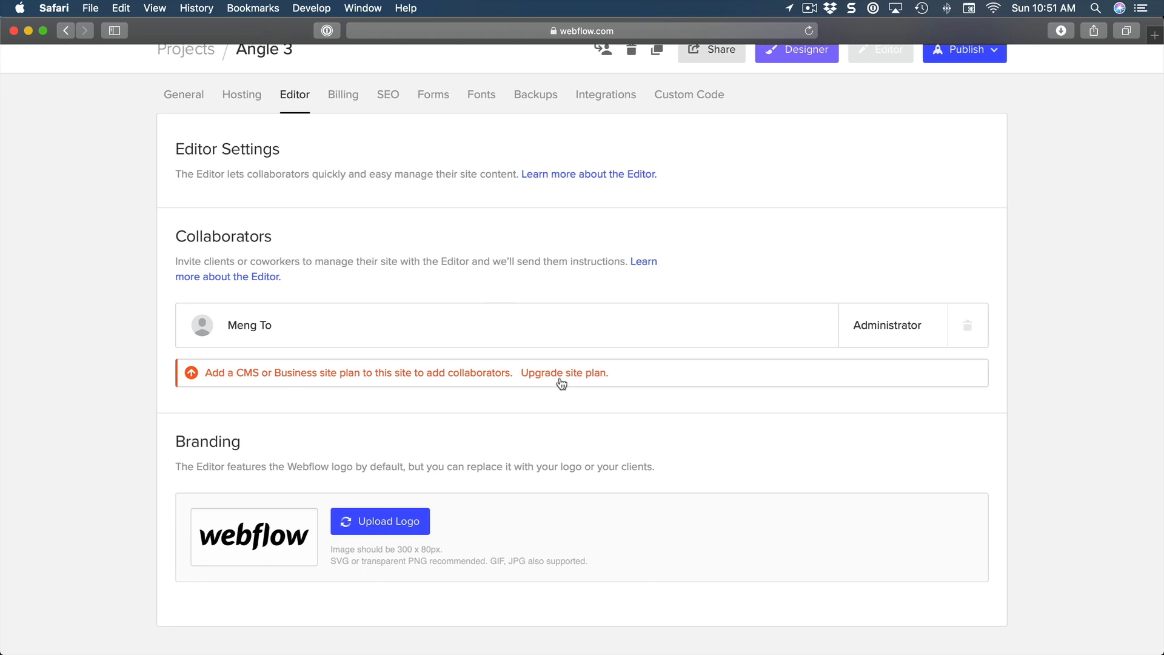
Step: Look over the website hosting plans and the list of the project's automatic backups
{"action": "left_click", "coordinate": [243, 107]}
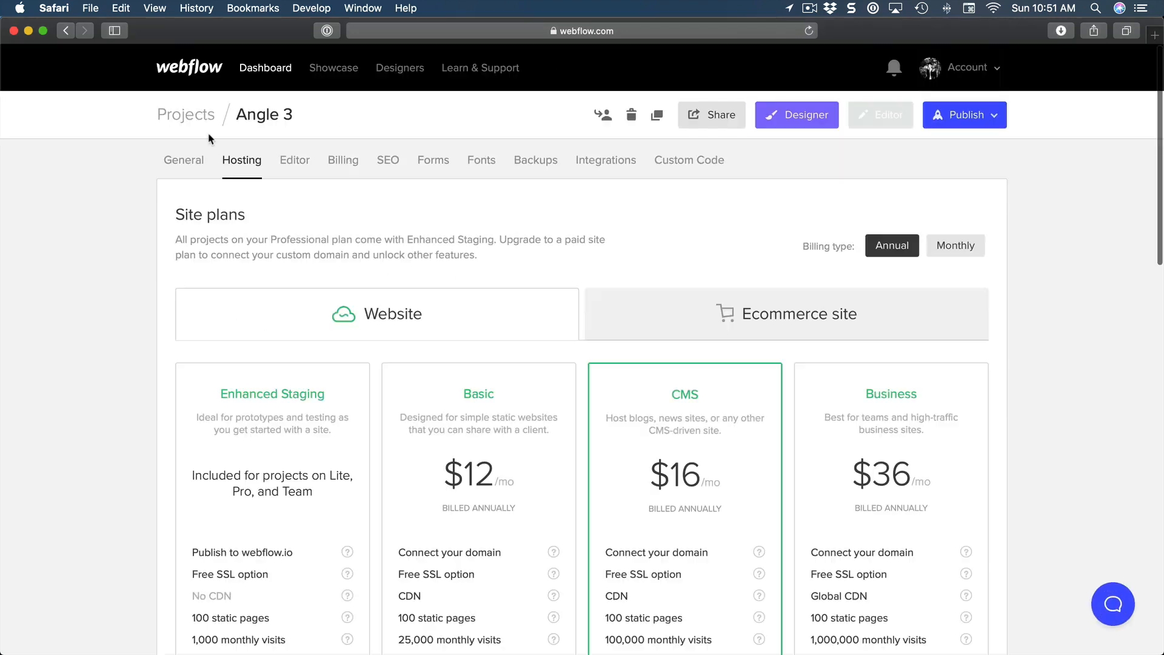
{"action": "scroll", "coordinate": [231, 176], "scroll_direction": "down", "scroll_amount": 3}
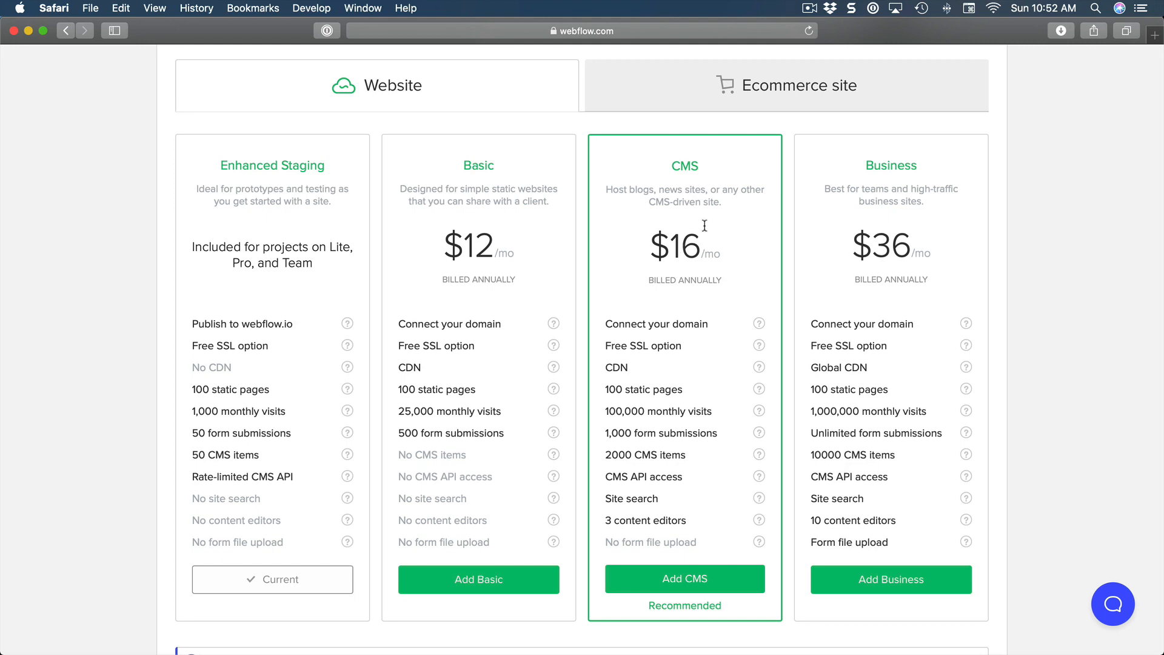
{"action": "scroll", "coordinate": [584, 164], "scroll_direction": "up", "scroll_amount": 5}
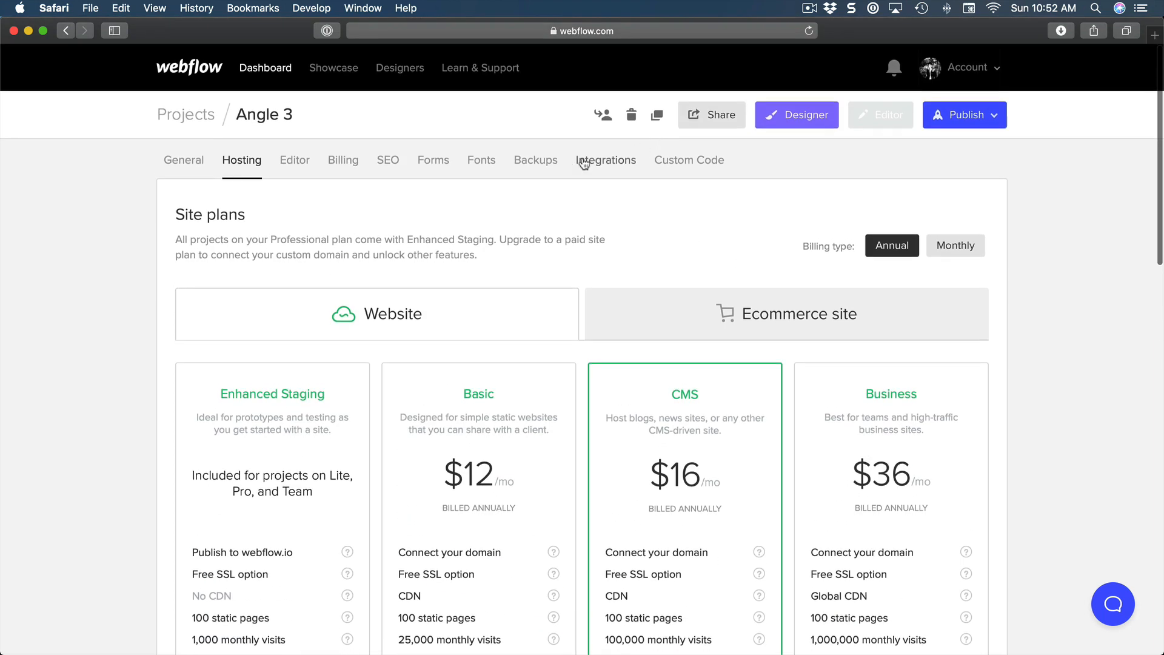
{"action": "left_click", "coordinate": [536, 160]}
{"action": "scroll", "coordinate": [475, 213], "scroll_direction": "down", "scroll_amount": 3}
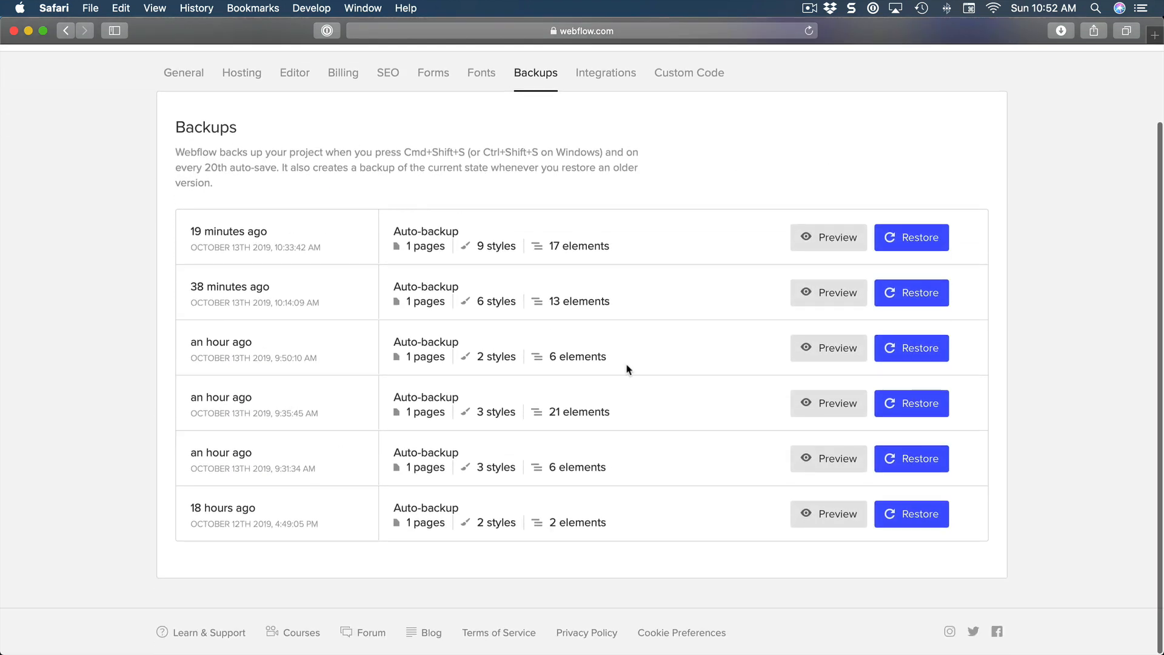
{"action": "scroll", "coordinate": [663, 243], "scroll_direction": "up", "scroll_amount": 3}
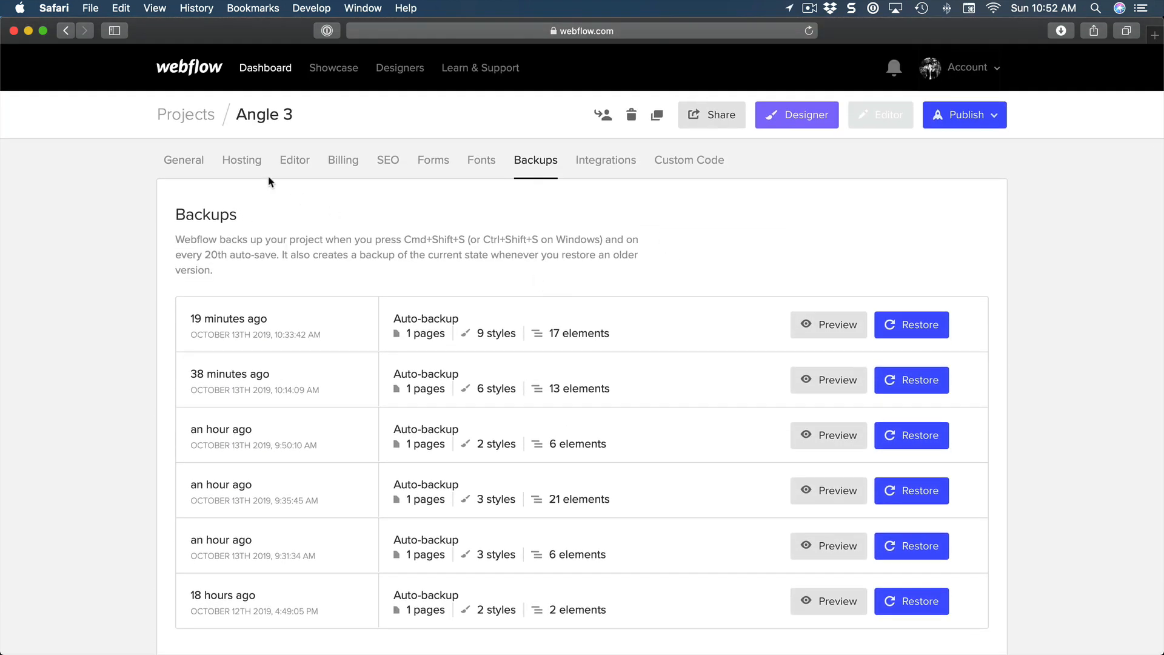
Step: Compare the features and prices of the Enhanced Staging, Basic, CMS and Business hosting plans
{"action": "left_click", "coordinate": [249, 174]}
{"action": "scroll", "coordinate": [530, 265], "scroll_direction": "down", "scroll_amount": 6}
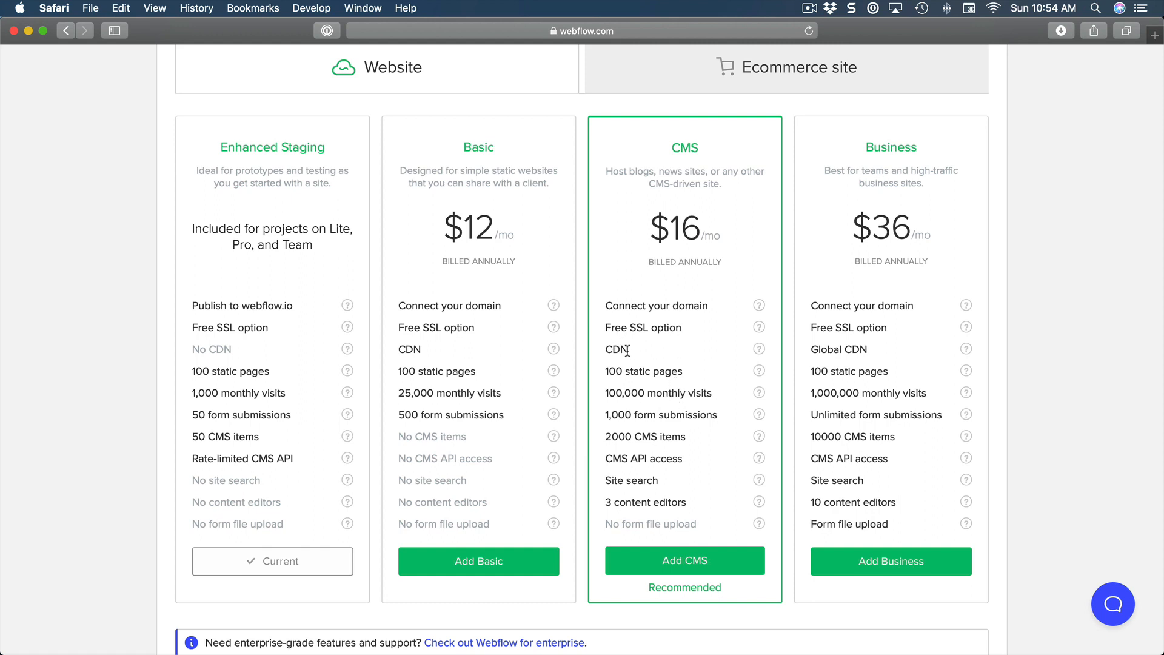
{"action": "scroll", "coordinate": [631, 340], "scroll_direction": "up", "scroll_amount": 1}
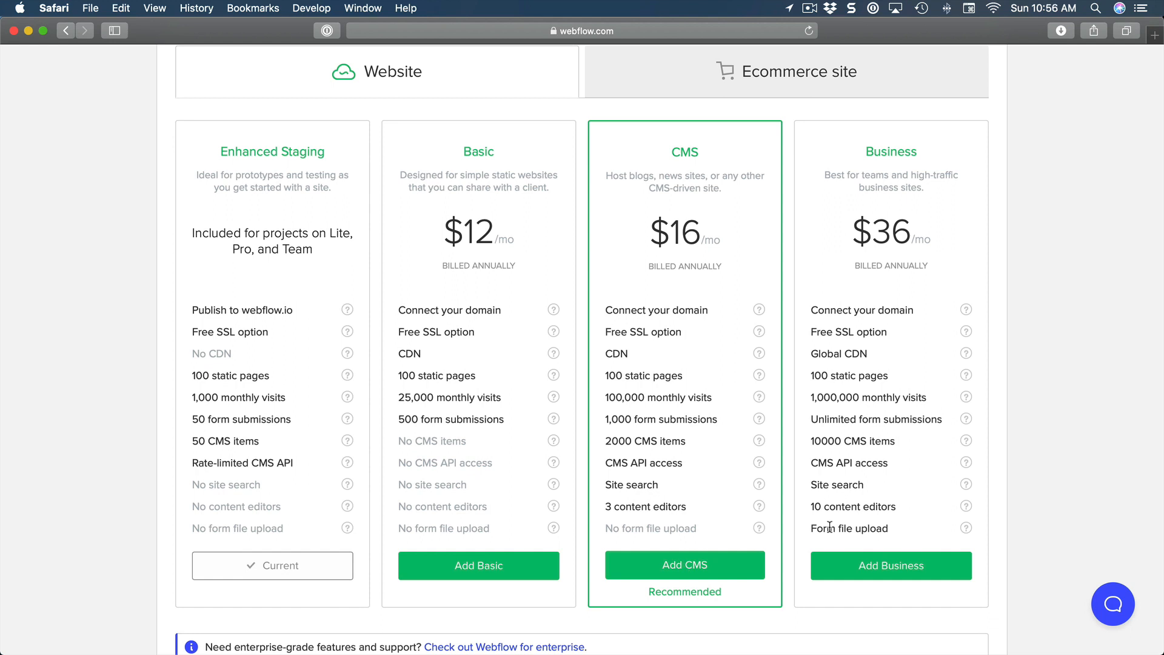
{"action": "scroll", "coordinate": [830, 527], "scroll_direction": "up", "scroll_amount": 1}
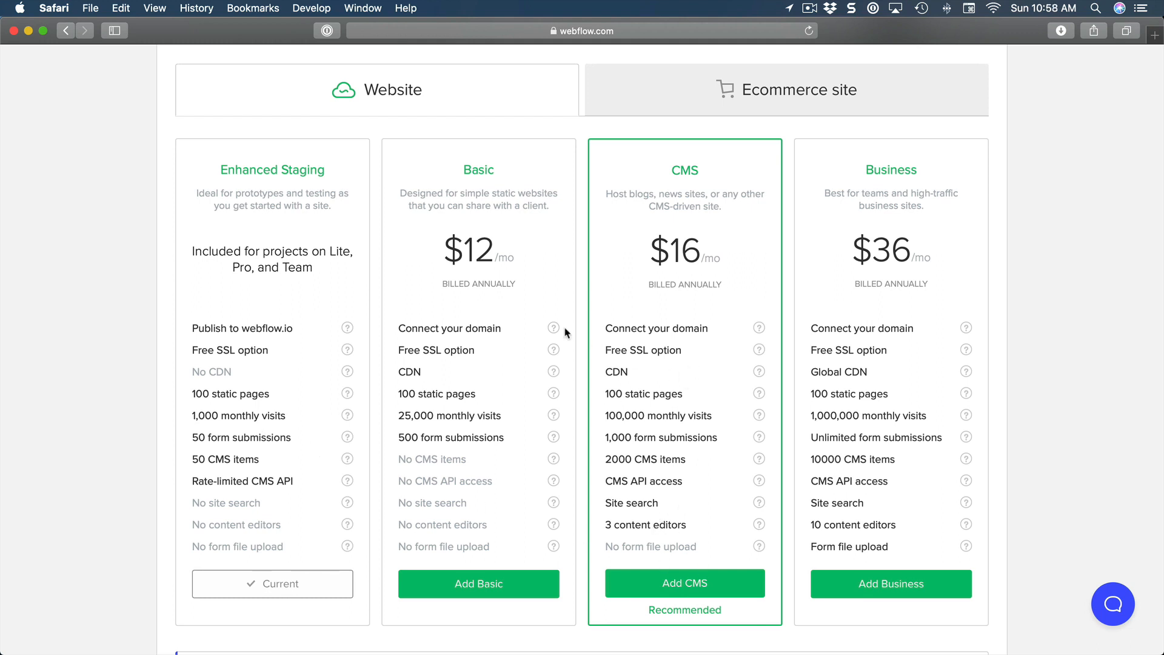
{"action": "scroll", "coordinate": [546, 327], "scroll_direction": "up", "scroll_amount": 1}
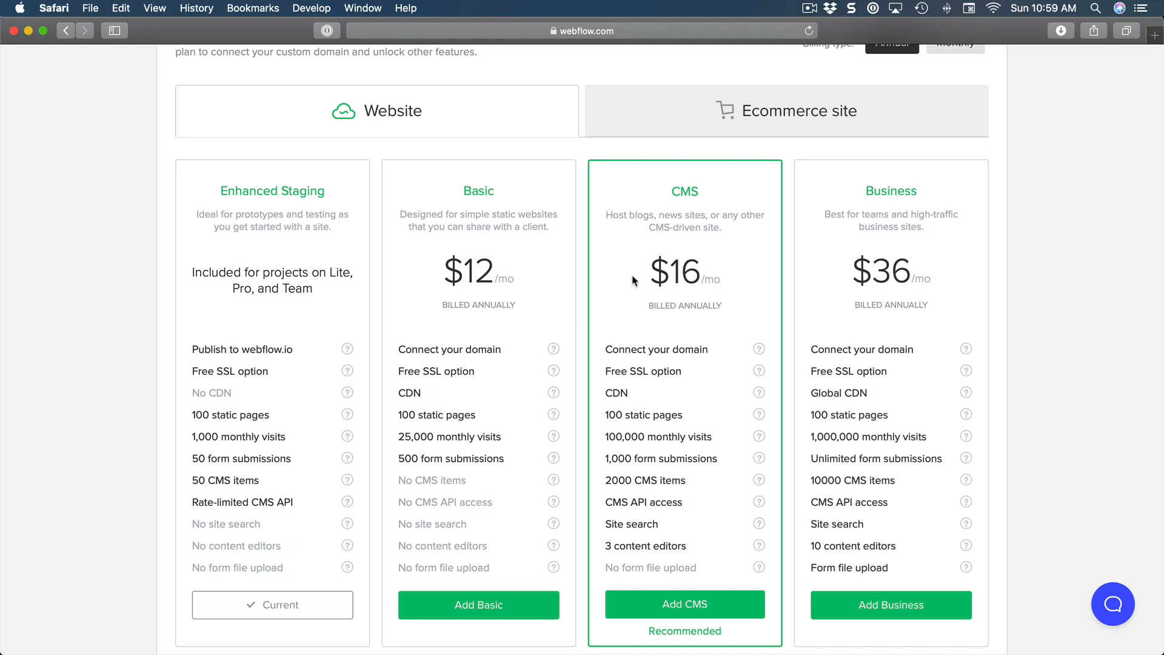
{"action": "scroll", "coordinate": [632, 279], "scroll_direction": "up", "scroll_amount": 5}
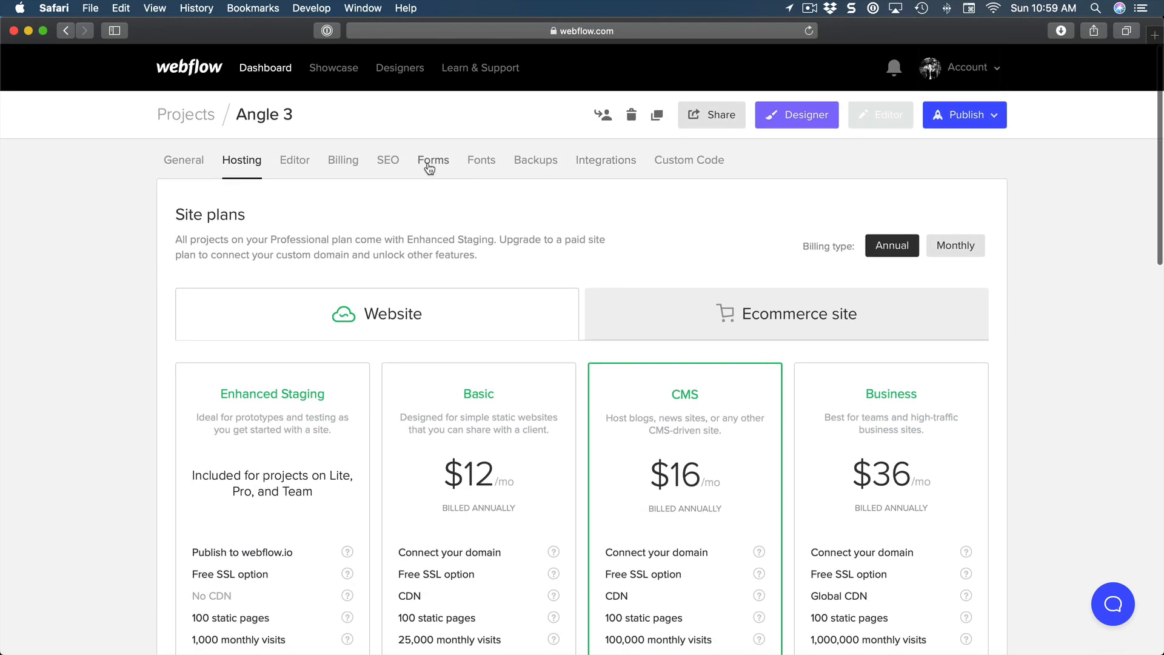
Step: Examine the project's Google Analytics integration settings, including the empty tracking ID field
{"action": "left_click", "coordinate": [596, 163]}
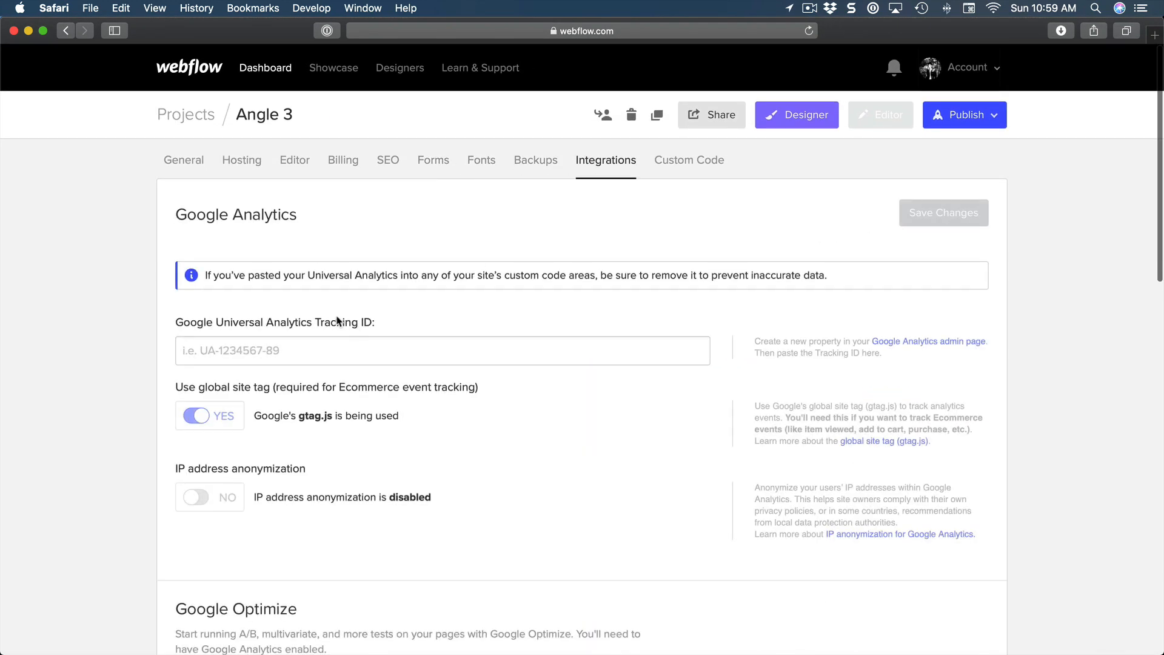
{"action": "scroll", "coordinate": [276, 351], "scroll_direction": "down", "scroll_amount": 2}
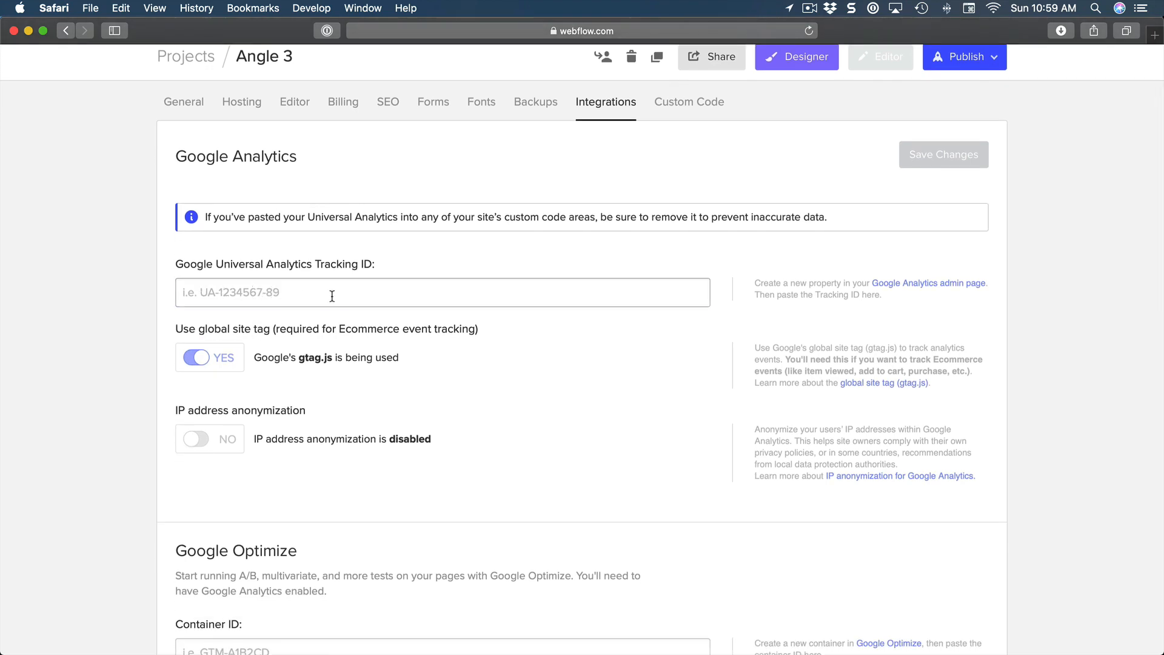
{"action": "left_click", "coordinate": [332, 296]}
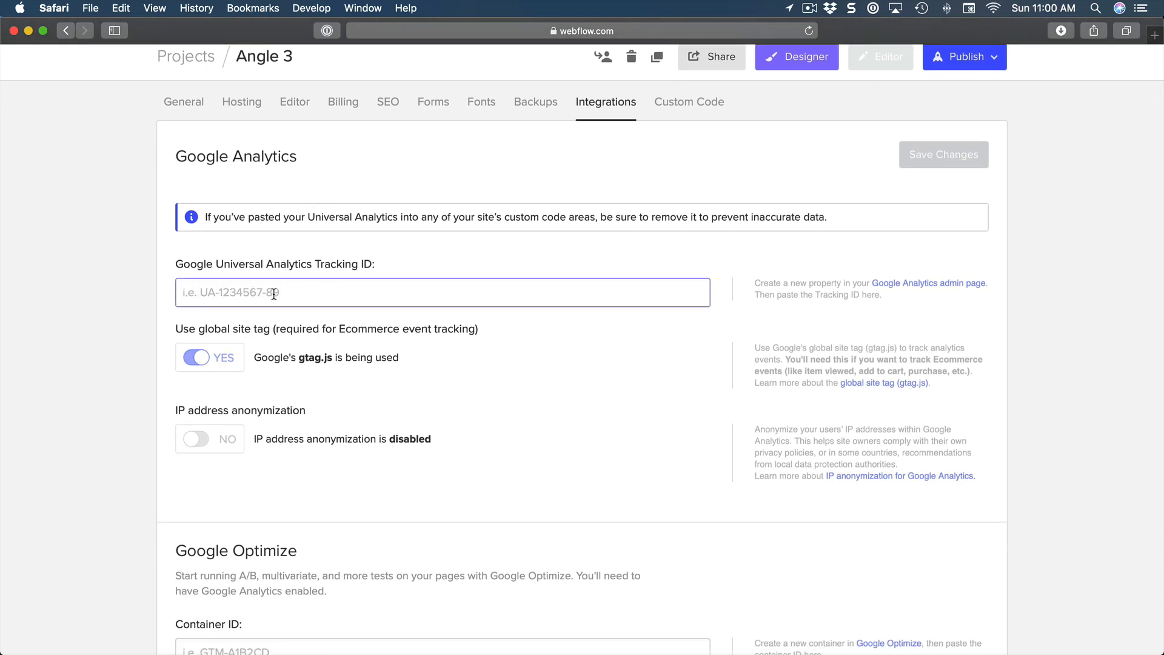
{"action": "scroll", "coordinate": [273, 294], "scroll_direction": "down", "scroll_amount": 1}
{"action": "scroll", "coordinate": [274, 294], "scroll_direction": "up", "scroll_amount": 3}
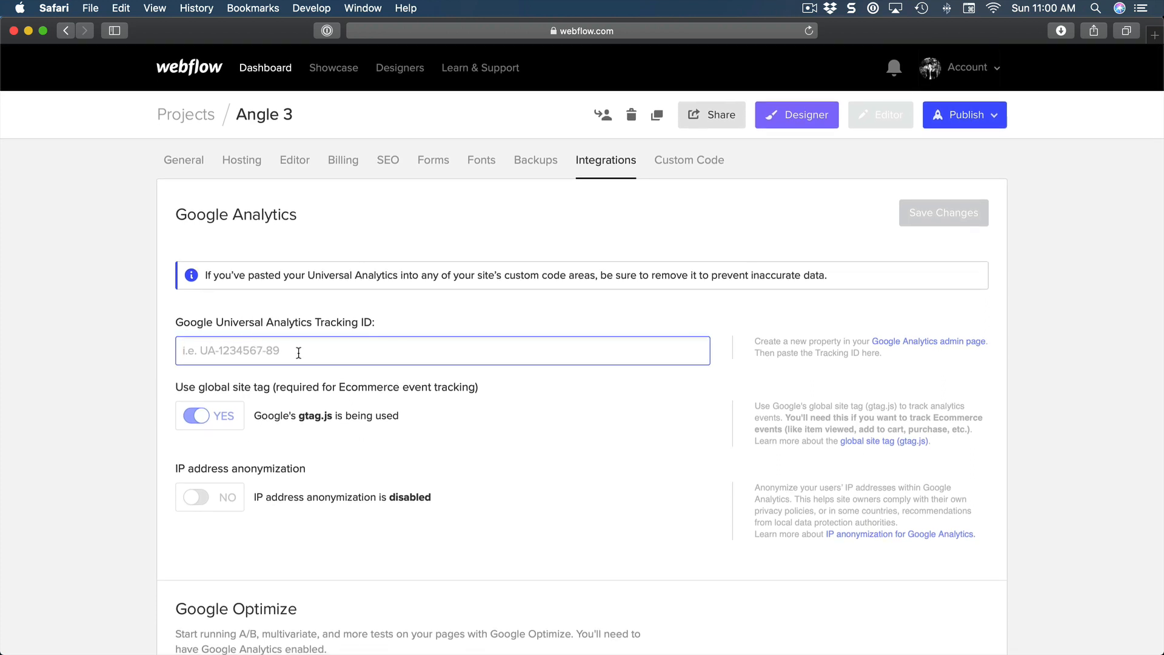
Step: Examine the project's custom code settings, covering the head code, footer code and advanced settings
{"action": "left_click", "coordinate": [690, 160]}
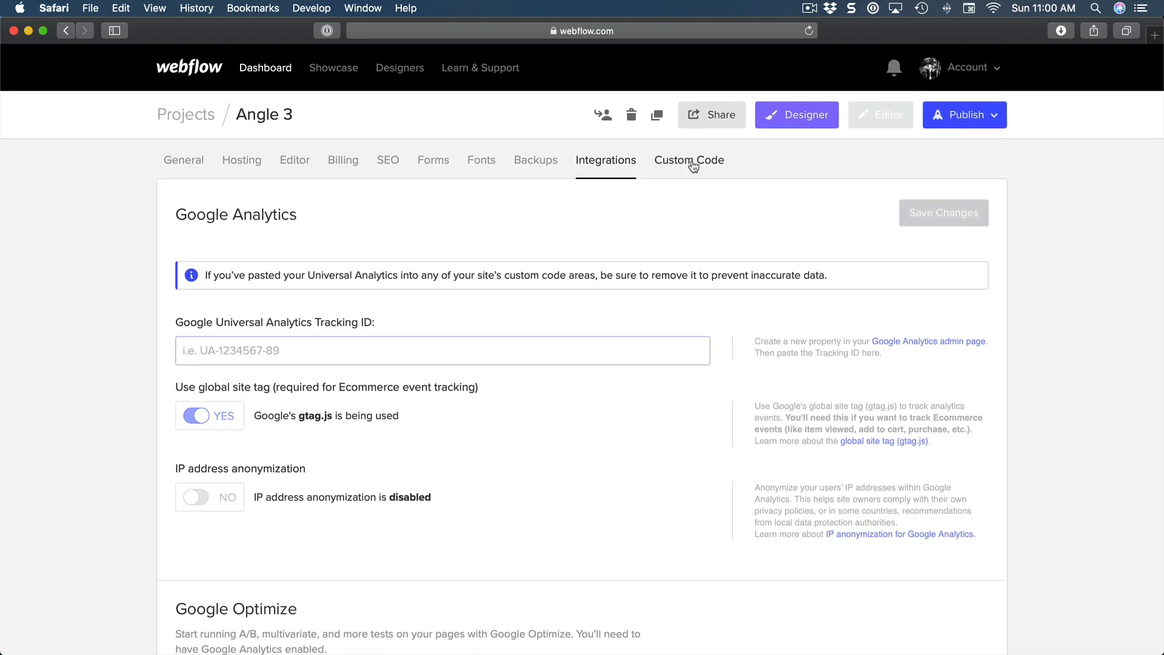
{"action": "scroll", "coordinate": [501, 243], "scroll_direction": "down", "scroll_amount": 5}
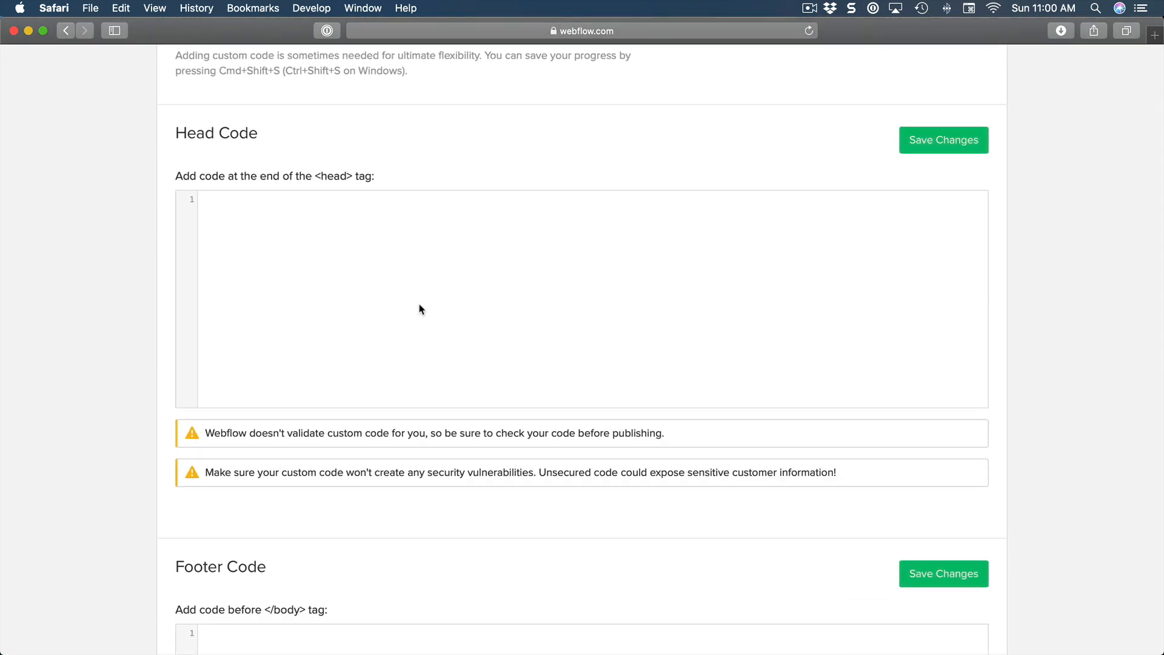
{"action": "scroll", "coordinate": [467, 294], "scroll_direction": "down", "scroll_amount": 2}
{"action": "scroll", "coordinate": [469, 294], "scroll_direction": "up", "scroll_amount": 2}
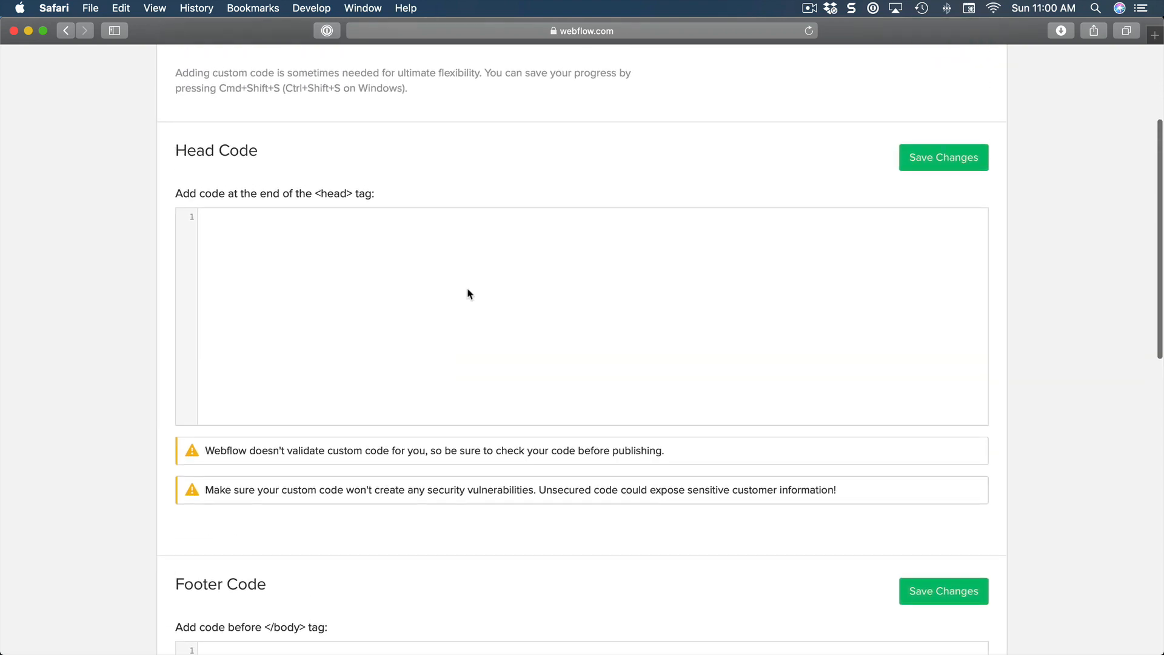
{"action": "scroll", "coordinate": [343, 239], "scroll_direction": "down", "scroll_amount": 3}
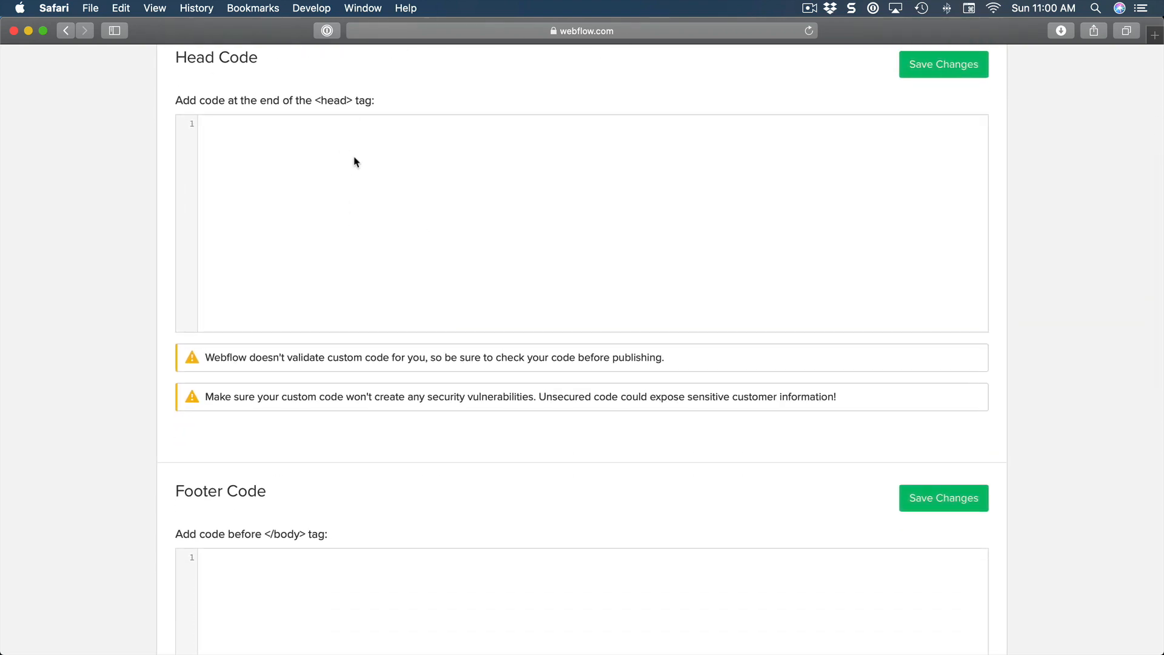
{"action": "scroll", "coordinate": [356, 161], "scroll_direction": "down", "scroll_amount": 8}
{"action": "scroll", "coordinate": [364, 243], "scroll_direction": "down", "scroll_amount": 1}
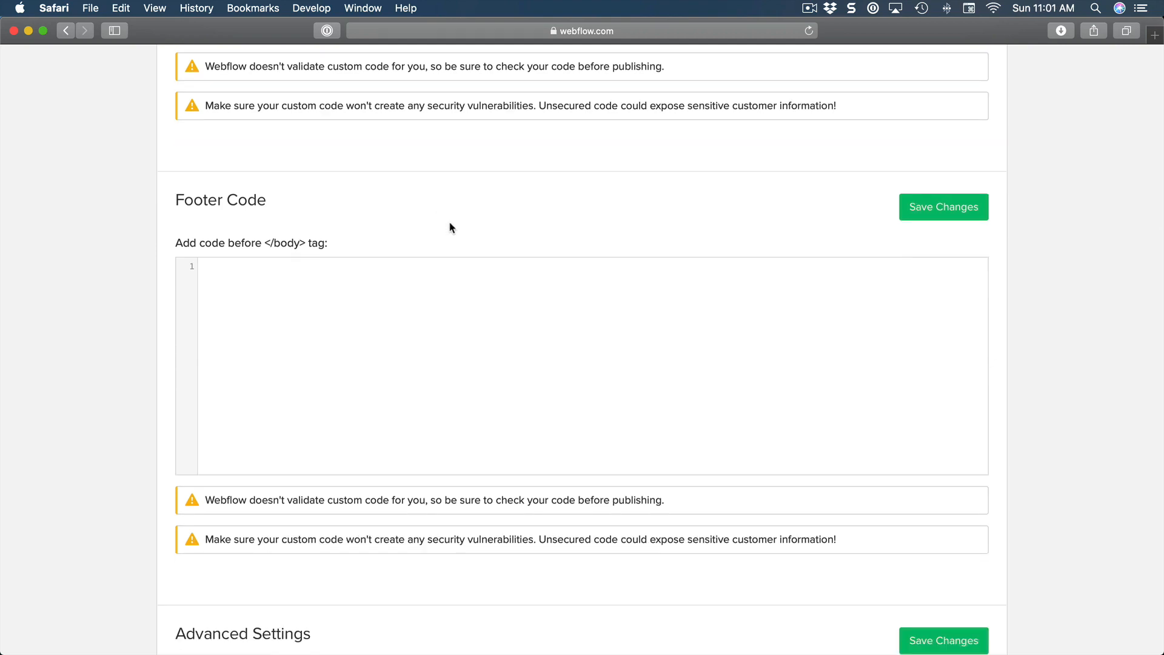
{"action": "scroll", "coordinate": [450, 228], "scroll_direction": "down", "scroll_amount": 10}
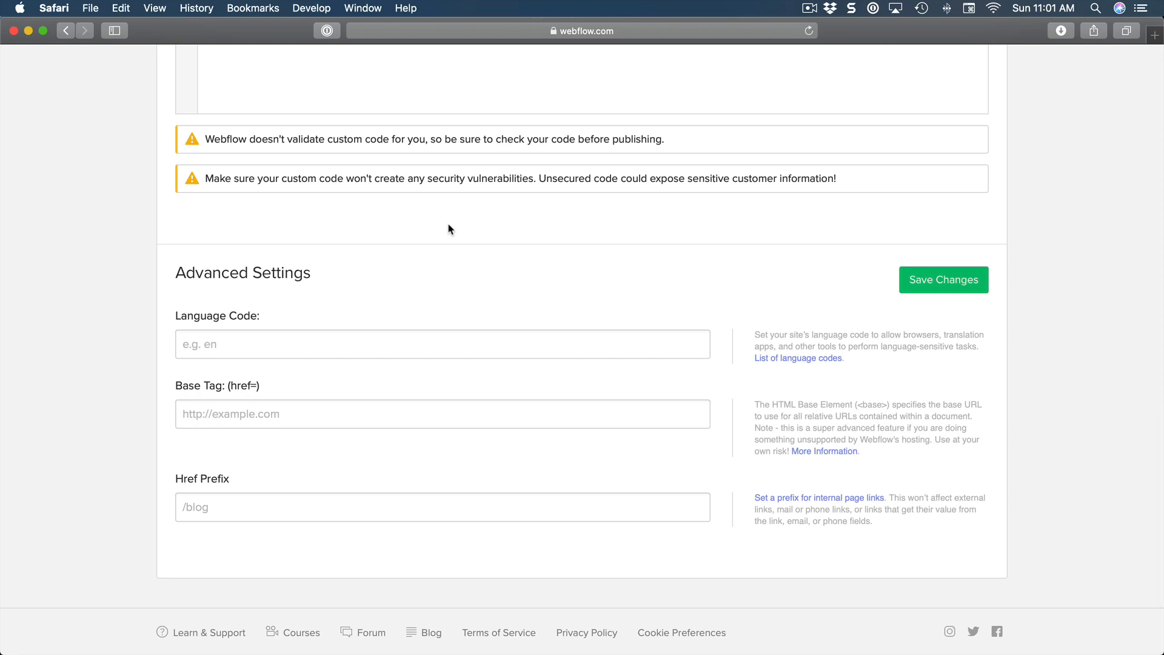
{"action": "scroll", "coordinate": [465, 301], "scroll_direction": "up", "scroll_amount": 15}
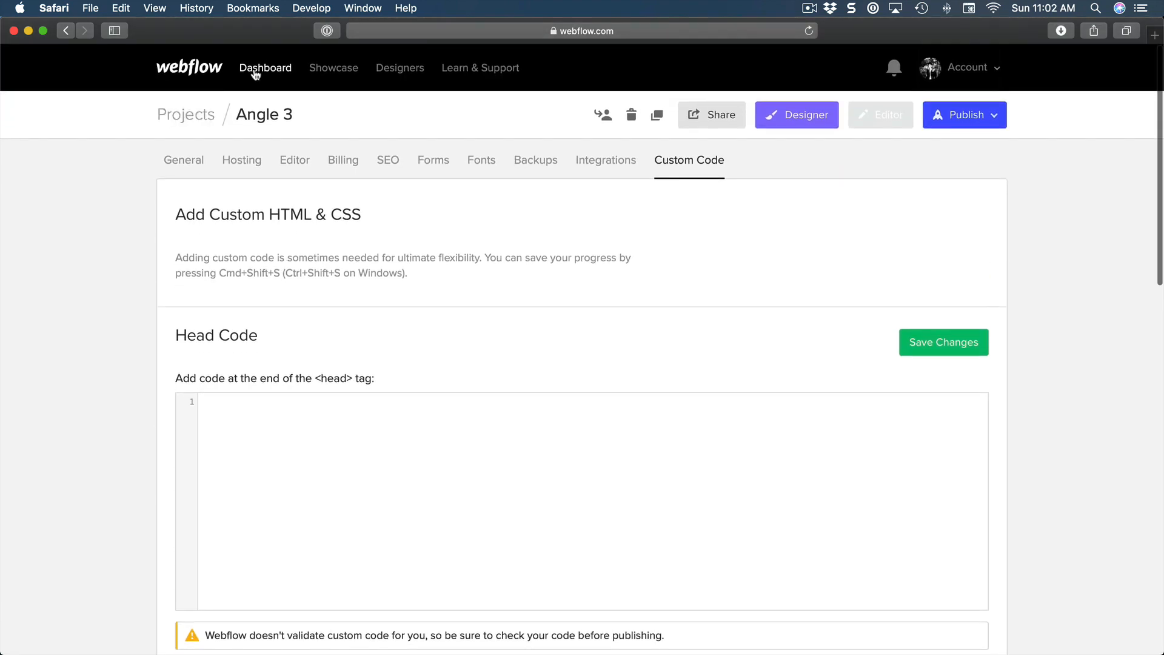
Step: Return to the dashboard and reopen the Angle 3 project in the Designer
{"action": "left_click", "coordinate": [255, 71]}
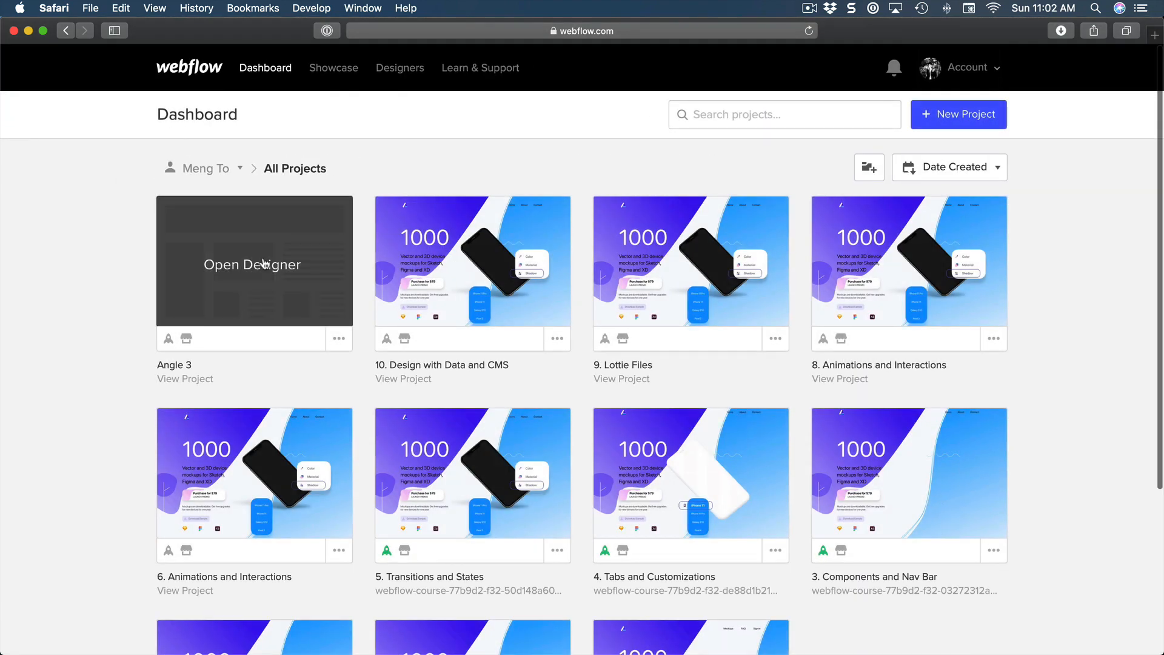
{"action": "left_click", "coordinate": [263, 263]}
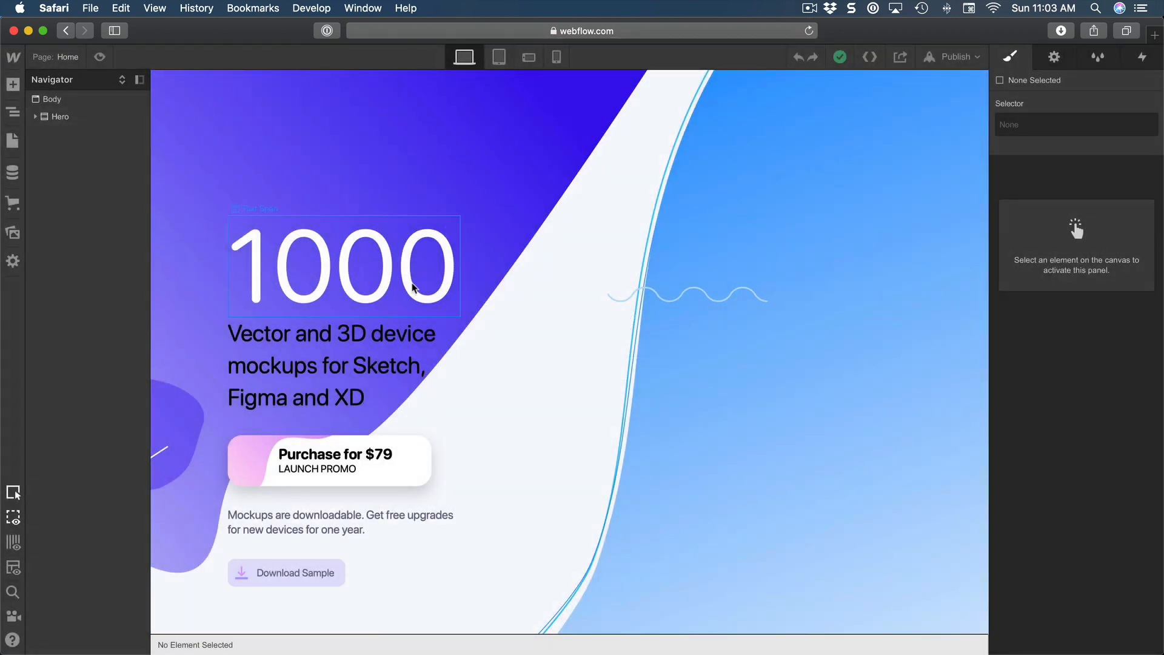
Step: Publish the project to angle-3.webflow.io and check the live page at narrow and full browser widths
{"action": "left_click", "coordinate": [958, 57]}
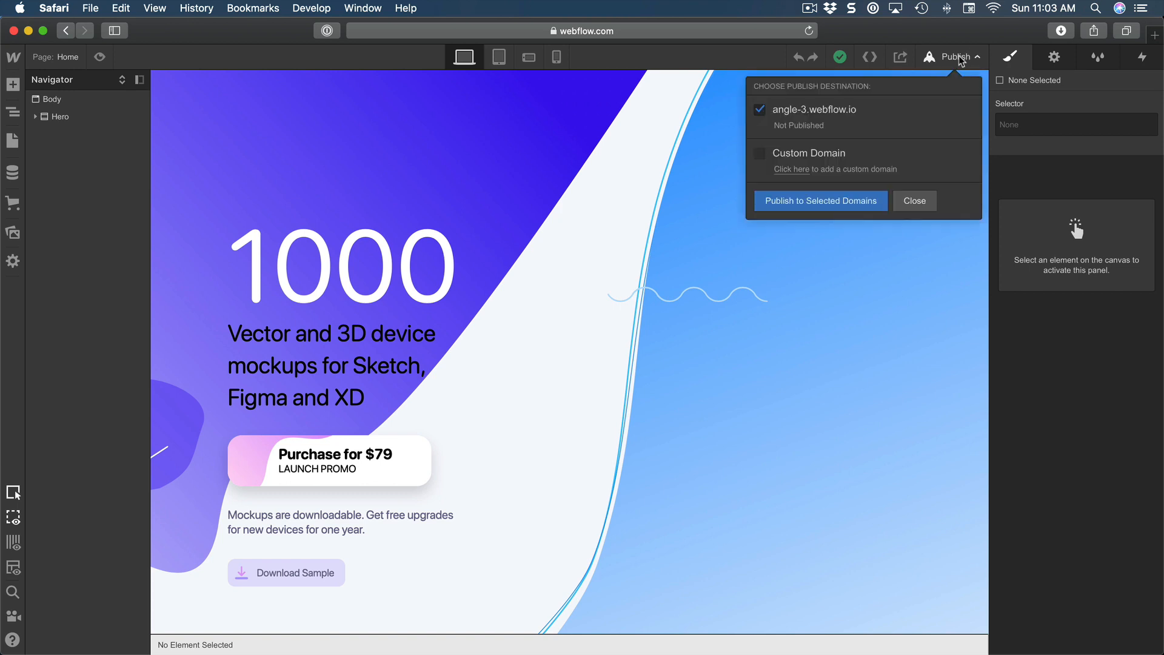
{"action": "left_click", "coordinate": [801, 203]}
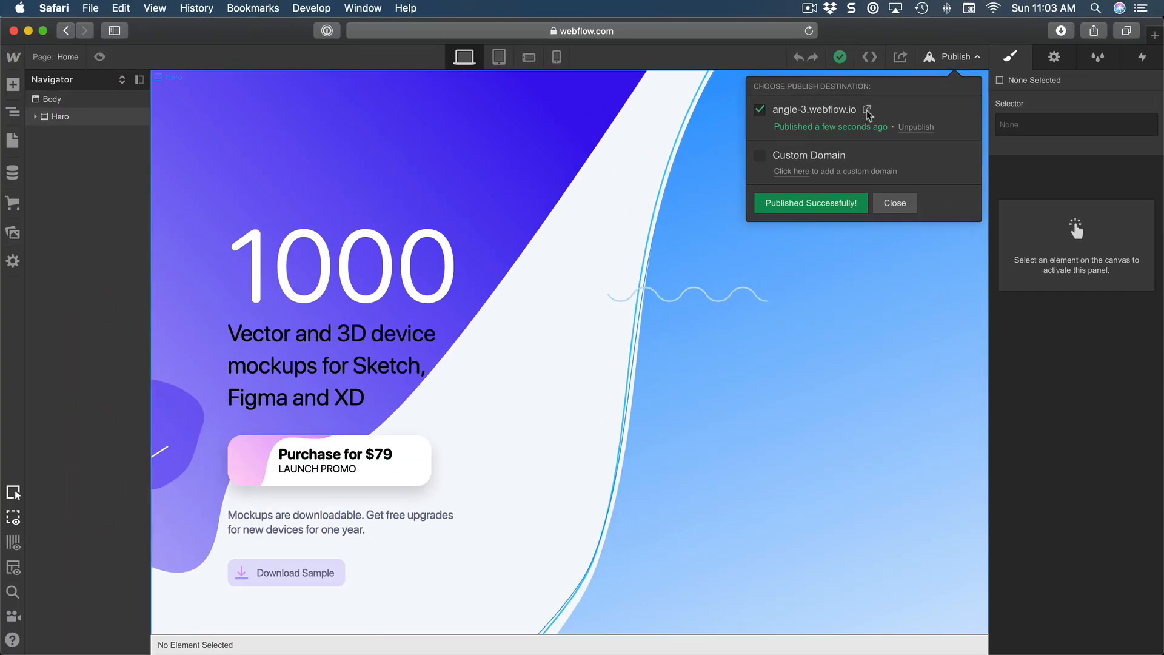
{"action": "left_click", "coordinate": [867, 112]}
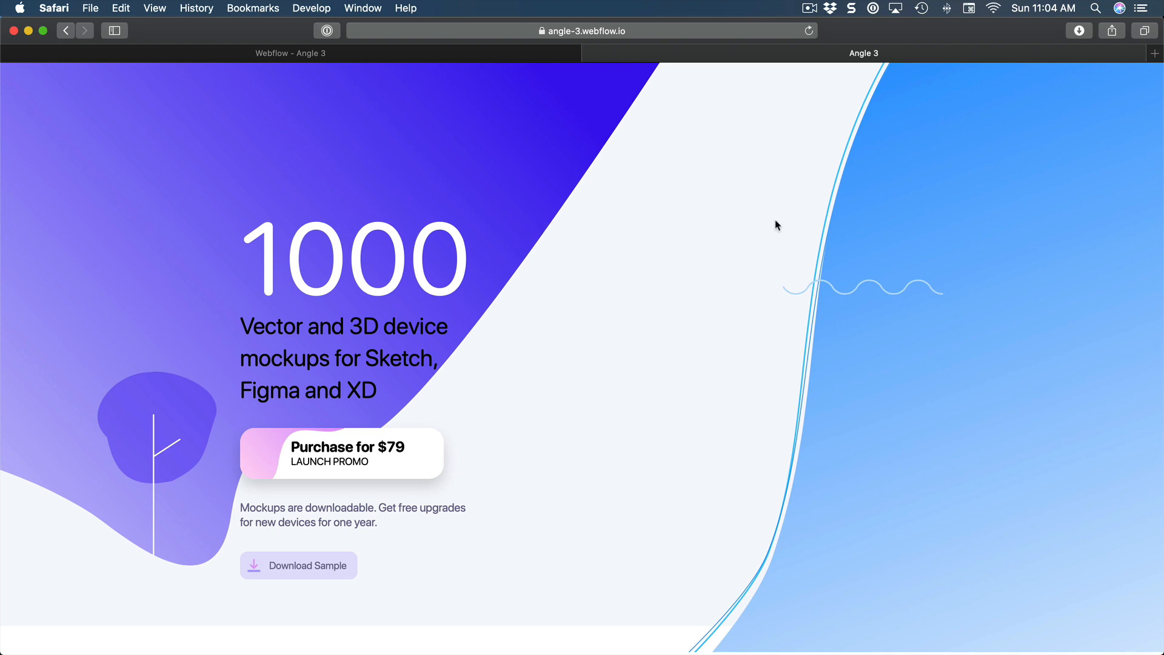
{"action": "left_click_drag", "start_coordinate": [1154, 230], "coordinate": [269, 274]}
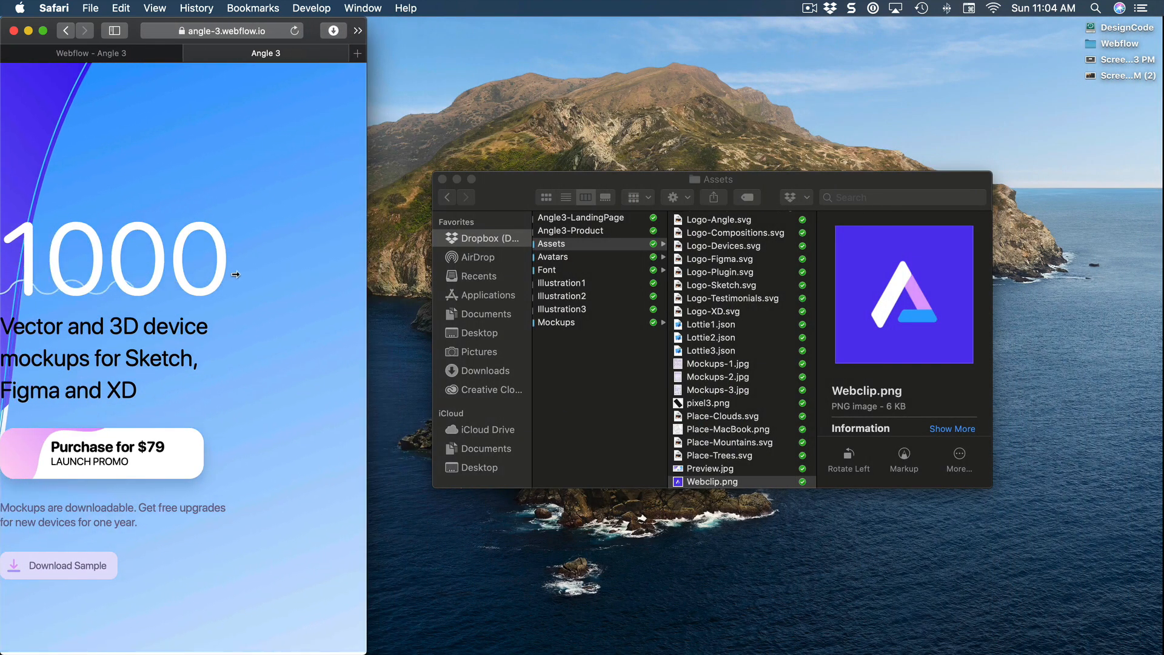
{"action": "left_click_drag", "start_coordinate": [353, 268], "coordinate": [1161, 325]}
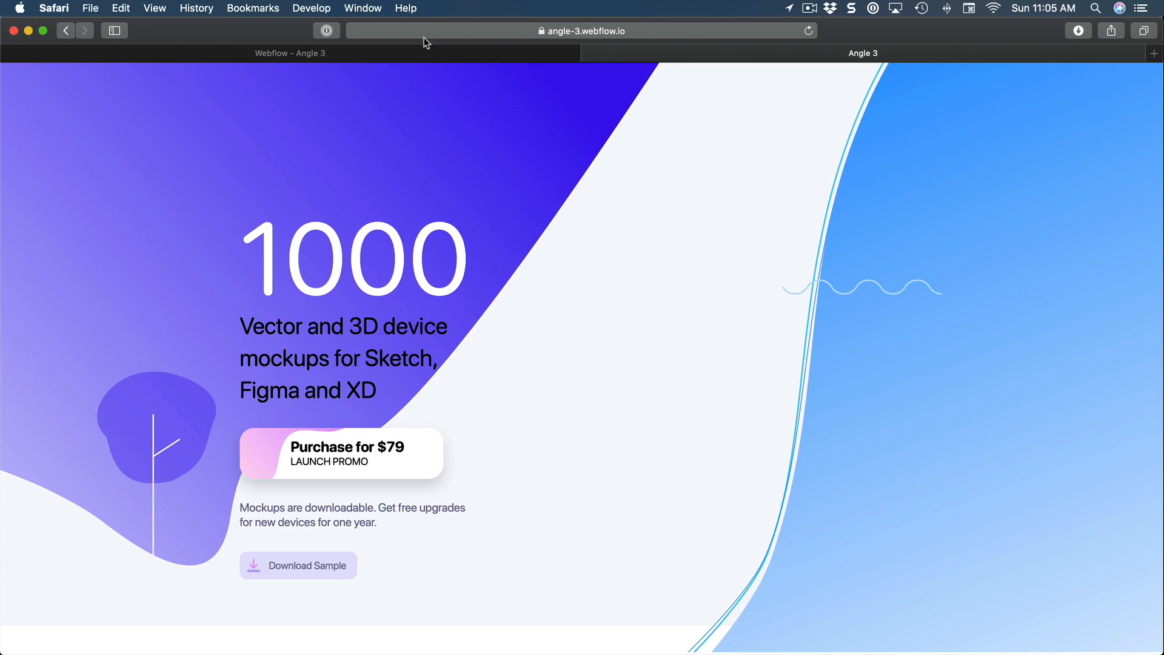
Step: Return to the Designer and set the Body element's background color to #f5f8fc
{"action": "left_click", "coordinate": [368, 54]}
{"action": "left_click", "coordinate": [74, 119]}
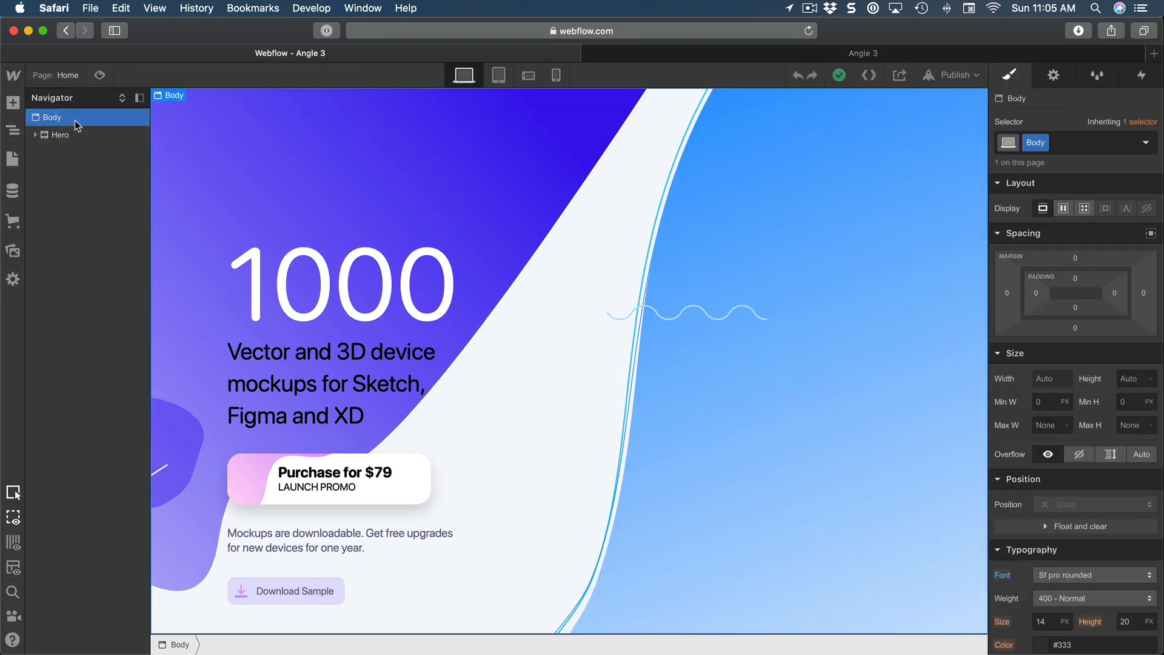
{"action": "scroll", "coordinate": [1058, 255], "scroll_direction": "down", "scroll_amount": 10}
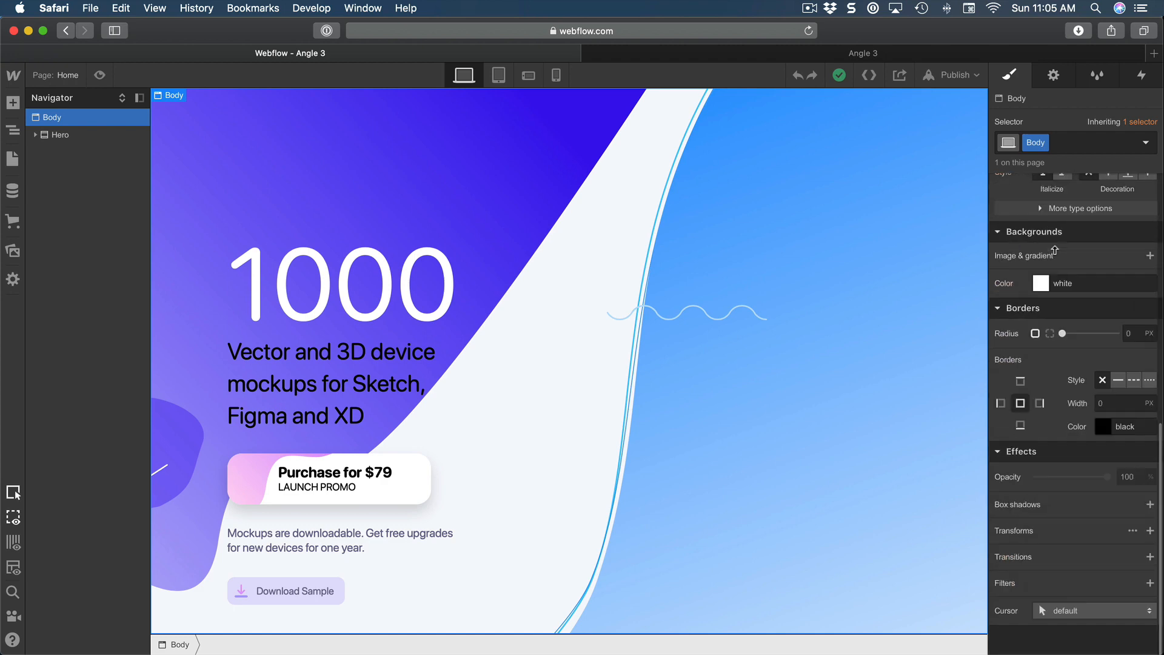
{"action": "left_click", "coordinate": [1083, 280]}
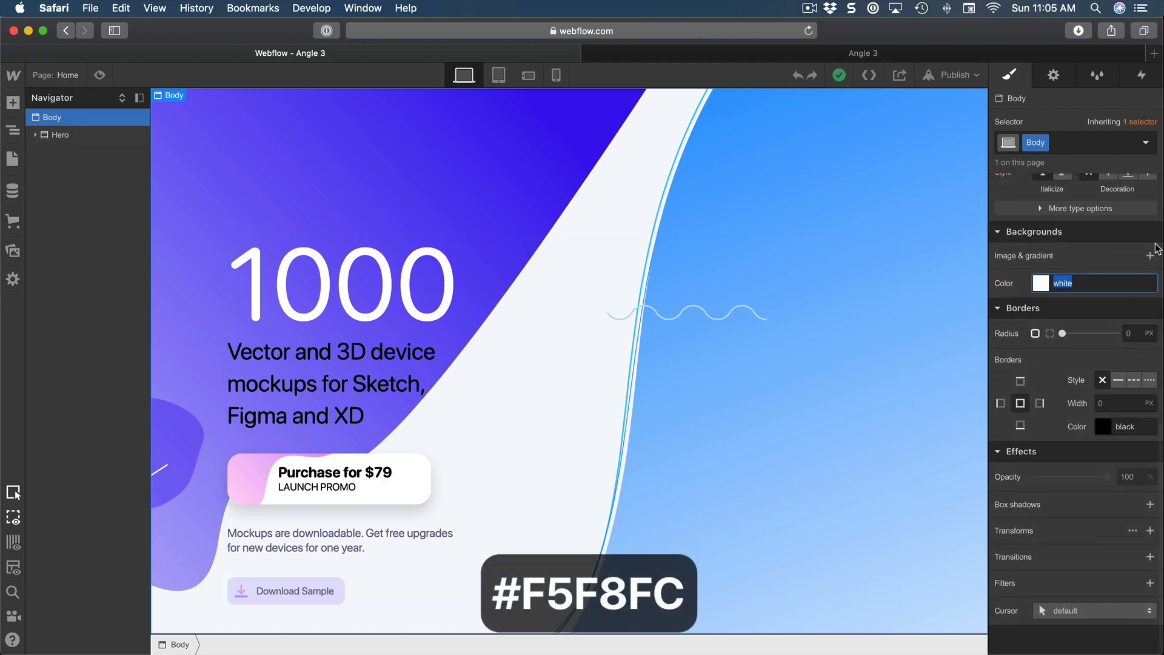
{"action": "type", "text": "#f5f8fc"}
{"action": "key", "text": "super+Return"}
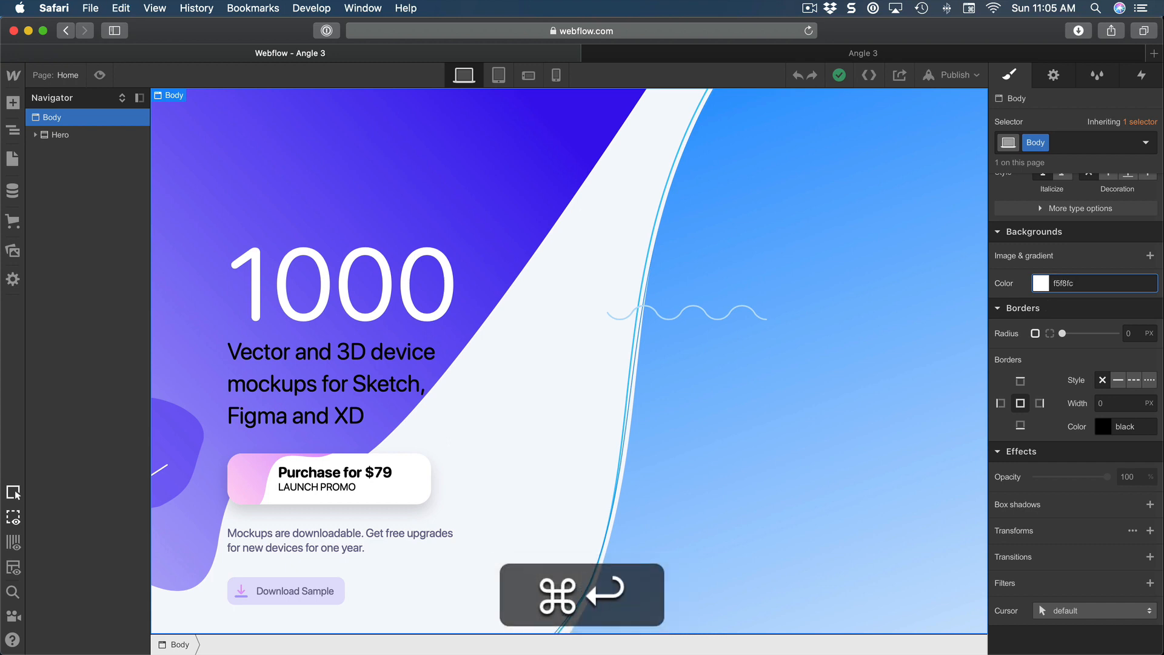
{"action": "key", "text": "Return"}
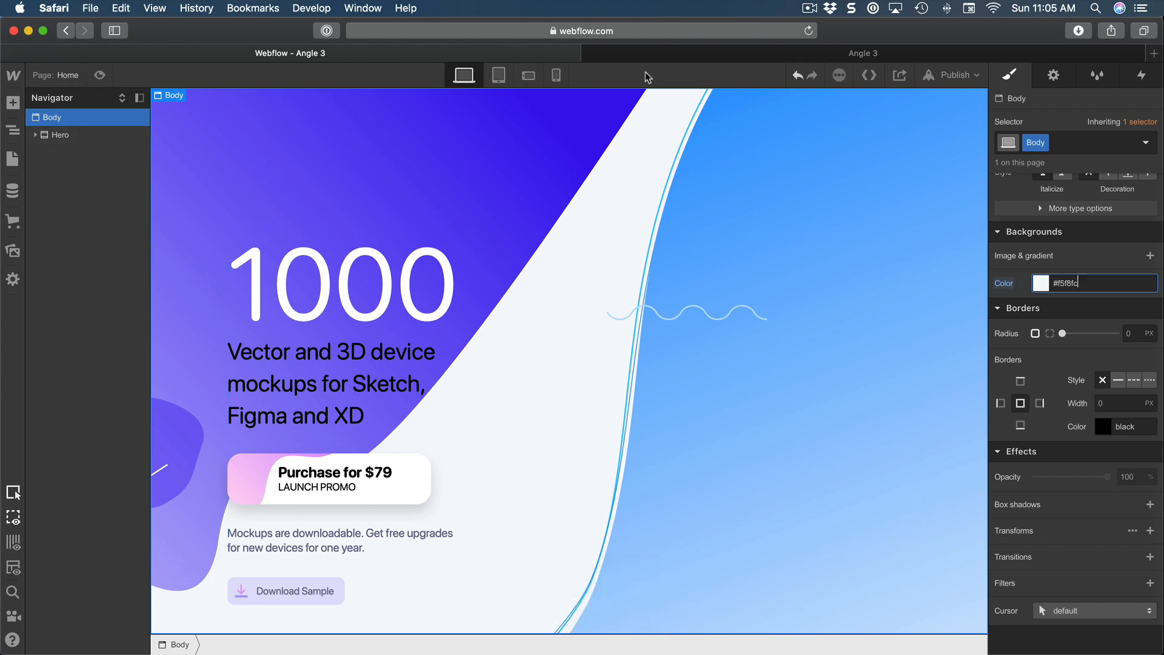
Step: Republish the project to angle-3.webflow.io and reload the live page to check the new background
{"action": "left_click", "coordinate": [928, 76]}
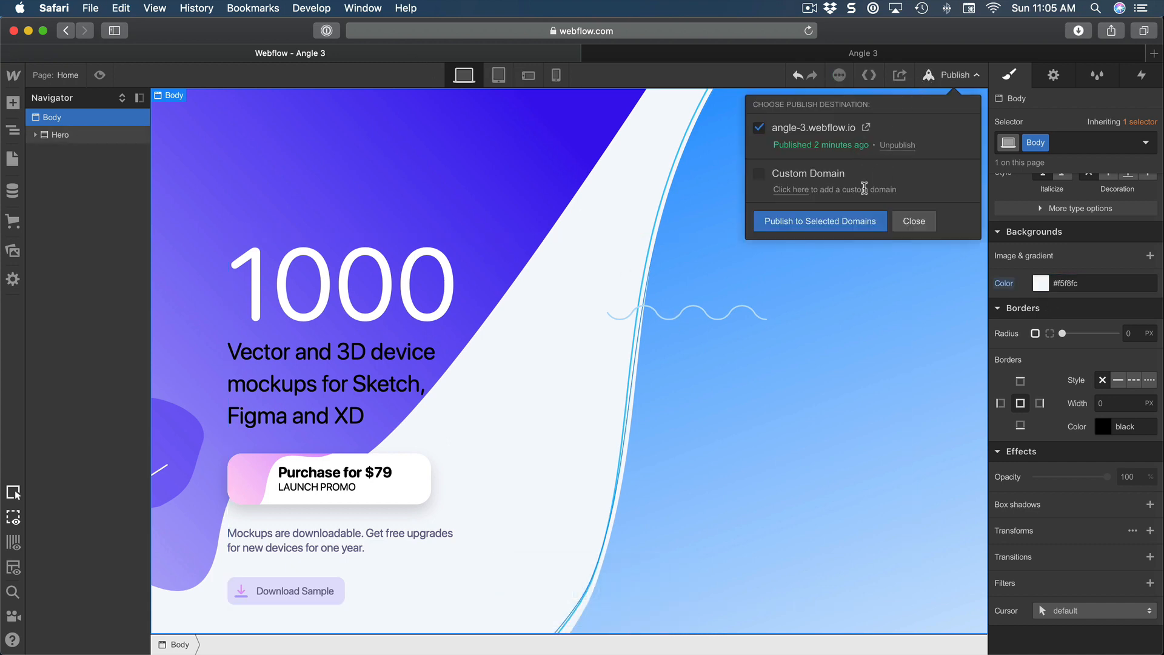
{"action": "left_click", "coordinate": [840, 222]}
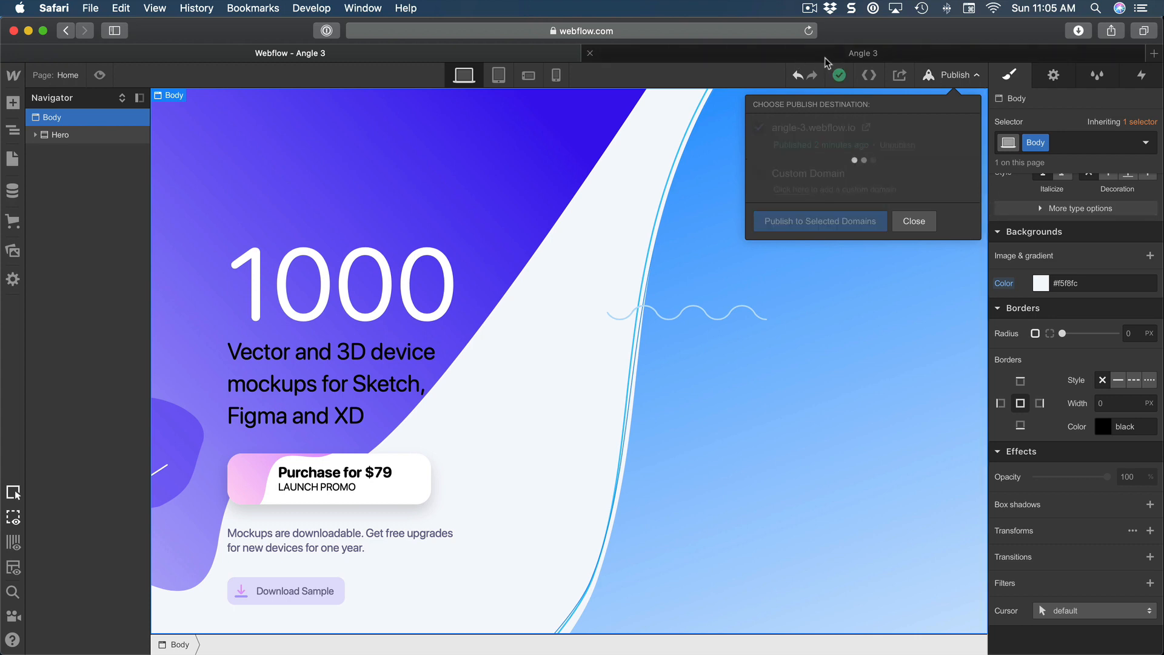
{"action": "left_click", "coordinate": [803, 56]}
{"action": "key", "text": "super+r"}
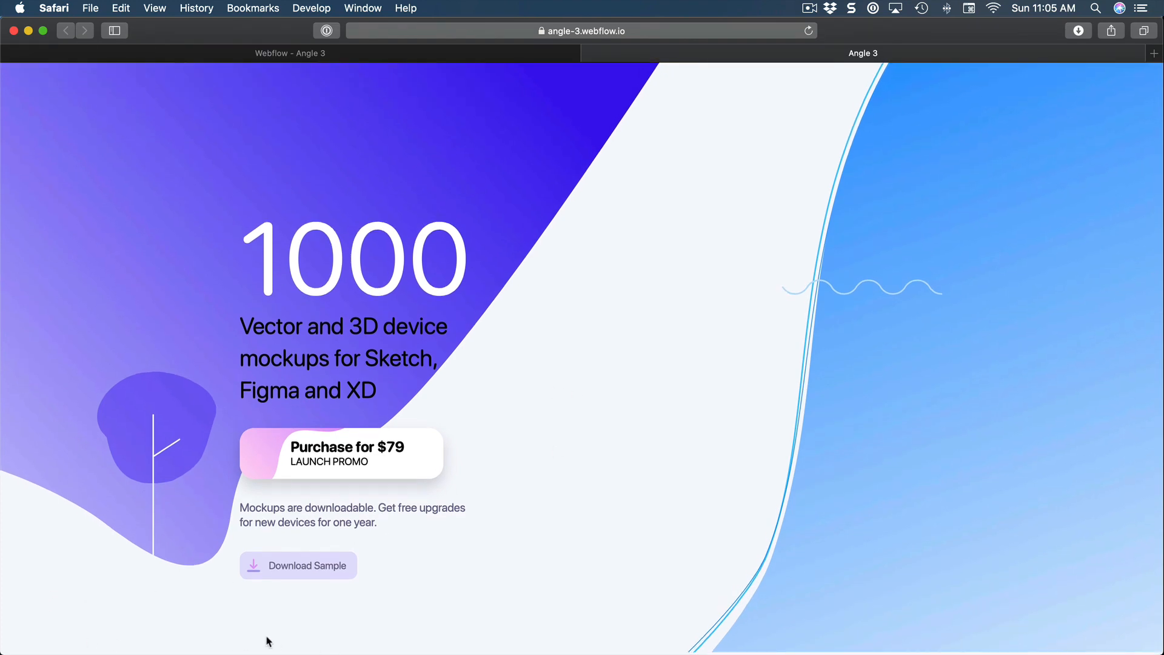
Step: Return to the Designer, open the Home page's settings and rename the page as Angle 3
{"action": "left_click", "coordinate": [457, 53]}
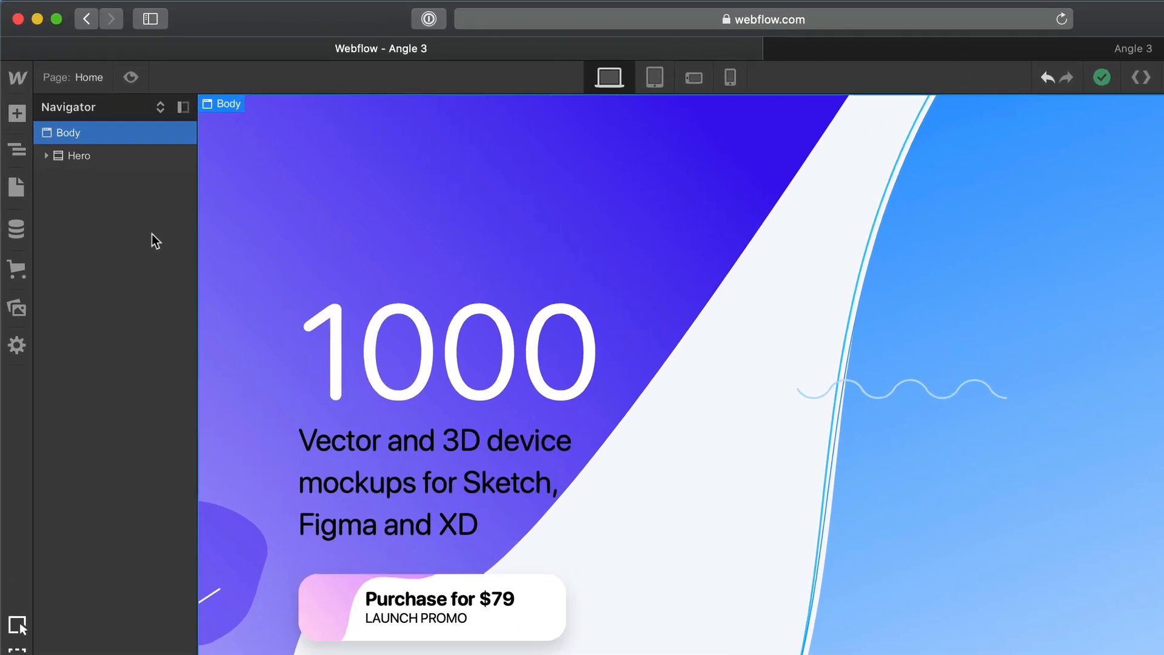
{"action": "left_click", "coordinate": [23, 188]}
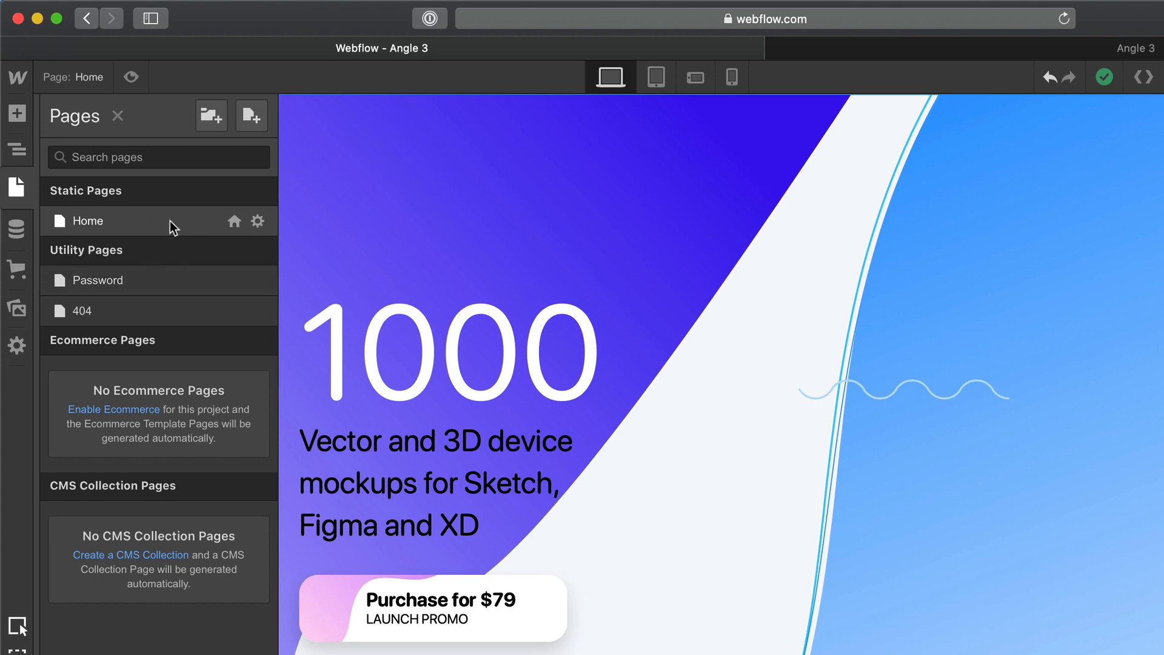
{"action": "left_click", "coordinate": [258, 223]}
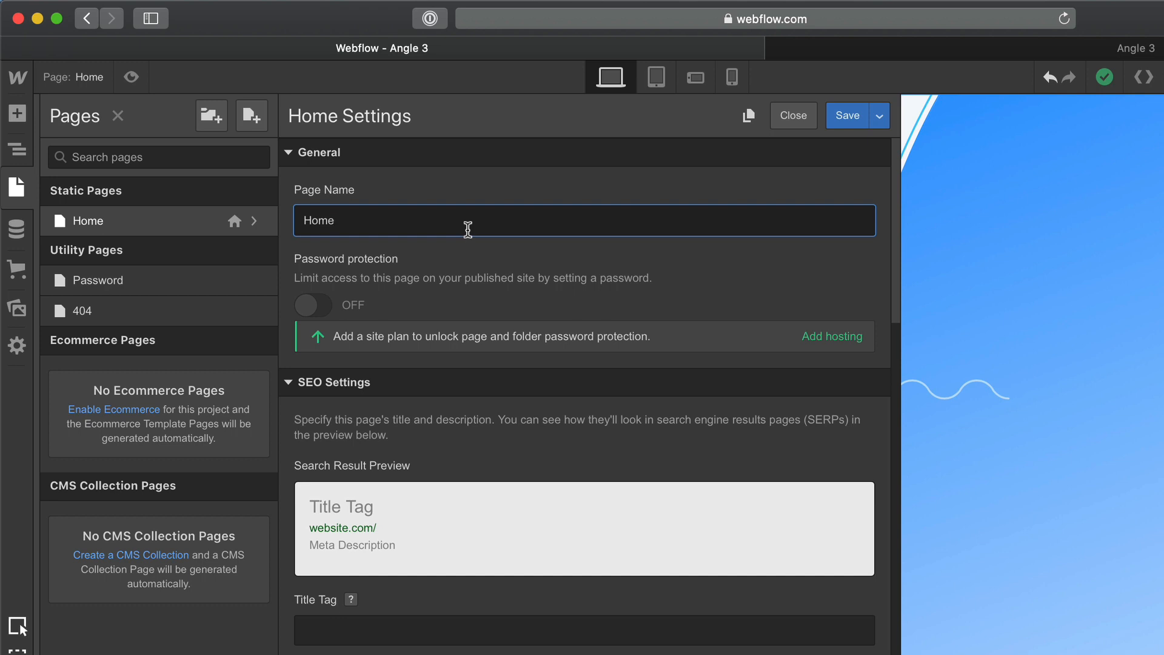
{"action": "double_click", "coordinate": [509, 226]}
{"action": "type", "text": "Angl"}
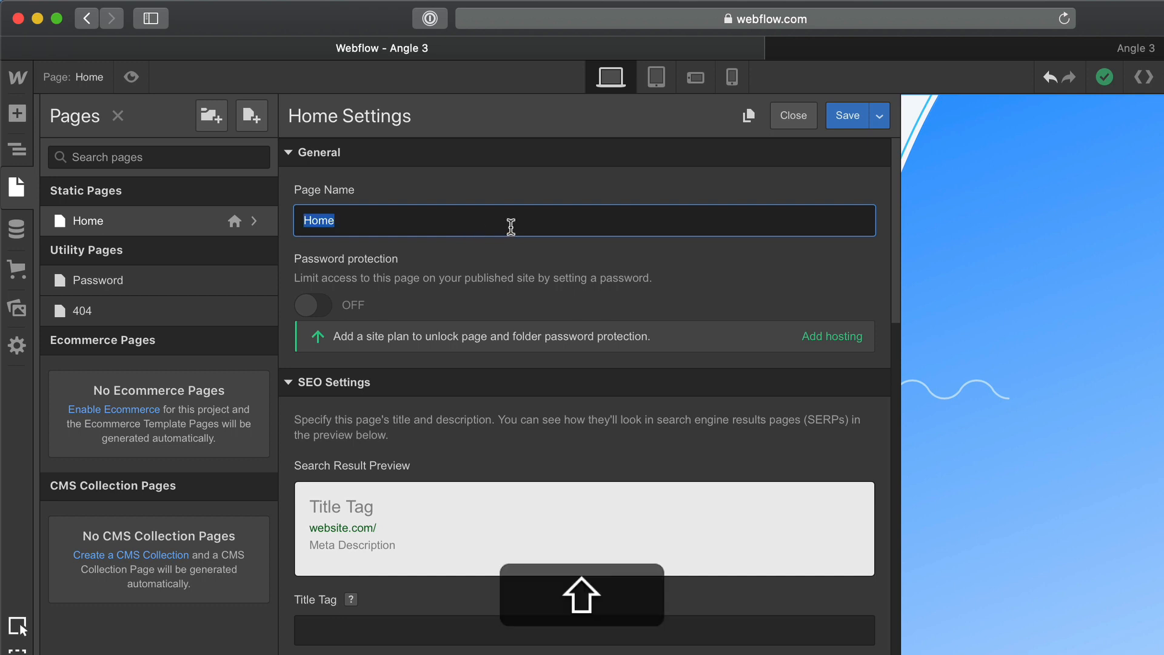
{"action": "type", "text": "e 3"}
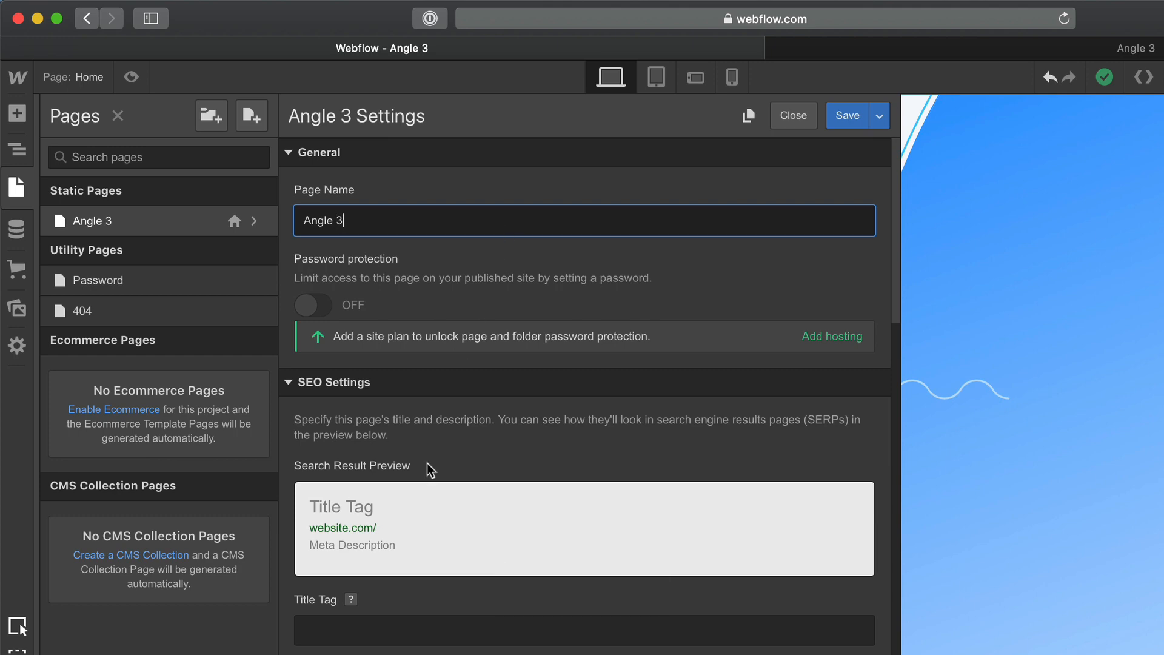
Step: Set the page's meta description to "1000 vector and 3D device mockups for Sketch, Figma and XD." and its title tag to "Angle 3"
{"action": "scroll", "coordinate": [436, 485], "scroll_direction": "down", "scroll_amount": 3}
{"action": "left_click", "coordinate": [456, 558]}
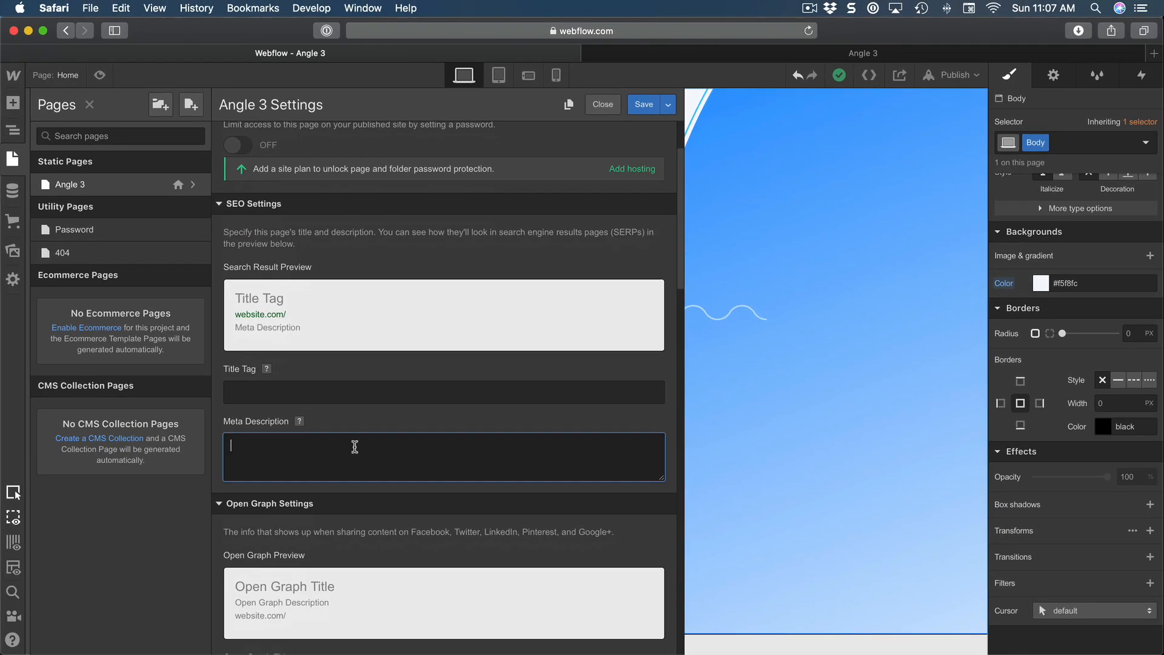
{"action": "type", "text": "1000 vector and 3D device mockups for Sketch, Figma and XD."}
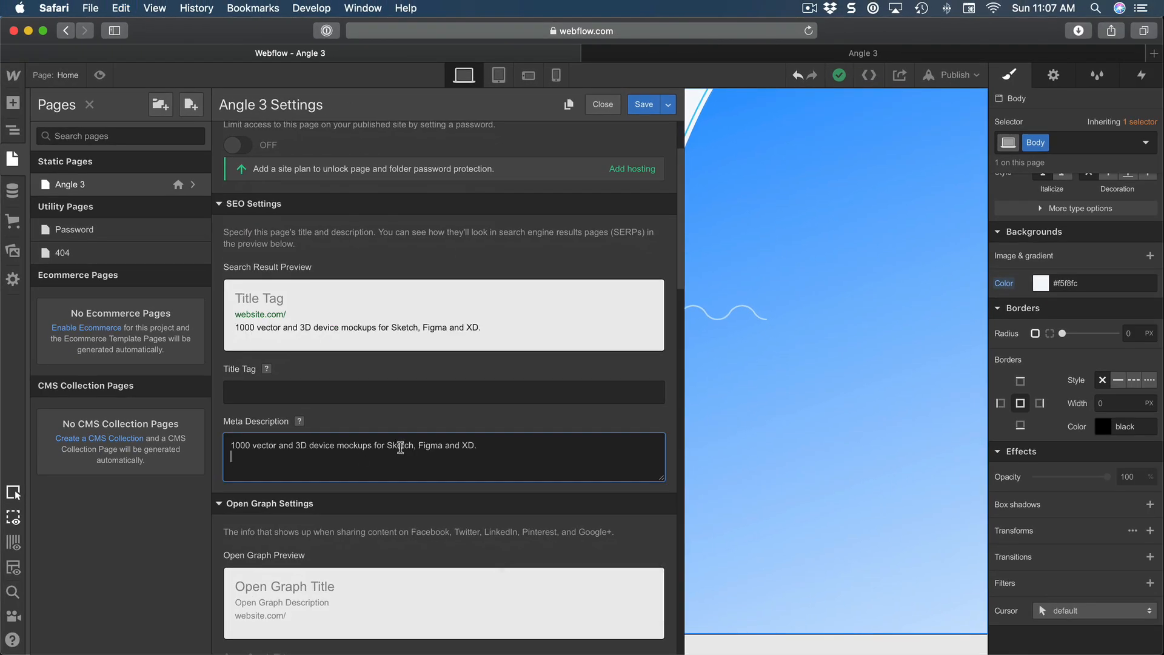
{"action": "key", "text": "BackSpace"}
{"action": "left_click", "coordinate": [316, 394]}
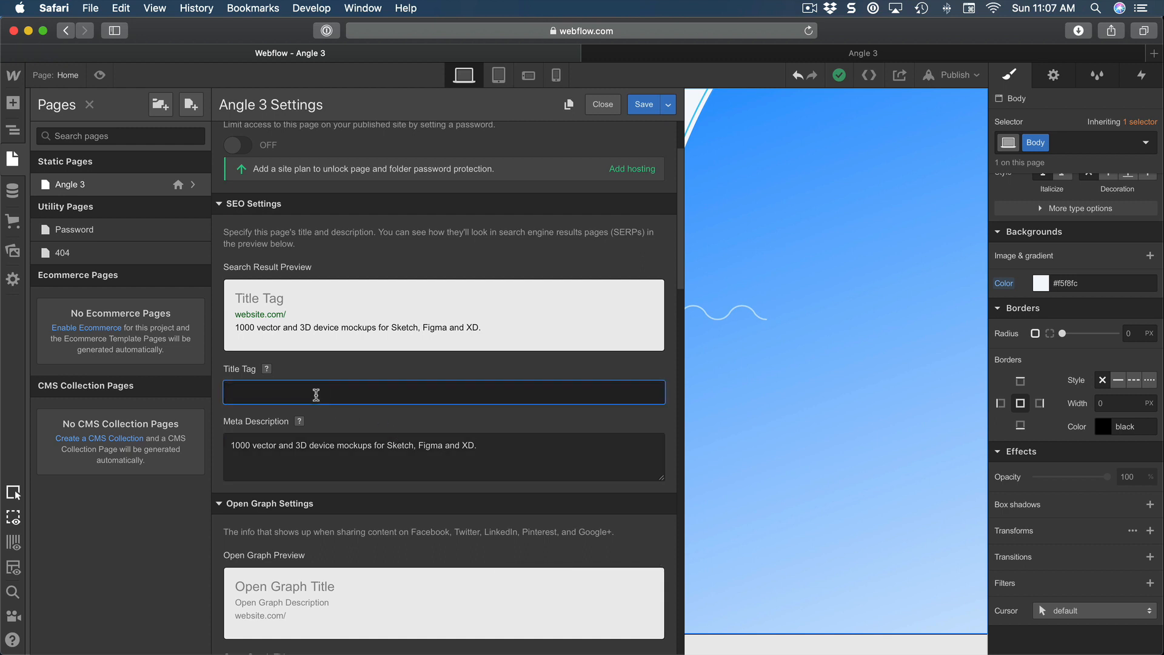
{"action": "type", "text": "Angle 3"}
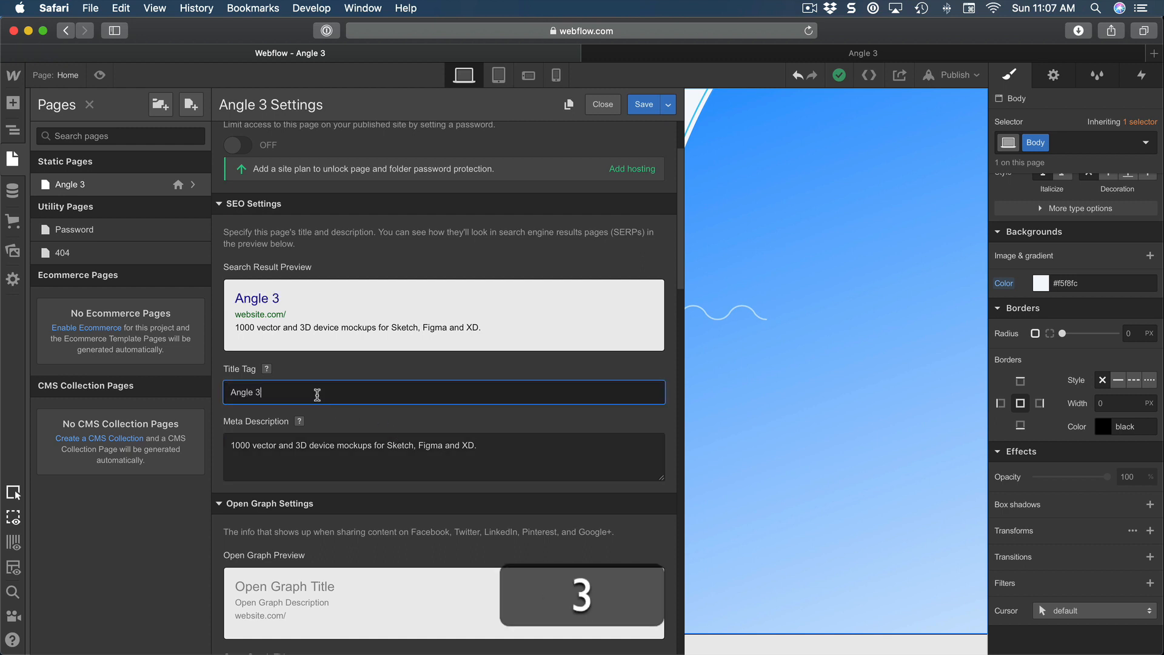
Step: Make the Open Graph title and description the same as the SEO title tag and meta description
{"action": "scroll", "coordinate": [288, 398], "scroll_direction": "down", "scroll_amount": 6}
{"action": "scroll", "coordinate": [289, 397], "scroll_direction": "up", "scroll_amount": 2}
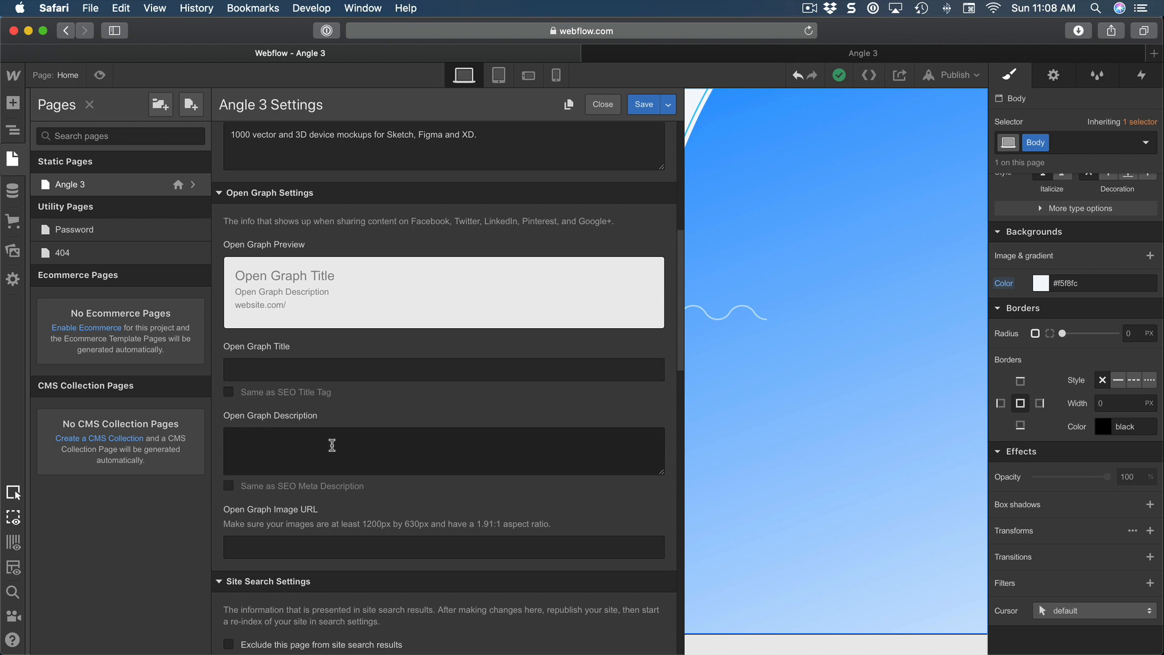
{"action": "left_click", "coordinate": [229, 392]}
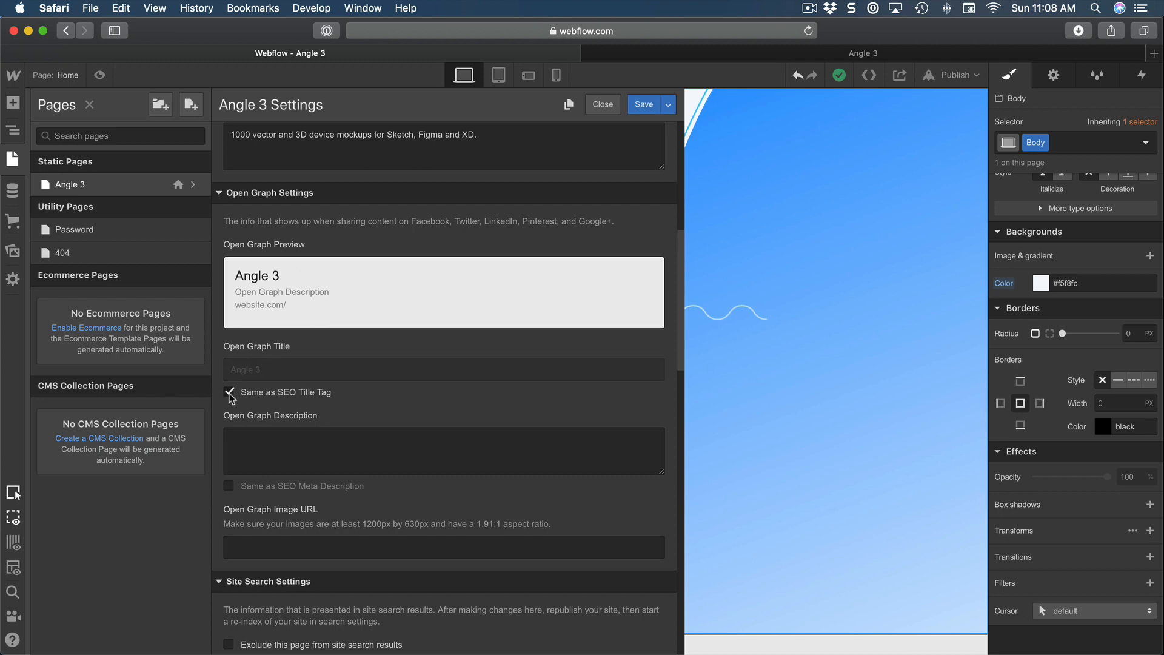
{"action": "left_click", "coordinate": [230, 487]}
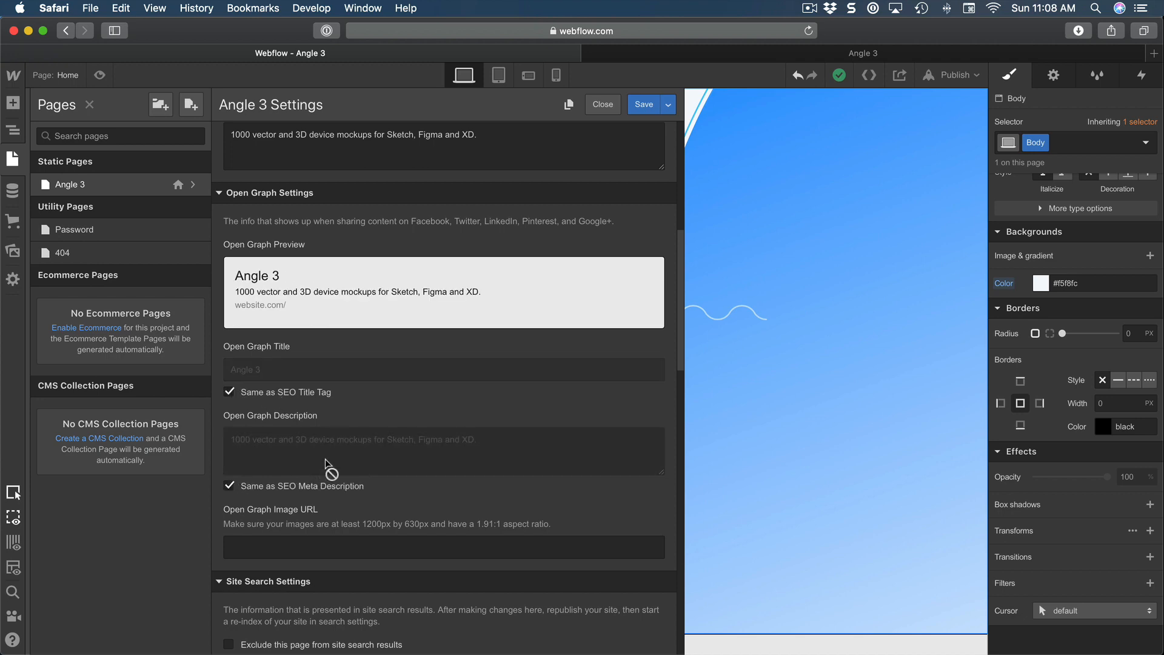
Step: Copy the Dropbox link of Preview.jpg from the Assets folder and paste it as the Open Graph image URL
{"action": "scroll", "coordinate": [333, 464], "scroll_direction": "down", "scroll_amount": 3}
{"action": "scroll", "coordinate": [338, 460], "scroll_direction": "down", "scroll_amount": 2}
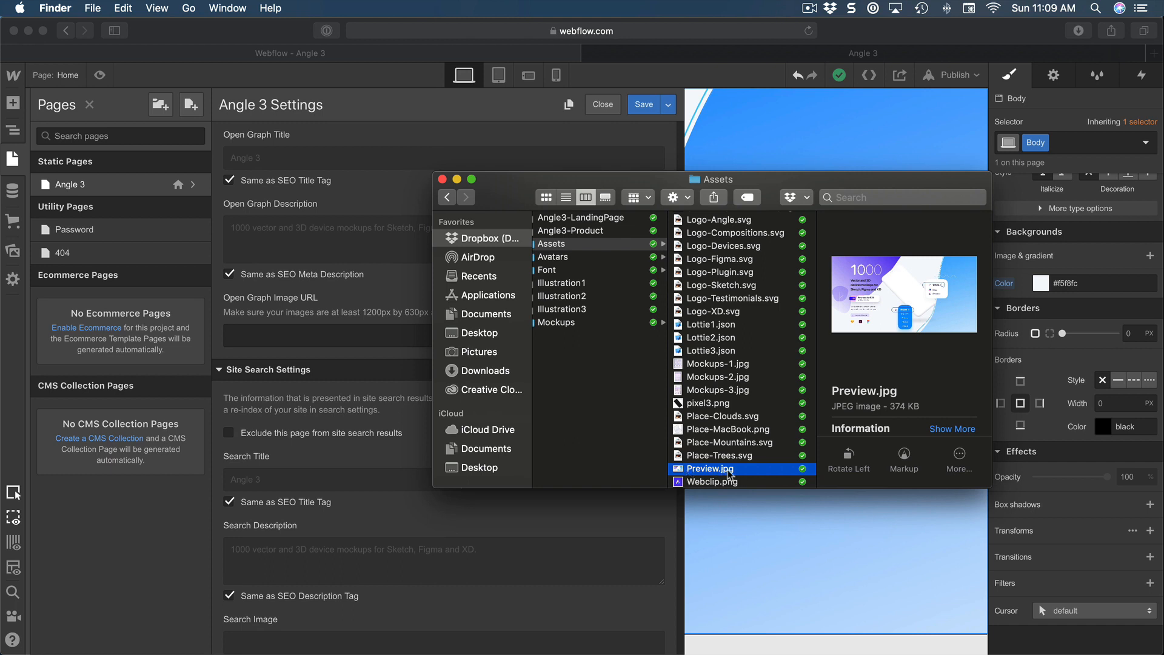
{"action": "right_click", "coordinate": [707, 475]}
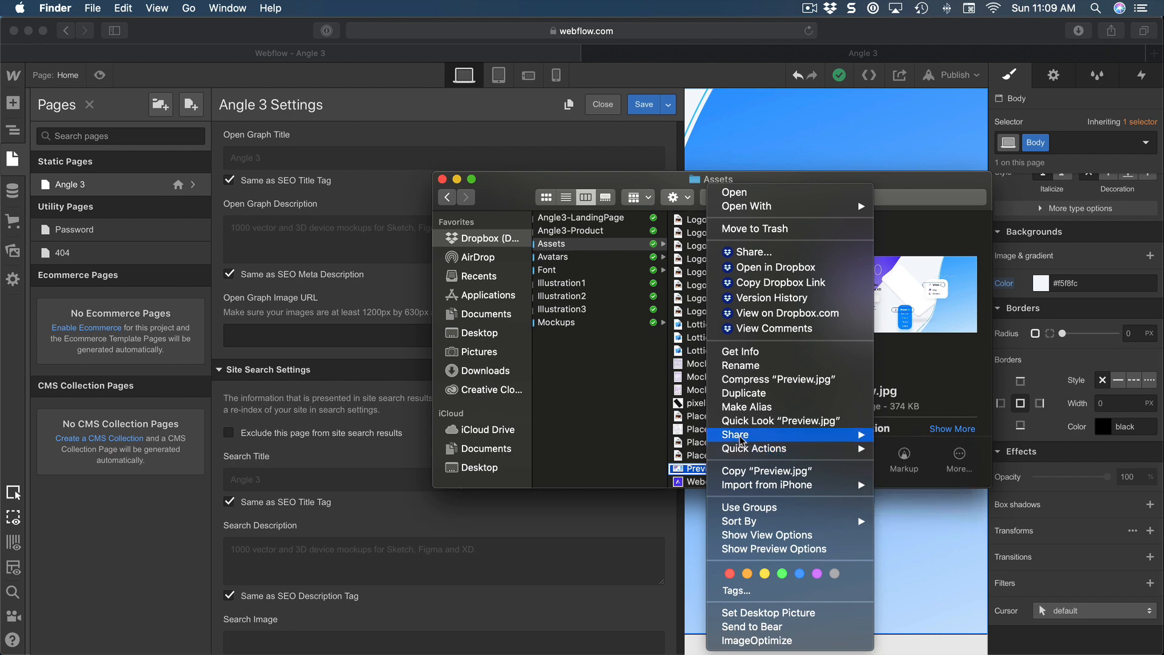
{"action": "mouse_move", "coordinate": [739, 451]}
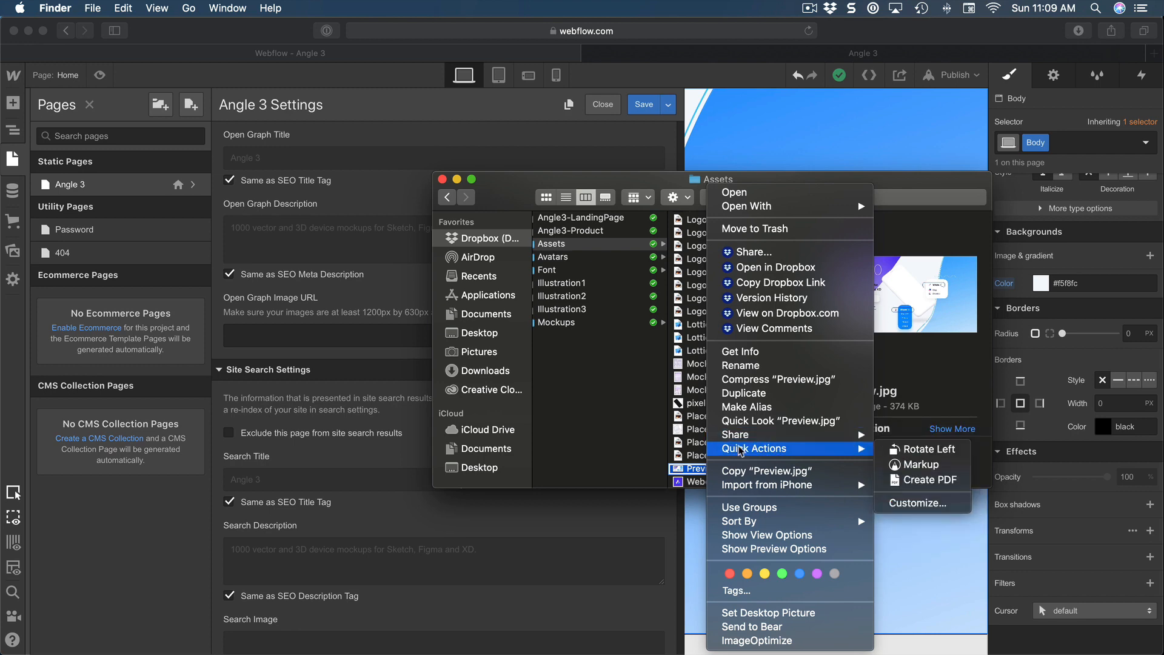
{"action": "left_click", "coordinate": [795, 287]}
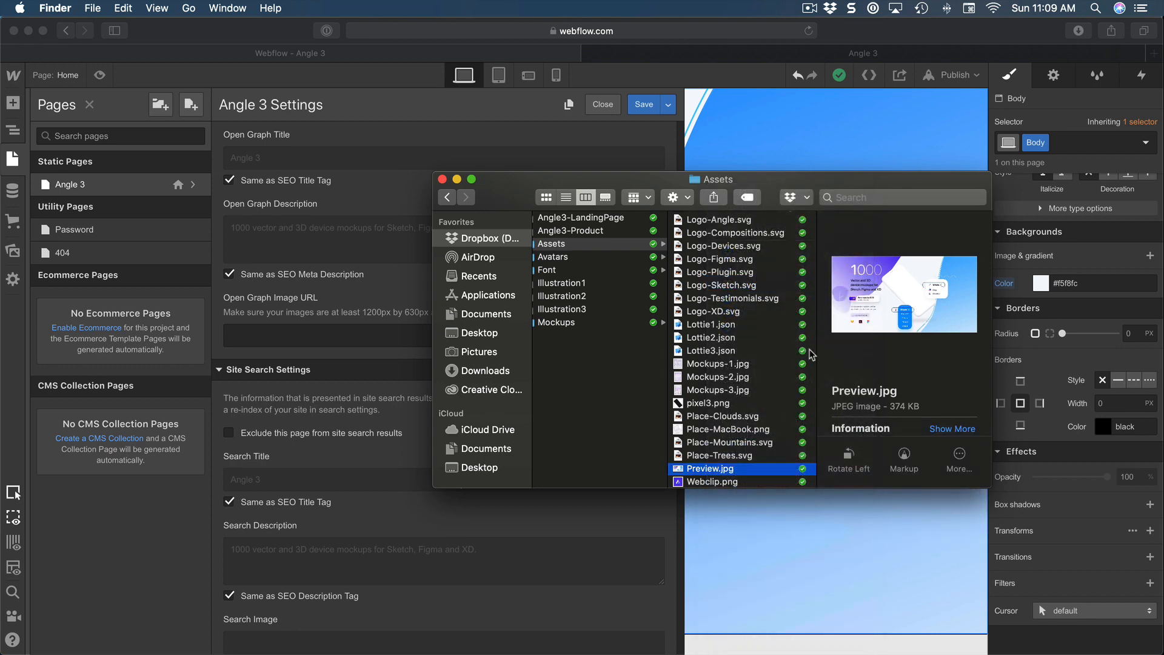
{"action": "right_click", "coordinate": [743, 470]}
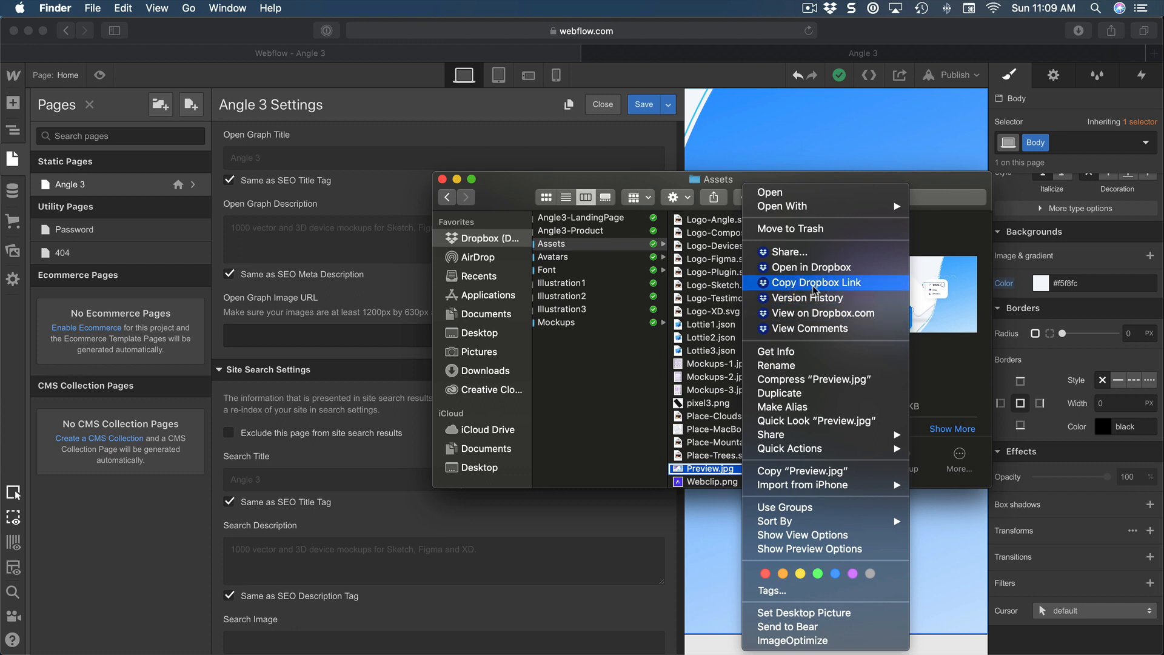
{"action": "left_click", "coordinate": [850, 287]}
{"action": "left_click", "coordinate": [316, 335]}
{"action": "key", "text": "cmd+v"}
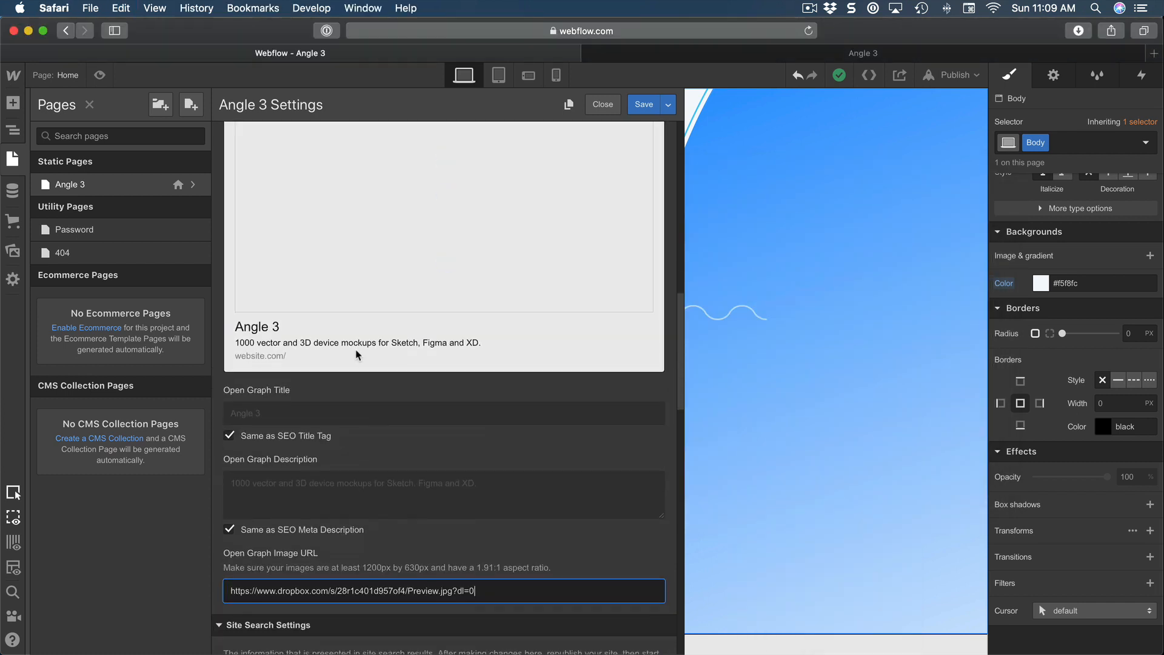
Step: Change the domain in the Open Graph image URL to dl.dropboxusercontent.com and check the image in the Open Graph preview
{"action": "scroll", "coordinate": [362, 363], "scroll_direction": "down", "scroll_amount": 3}
{"action": "double_click", "coordinate": [260, 386]}
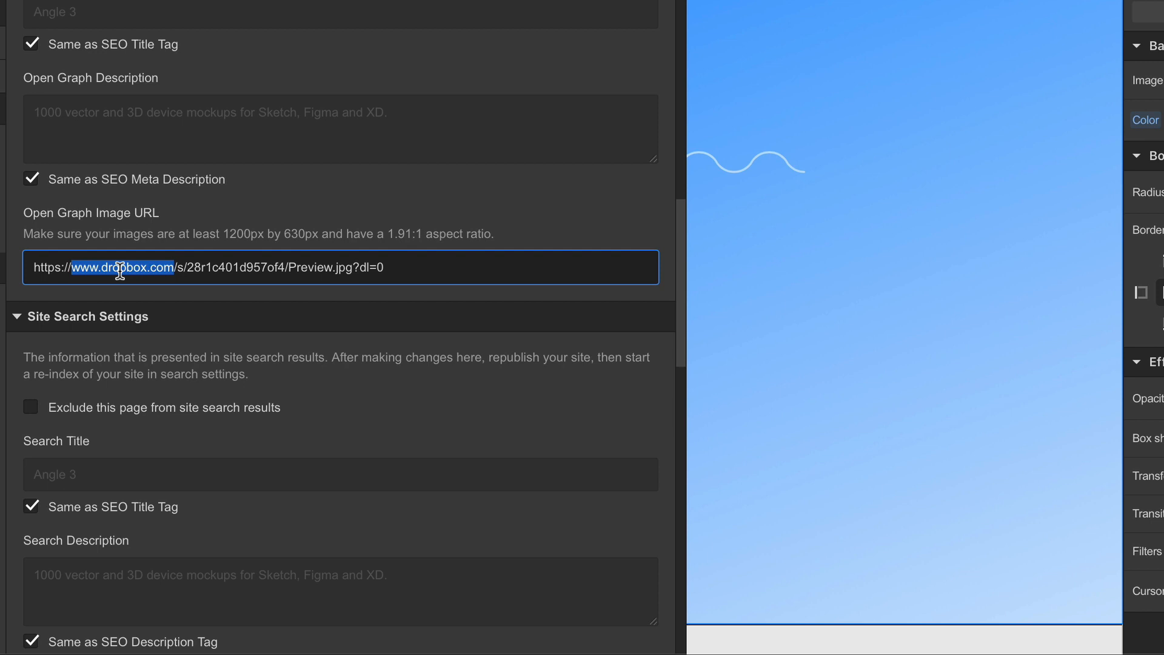
{"action": "type", "text": "dl"}
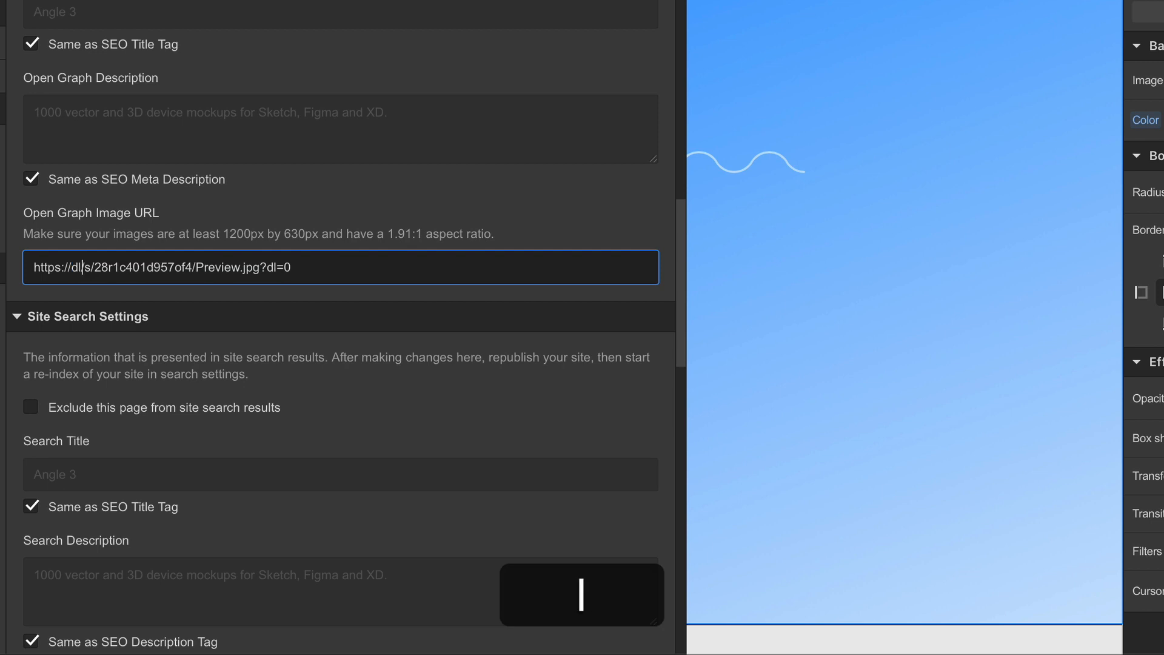
{"action": "type", "text": ".dropbox"}
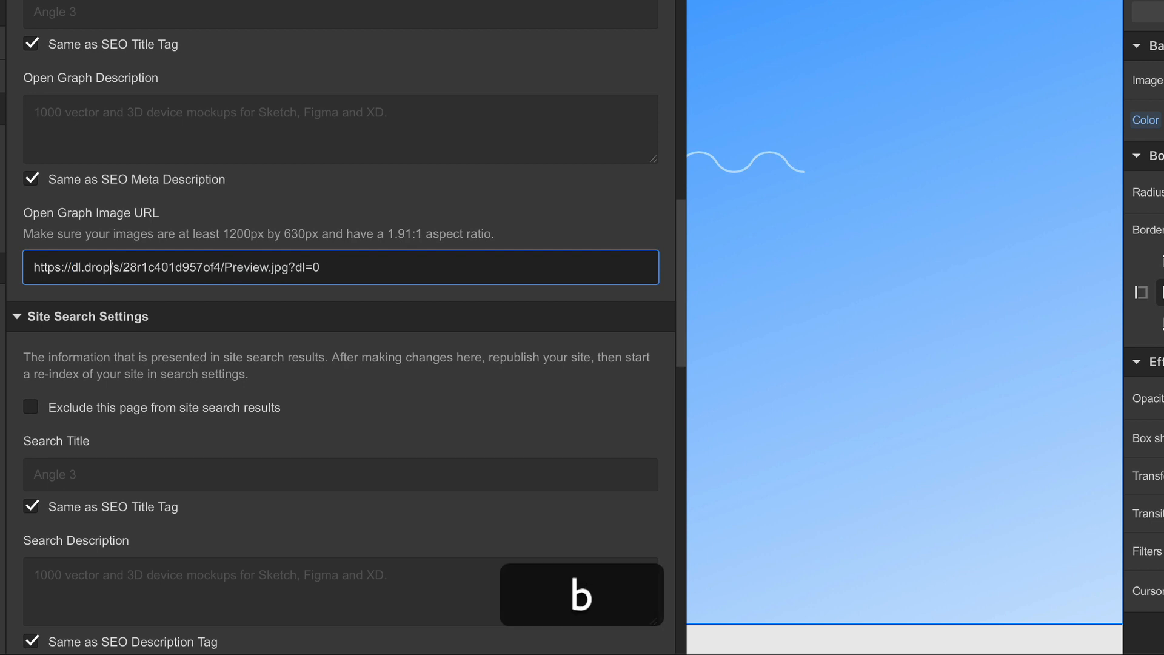
{"action": "type", "text": "usercontent"}
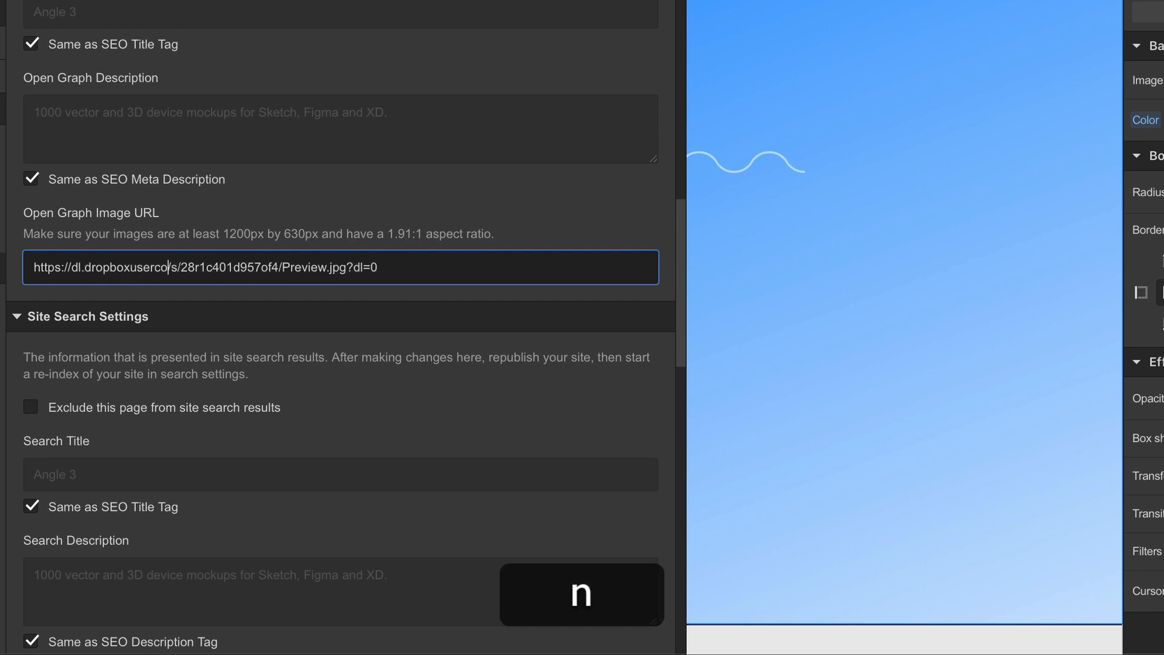
{"action": "type", "text": ".com"}
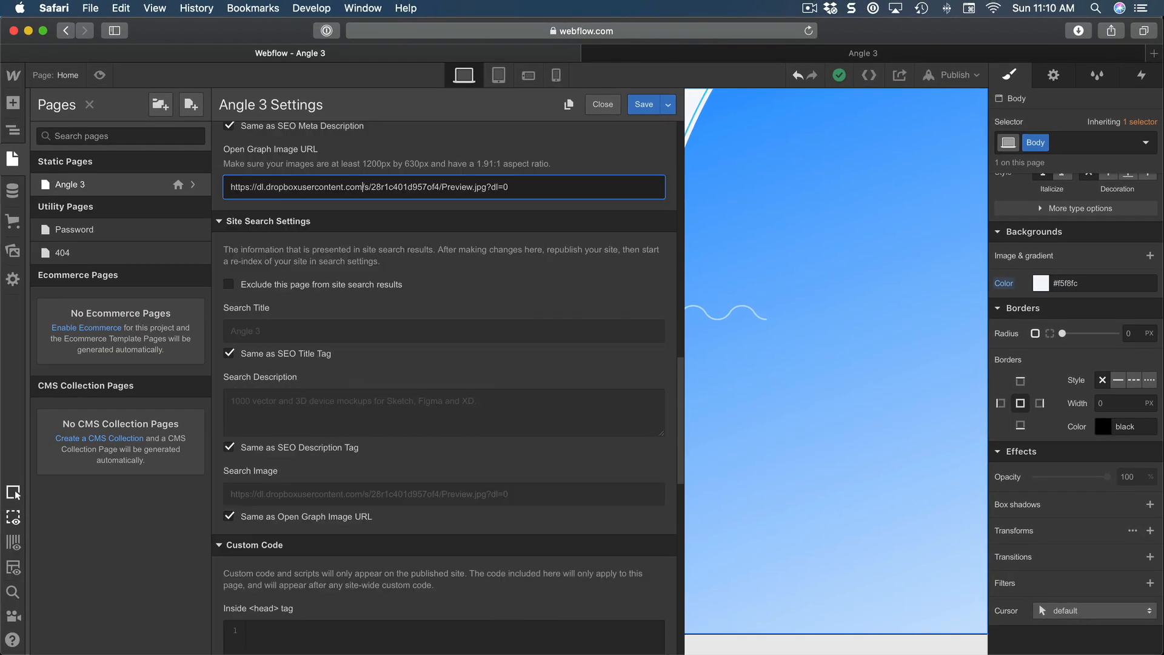
{"action": "scroll", "coordinate": [470, 385], "scroll_direction": "up", "scroll_amount": 10}
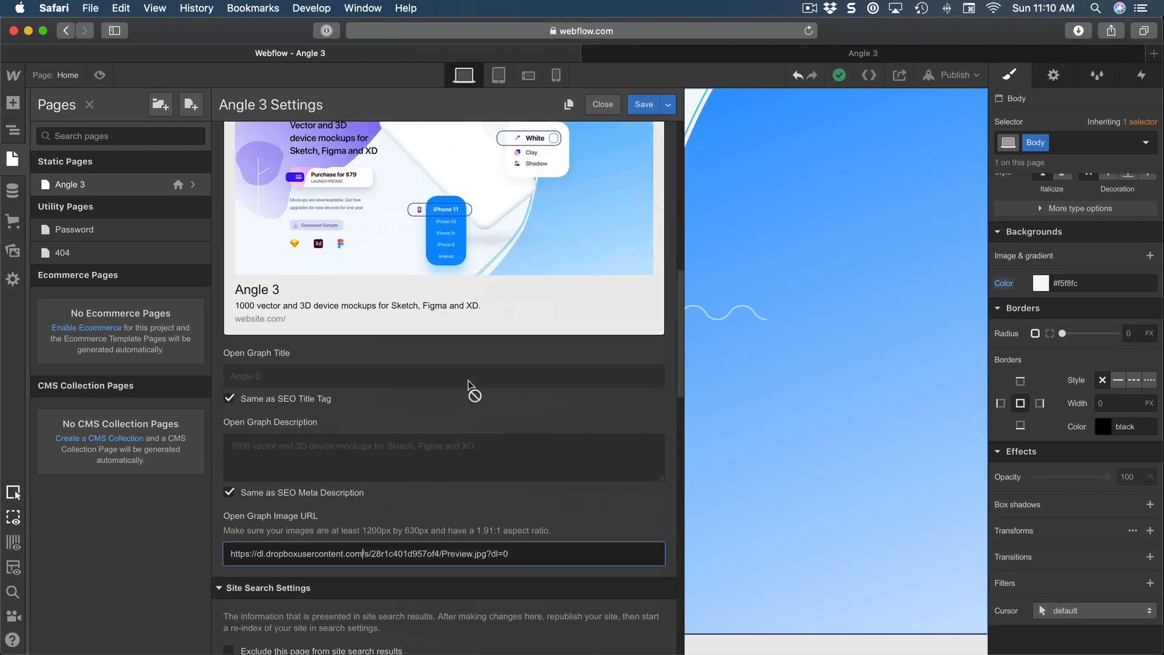
Step: Review the complete Open Graph image URL and save the Angle 3 page settings
{"action": "scroll", "coordinate": [477, 294], "scroll_direction": "down", "scroll_amount": 3}
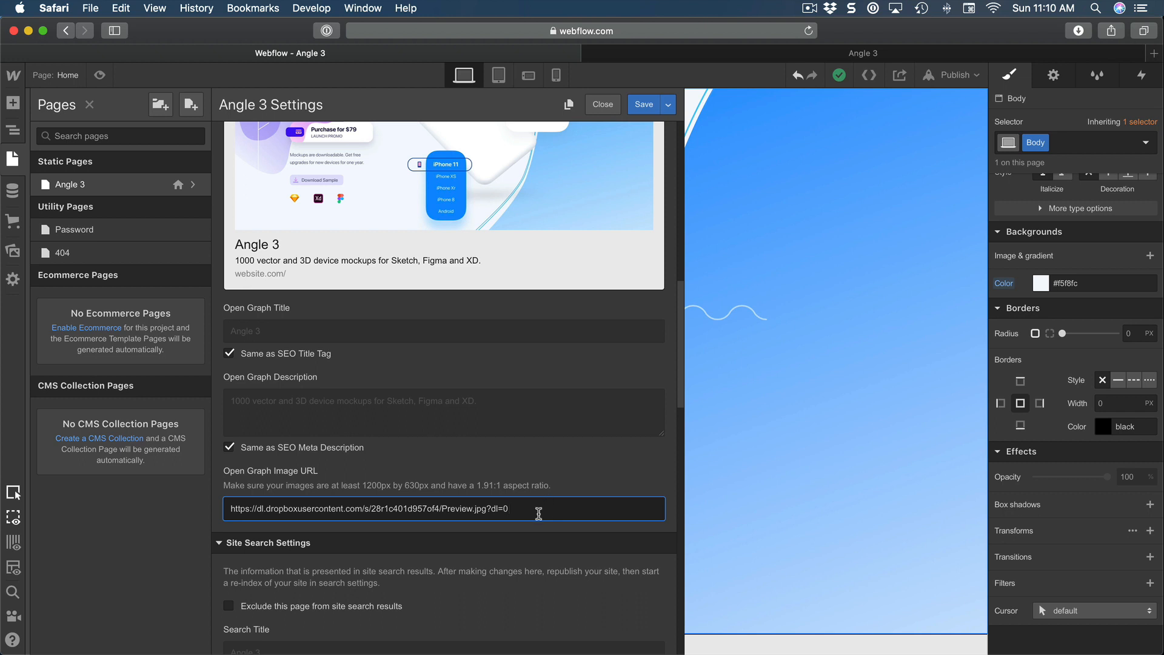
{"action": "left_click", "coordinate": [232, 512], "text": "shift"}
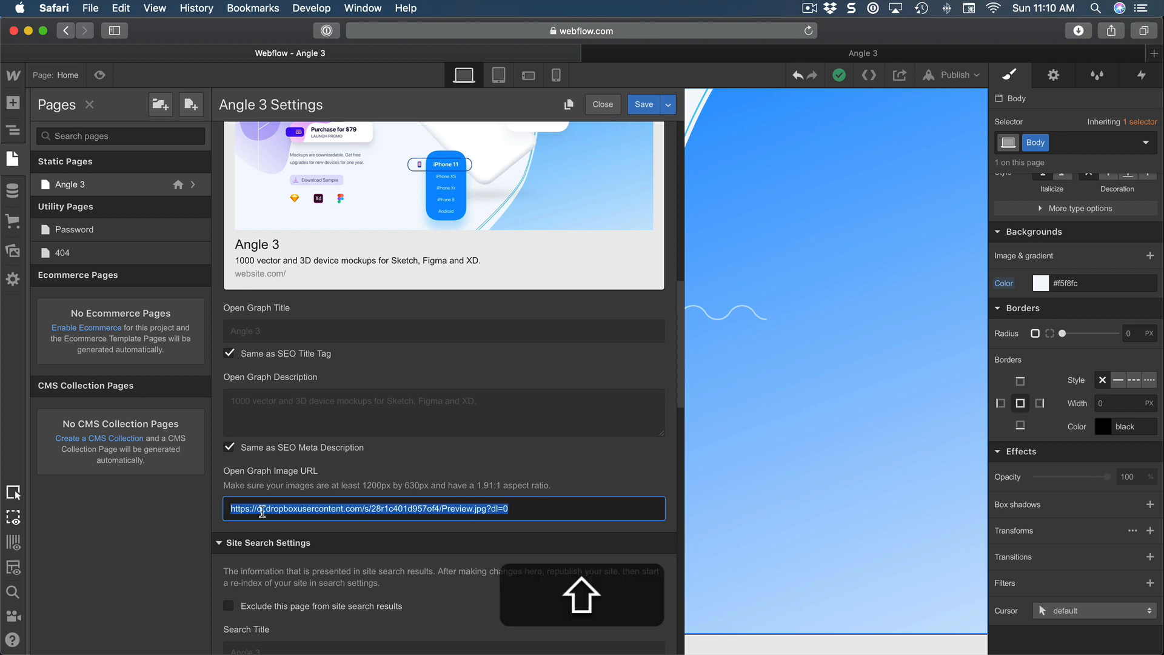
{"action": "left_click", "coordinate": [560, 513]}
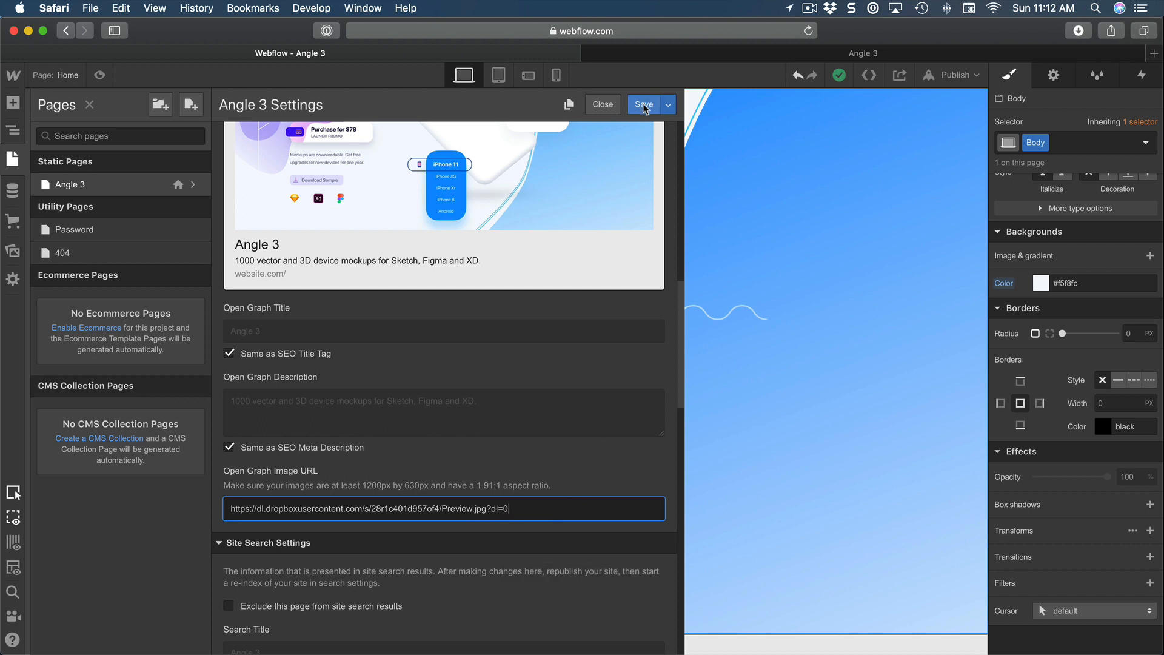
{"action": "left_click", "coordinate": [647, 107]}
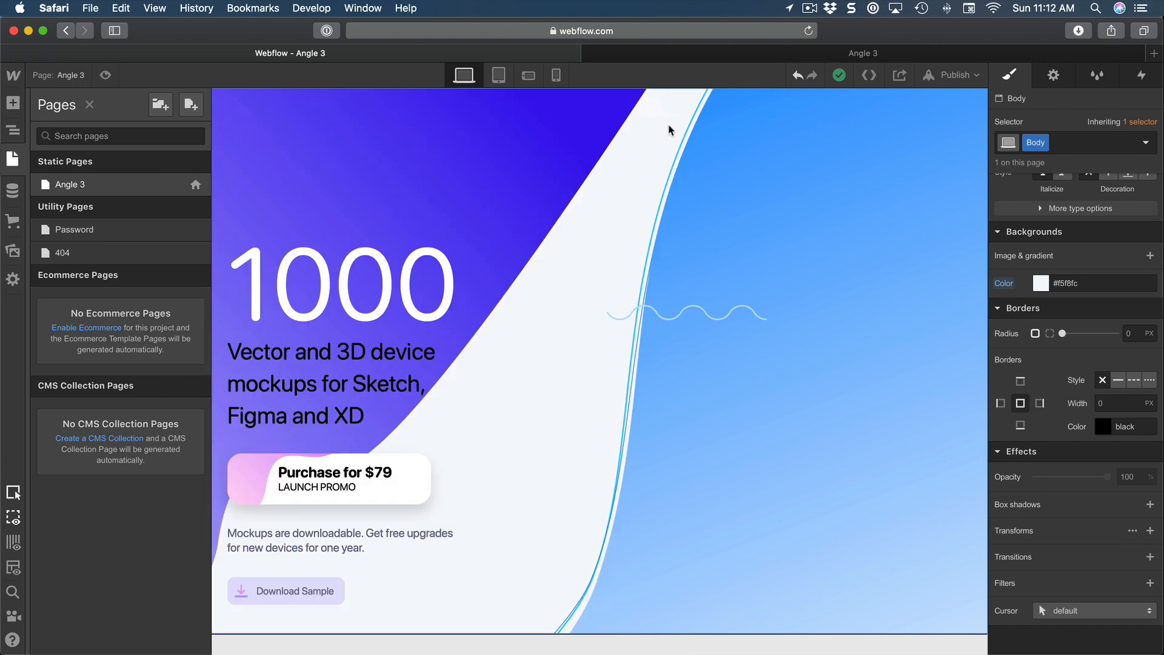
Step: Show the page's element structure in the Navigator and publish the site to angle-3.webflow.io
{"action": "left_click", "coordinate": [12, 131]}
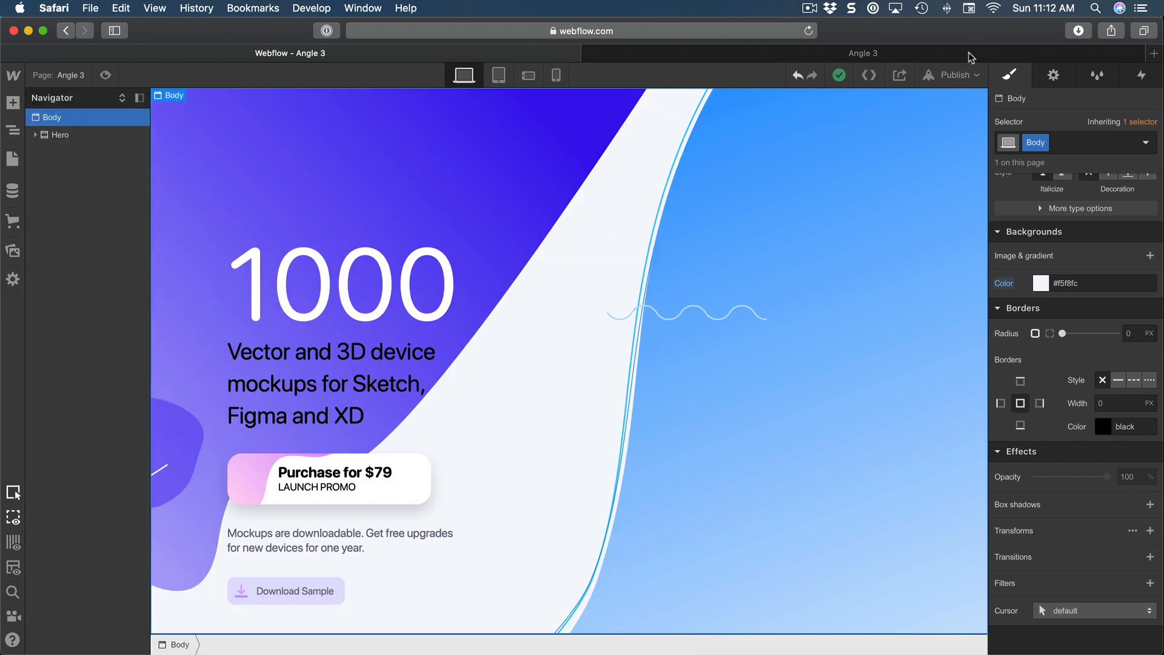
{"action": "left_click", "coordinate": [956, 73]}
{"action": "left_click", "coordinate": [798, 221]}
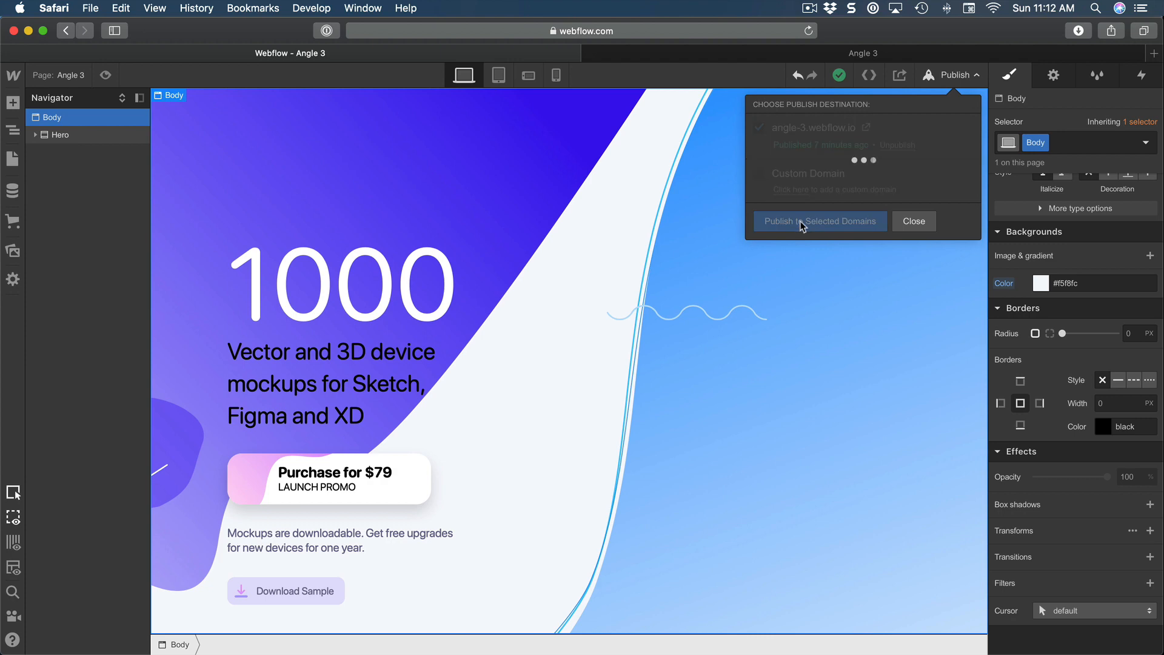
Step: Switch to the published angle-3.webflow.io page, reload it and look over the live landing page
{"action": "left_click", "coordinate": [711, 58]}
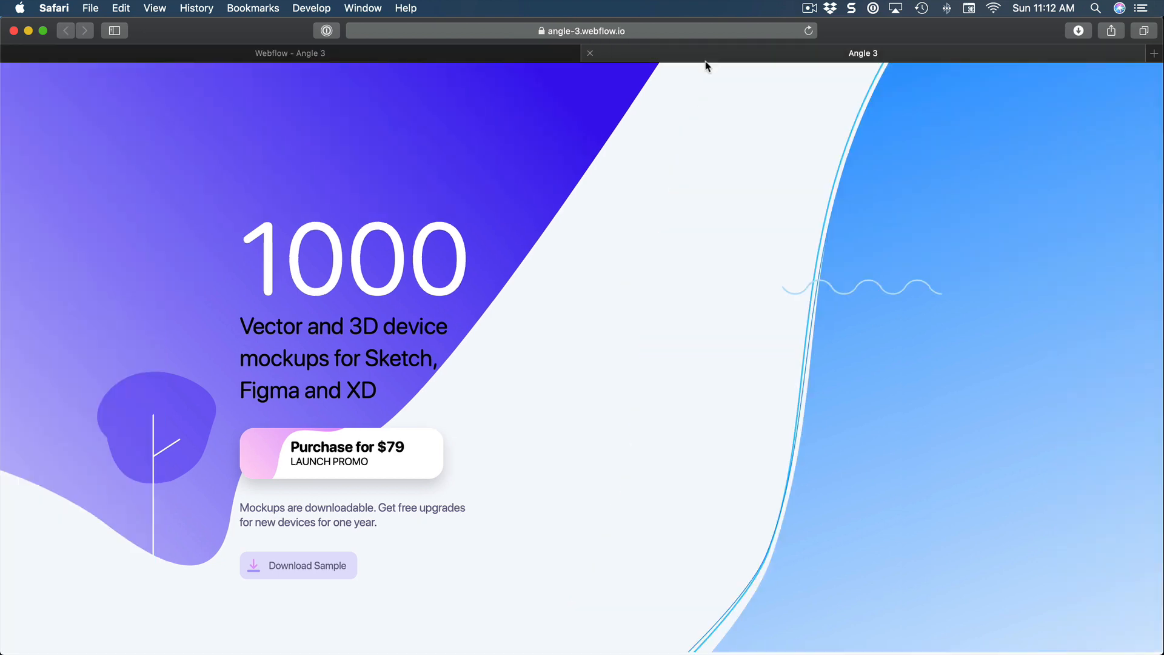
{"action": "key", "text": "super+r"}
{"action": "mouse_move", "coordinate": [1163, 255]}
{"action": "left_mouse_down"}
{"action": "mouse_move", "coordinate": [363, 261]}
{"action": "mouse_move", "coordinate": [1163, 274]}
{"action": "left_mouse_up"}
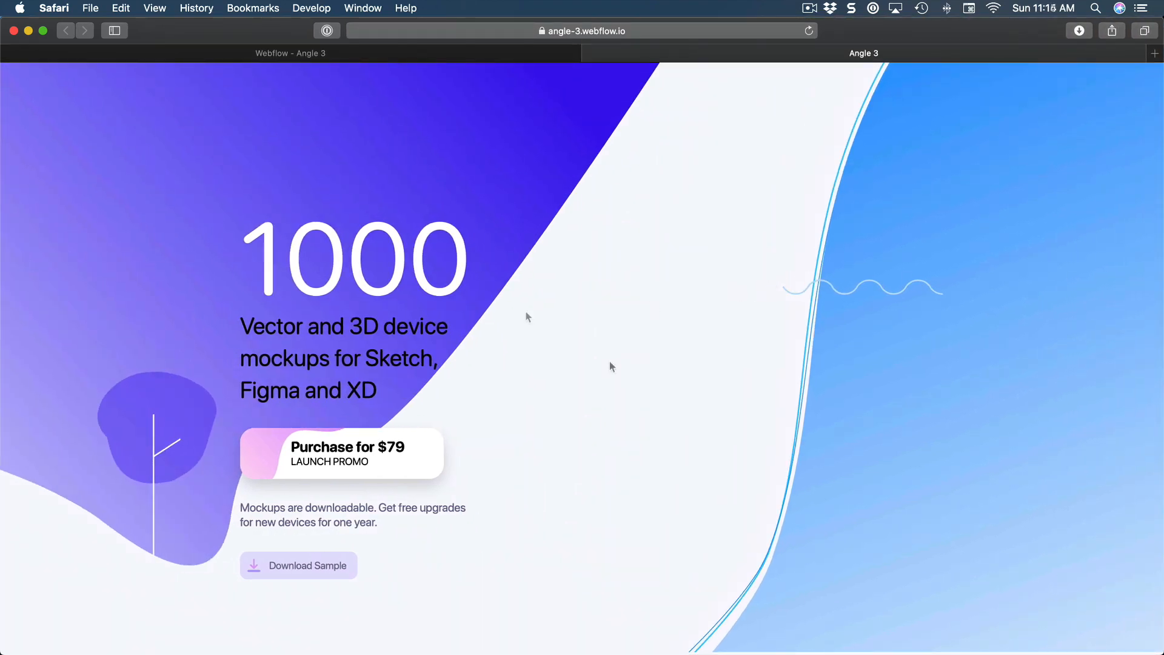